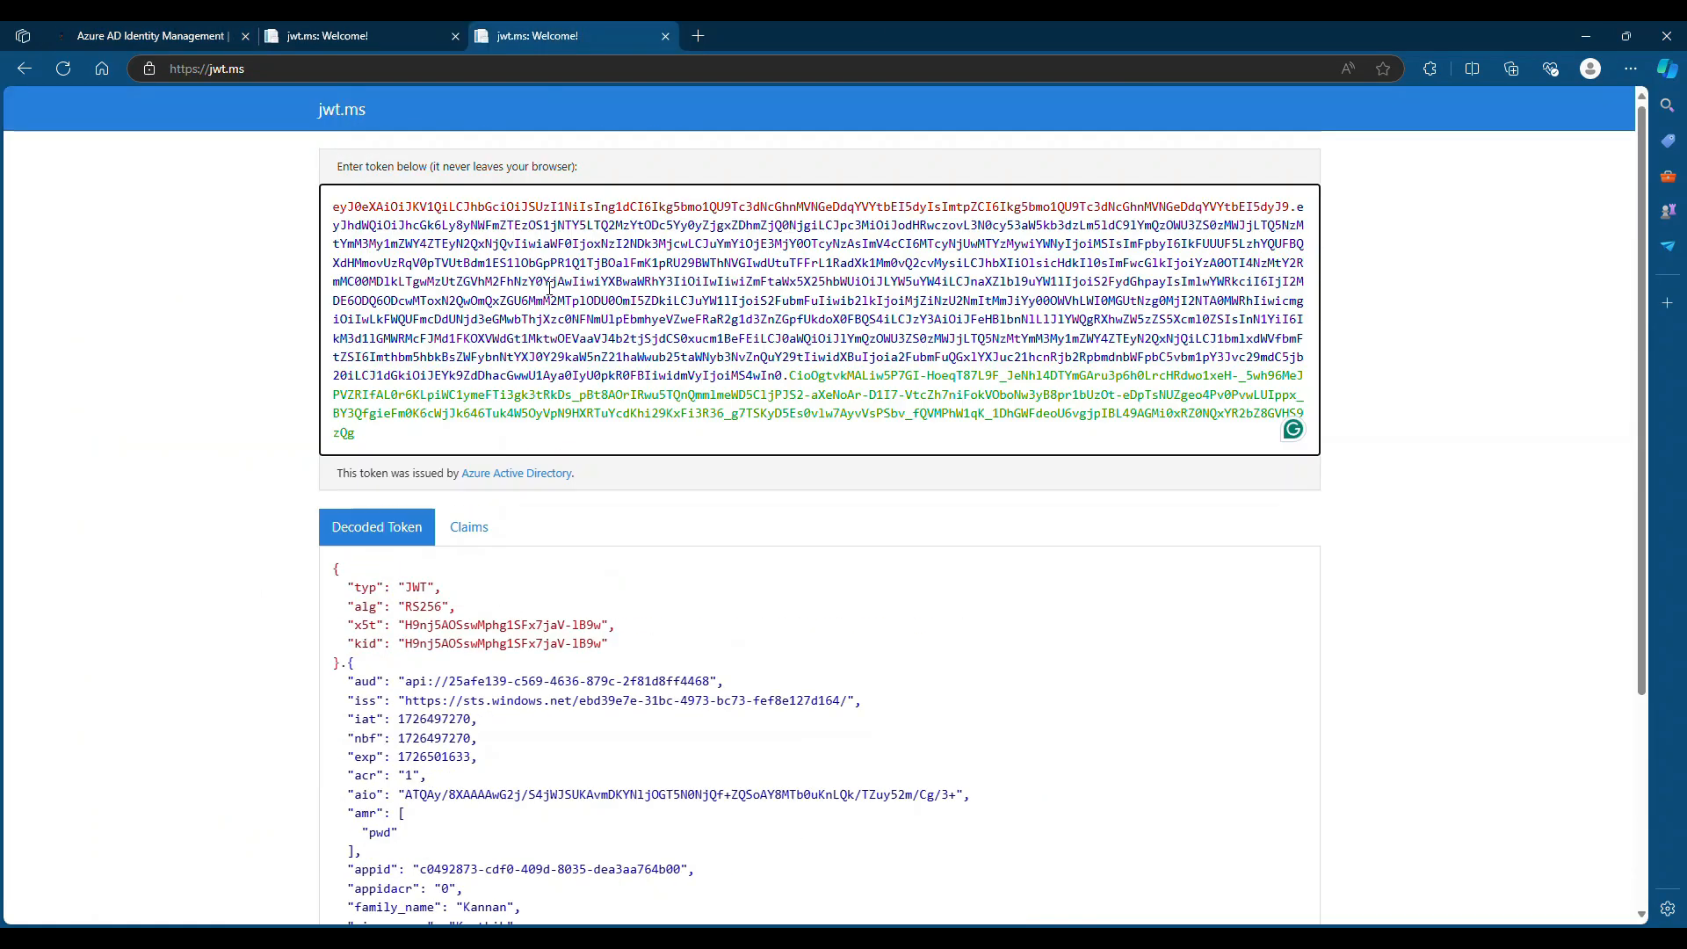
# - Examine the groups, roles and scope claims in the decoded Azure AD tokens
pyautogui.scroll(-5, 615, 527)
pyautogui.doubleClick(372, 670)
pyautogui.doubleClick(382, 688)
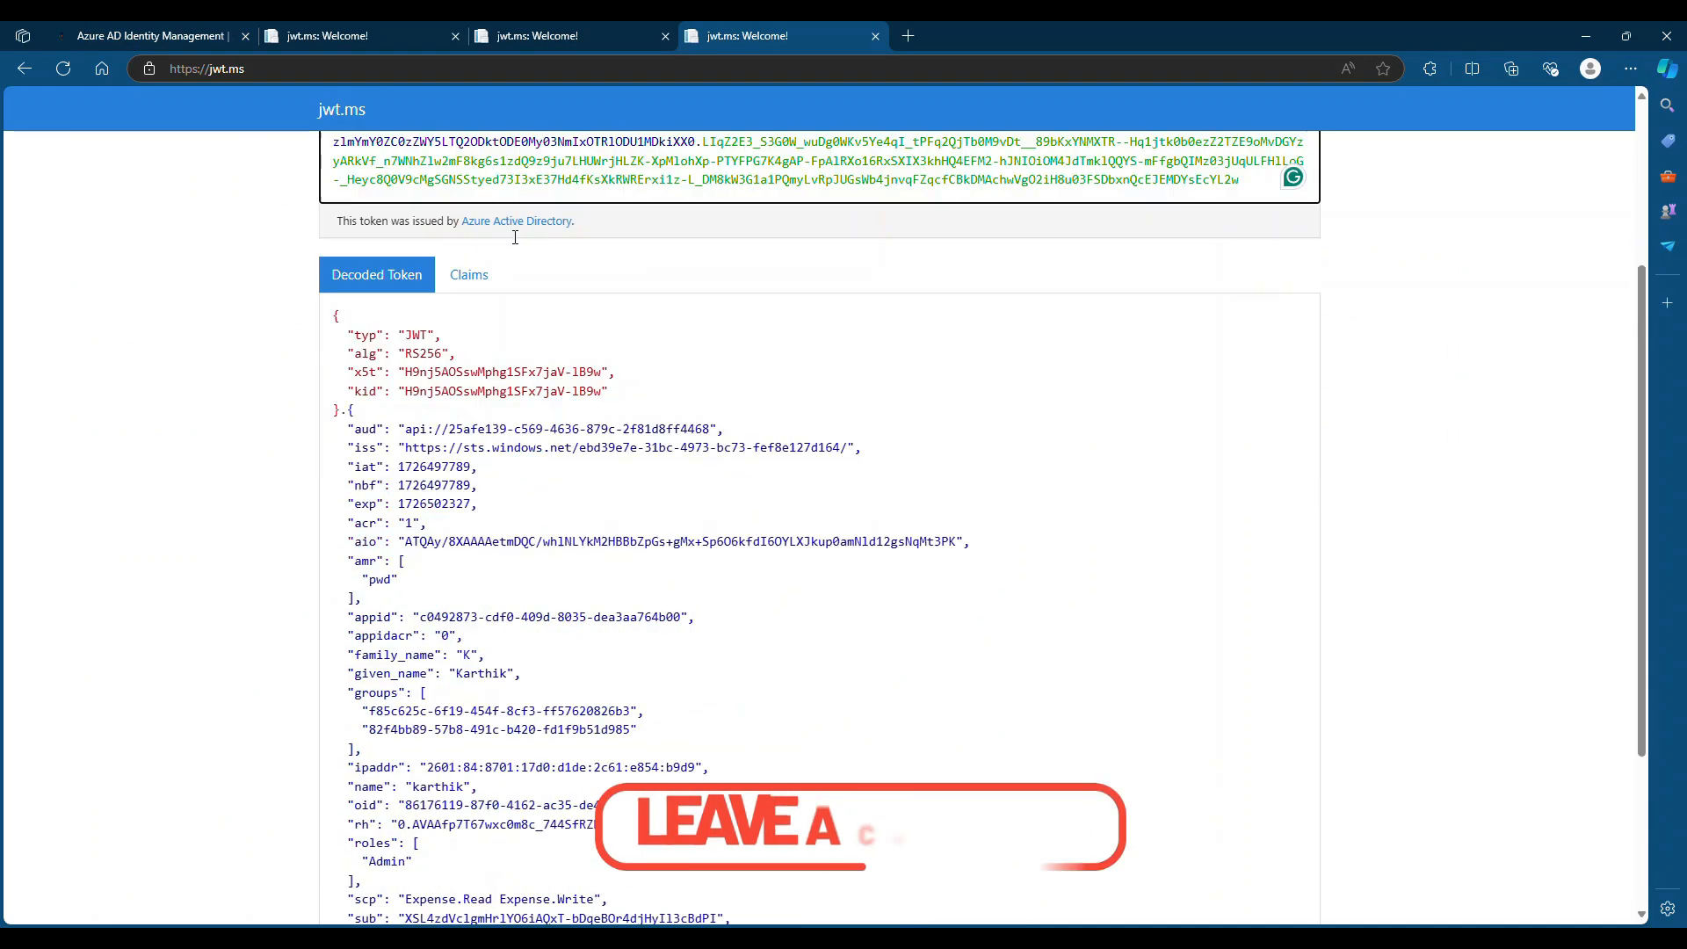
pyautogui.scroll(-5, 463, 563)
pyautogui.doubleClick(374, 444)
pyautogui.scroll(1, 463, 562)
pyautogui.moveTo(363, 547); pyautogui.dragTo(646, 549)
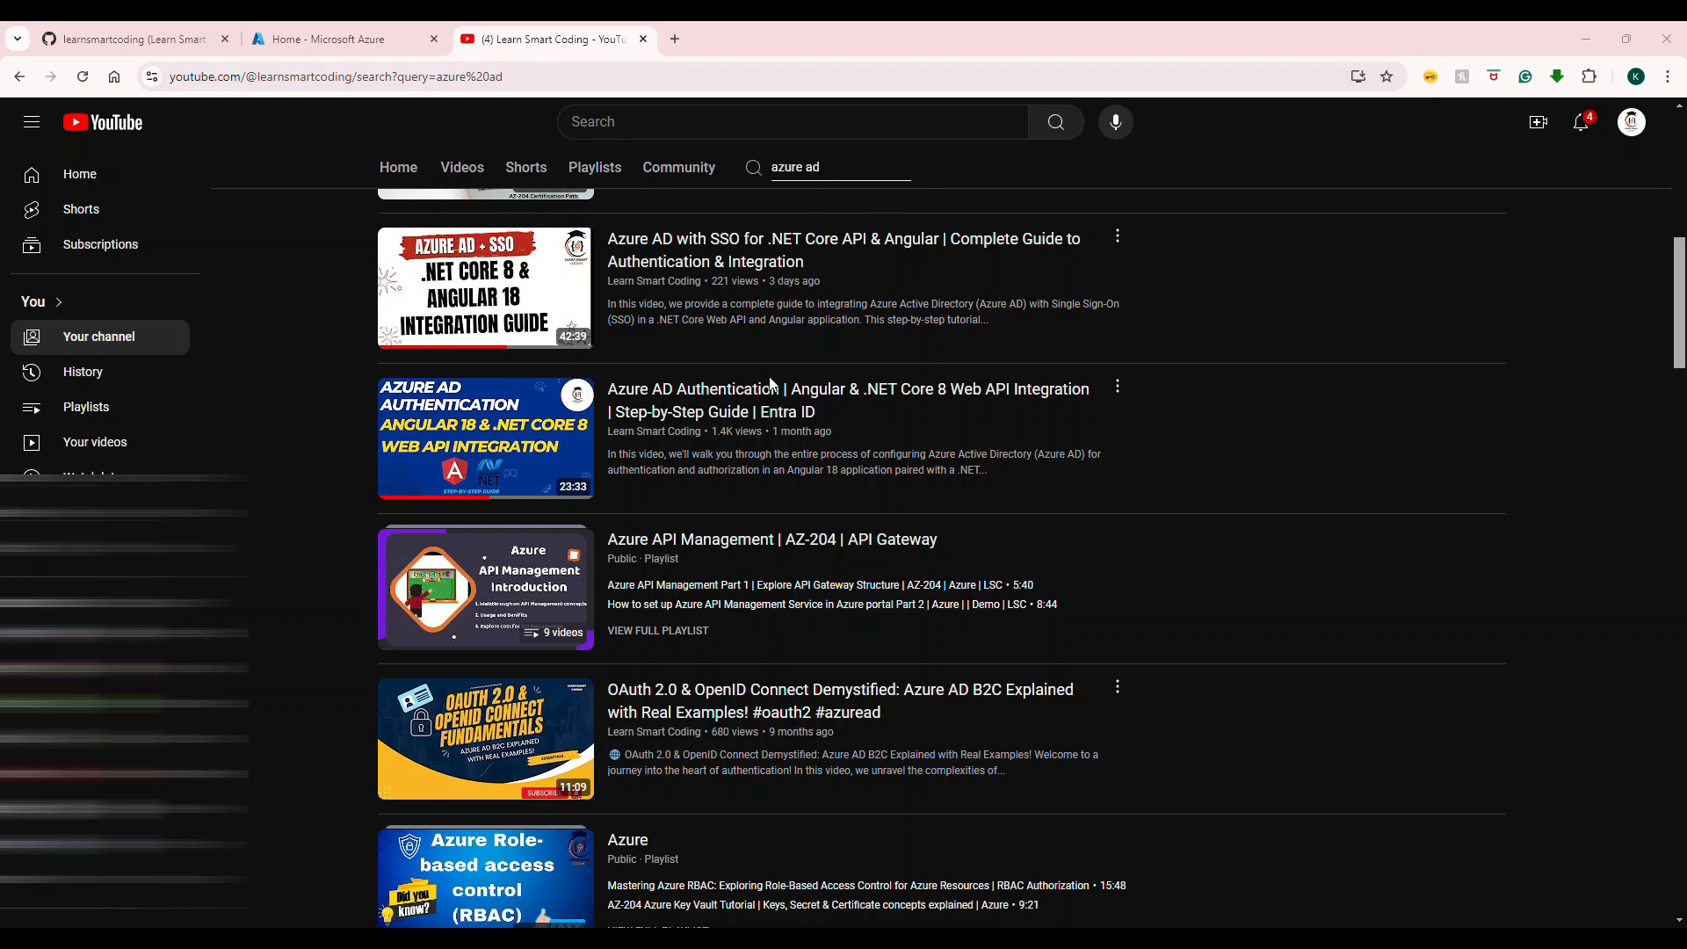
# - Open the azure-ad-sso-dotnetcore-angular-authentication repository from the learnsmartcoding account's repositories on GitHub
pyautogui.moveTo(741, 433)
pyautogui.click(109, 41)
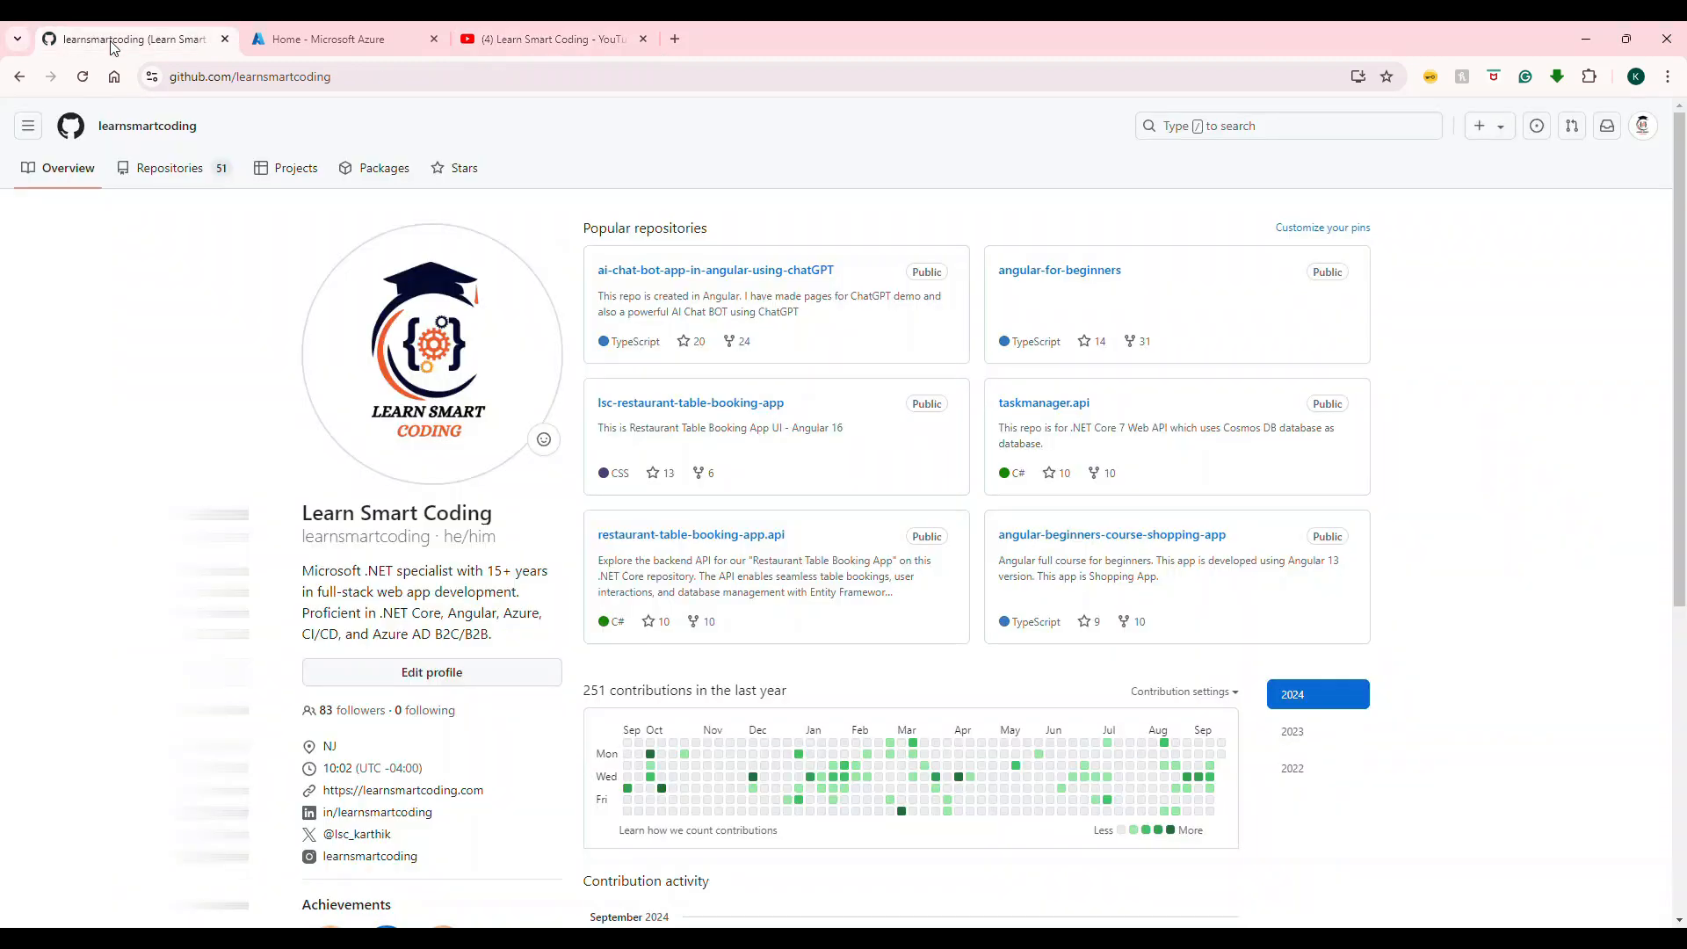
pyautogui.click(228, 80)
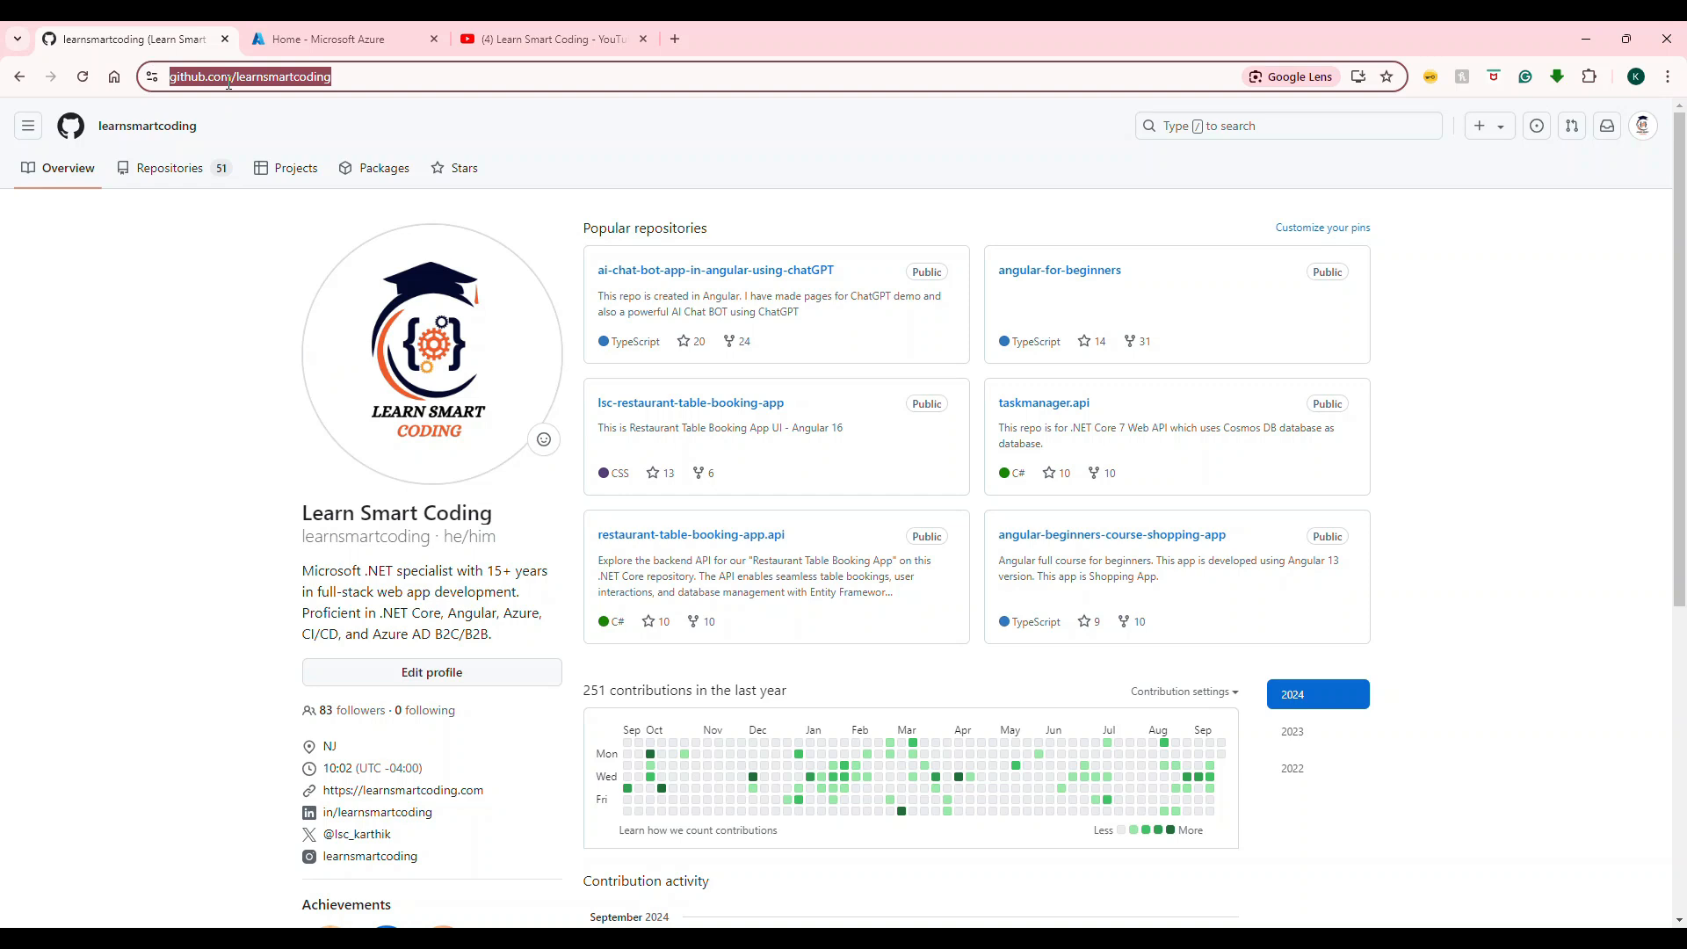
pyautogui.click(170, 170)
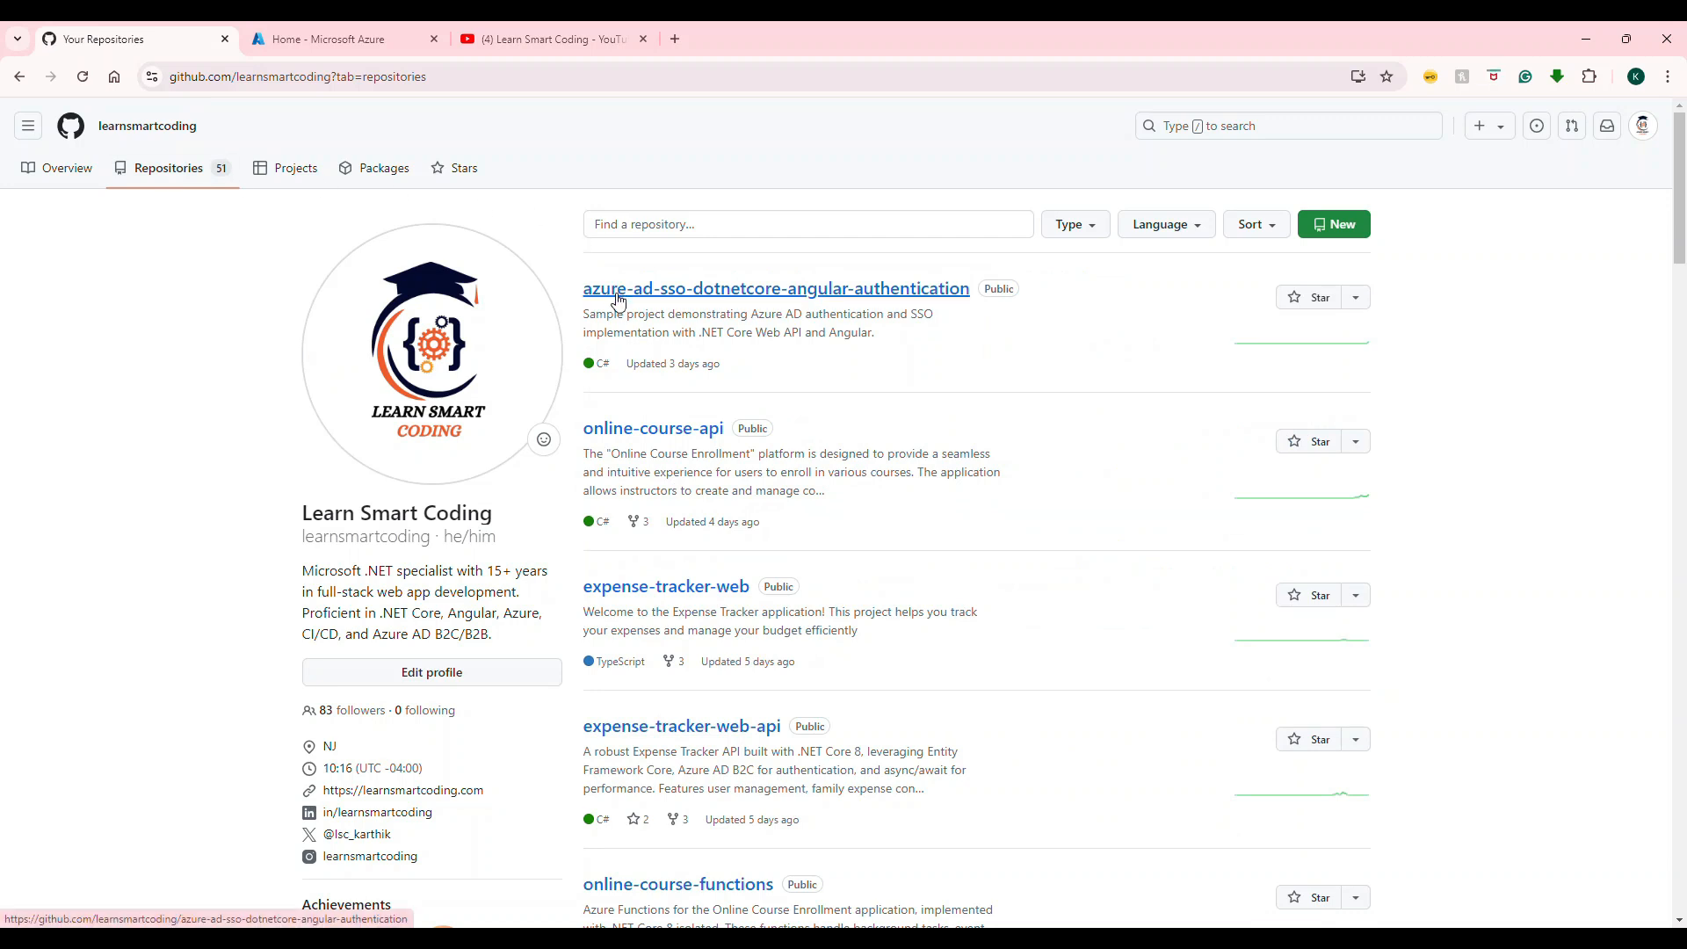
pyautogui.click(714, 299)
# - Review the repository's project folders and the README's setup instructions, including the serve ports for both Angular apps
pyautogui.scroll(-1, 677, 341)
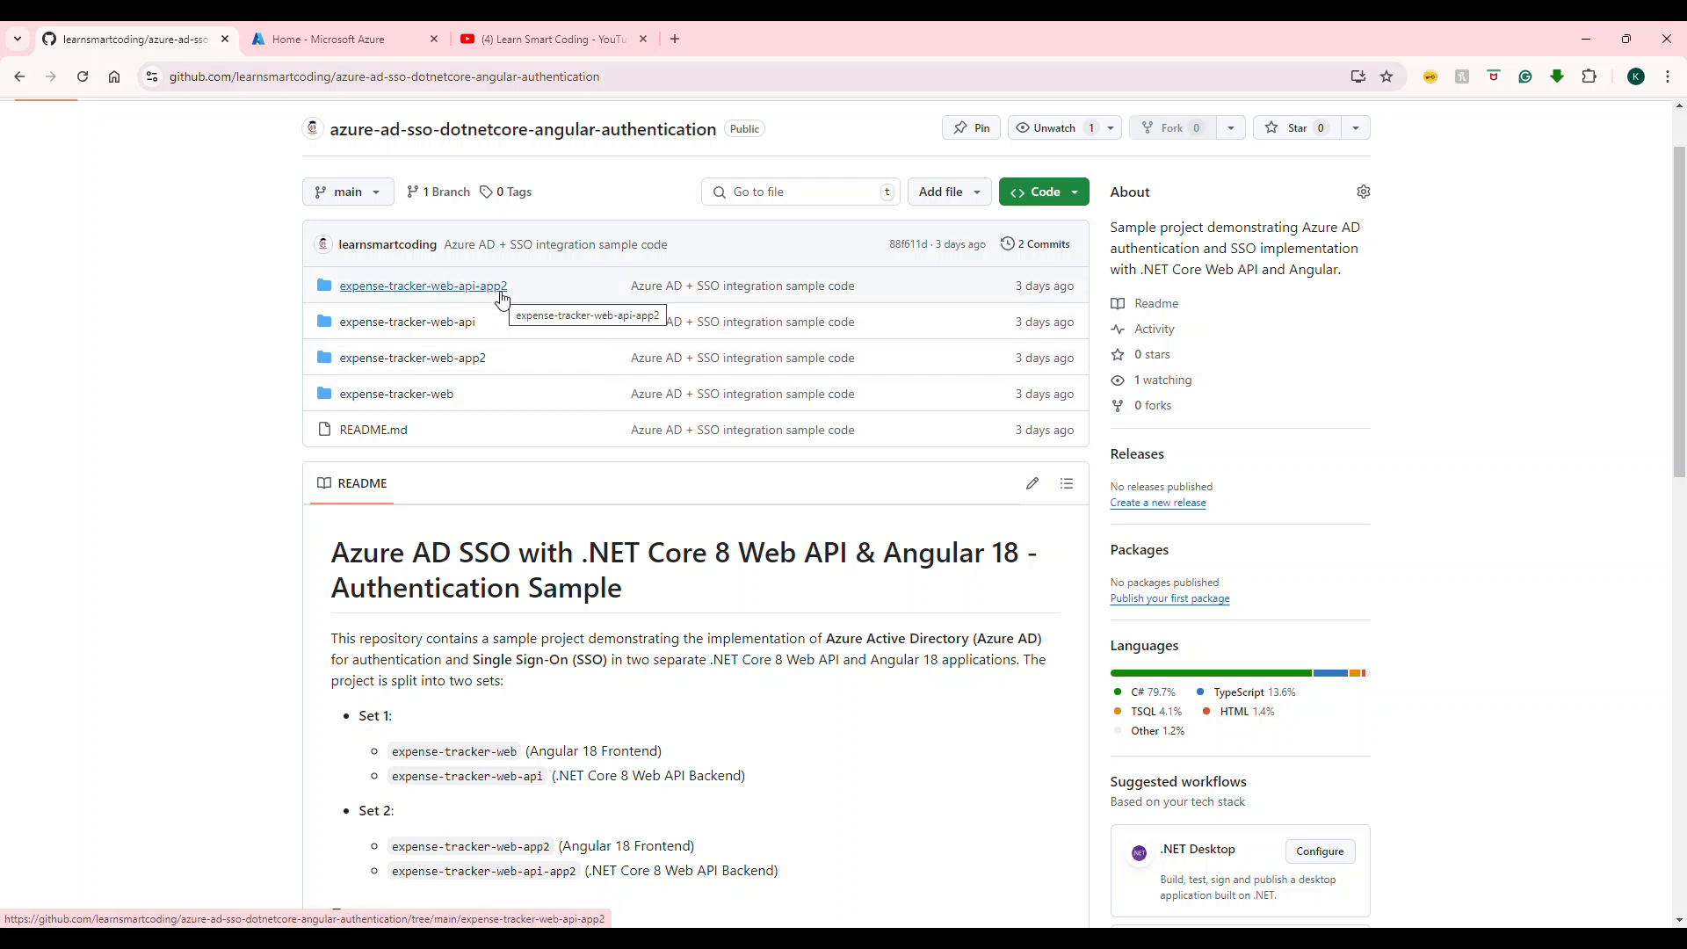
pyautogui.scroll(-12, 518, 334)
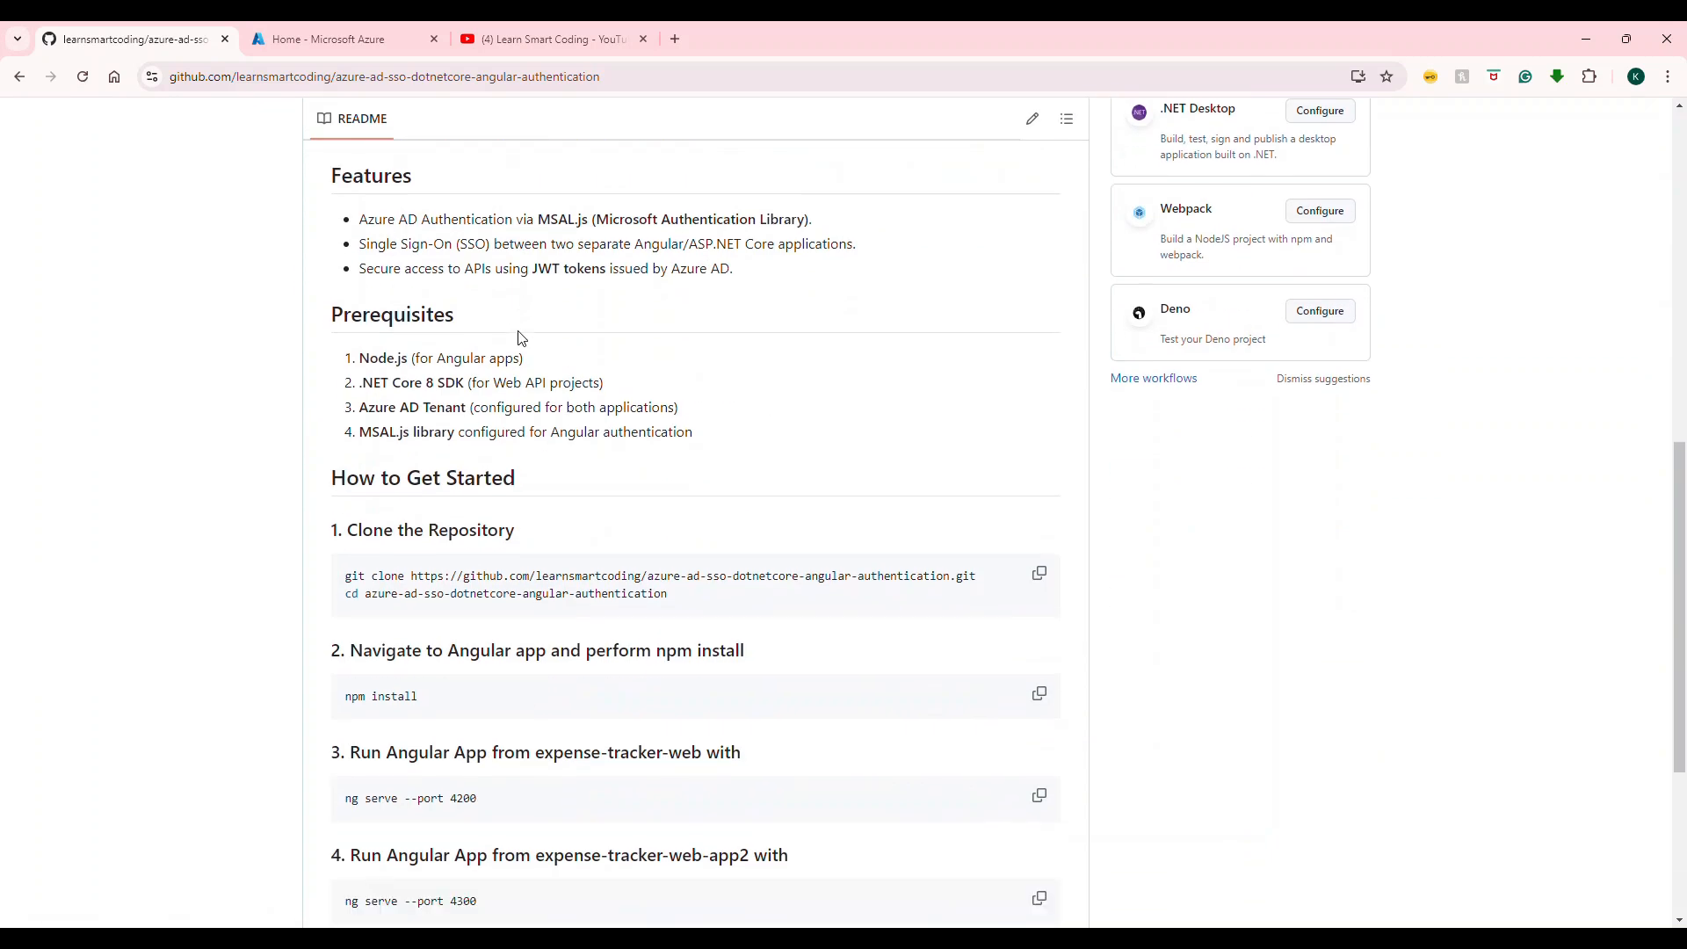
pyautogui.scroll(3, 521, 336)
pyautogui.scroll(-2, 521, 333)
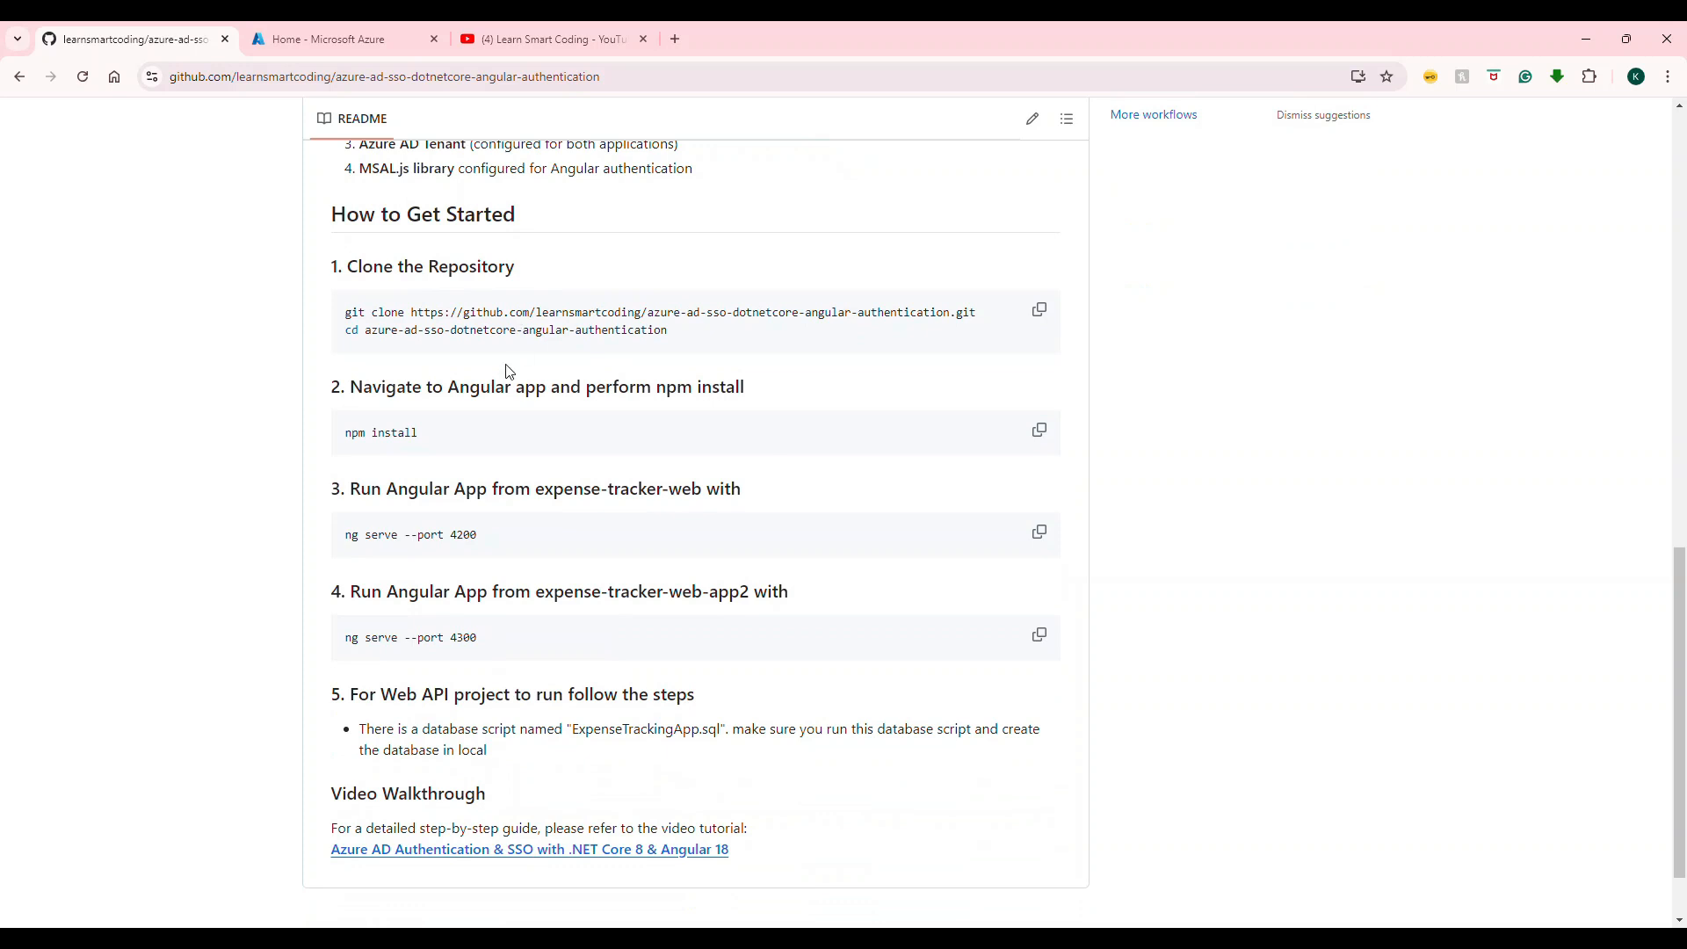
pyautogui.scroll(10, 507, 371)
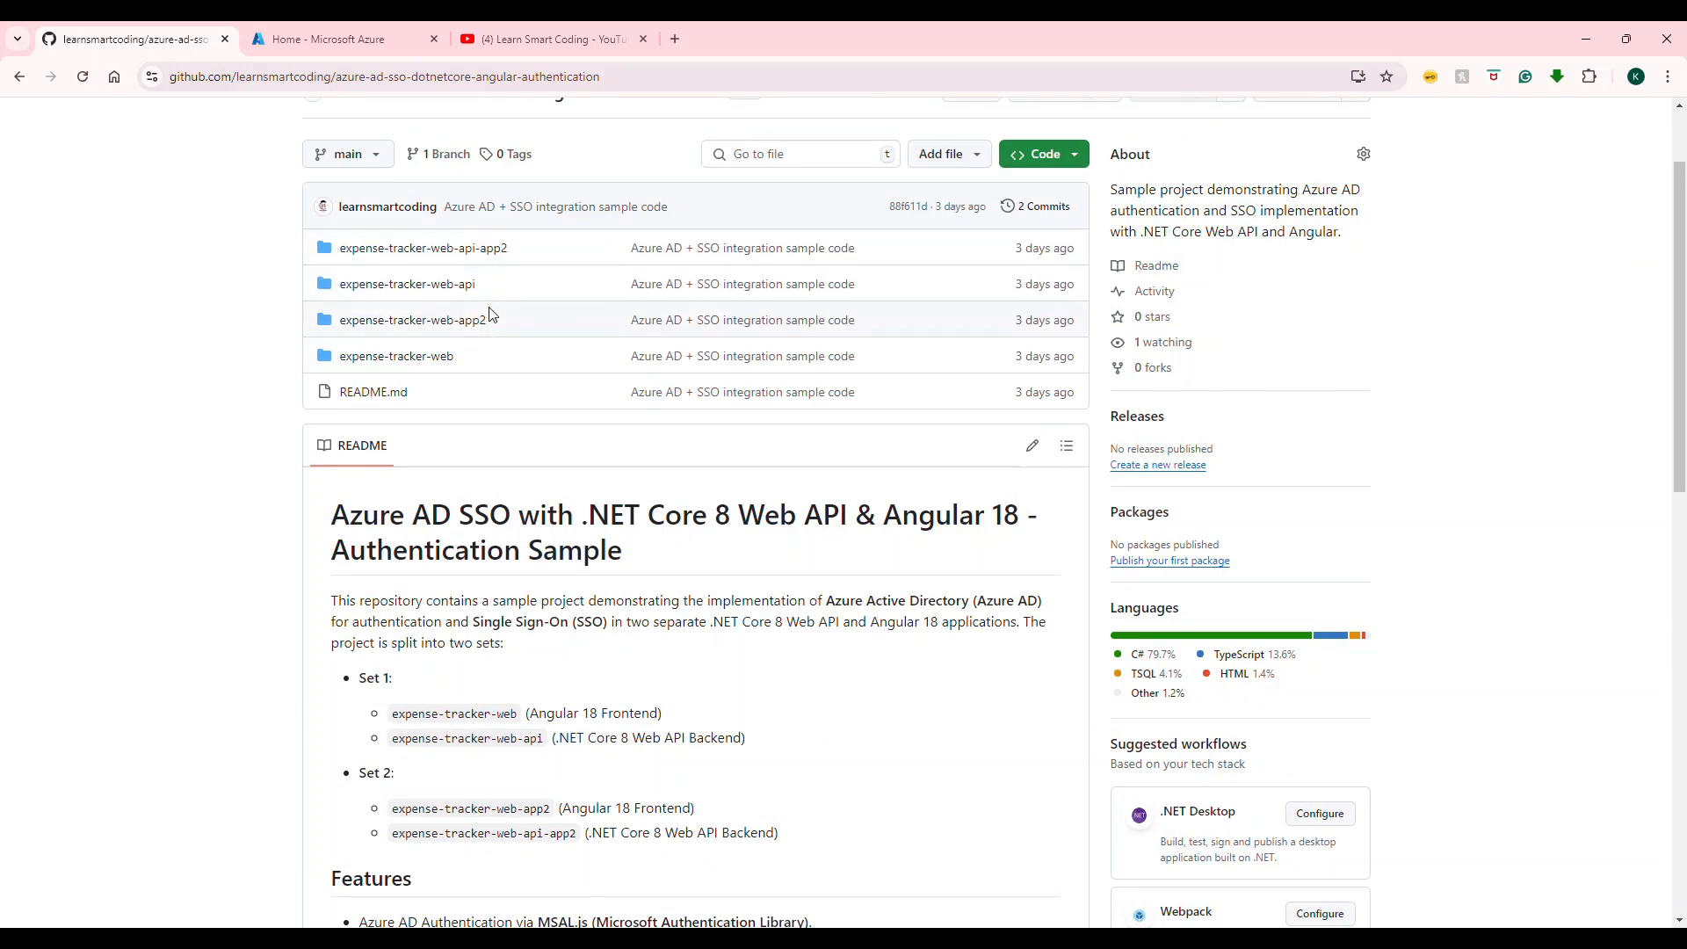
pyautogui.scroll(-10, 493, 307)
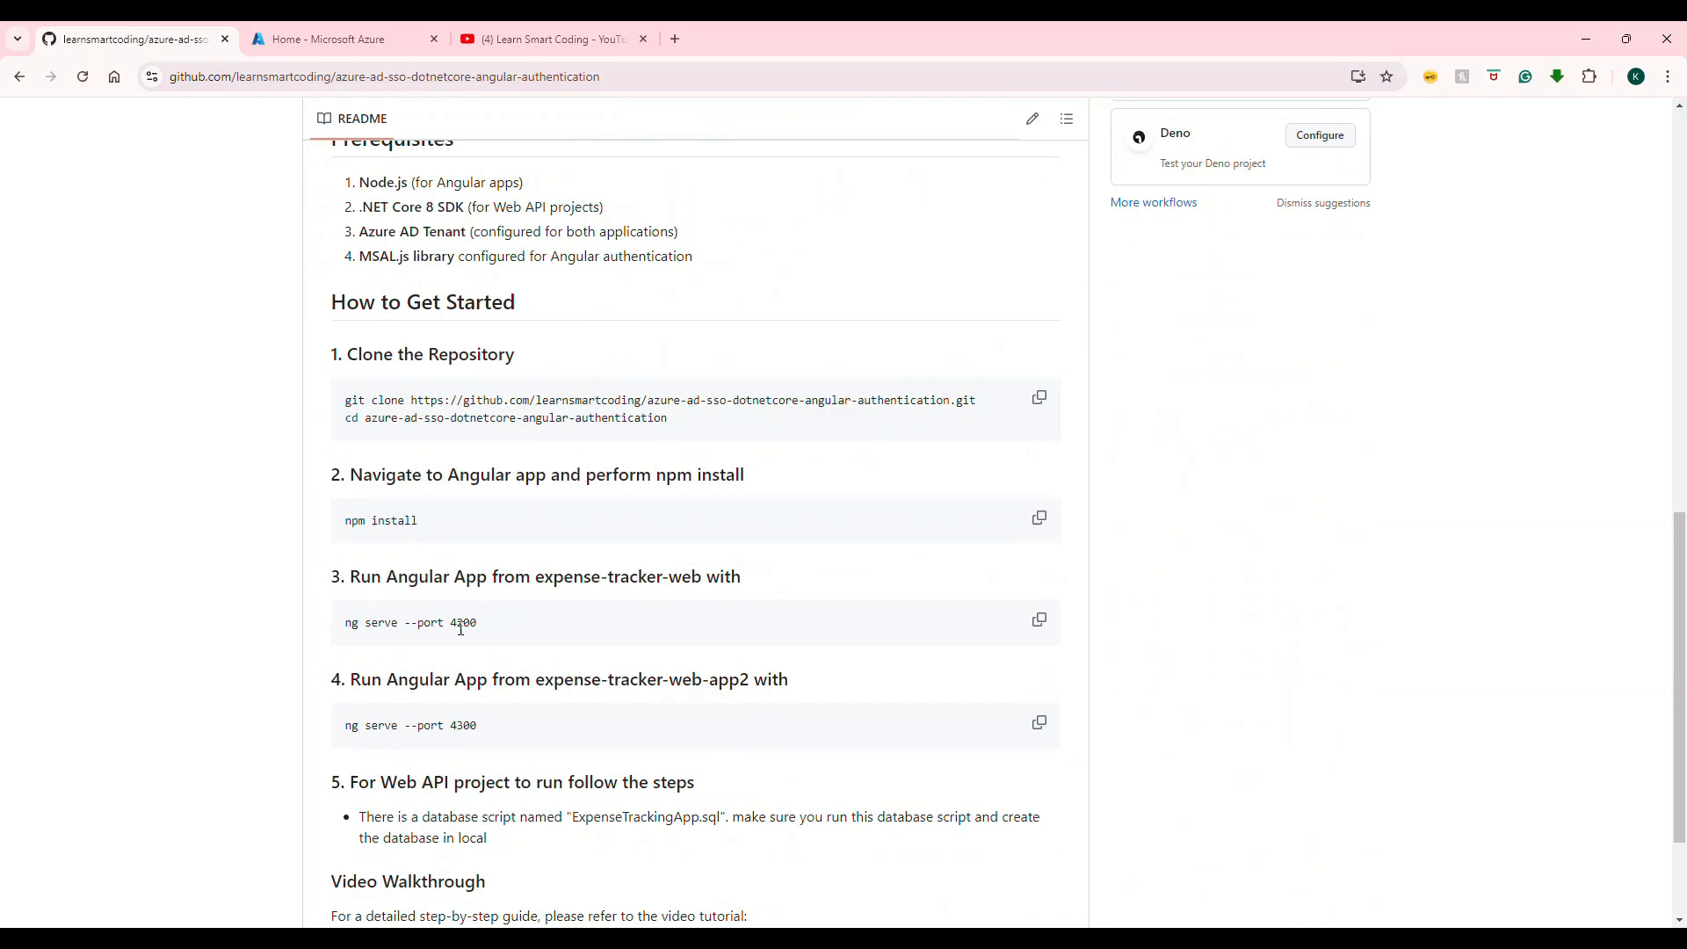
pyautogui.scroll(10, 464, 652)
pyautogui.scroll(1, 483, 369)
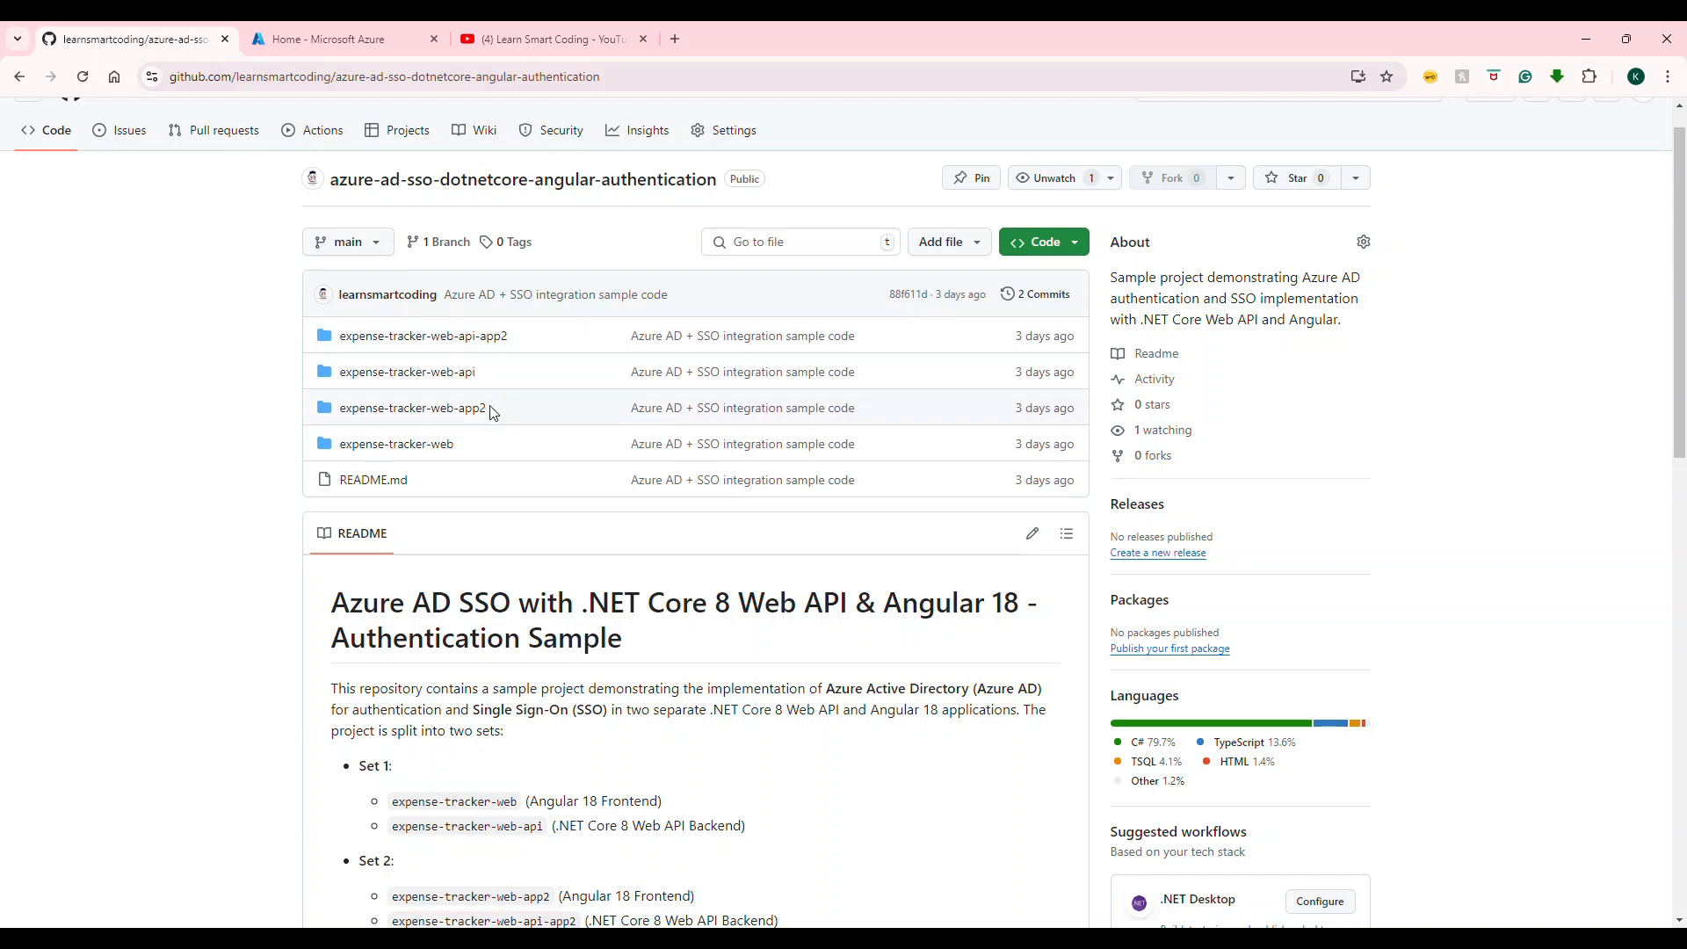
pyautogui.scroll(-15, 489, 407)
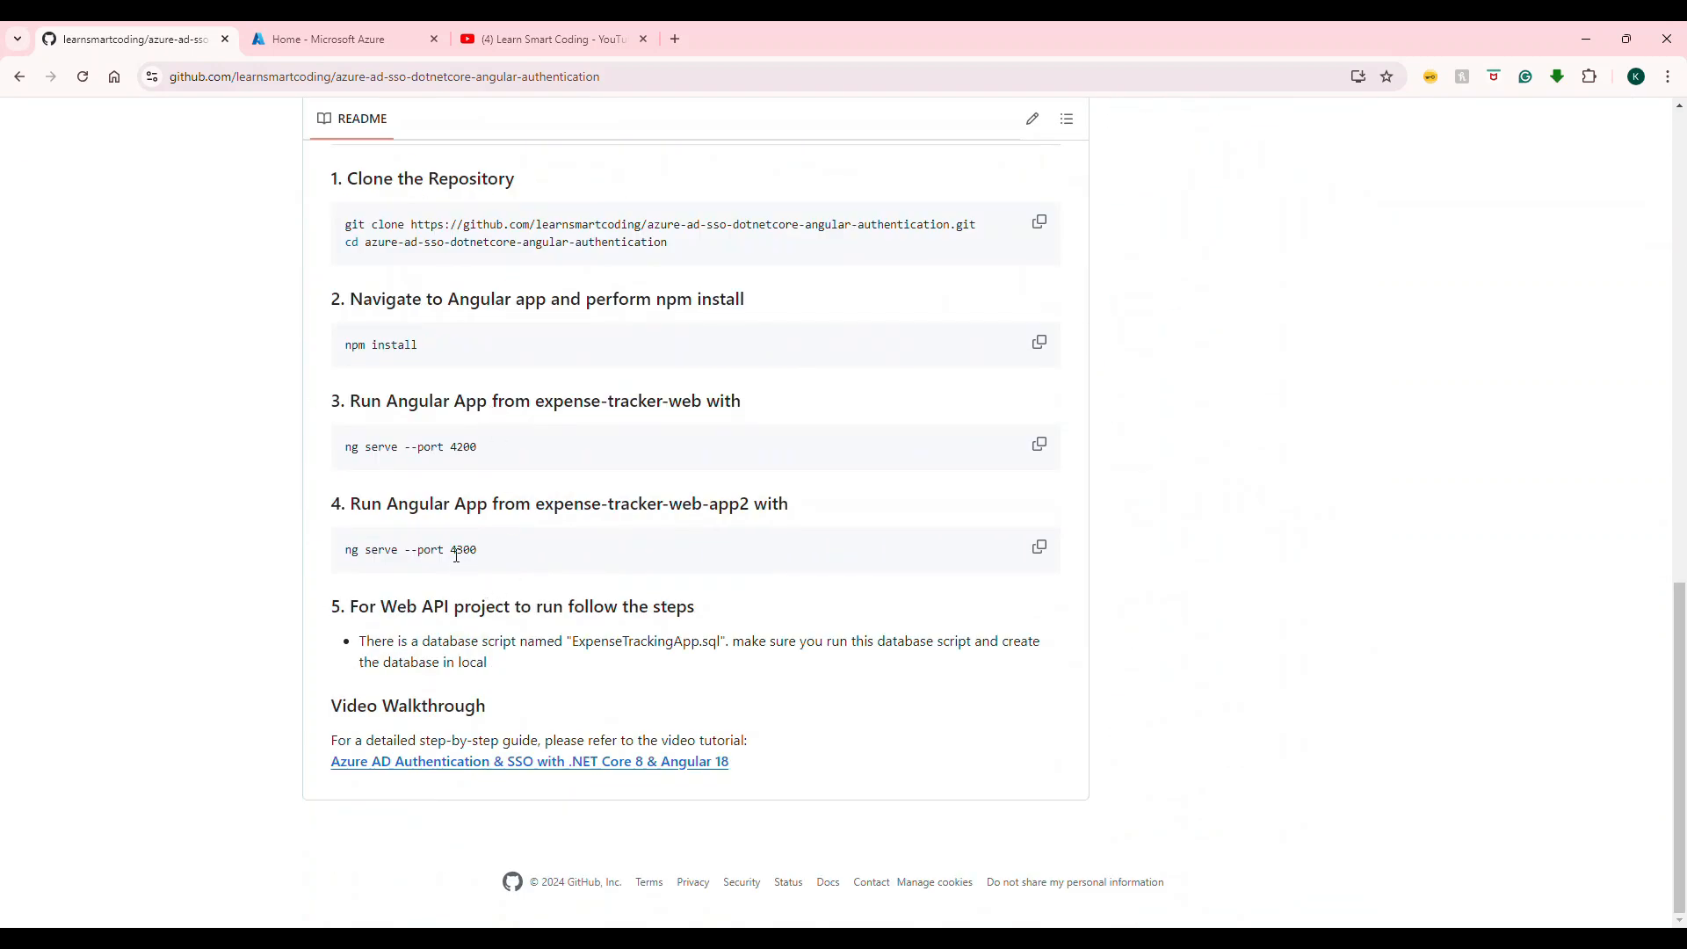
pyautogui.moveTo(451, 552); pyautogui.dragTo(482, 554)
pyautogui.scroll(15, 483, 554)
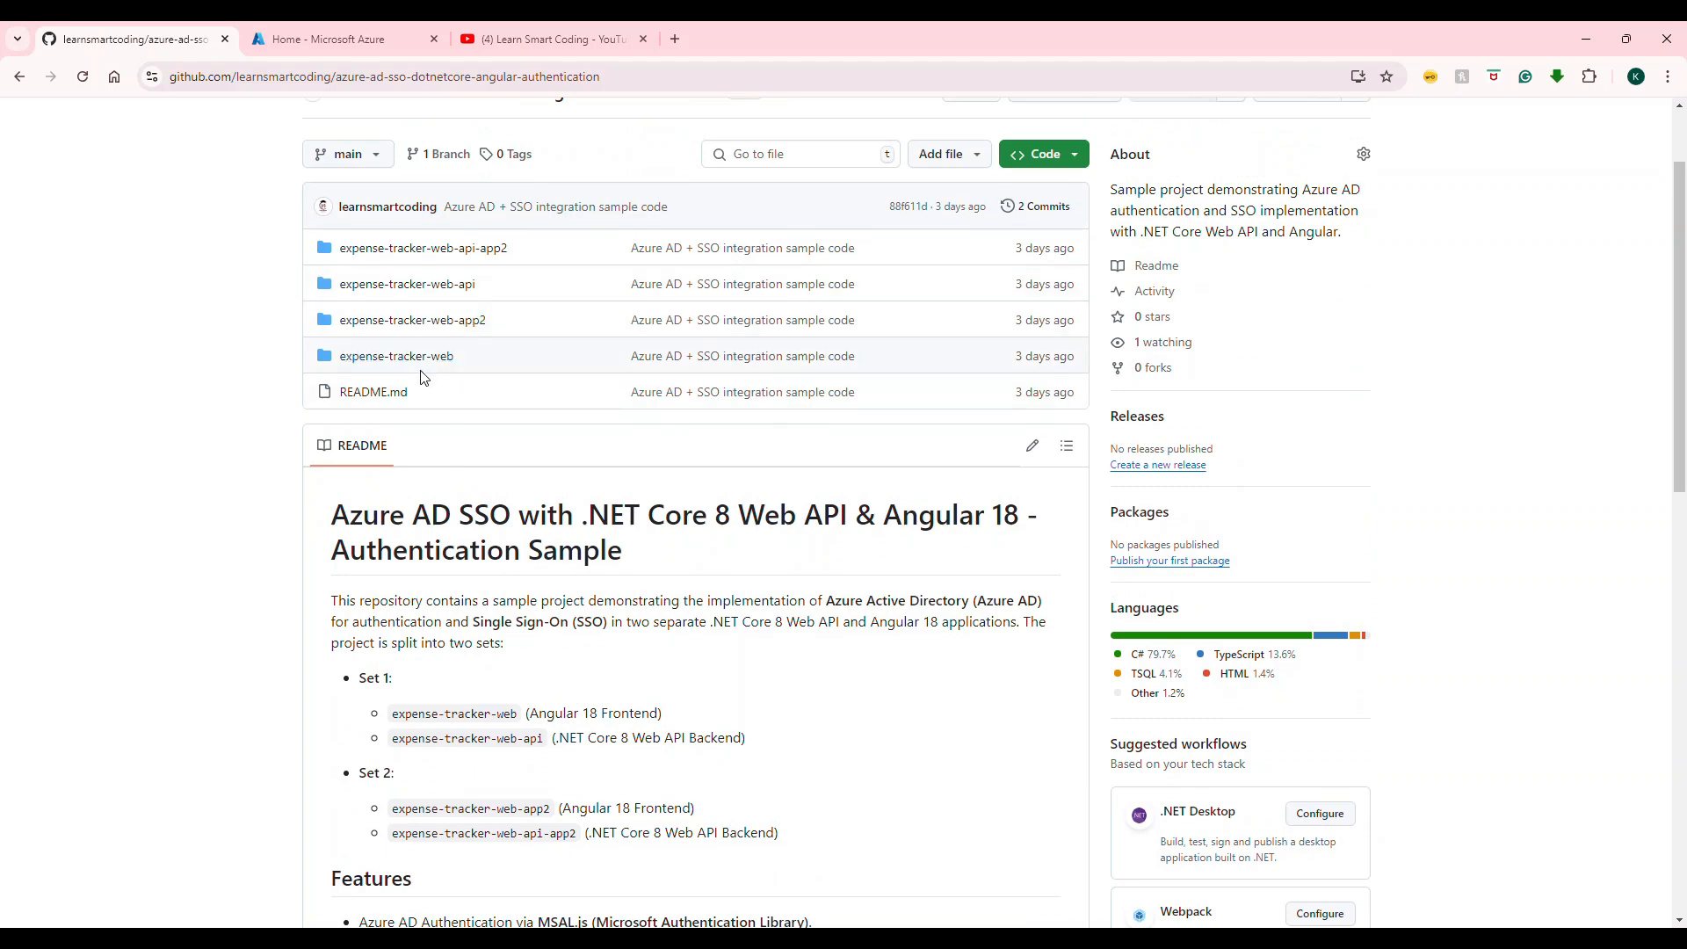
pyautogui.scroll(-15, 422, 378)
pyautogui.moveTo(450, 447); pyautogui.dragTo(471, 443)
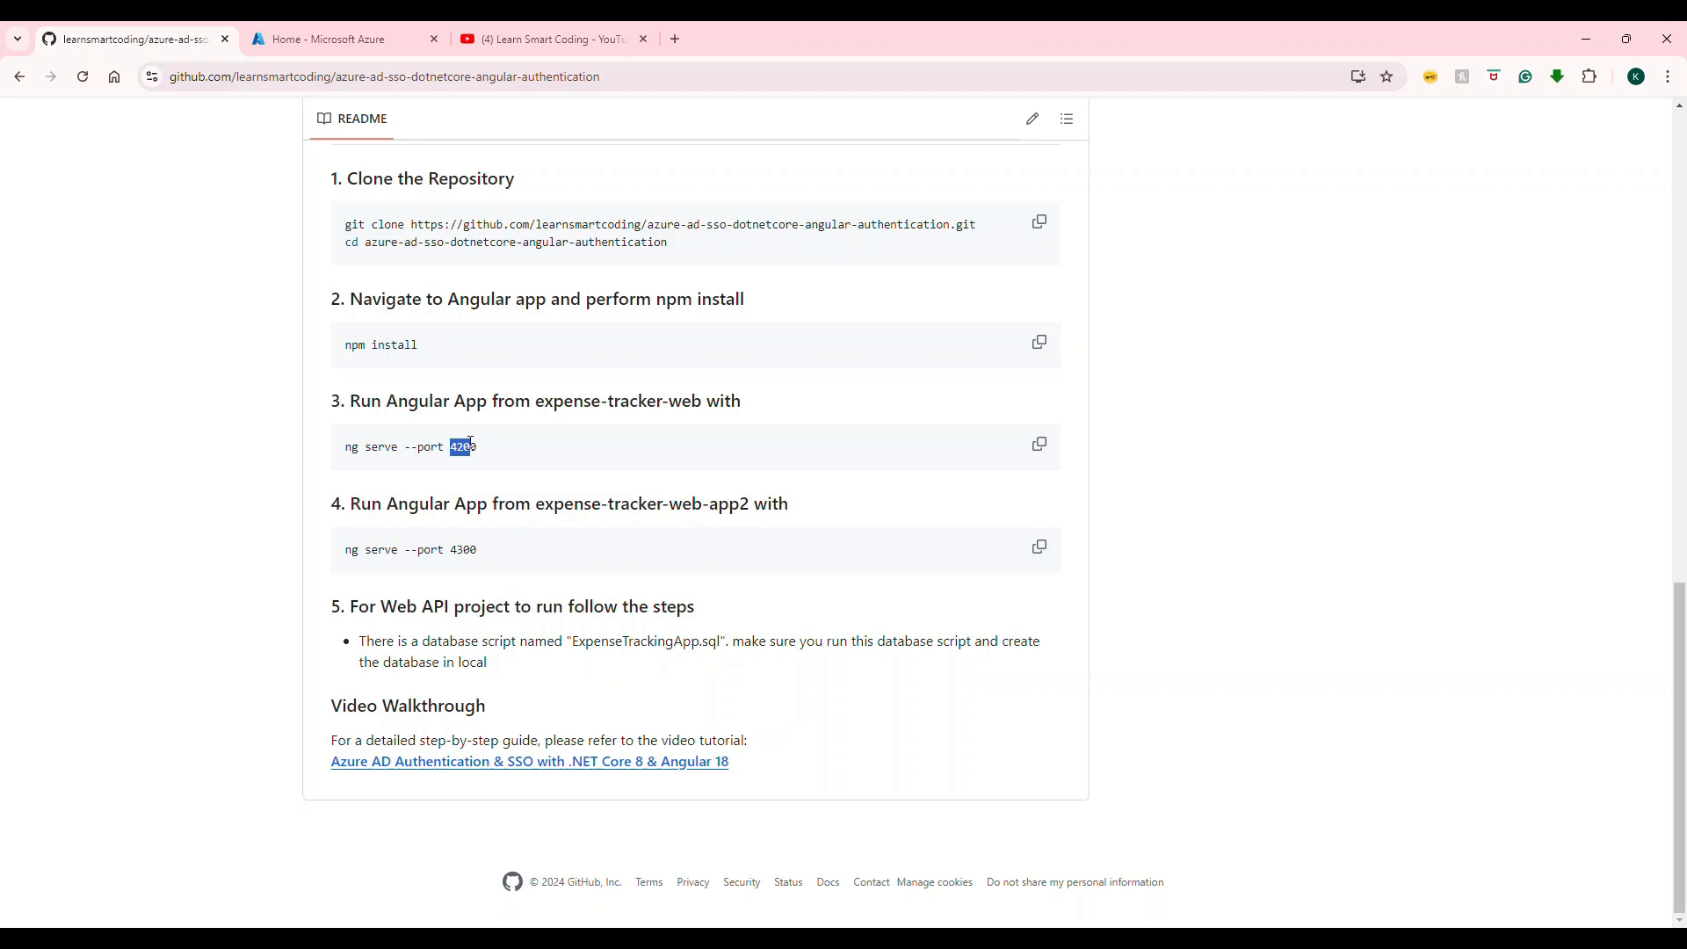
pyautogui.scroll(3, 470, 442)
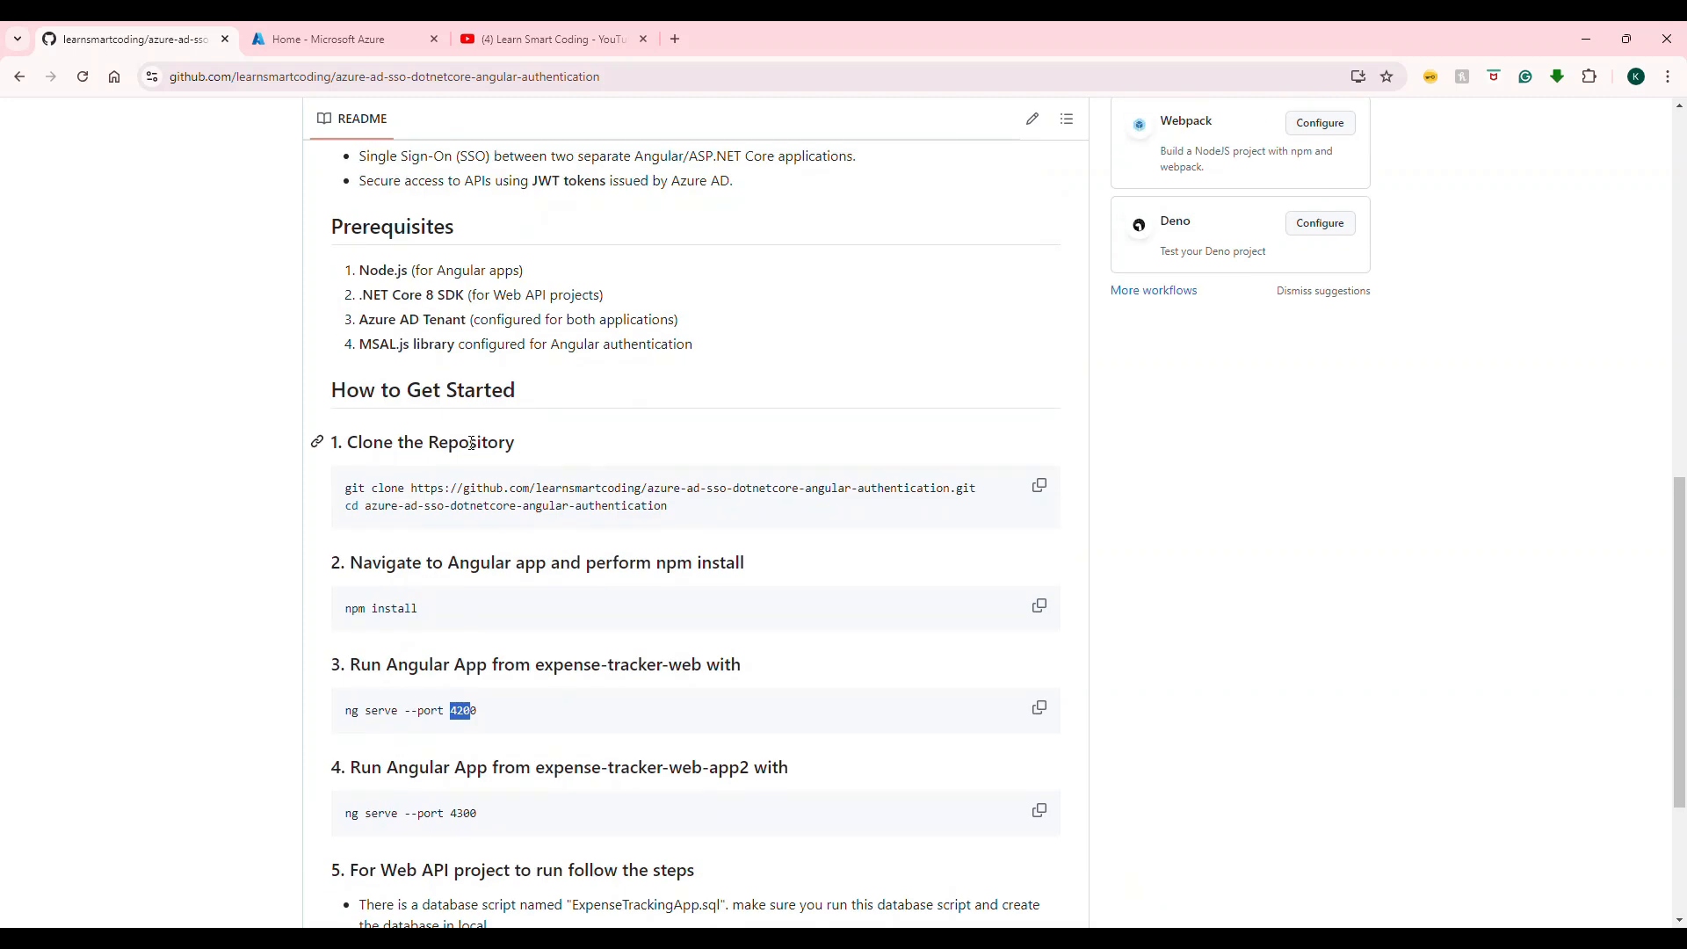
pyautogui.scroll(3, 471, 442)
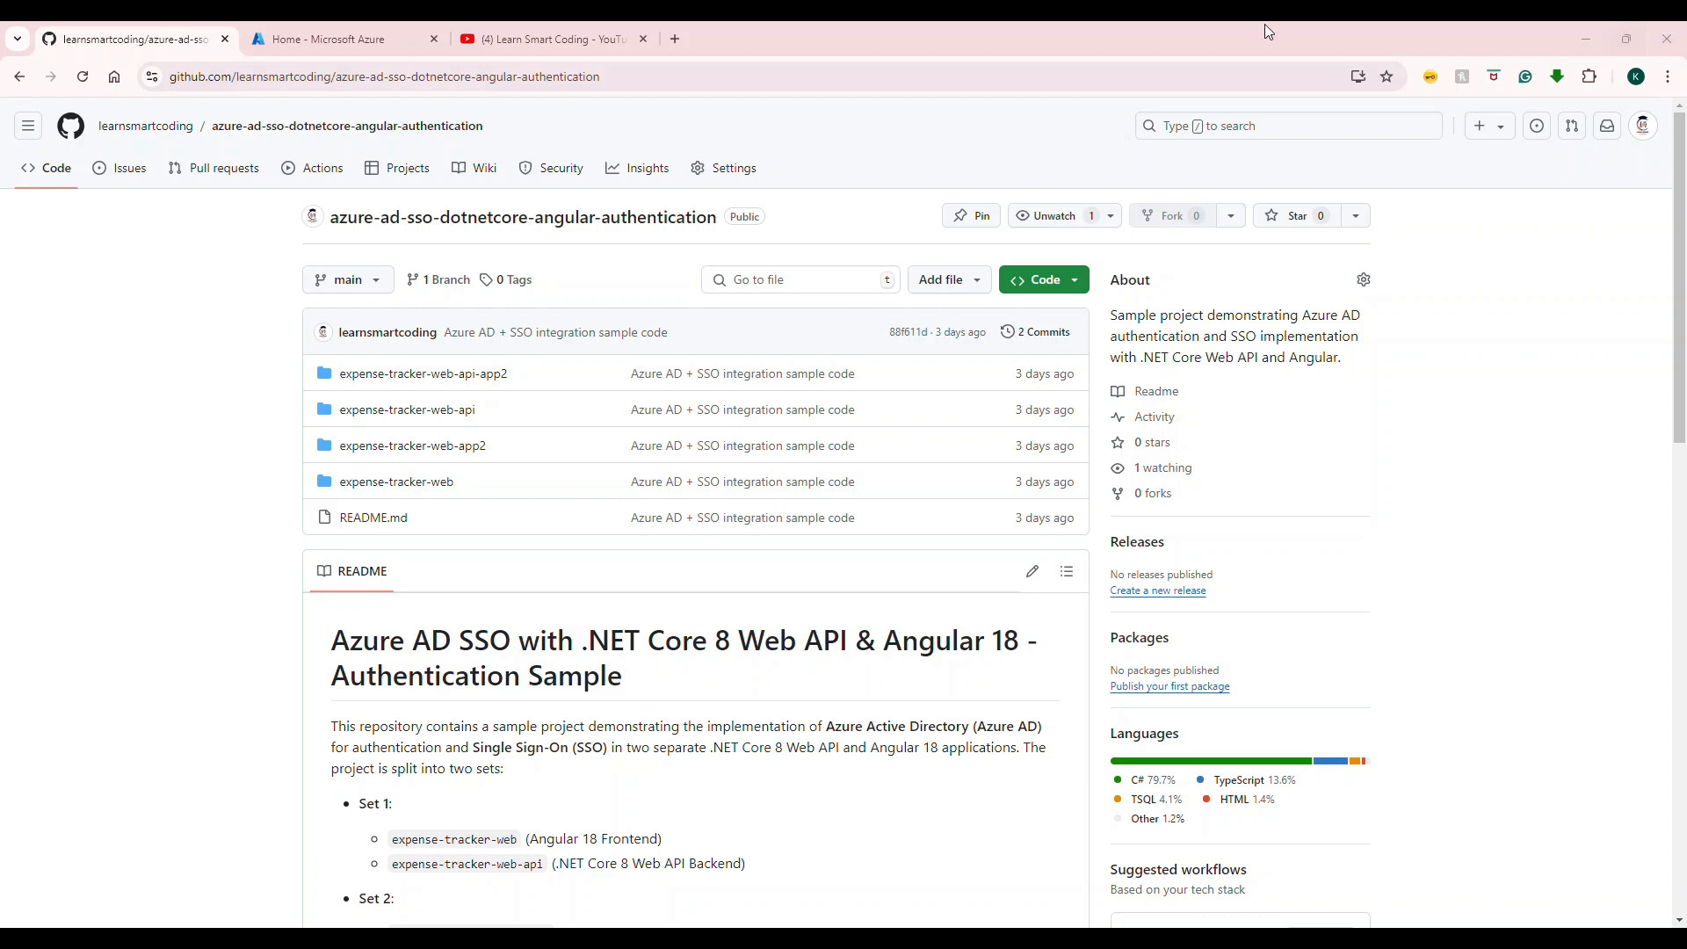
# - View the repository's address and its local clone and download options
pyautogui.click(778, 81)
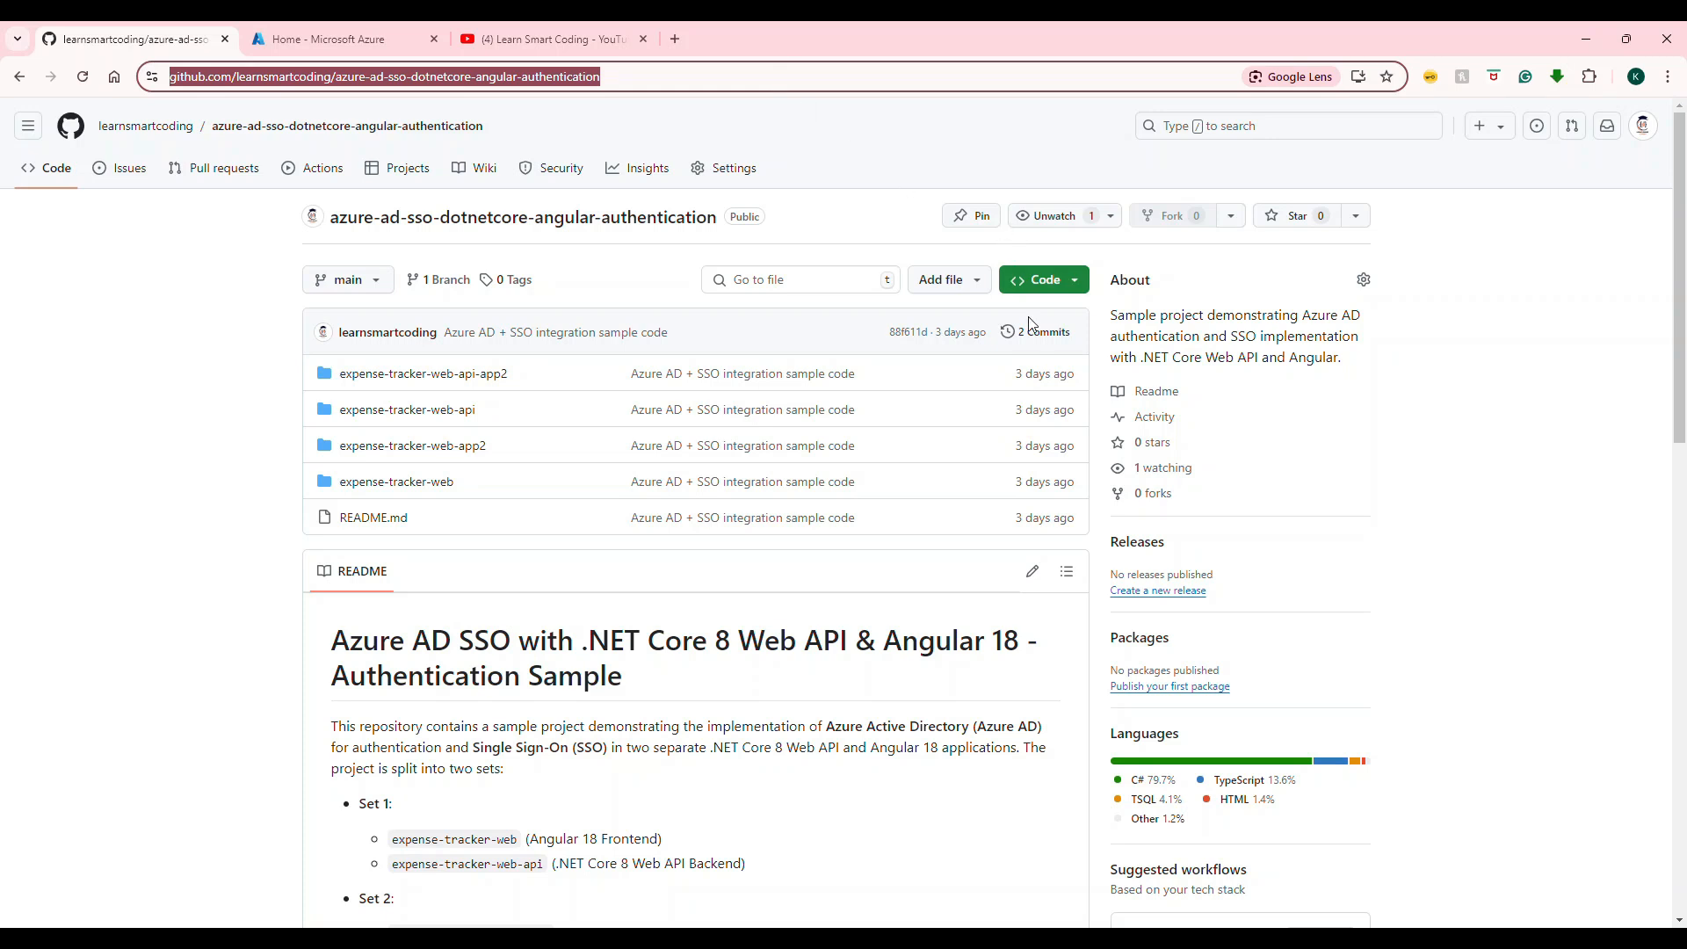
pyautogui.click(1069, 288)
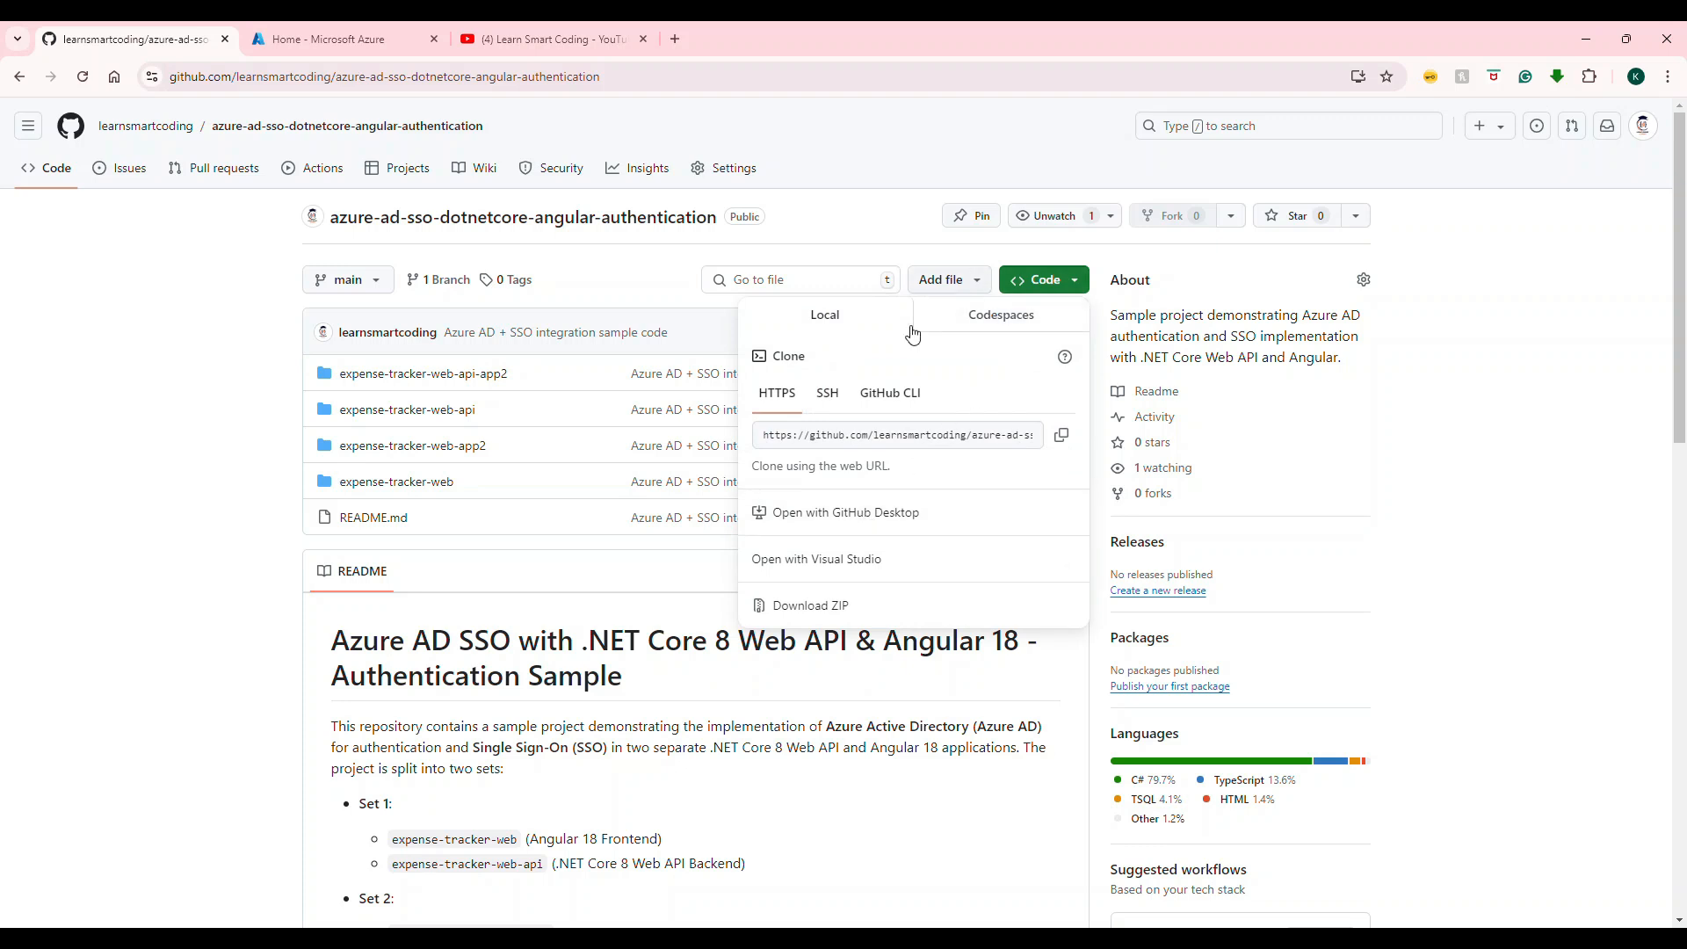
pyautogui.click(885, 198)
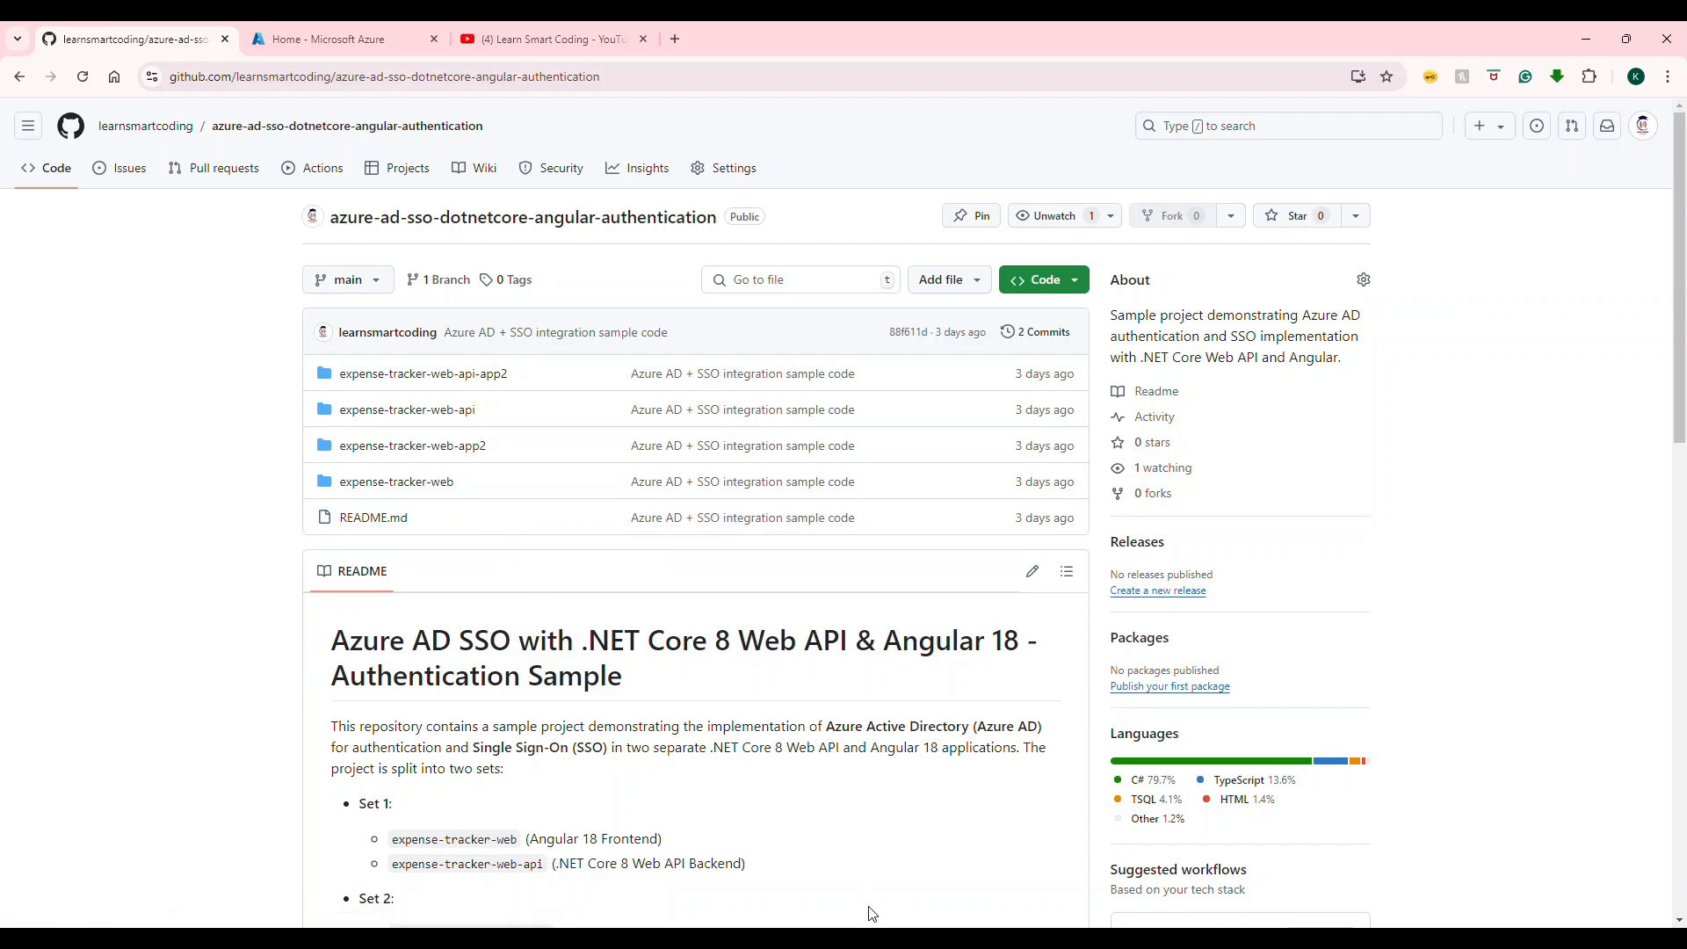
# - Check the running ExpenseTracker API in Visual Studio and Swagger, along with the terminal serving expense-tracker-web-app2
pyautogui.moveTo(873, 918)
pyautogui.click(921, 858)
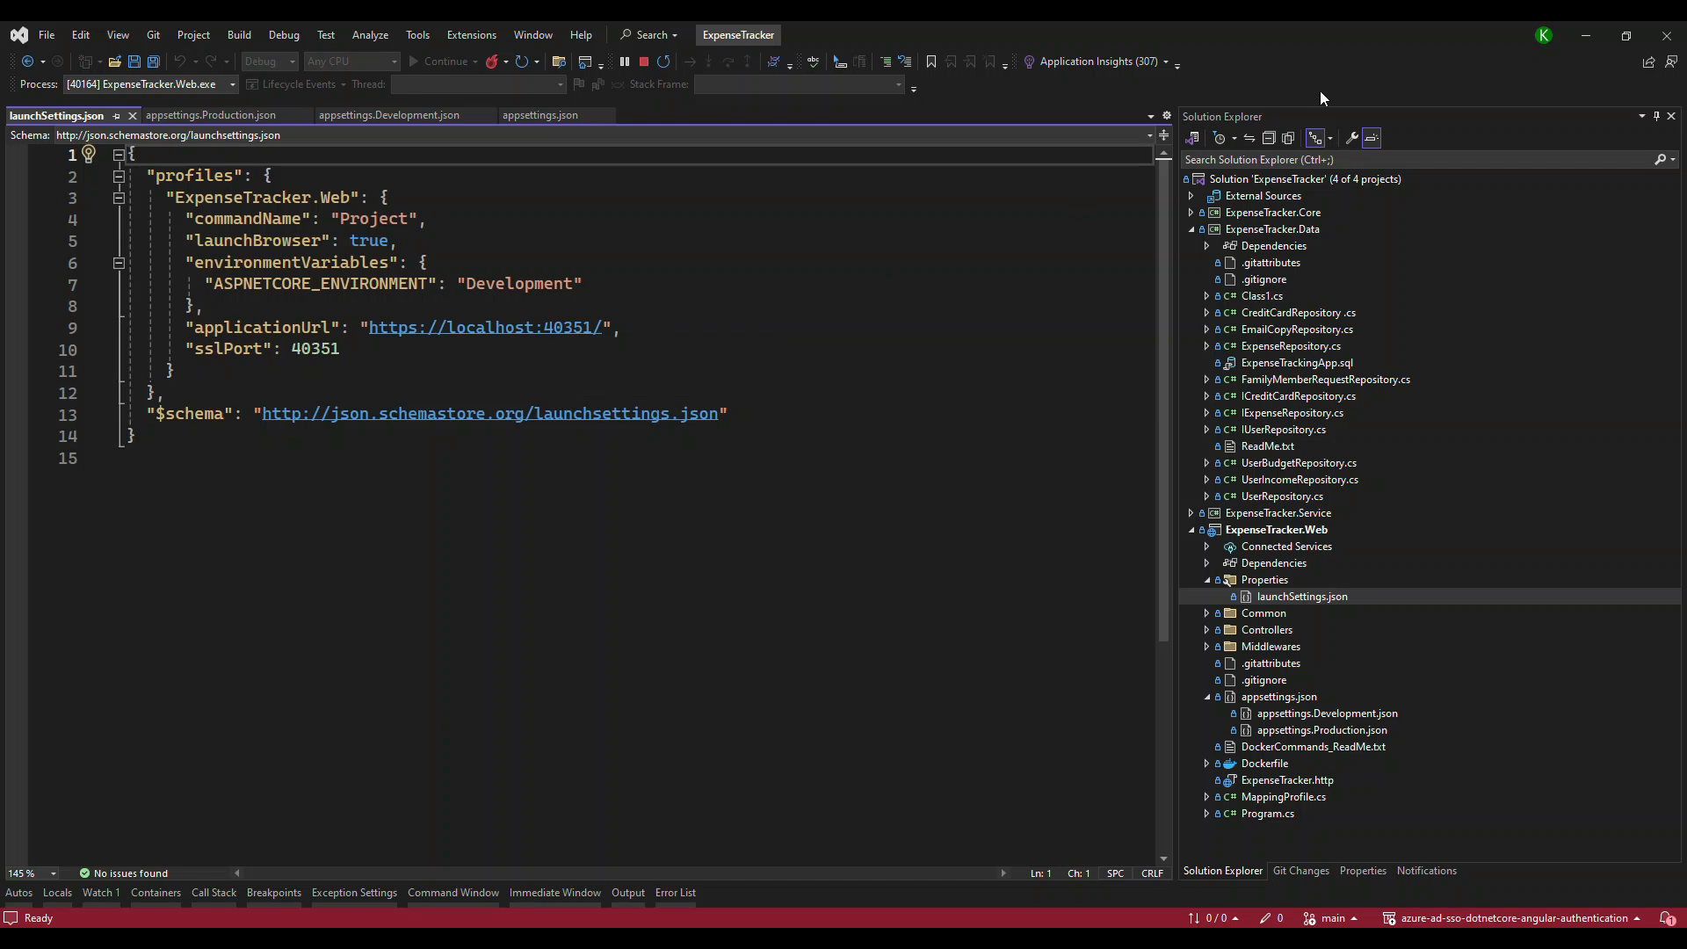
pyautogui.click(1585, 34)
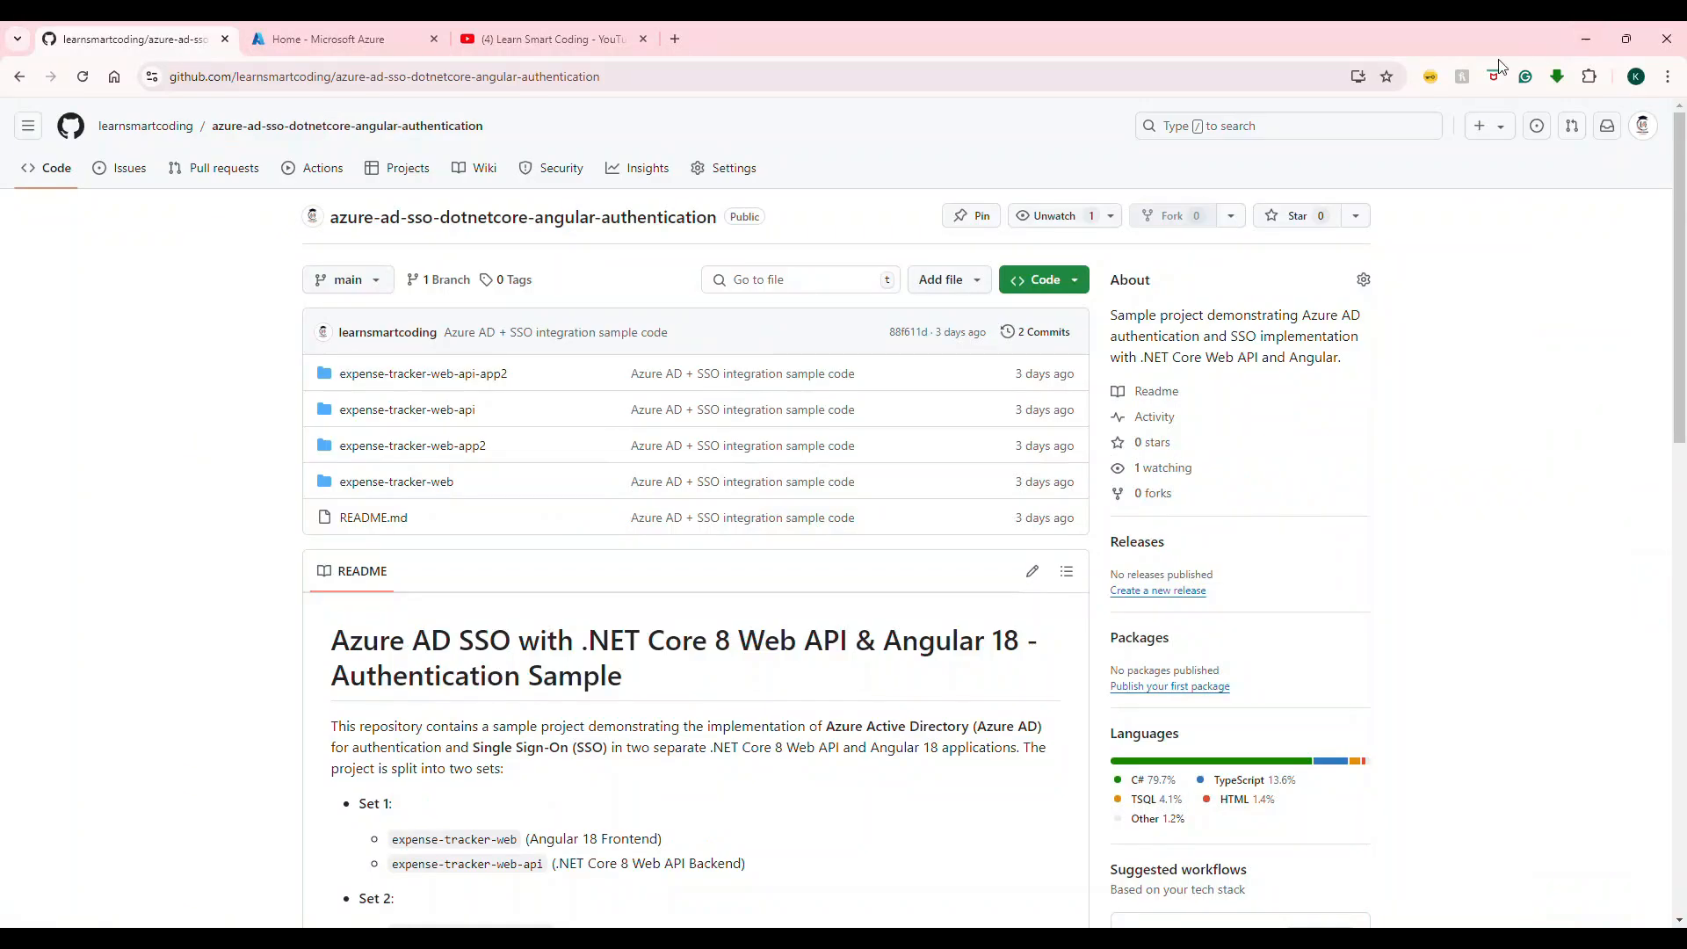
pyautogui.hotkey('alt', 'Tab')
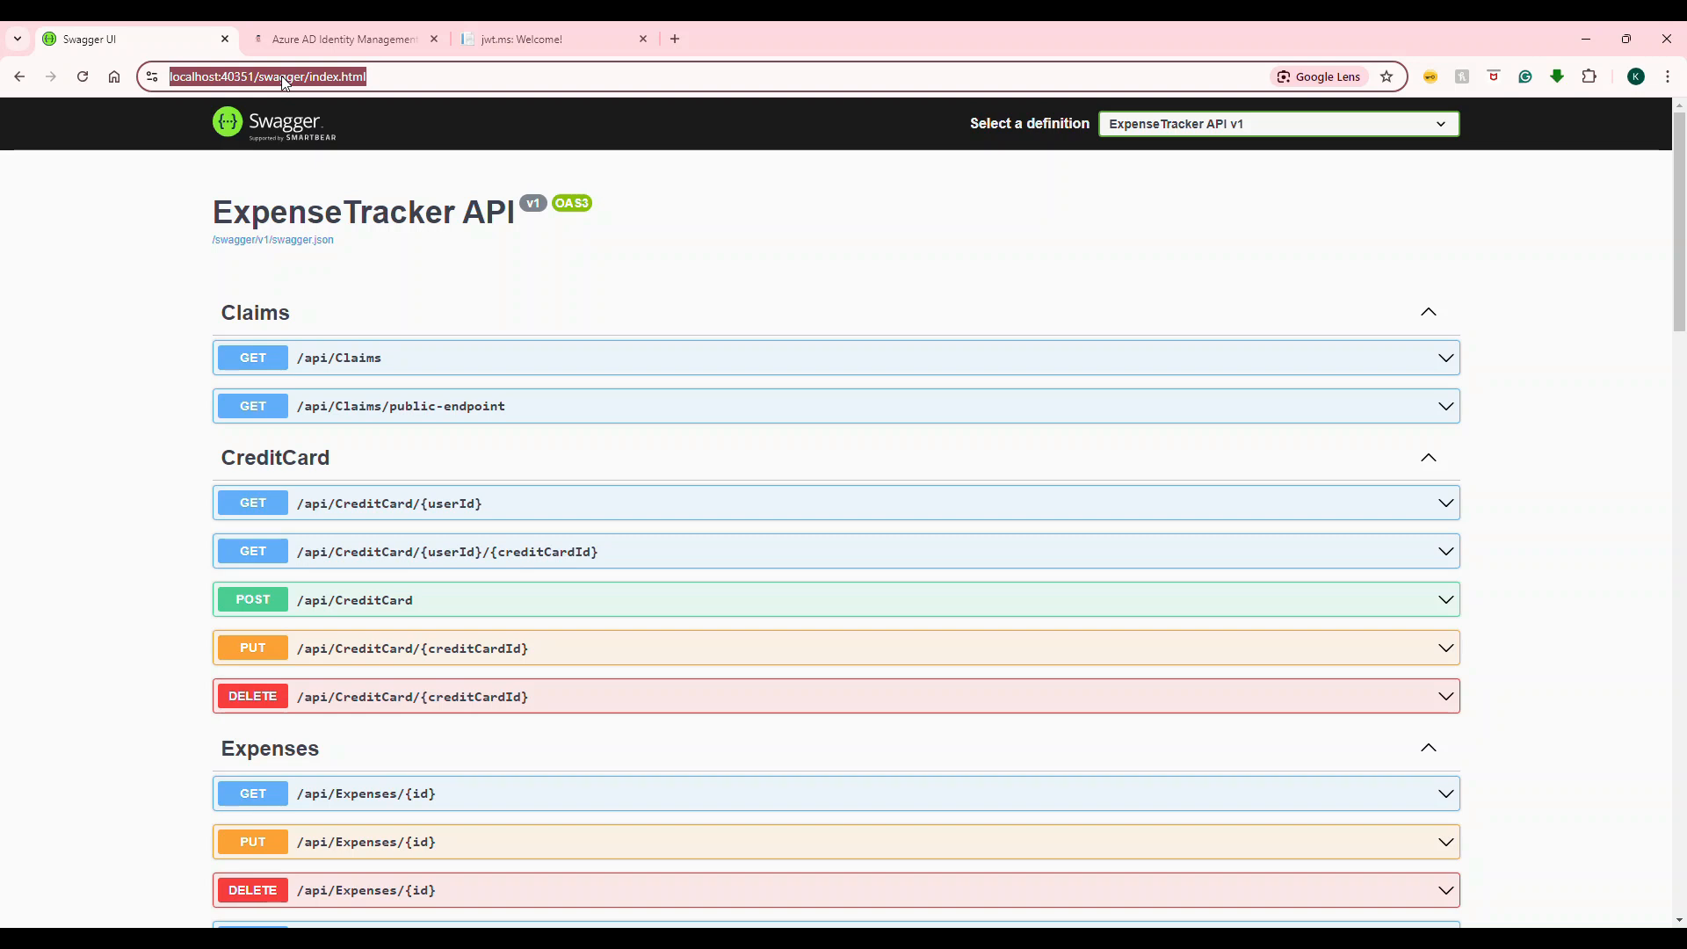
pyautogui.click(1575, 40)
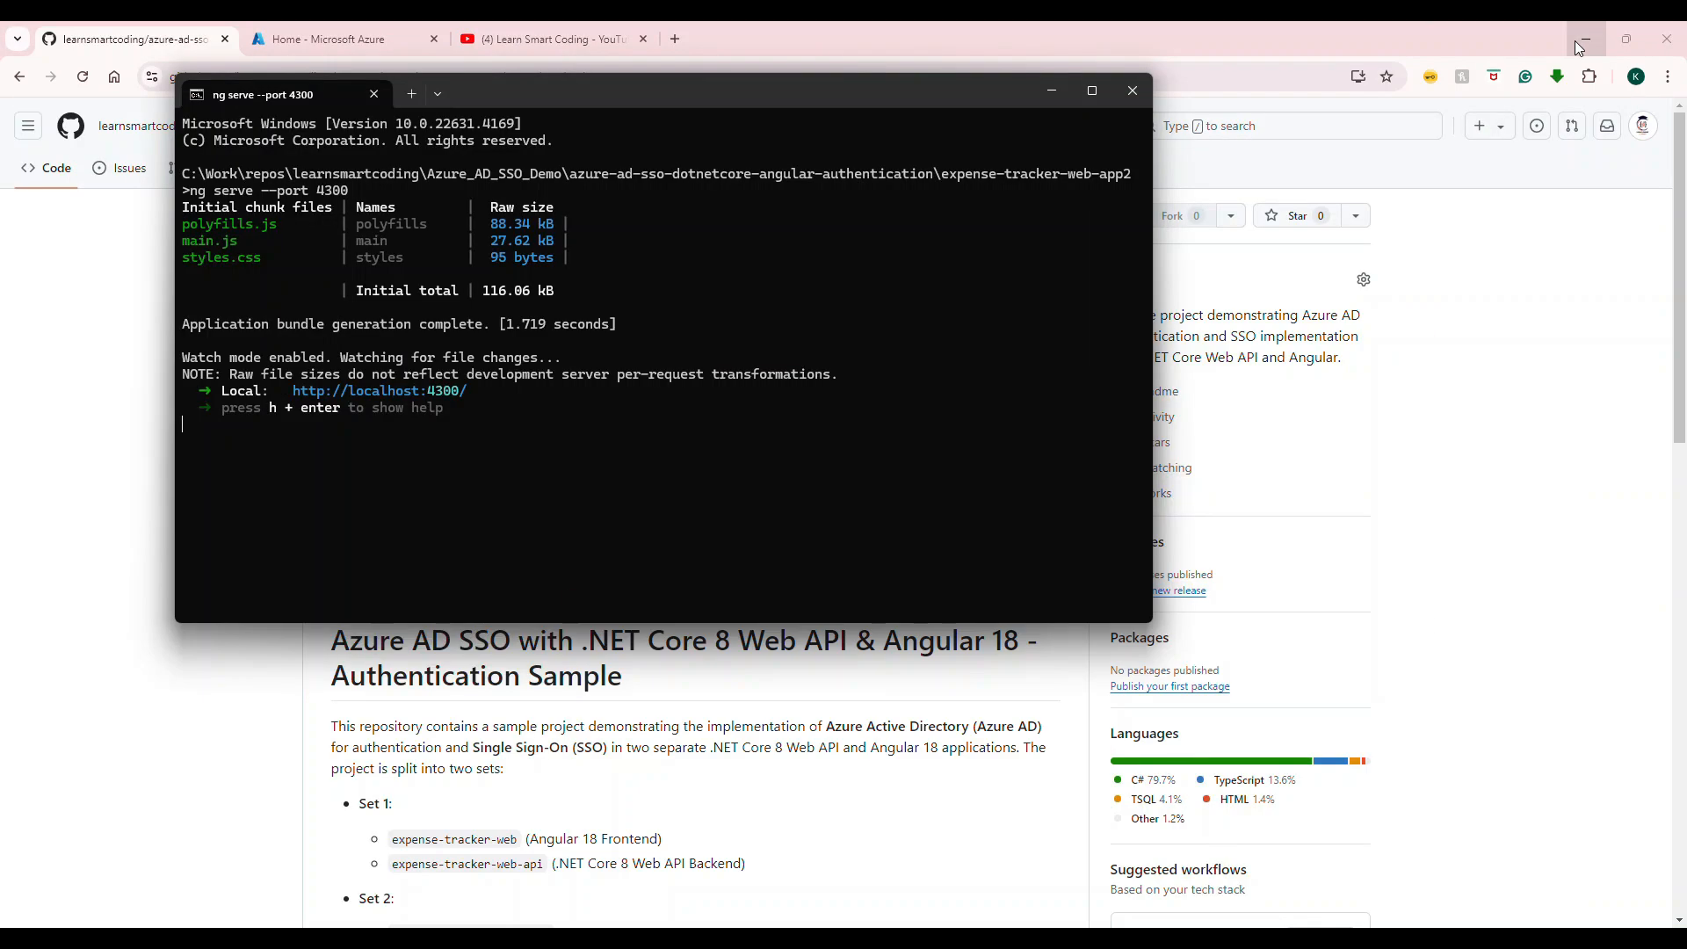
pyautogui.click(1051, 82)
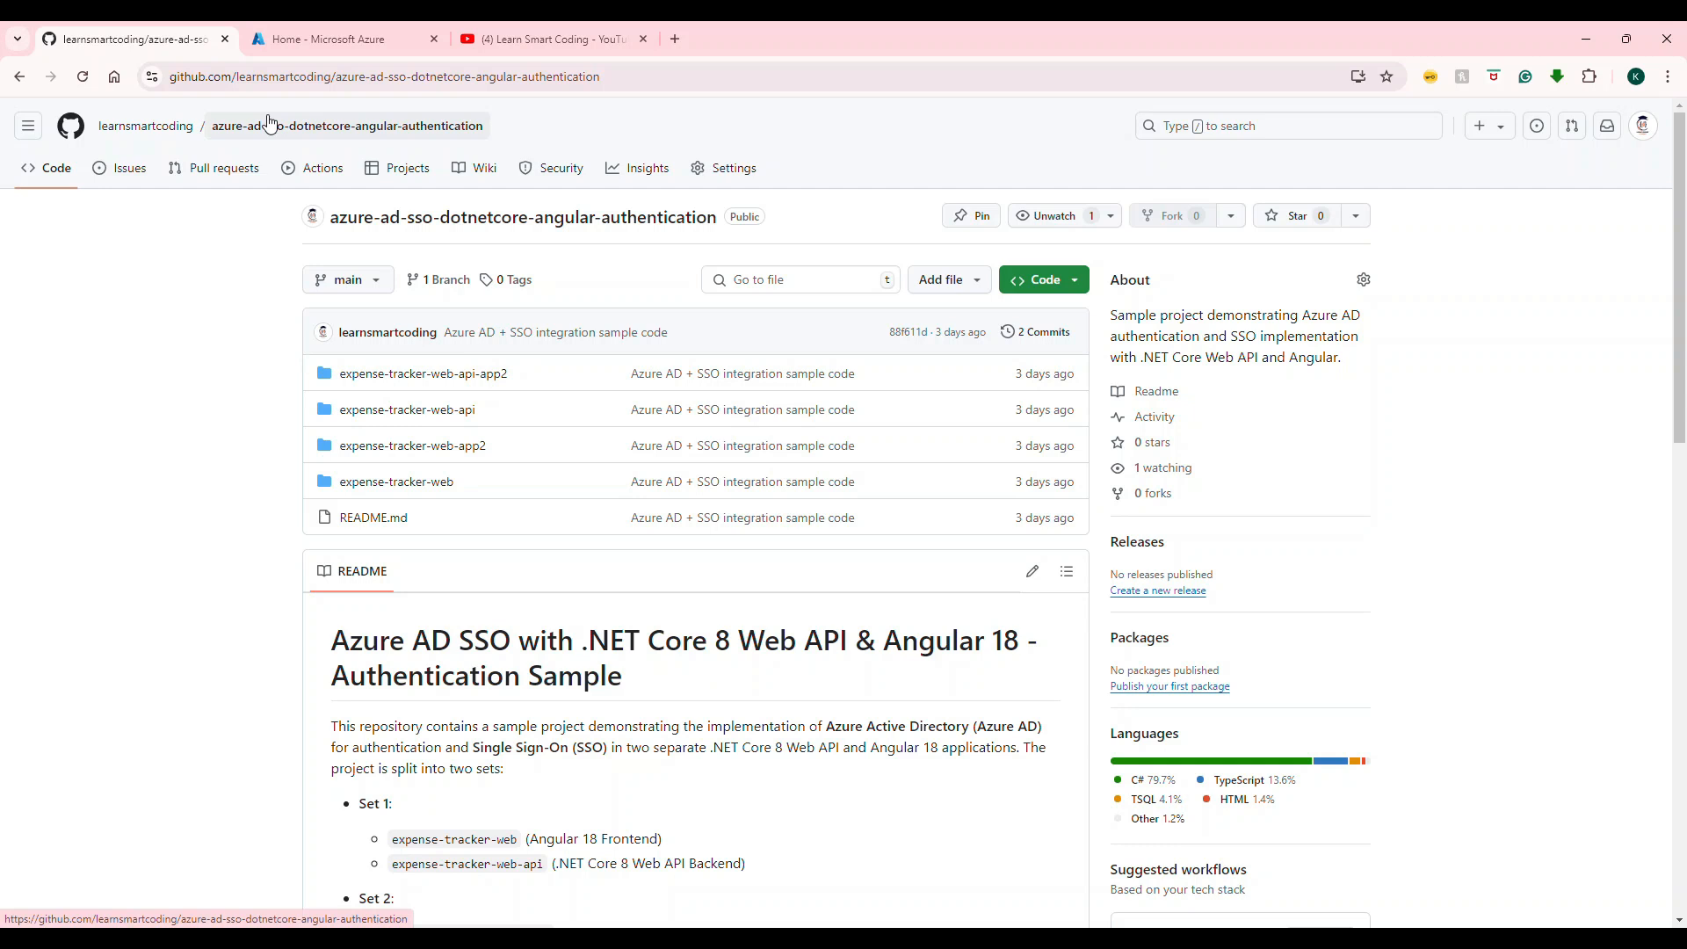
# - Switch to the Azure portal and open Microsoft Entra ID by searching for "azure active directory"
pyautogui.click(336, 37)
pyautogui.click(326, 79)
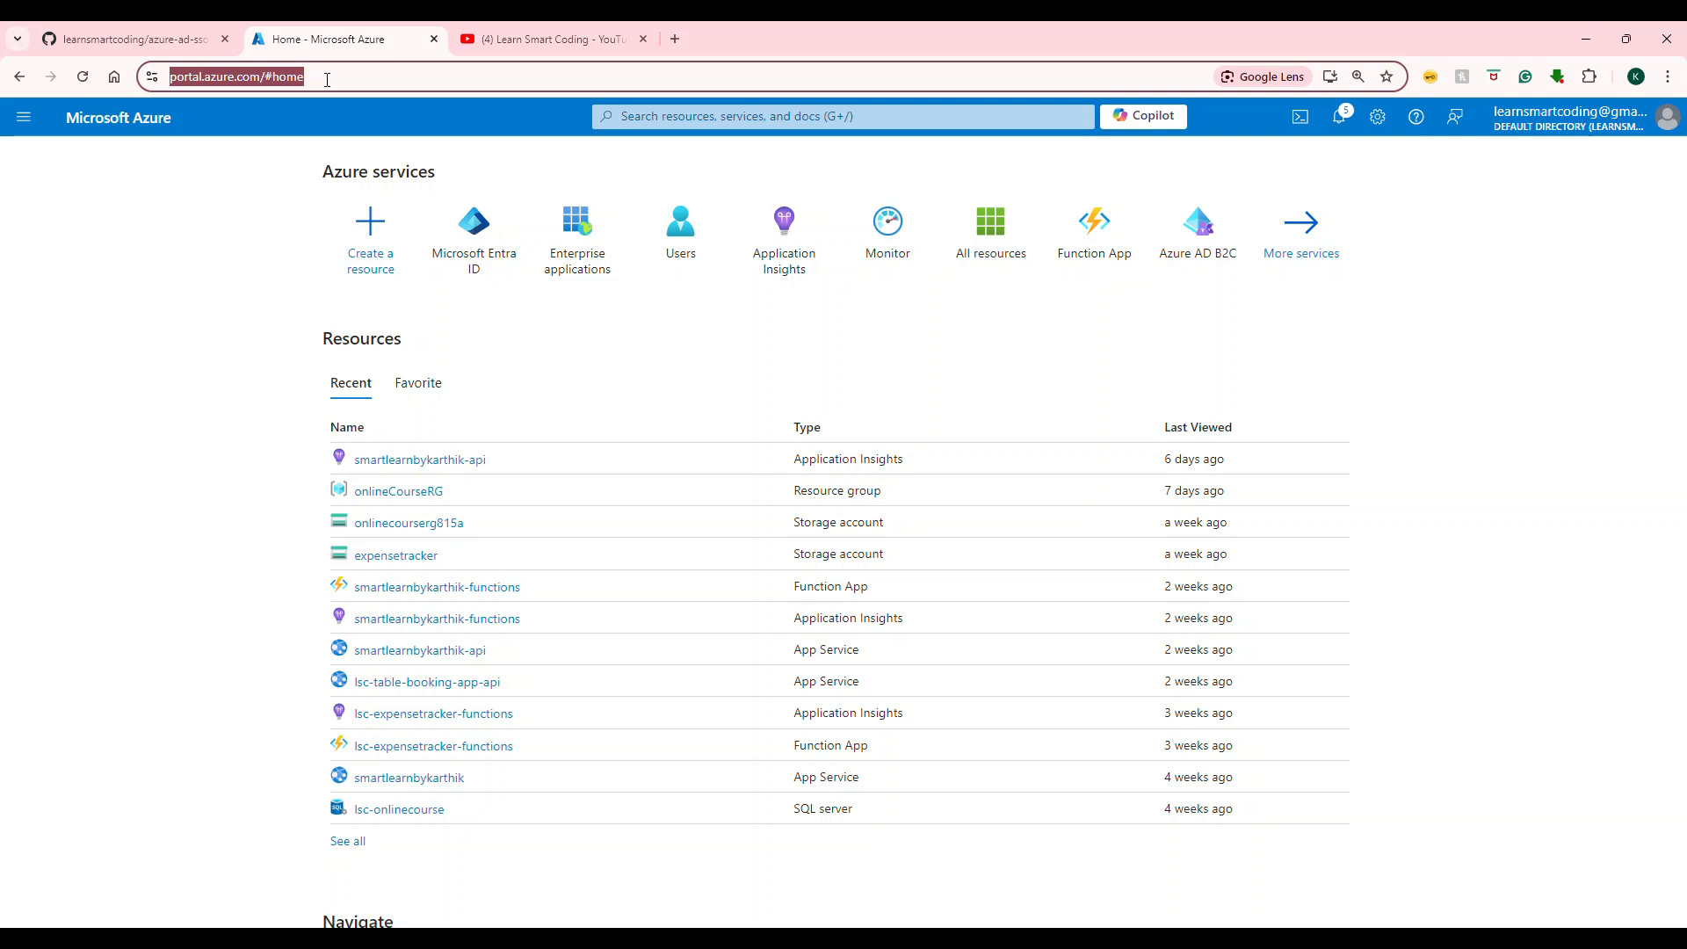
pyautogui.click(824, 122)
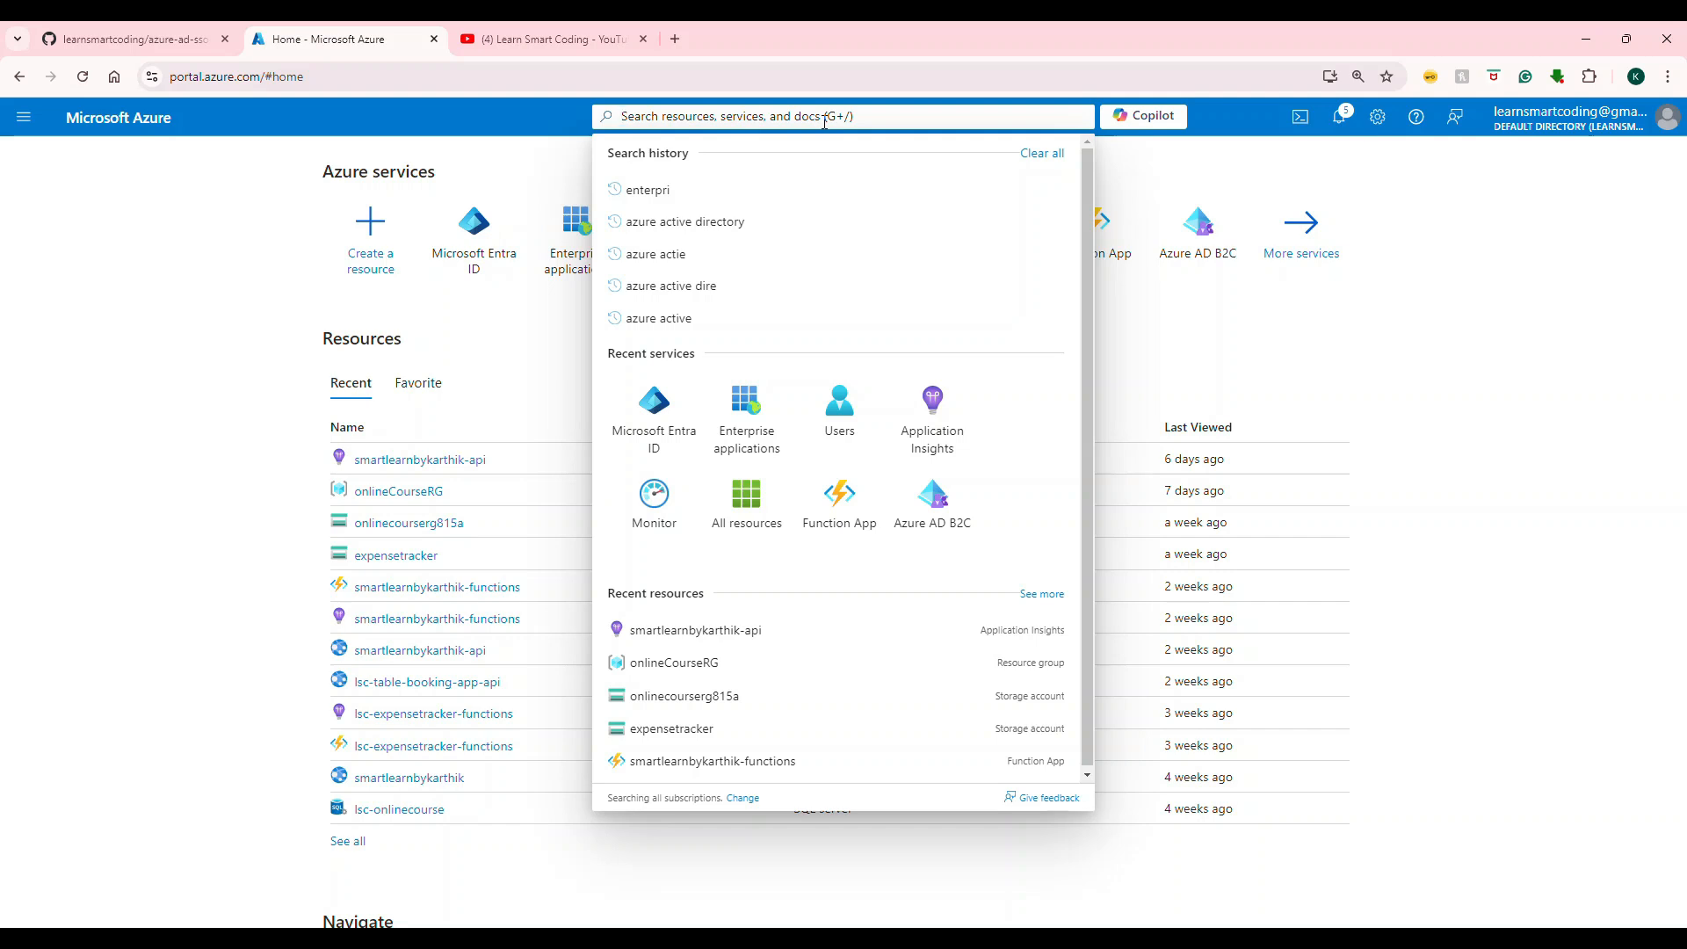
pyautogui.click(715, 223)
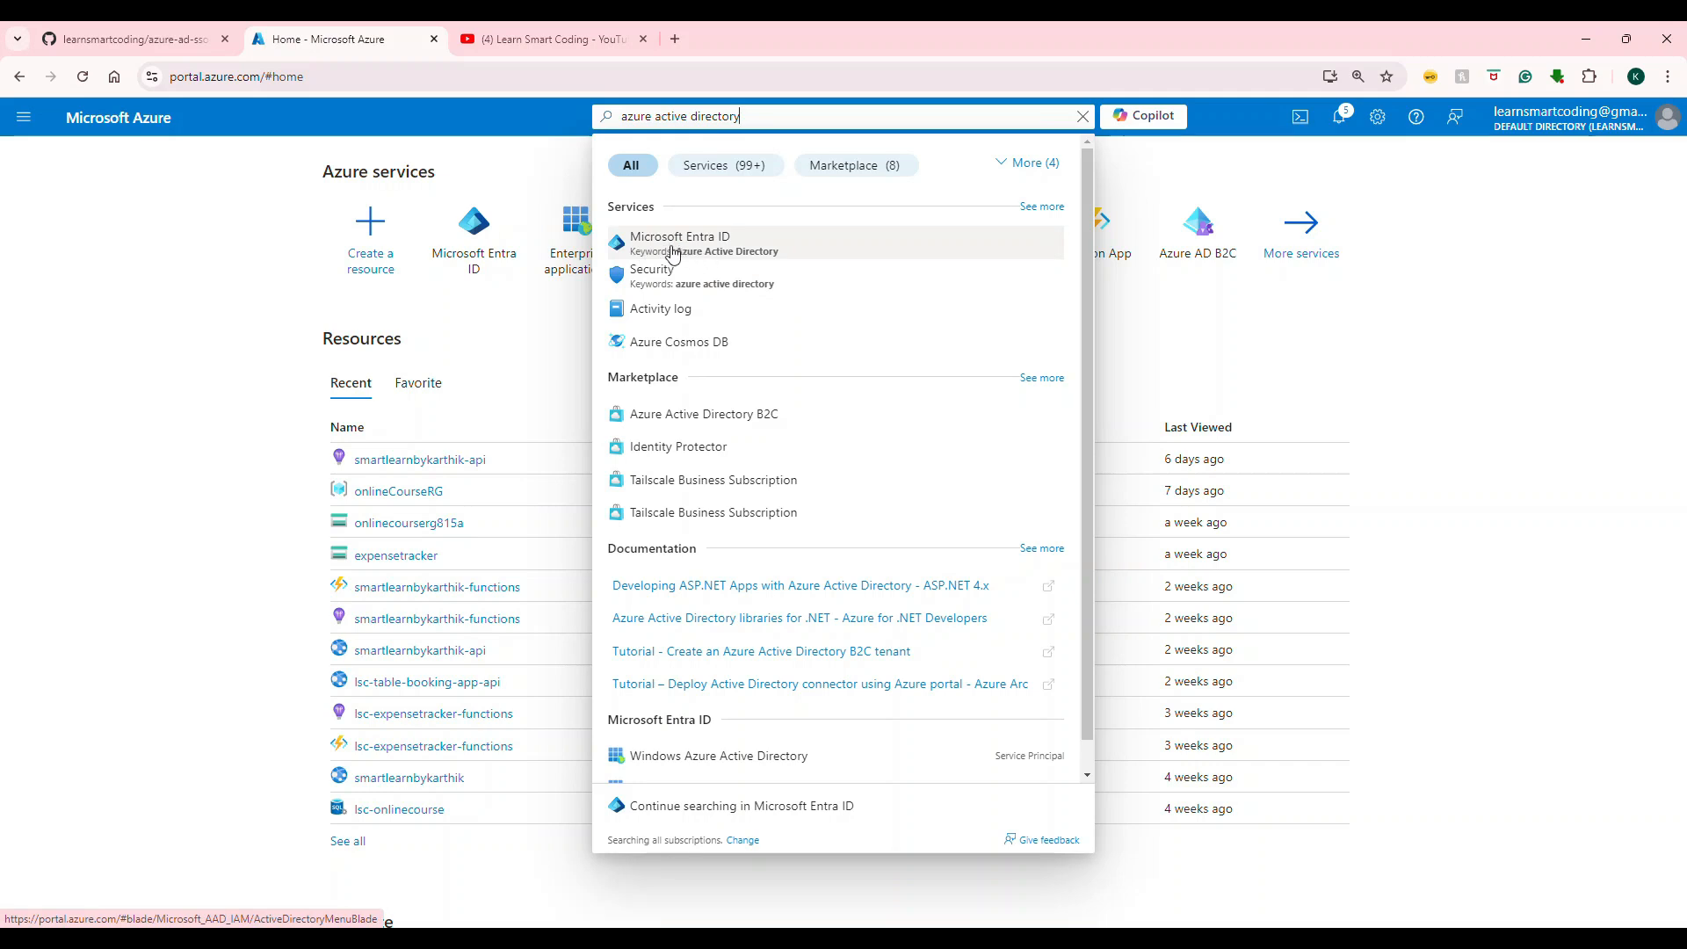
pyautogui.click(674, 255)
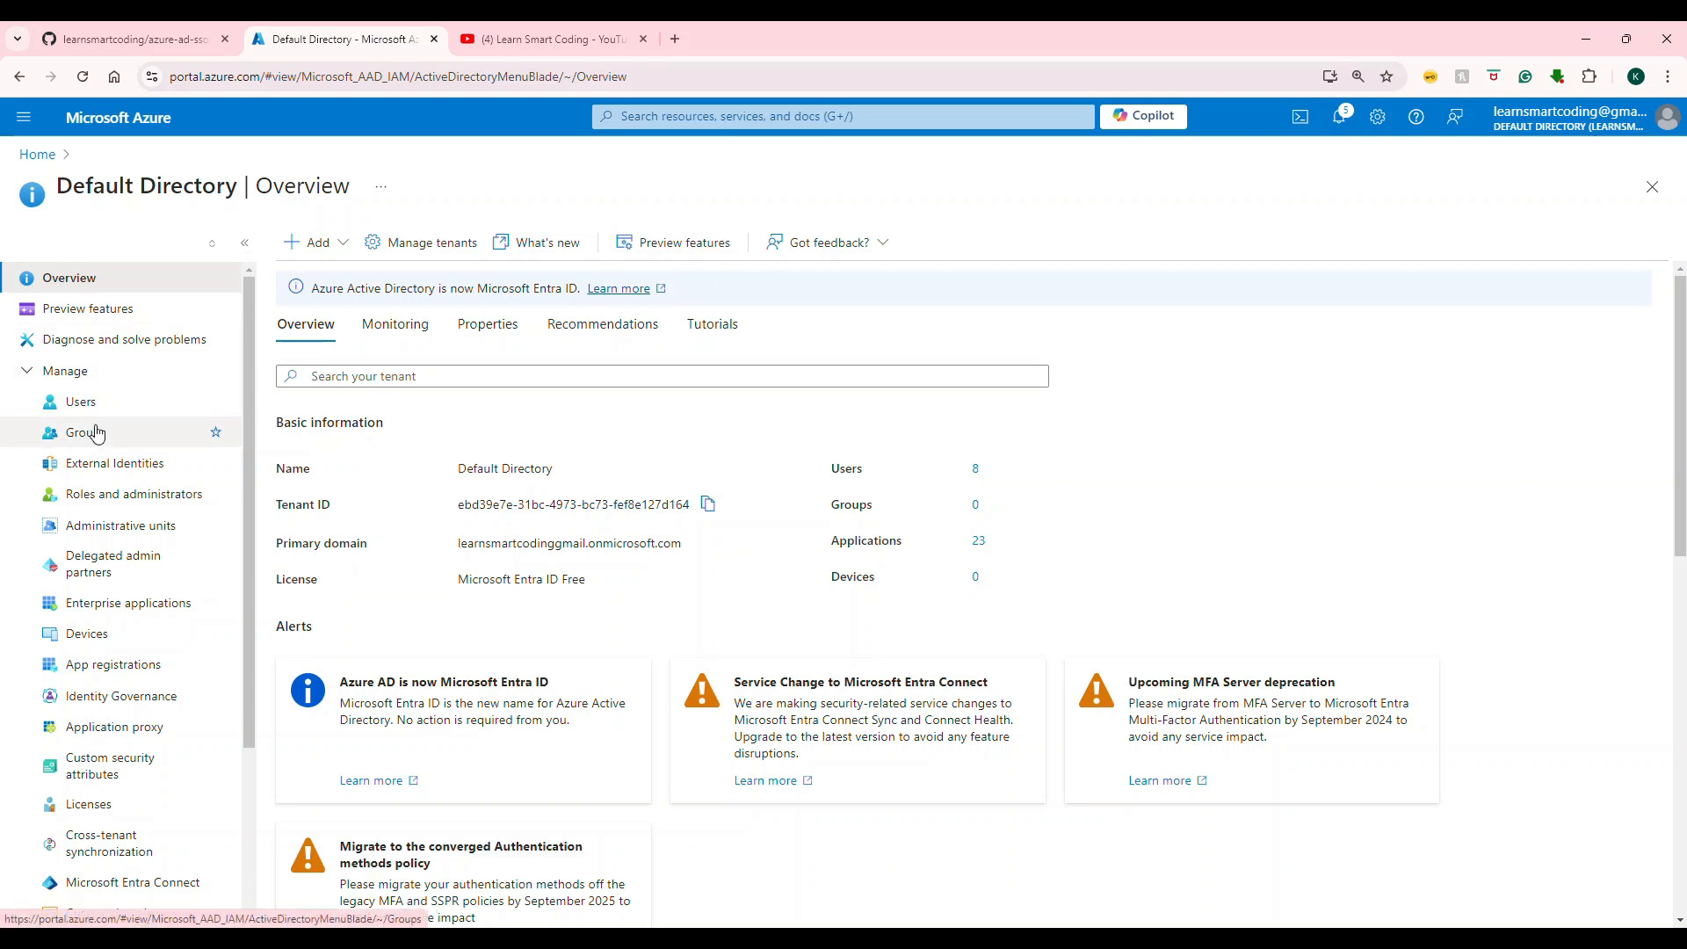
# - Open the "Expense Tracker API - Single Tenant - App 2" registration from the directory's full list of app registrations
pyautogui.click(77, 675)
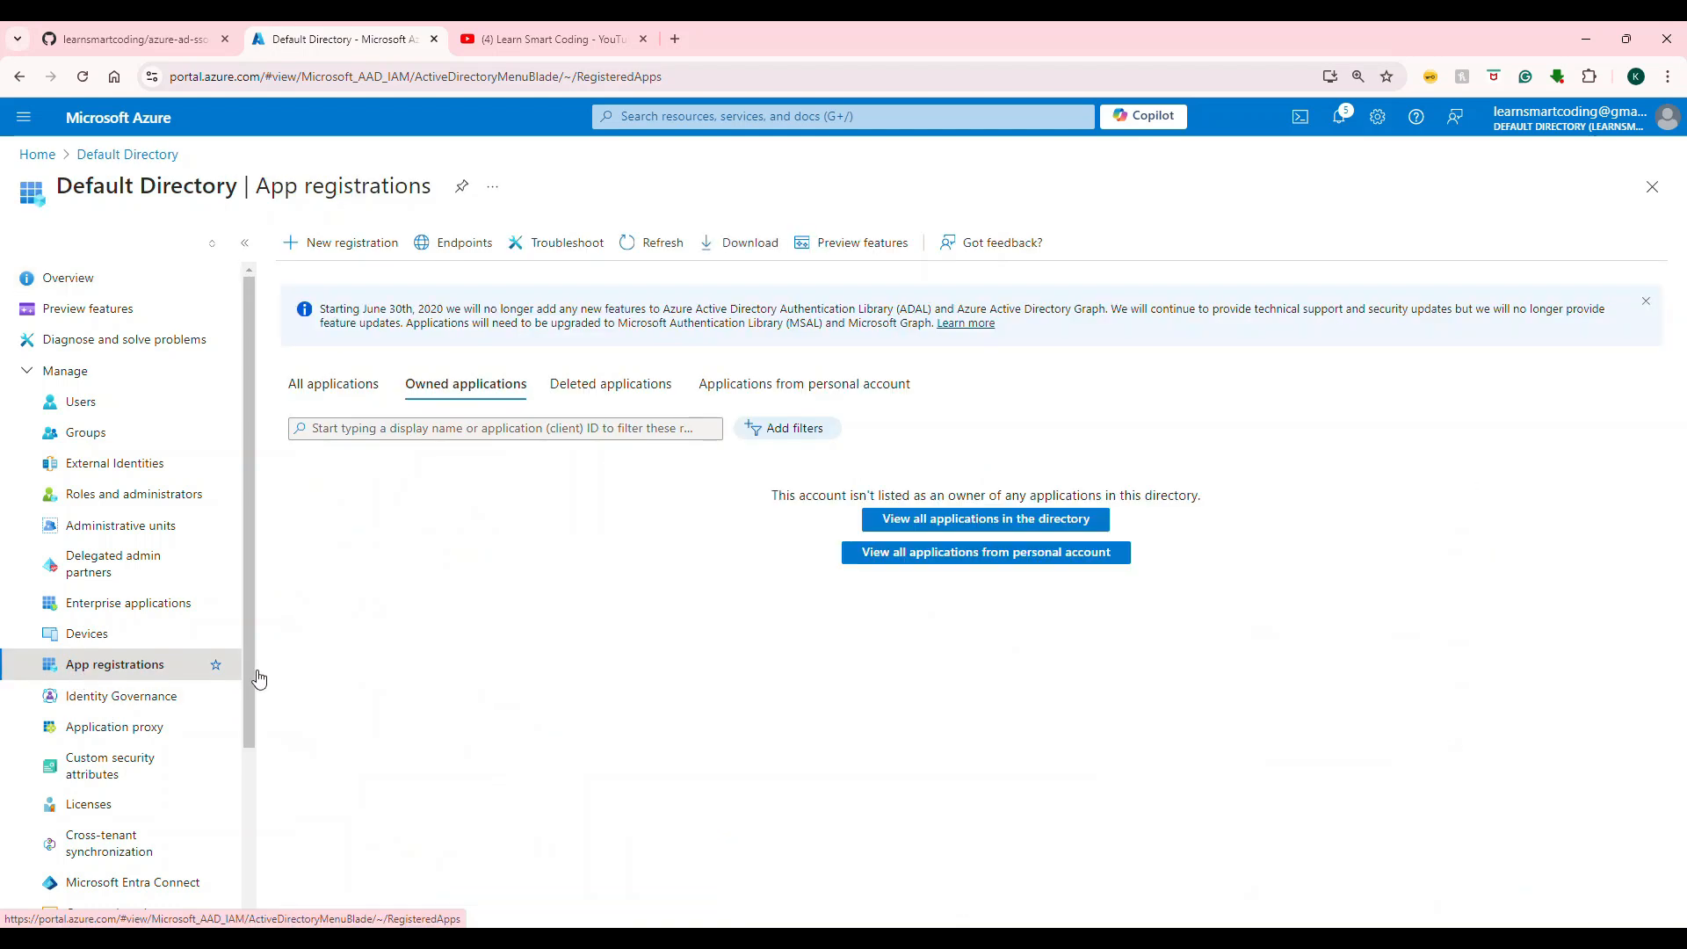
pyautogui.click(315, 392)
pyautogui.scroll(-3, 462, 562)
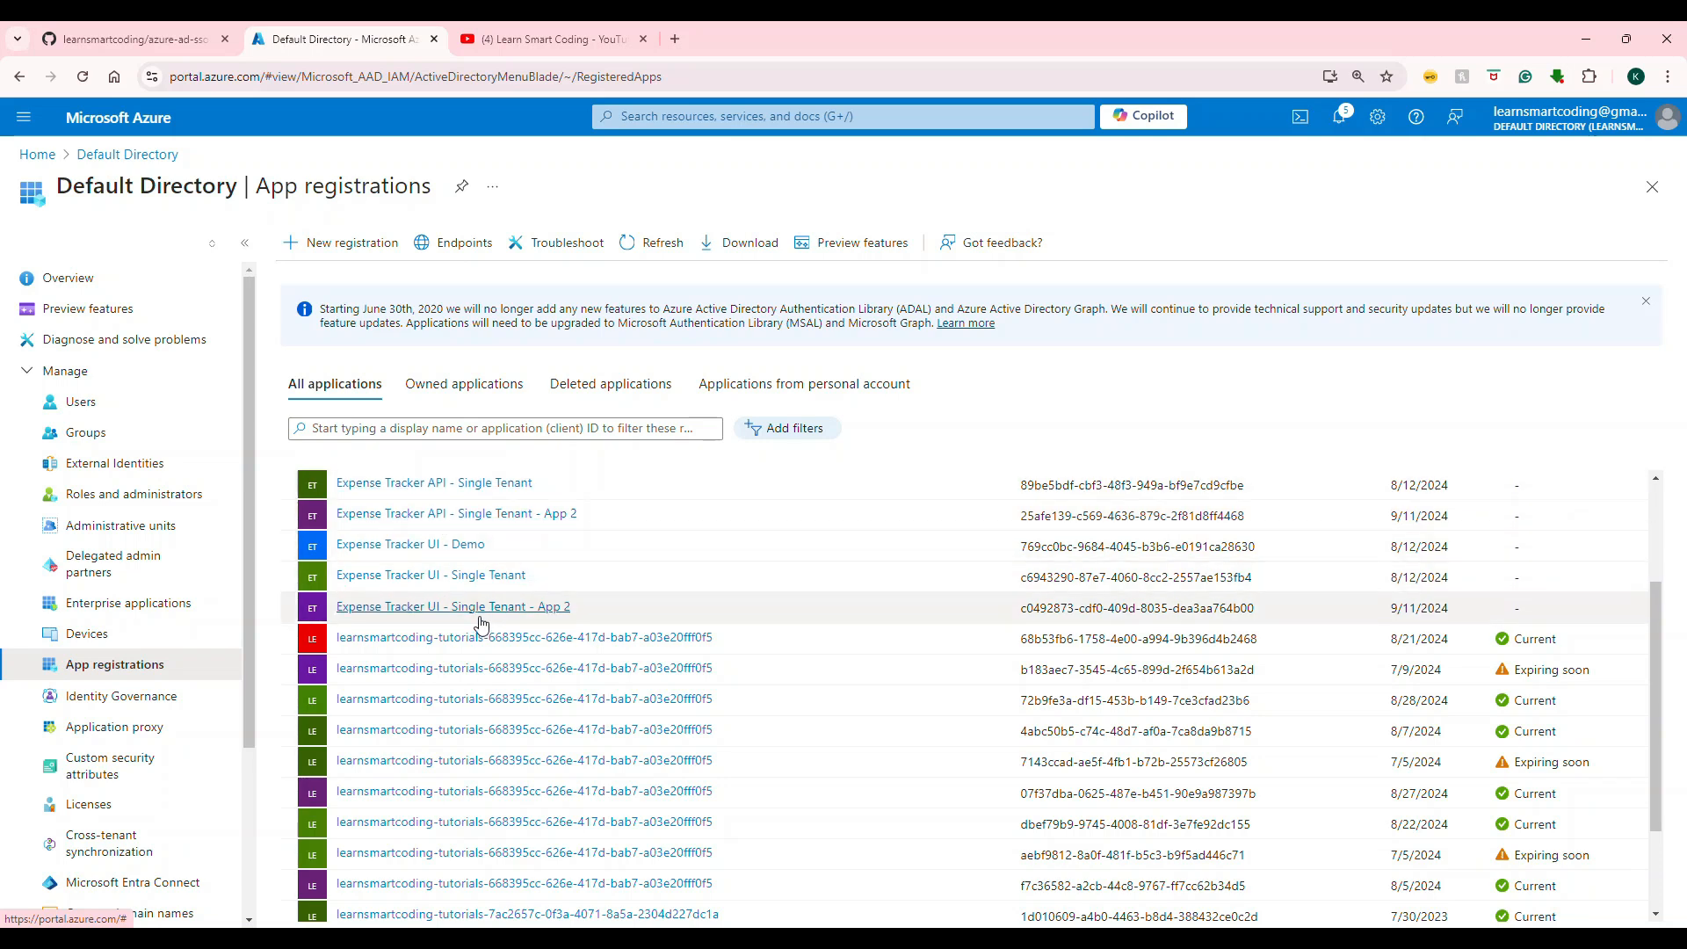
pyautogui.click(463, 521)
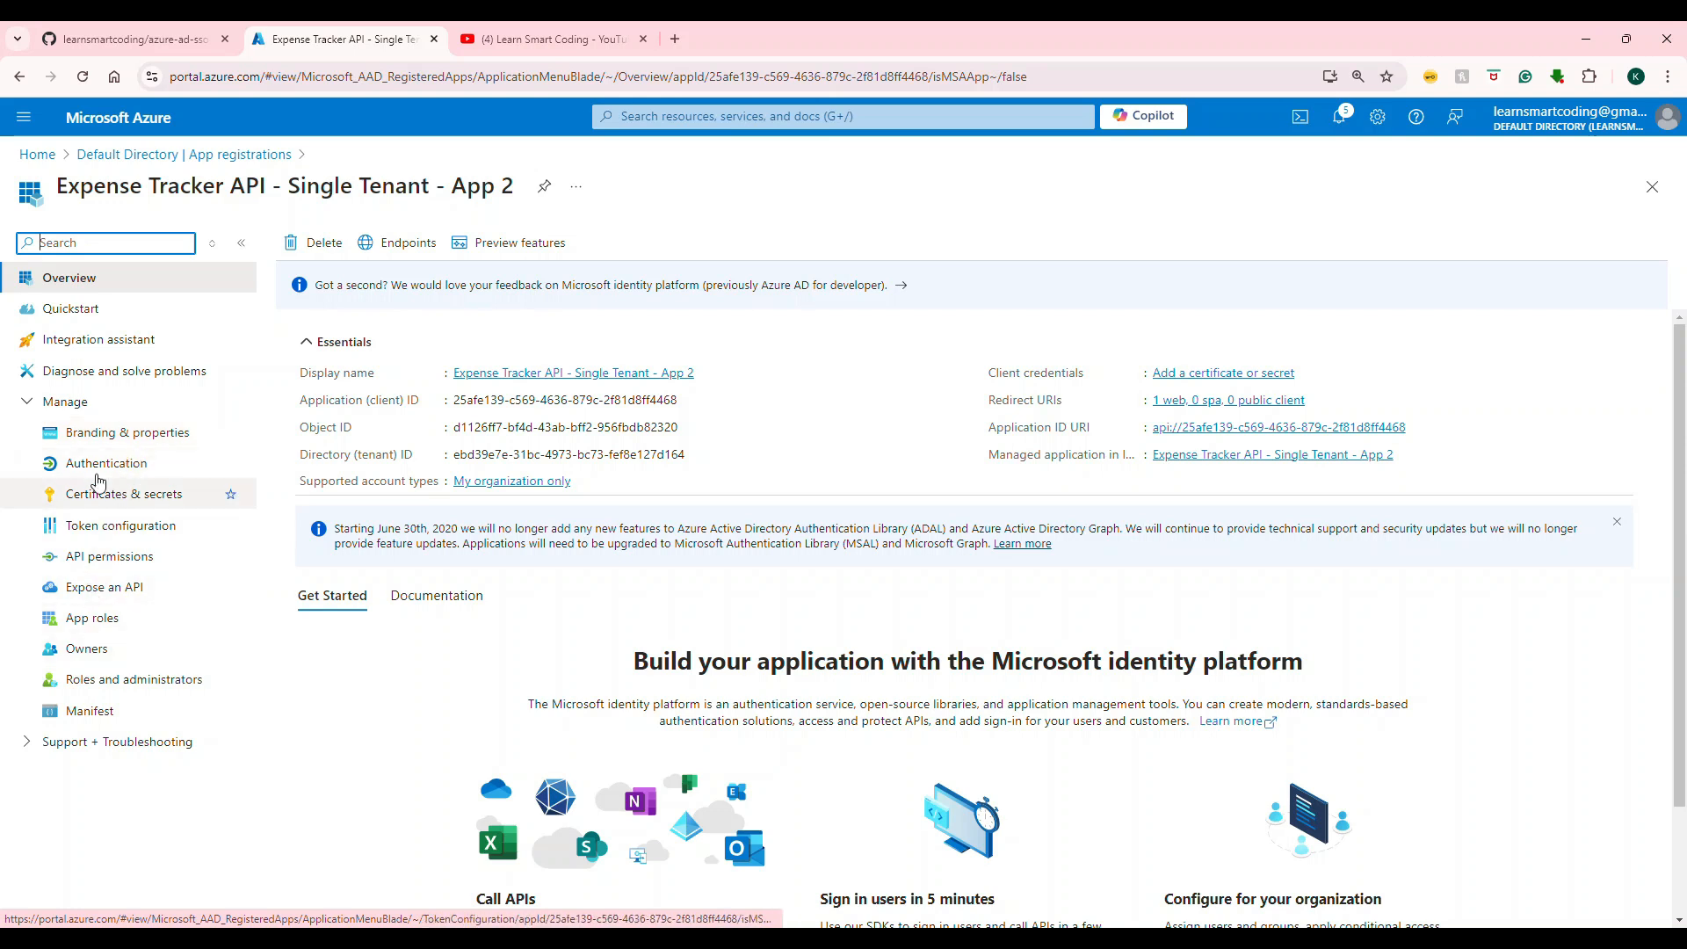
# - Open the API app registration's manifest and look through its Microsoft Graph JSON
pyautogui.click(92, 711)
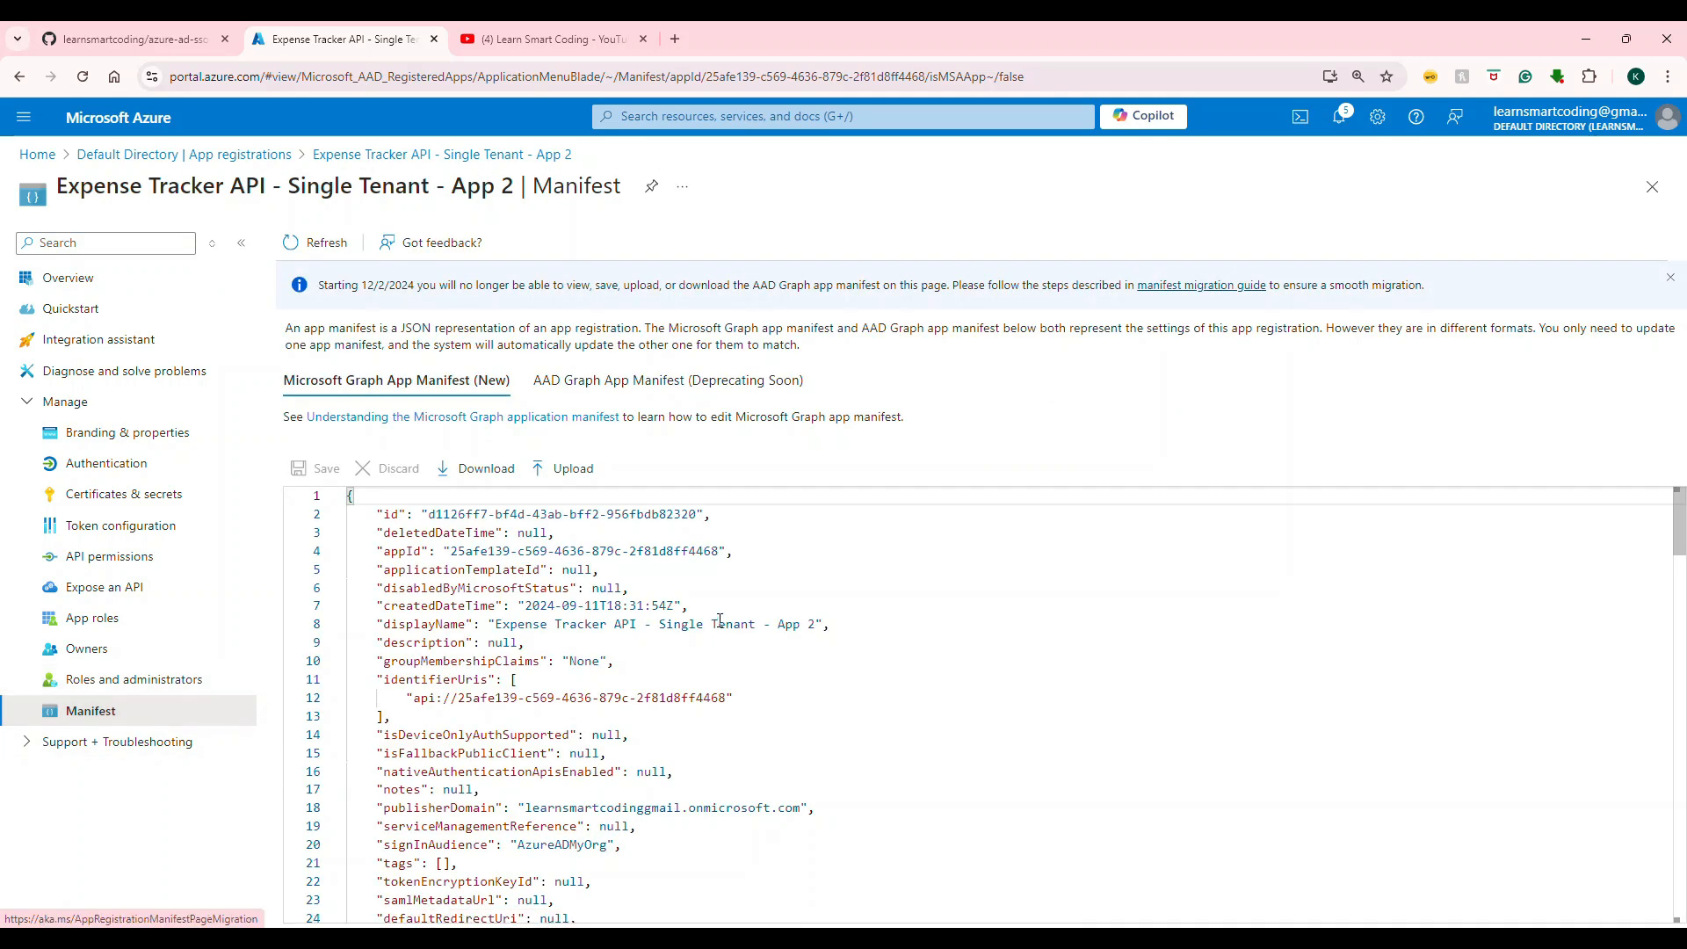
pyautogui.scroll(-3, 886, 606)
pyautogui.scroll(3, 776, 620)
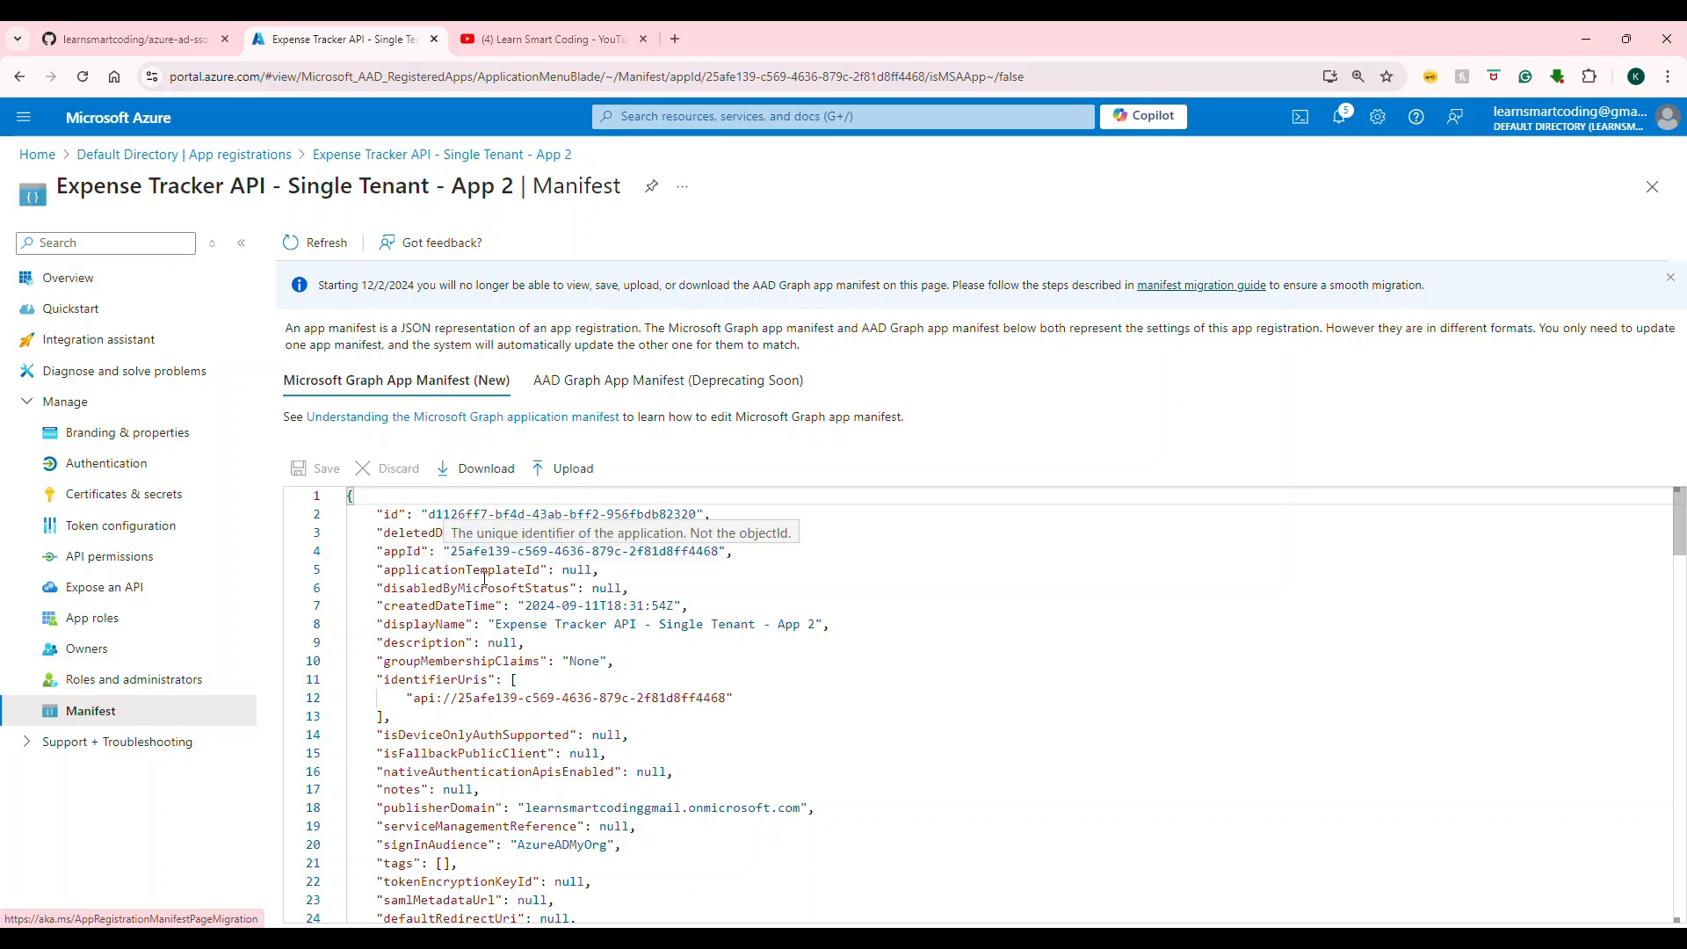
pyautogui.scroll(-2, 480, 580)
pyautogui.scroll(-18, 450, 595)
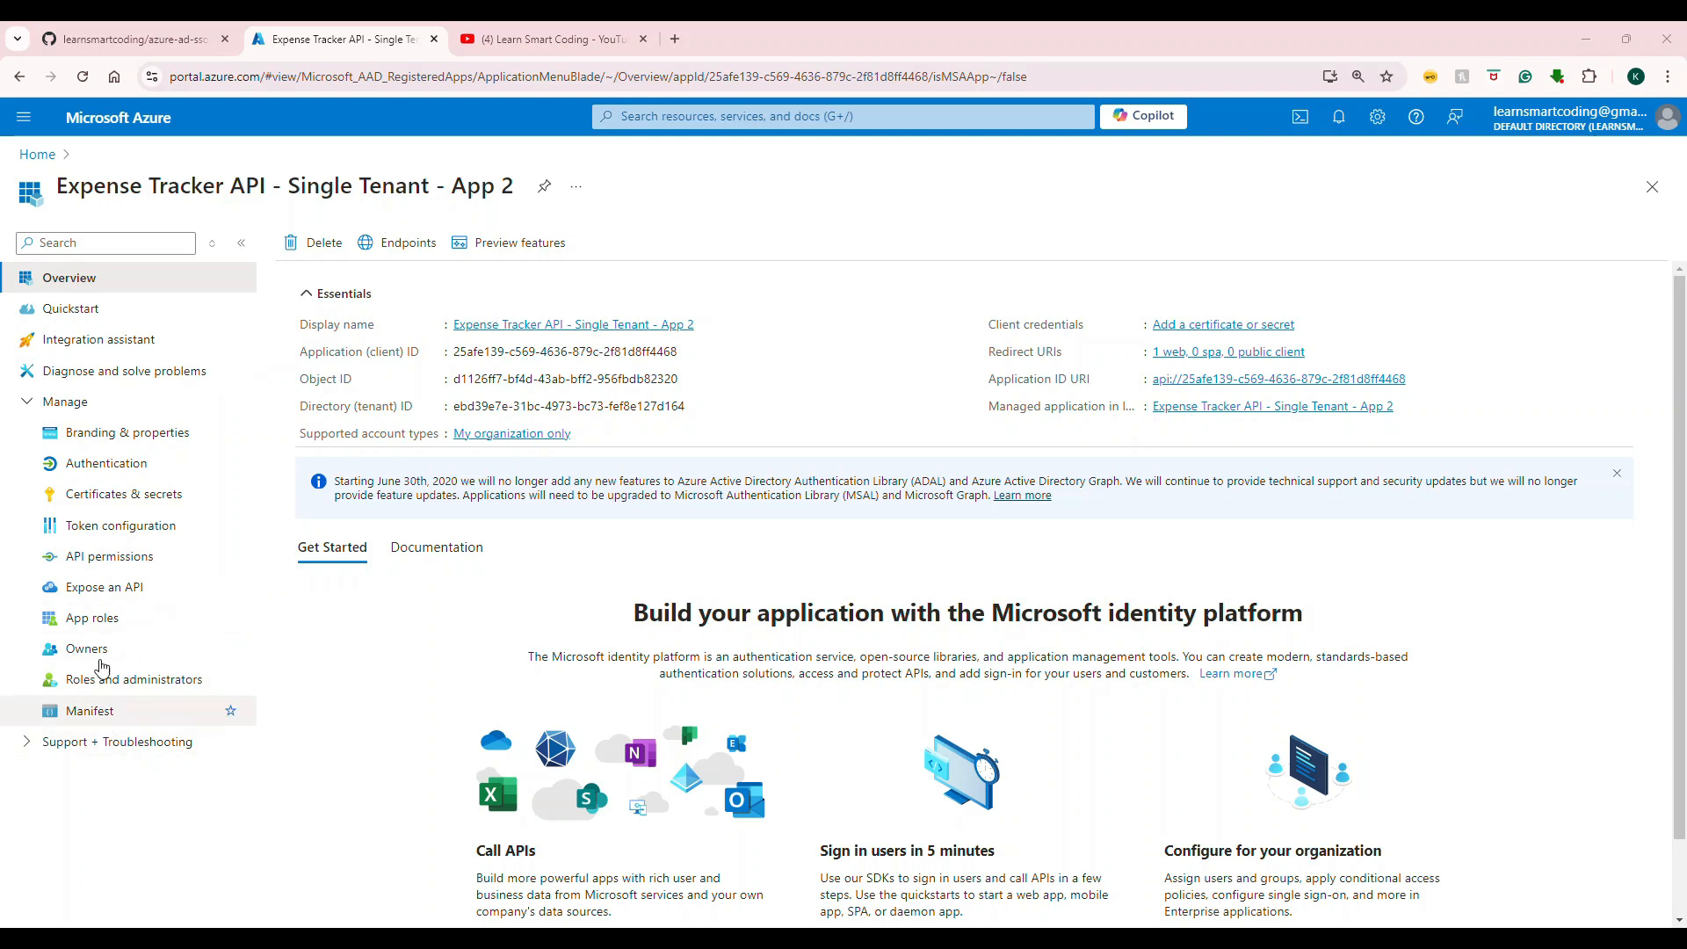
pyautogui.click(107, 713)
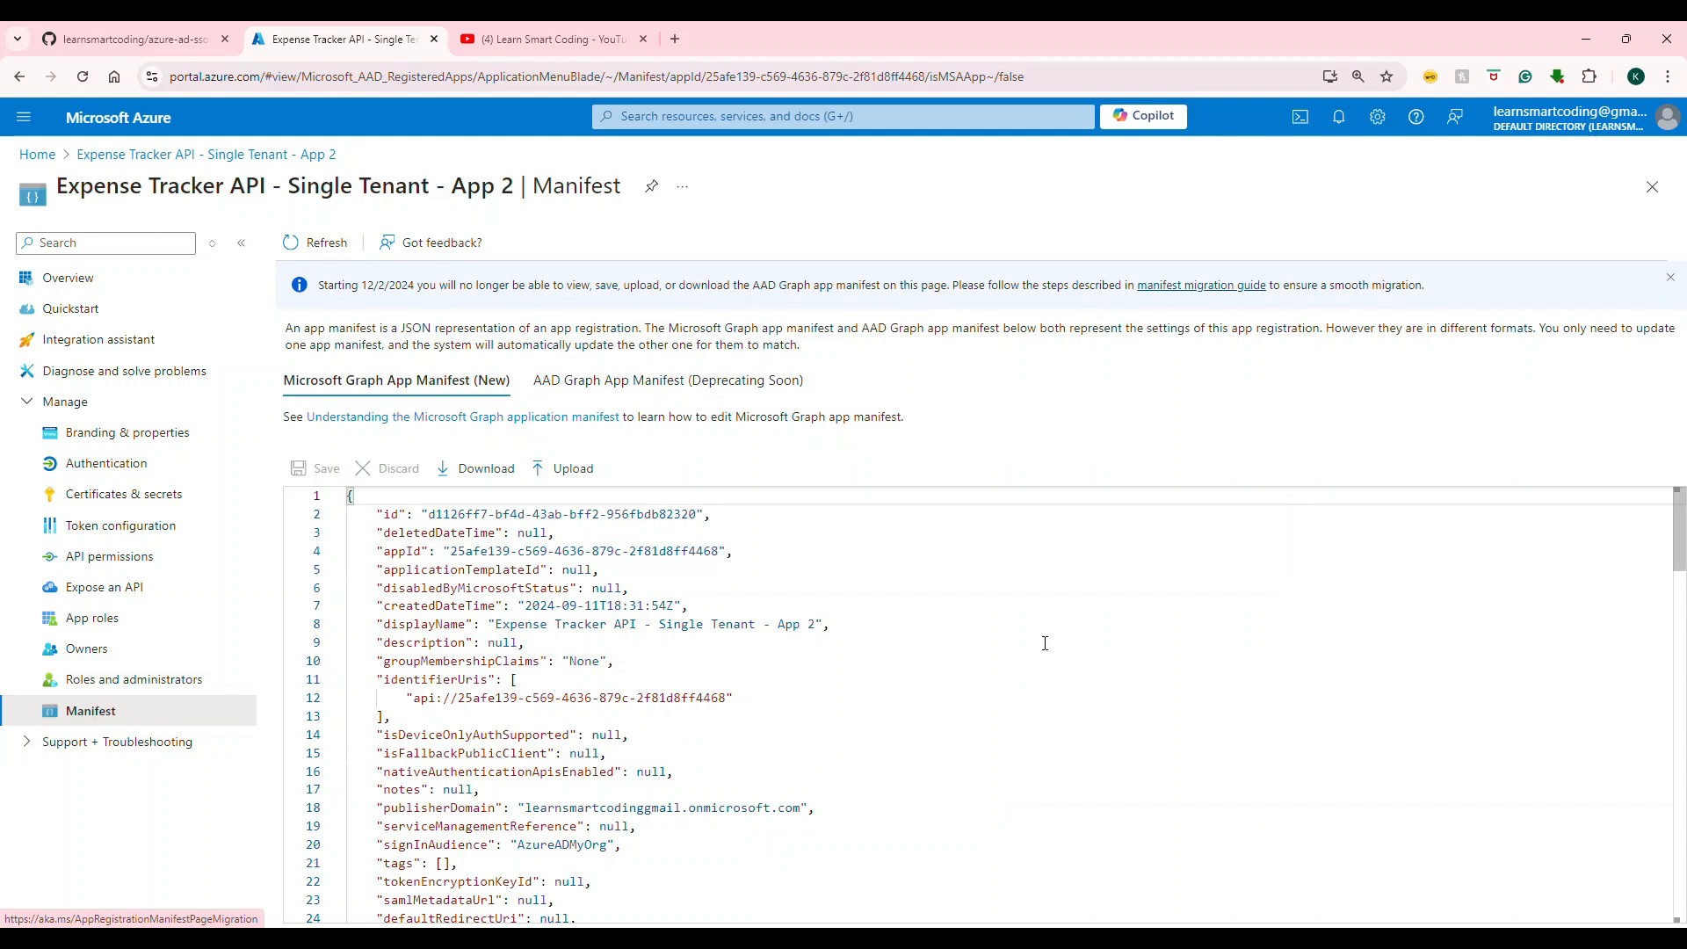
# - Paste the User and Admin role definitions, each allowing "User" members, into the empty appRoles array of the API app's manifest
pyautogui.scroll(-1, 1042, 642)
pyautogui.scroll(-5, 1042, 643)
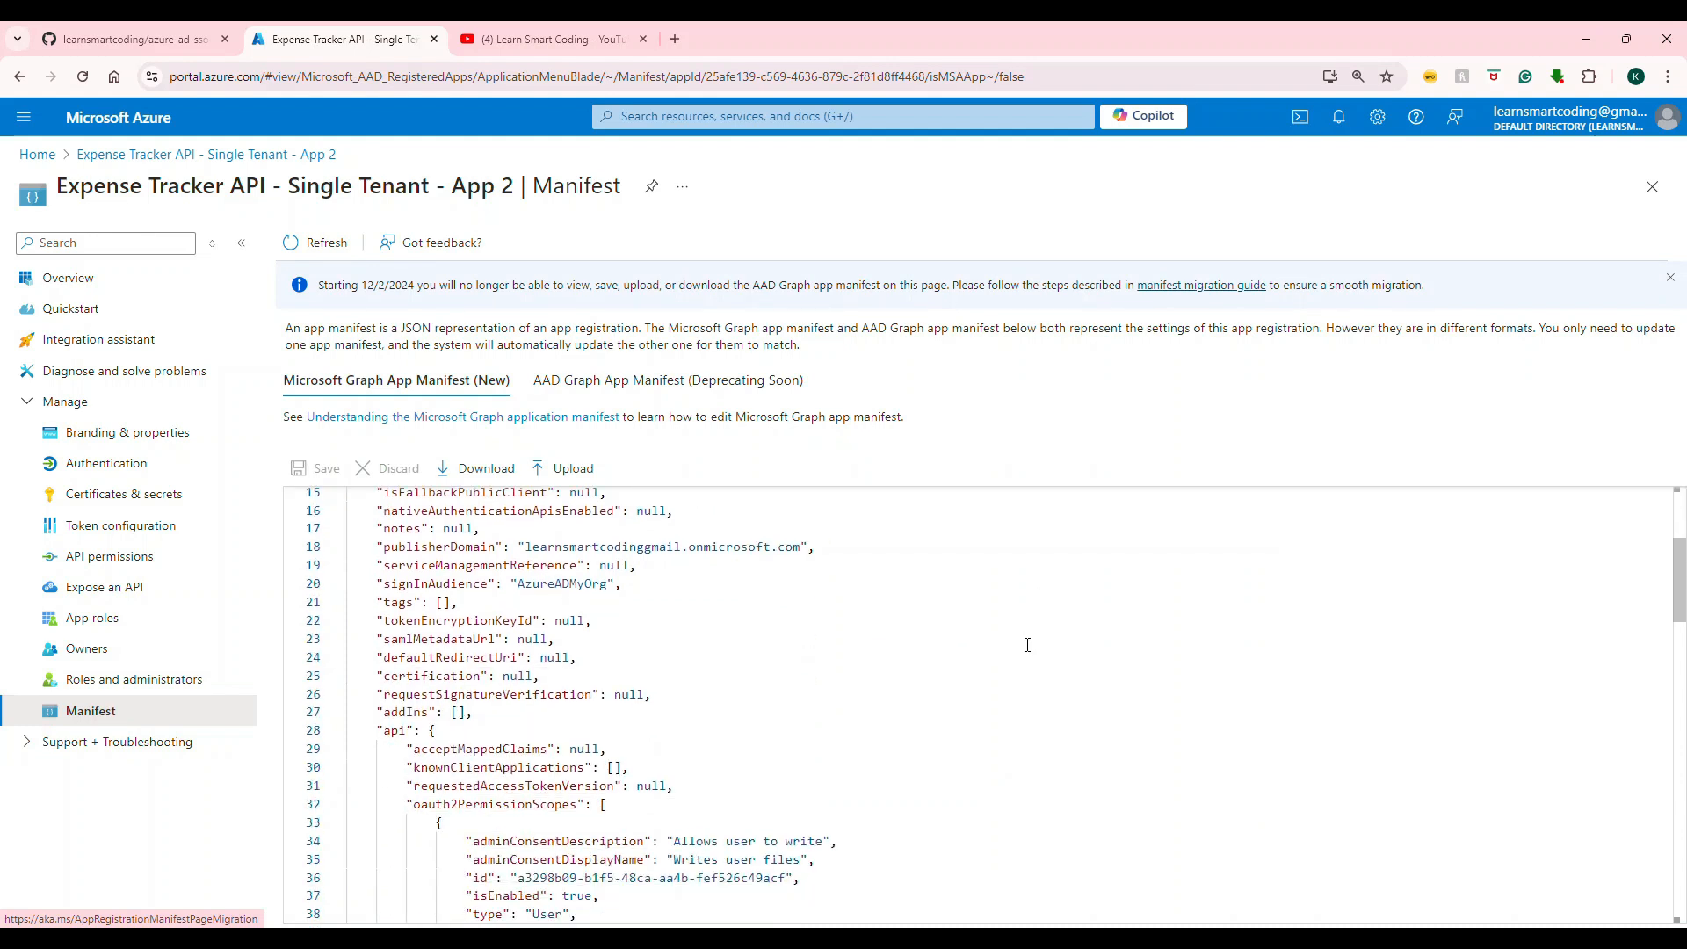
pyautogui.scroll(-3, 1010, 664)
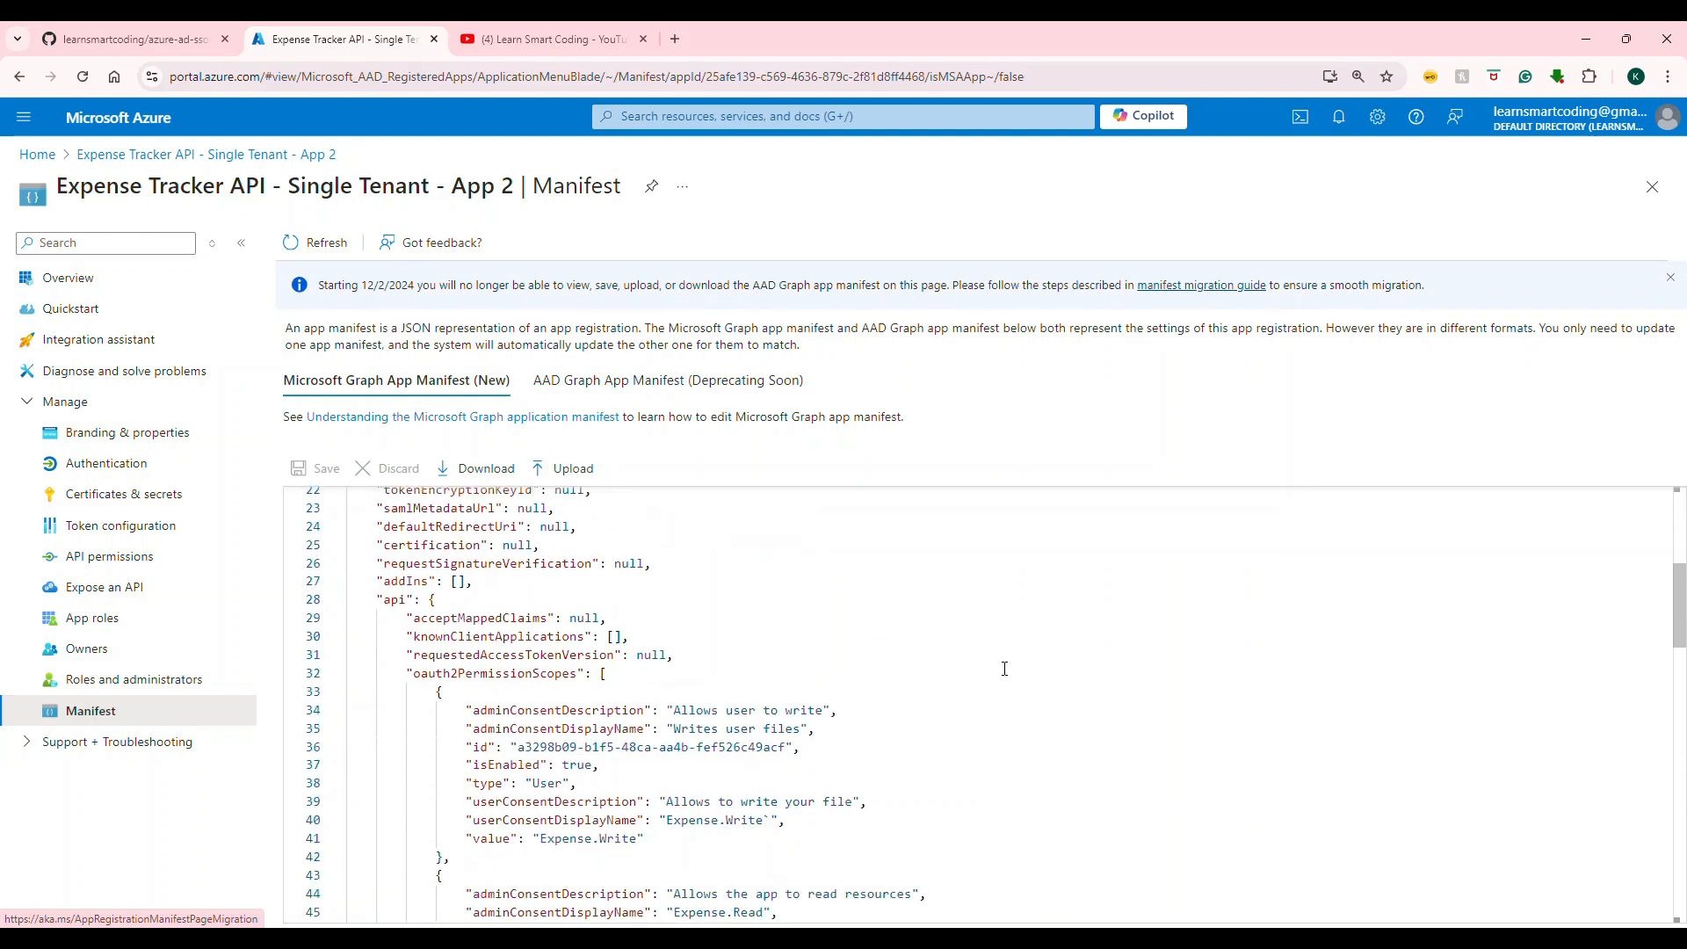
pyautogui.scroll(-10, 990, 667)
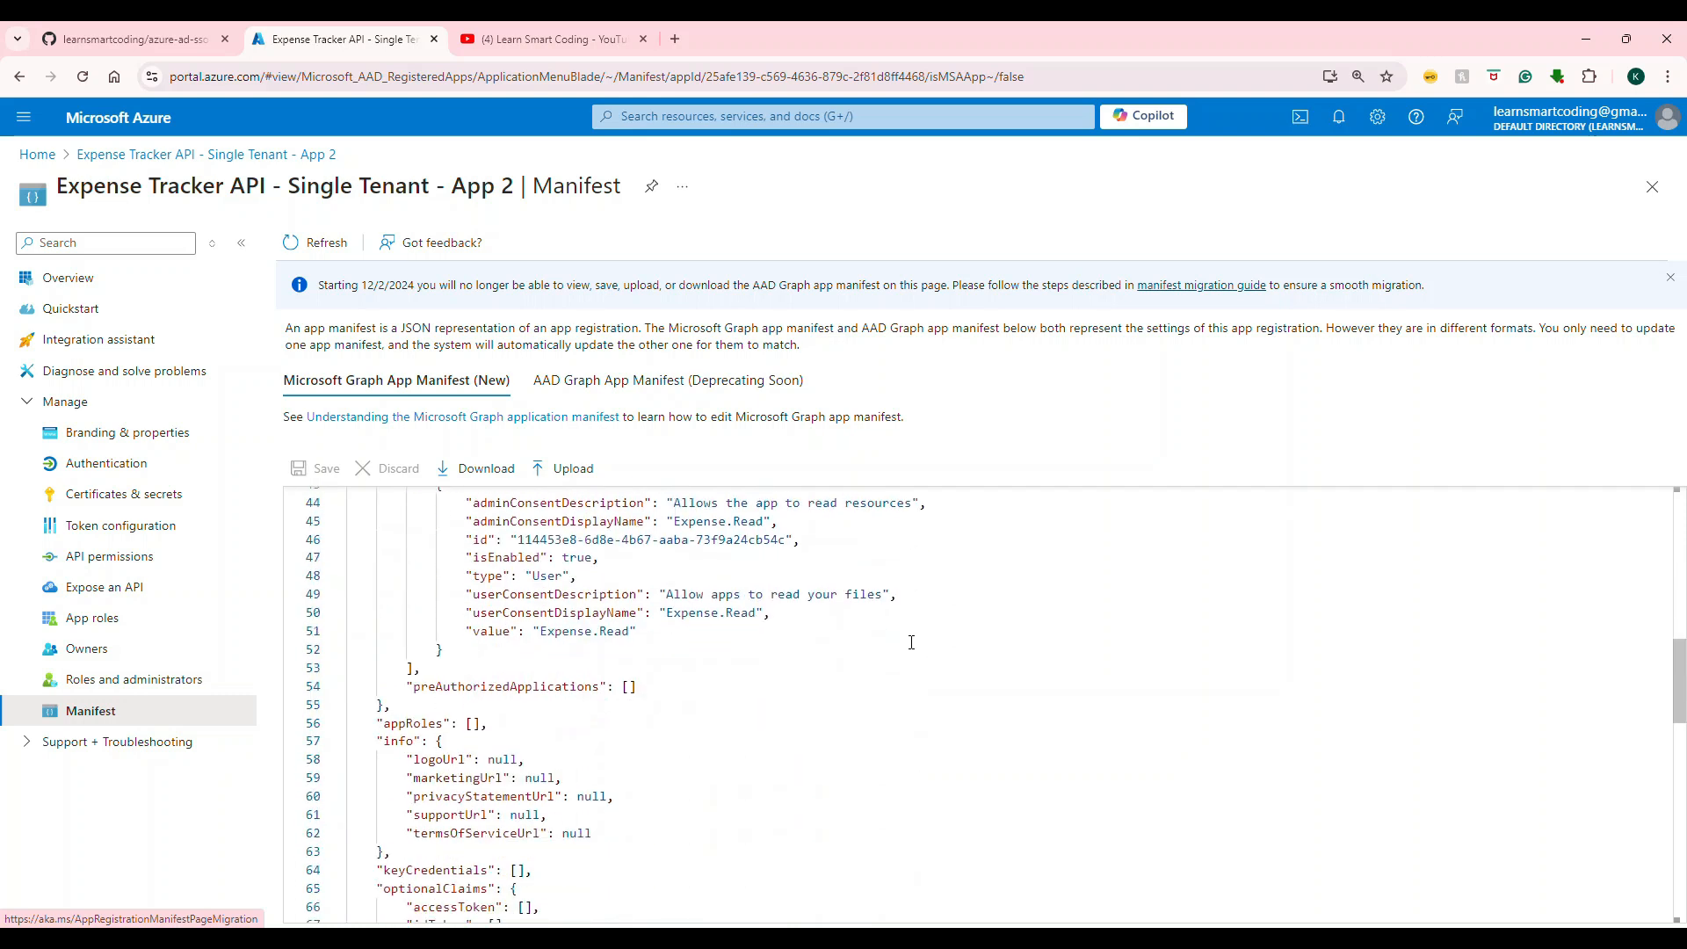
pyautogui.click(470, 680)
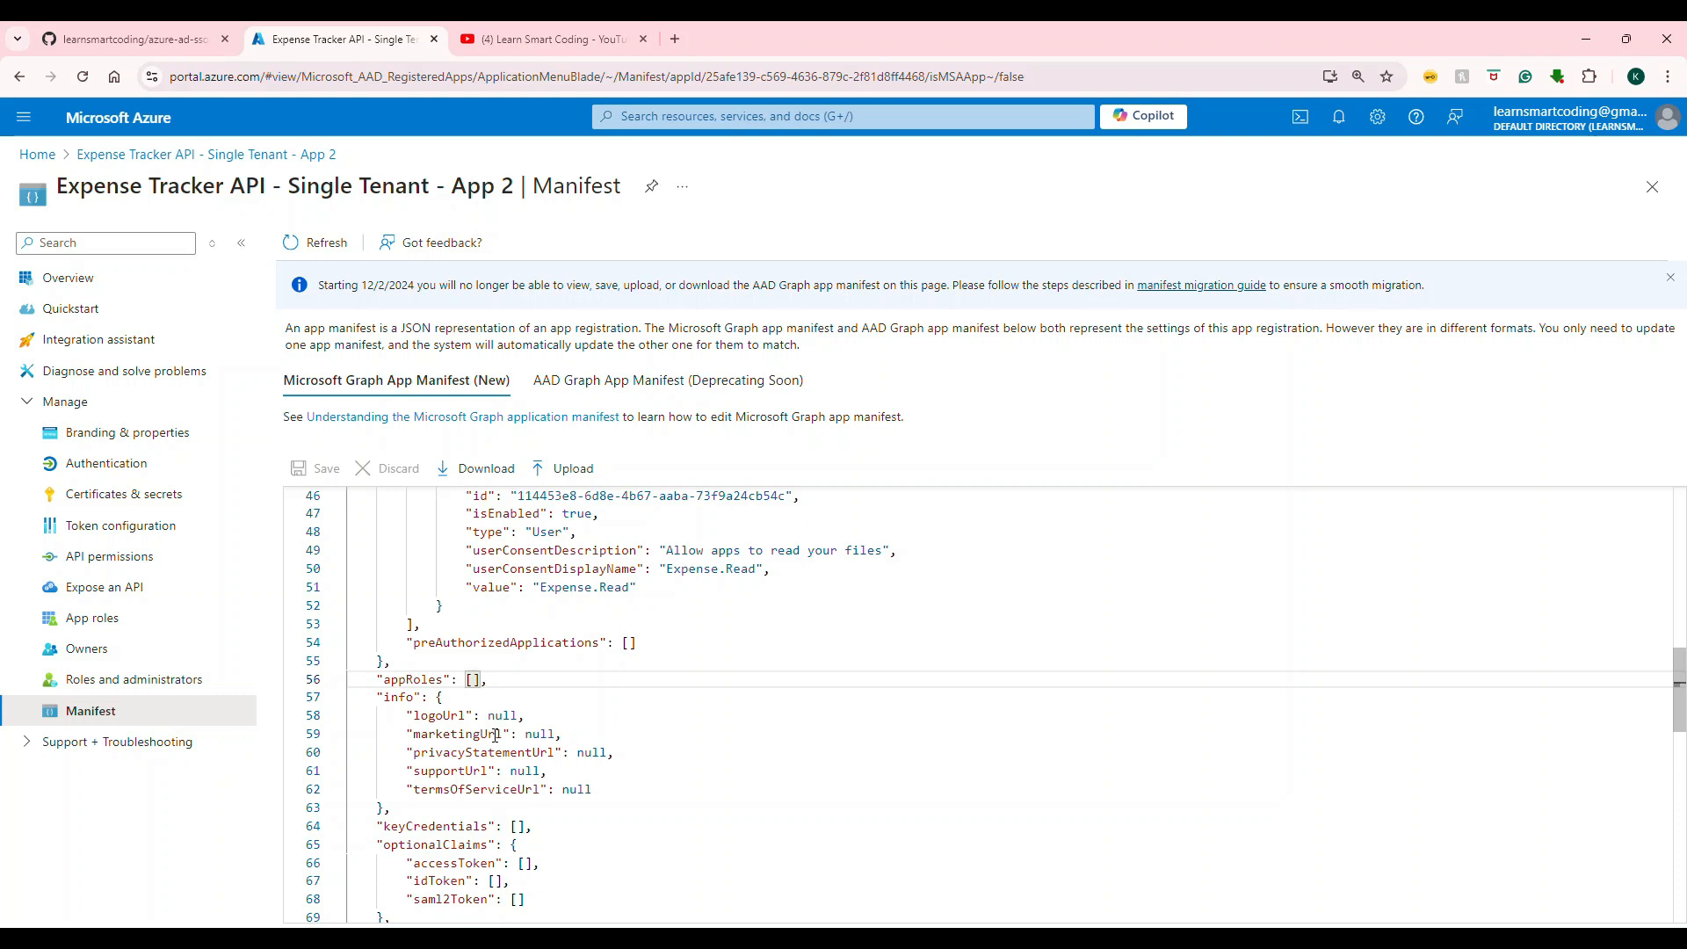
pyautogui.hotkey('ctrl', 'v')
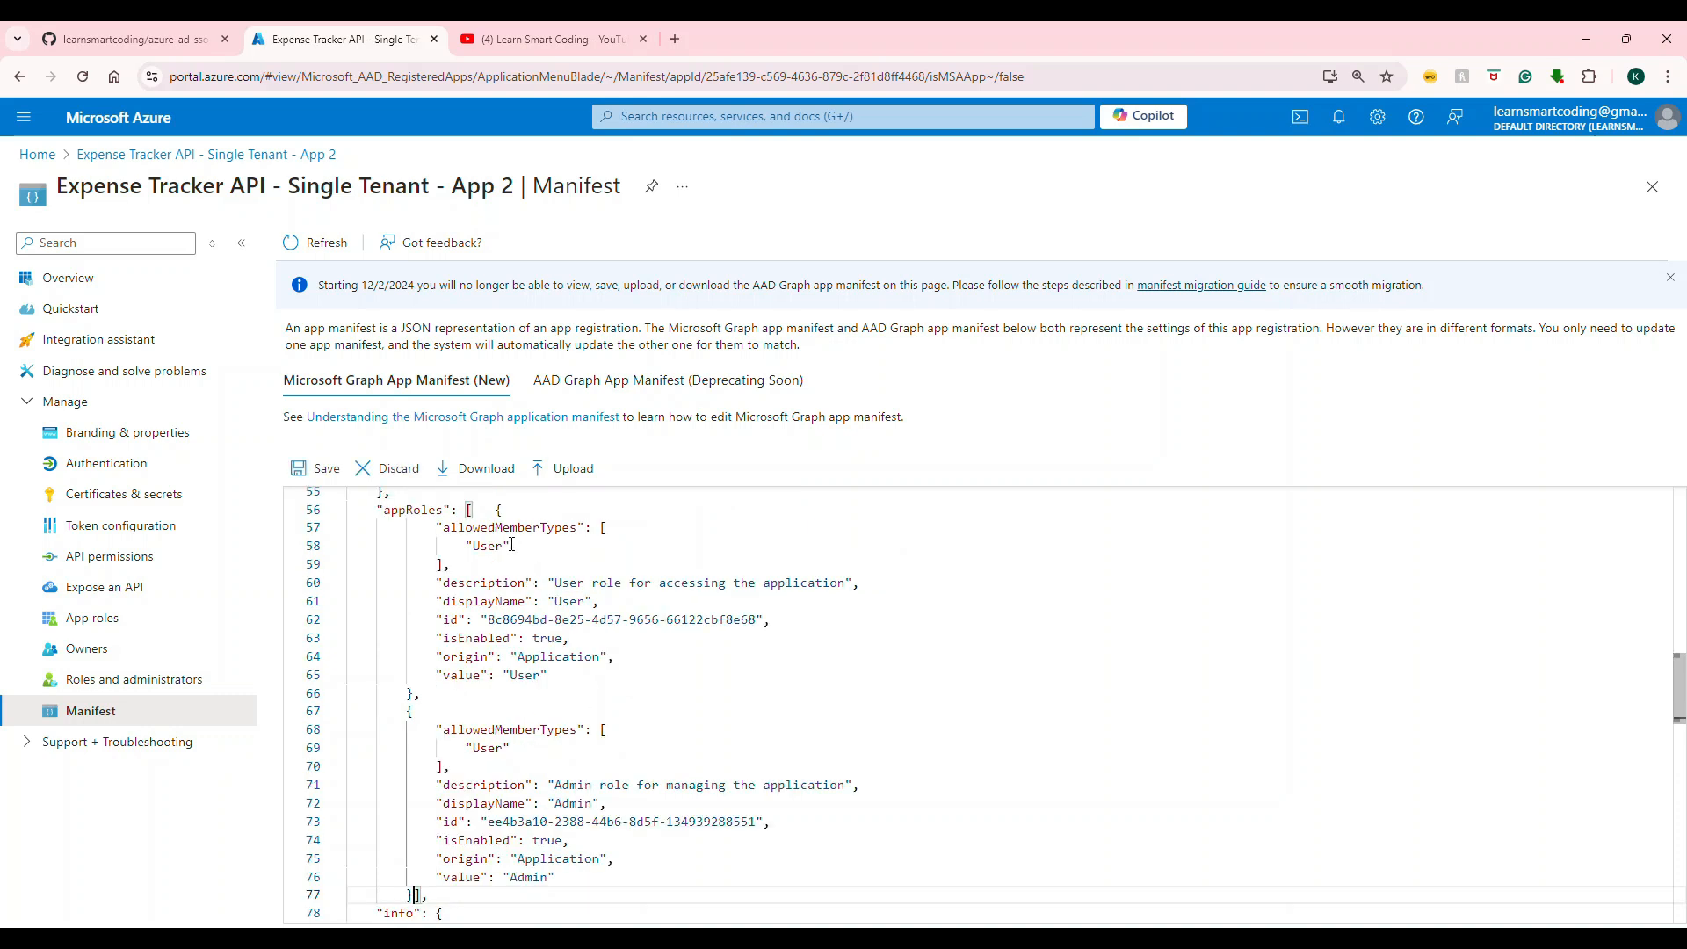
# - Review the pasted User and Admin role blocks, including their allowed member types, descriptions, display names and ids
pyautogui.click(500, 510)
pyautogui.keyDown('shift'); pyautogui.click(414, 694); pyautogui.keyUp('shift')
pyautogui.click(407, 712)
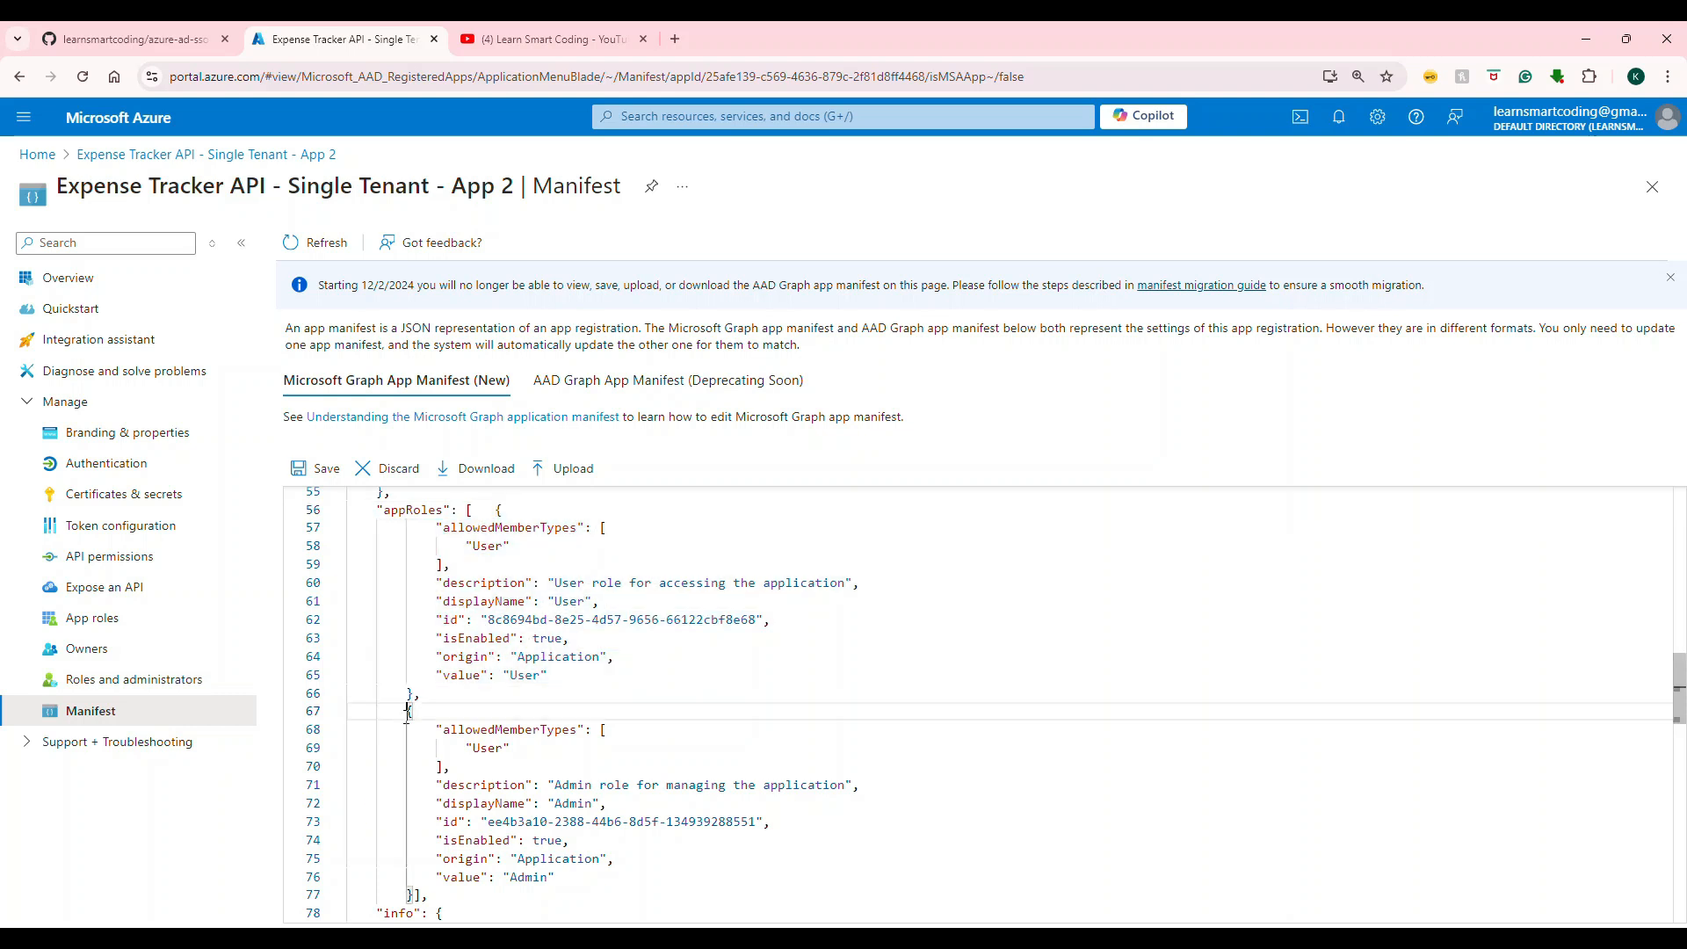
pyautogui.keyDown('shift'); pyautogui.click(415, 896); pyautogui.keyUp('shift')
pyautogui.click(519, 615)
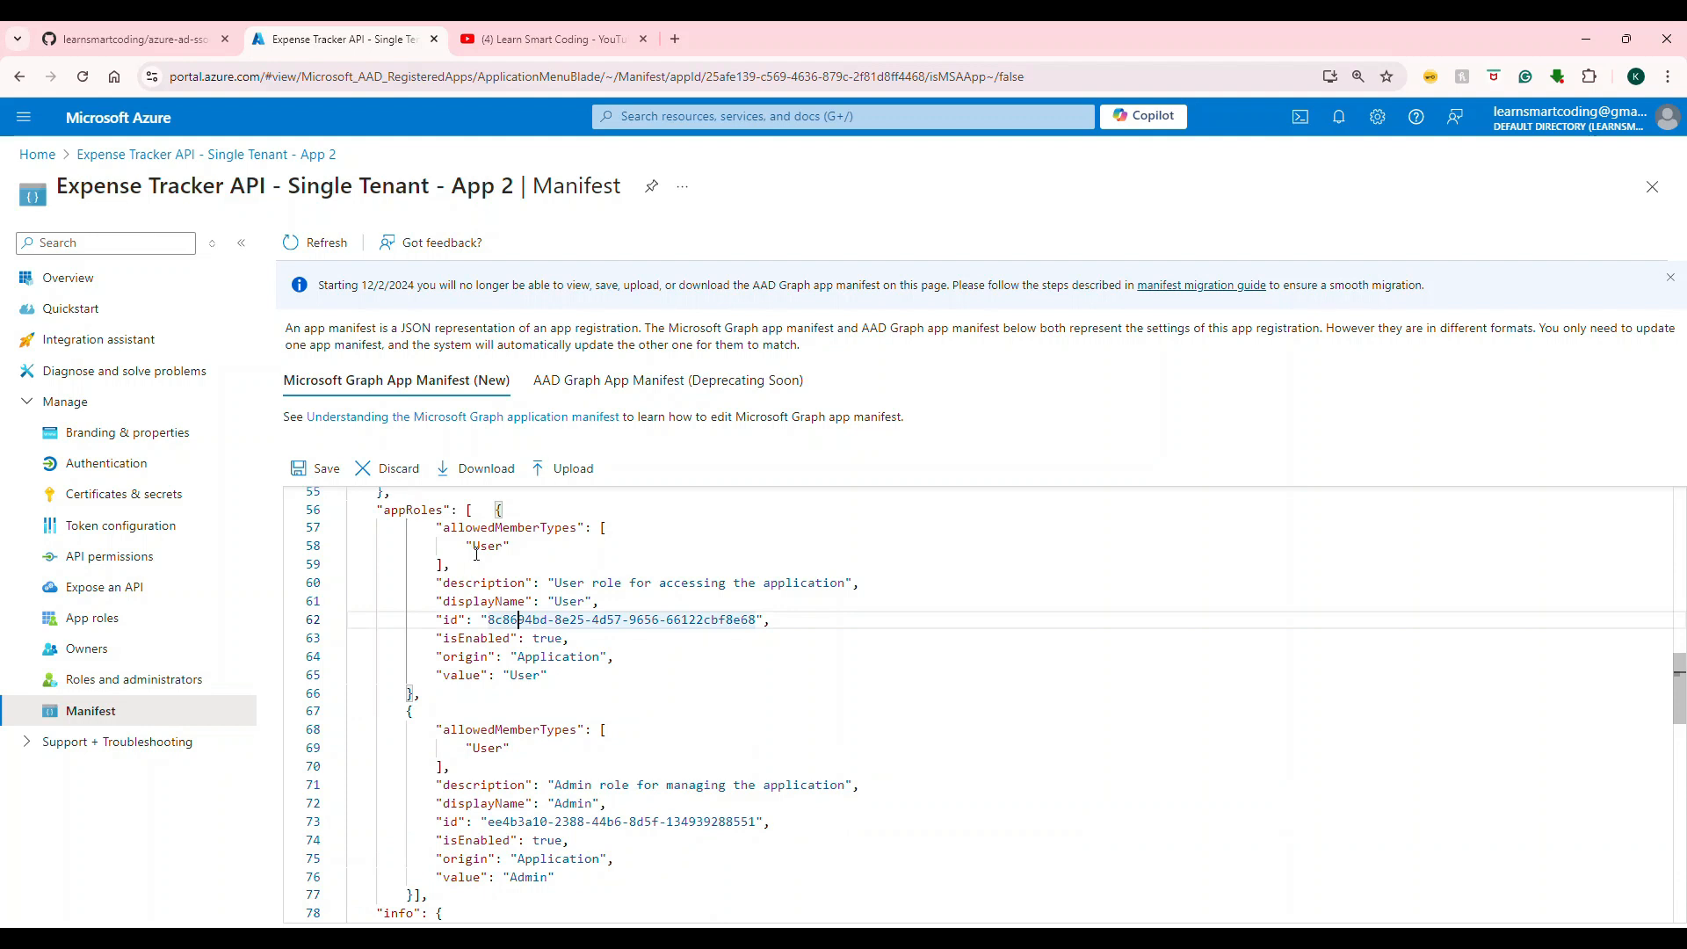
pyautogui.doubleClick(475, 583)
pyautogui.doubleClick(475, 603)
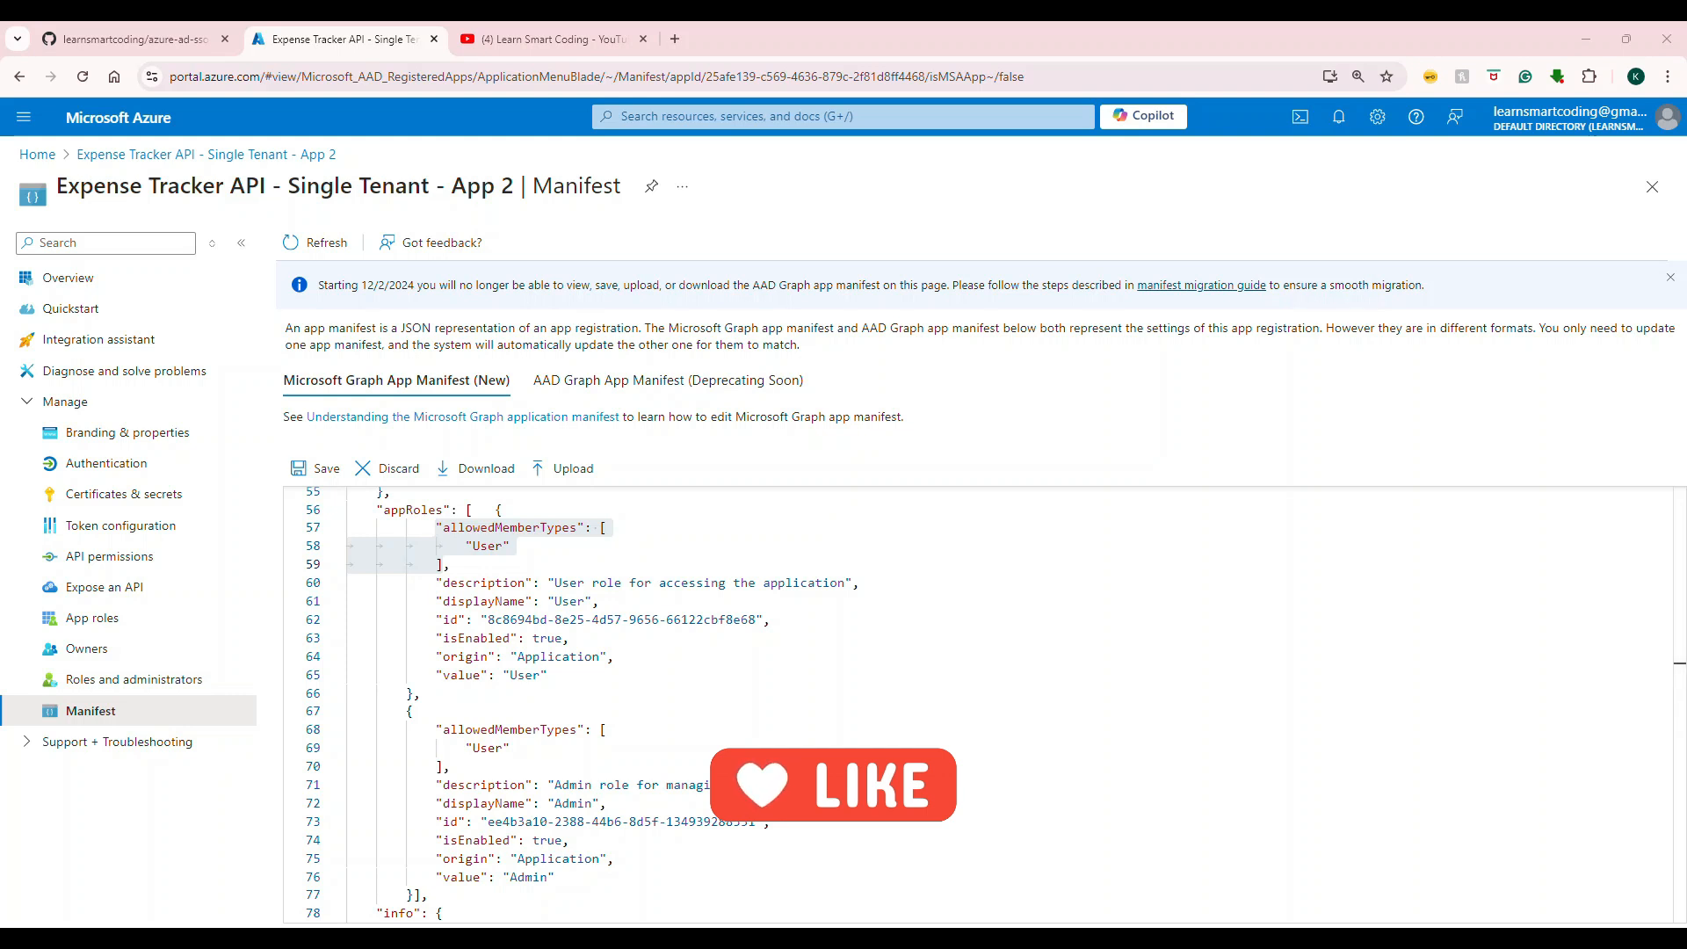
# - Add "Application" to the User role's allowedMemberTypes and save the manifest
pyautogui.click(514, 546)
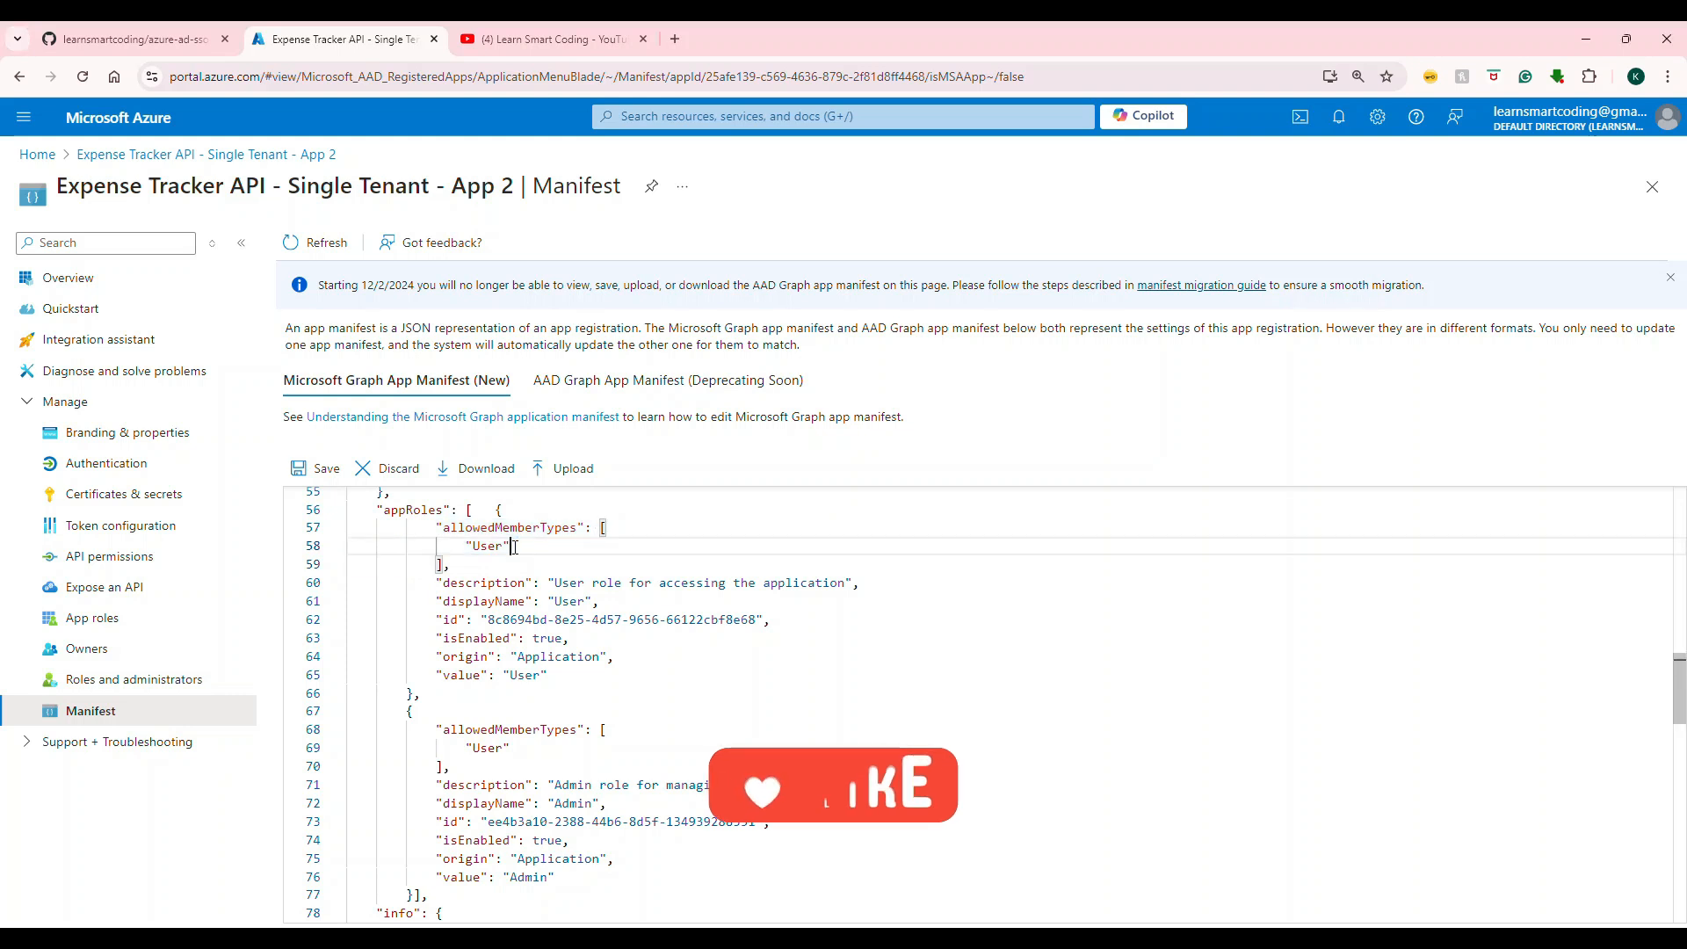
pyautogui.write(',')
pyautogui.press('Return')
pyautogui.write('"Application"')
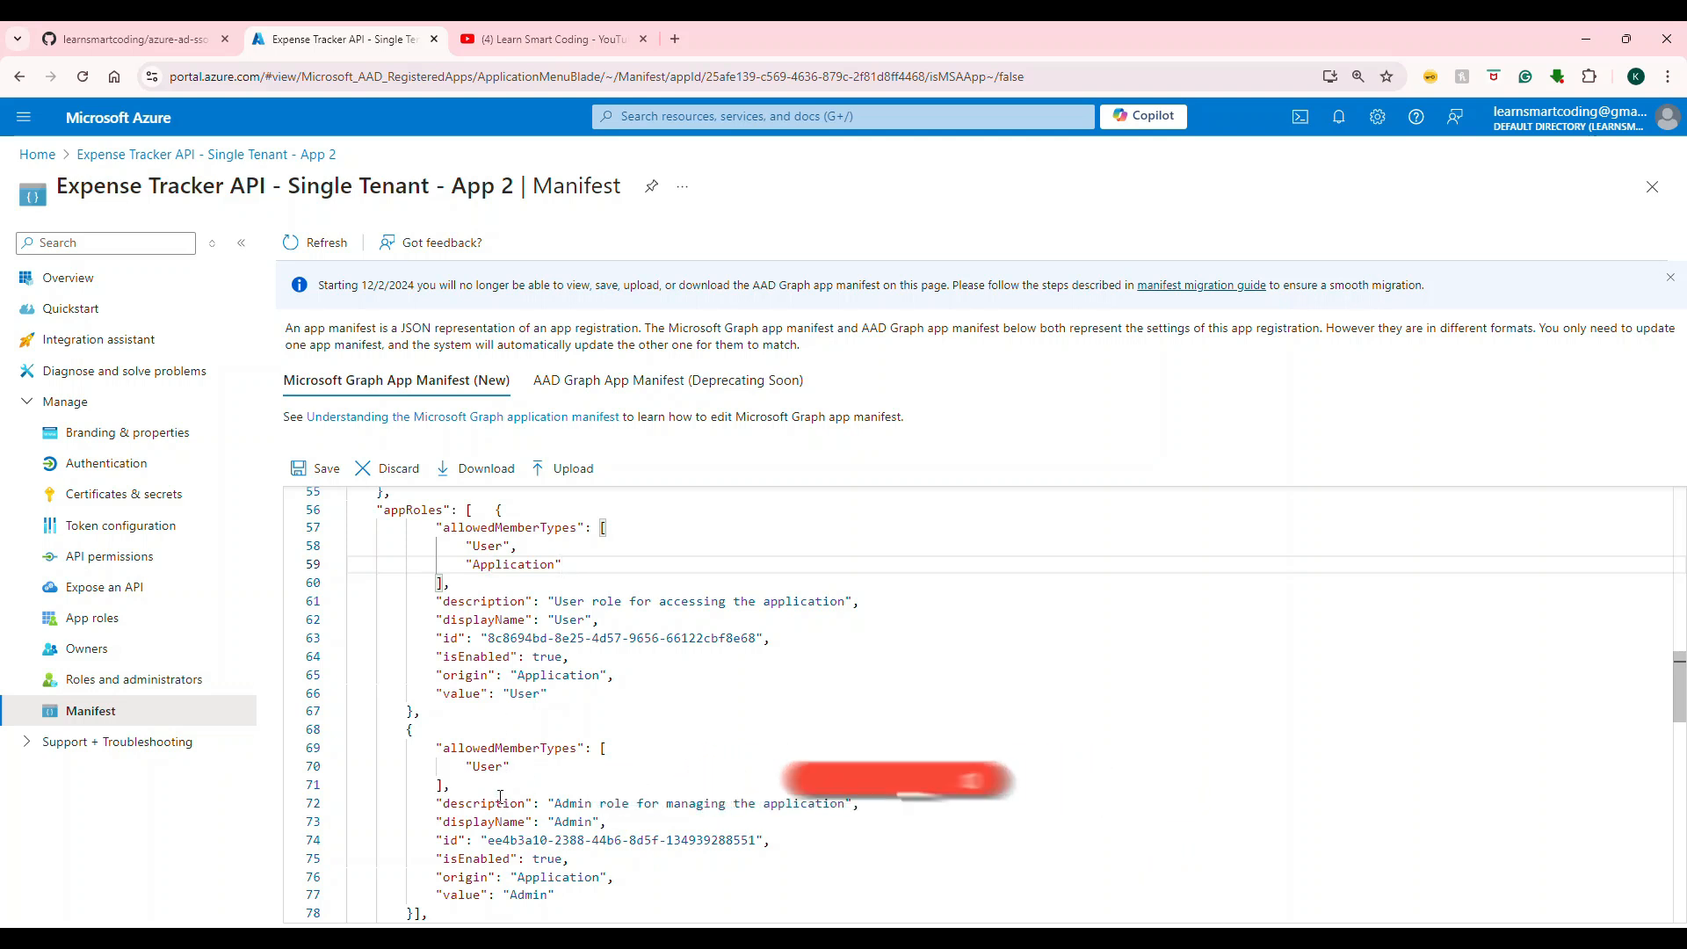
pyautogui.click(323, 475)
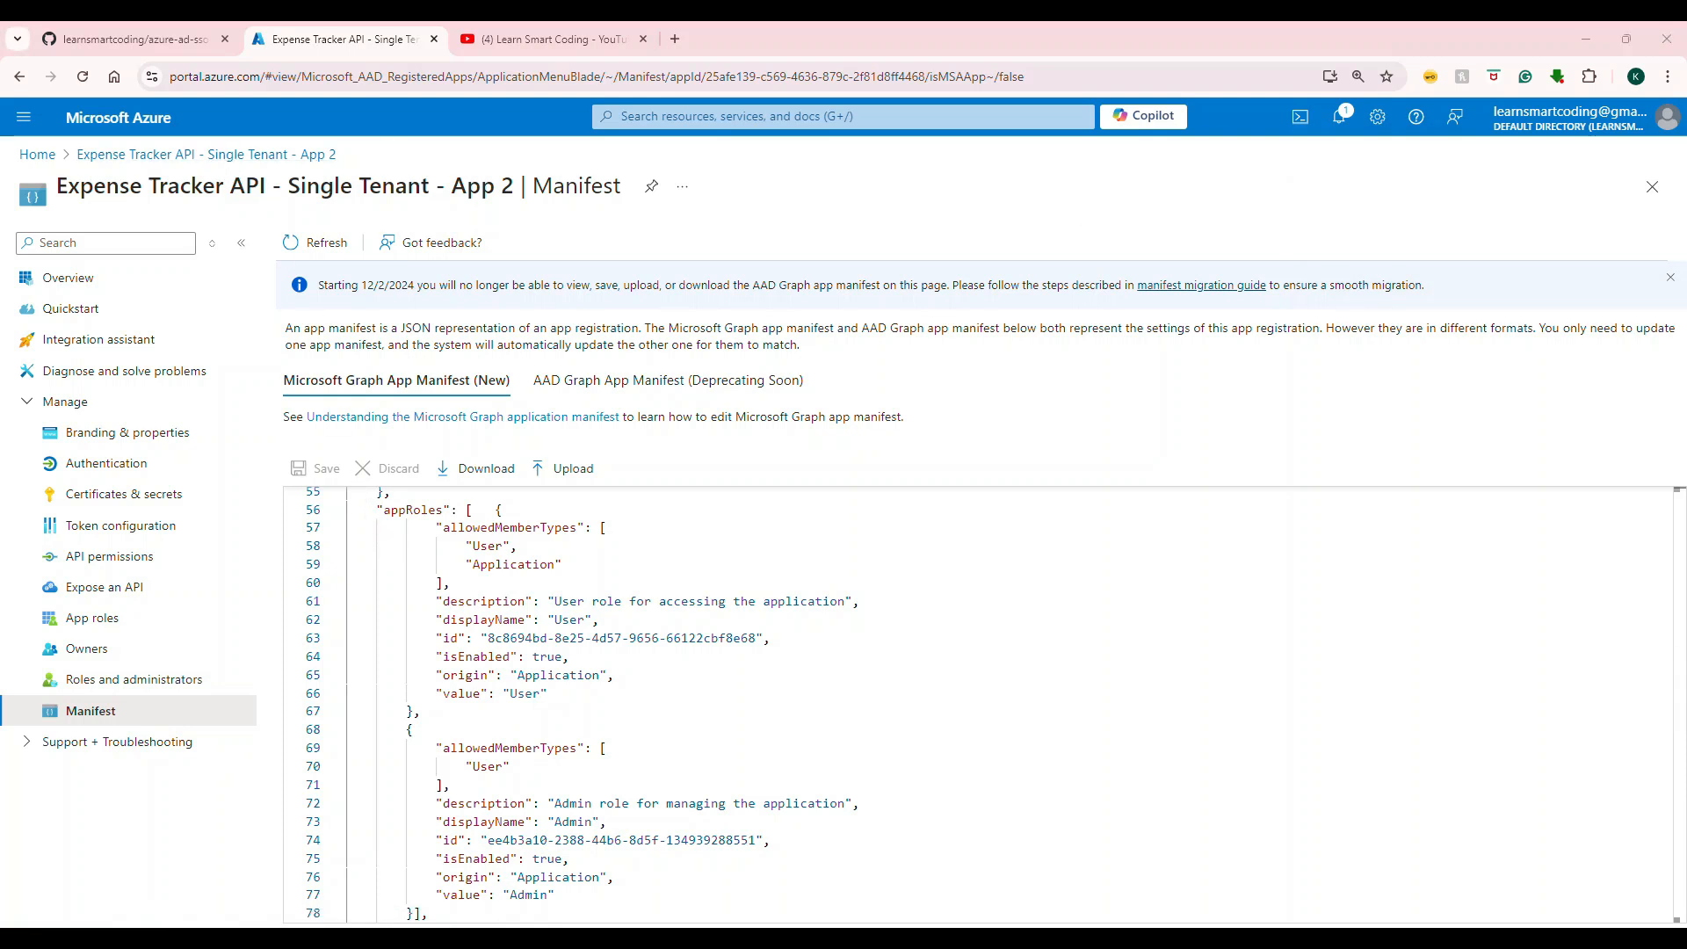
# - Open the users and groups assignments of the enterprise application "Expense Tracker API - Single Tenant - App 2" in Microsoft Entra ID
pyautogui.click(668, 116)
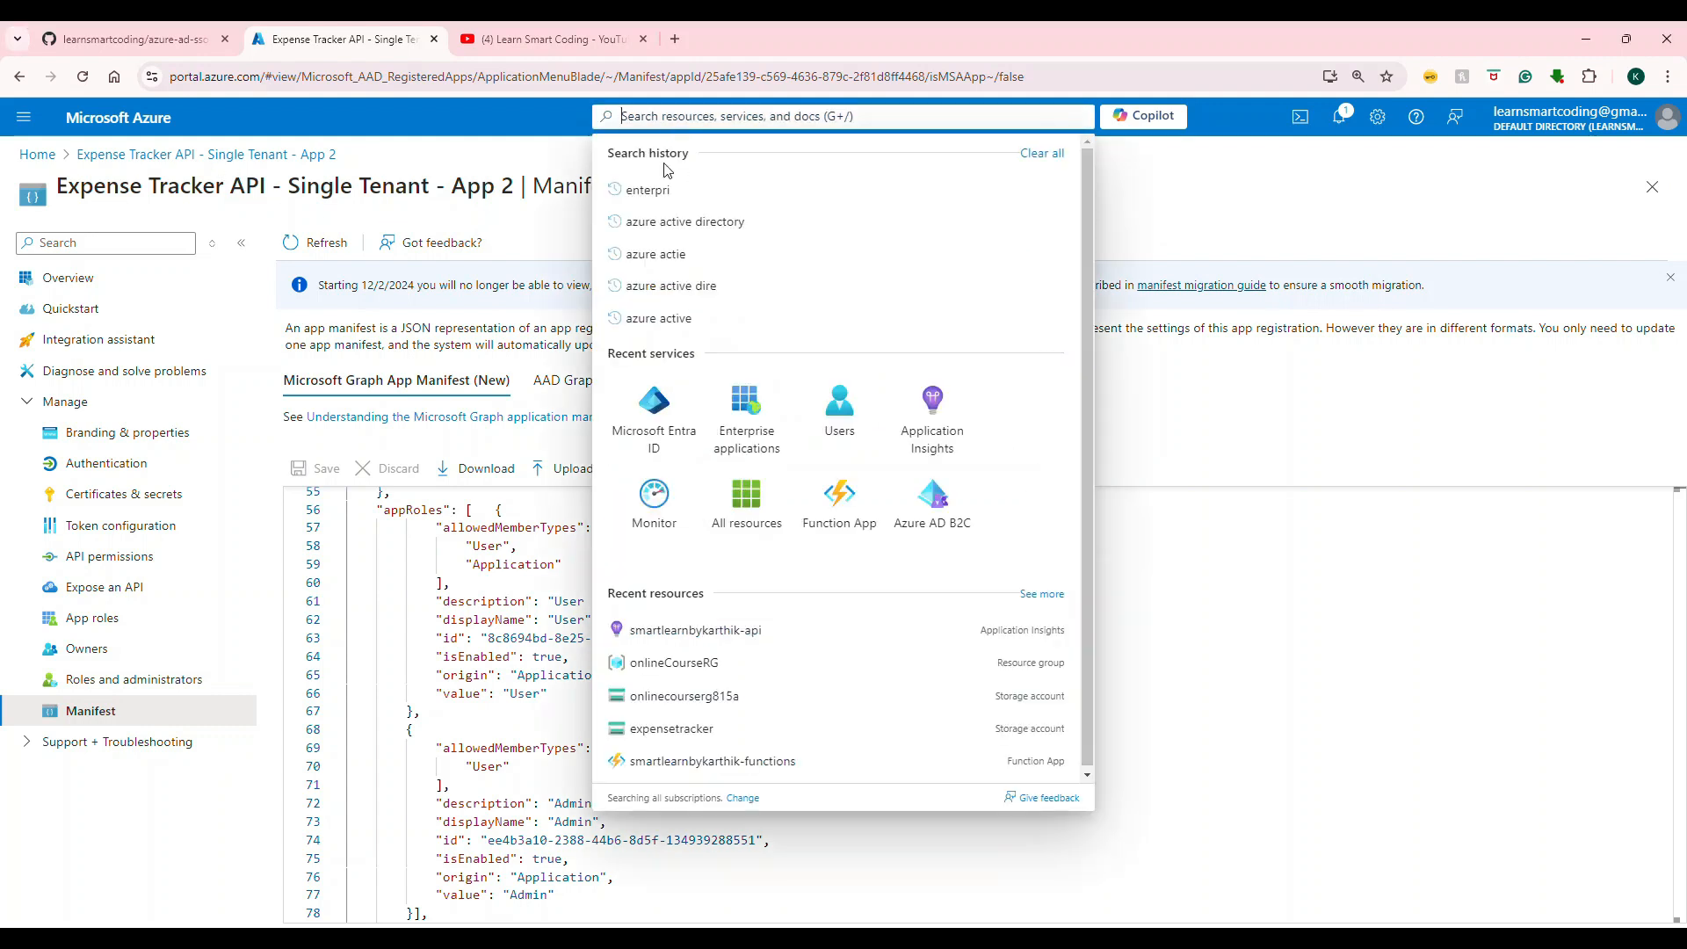
pyautogui.click(668, 222)
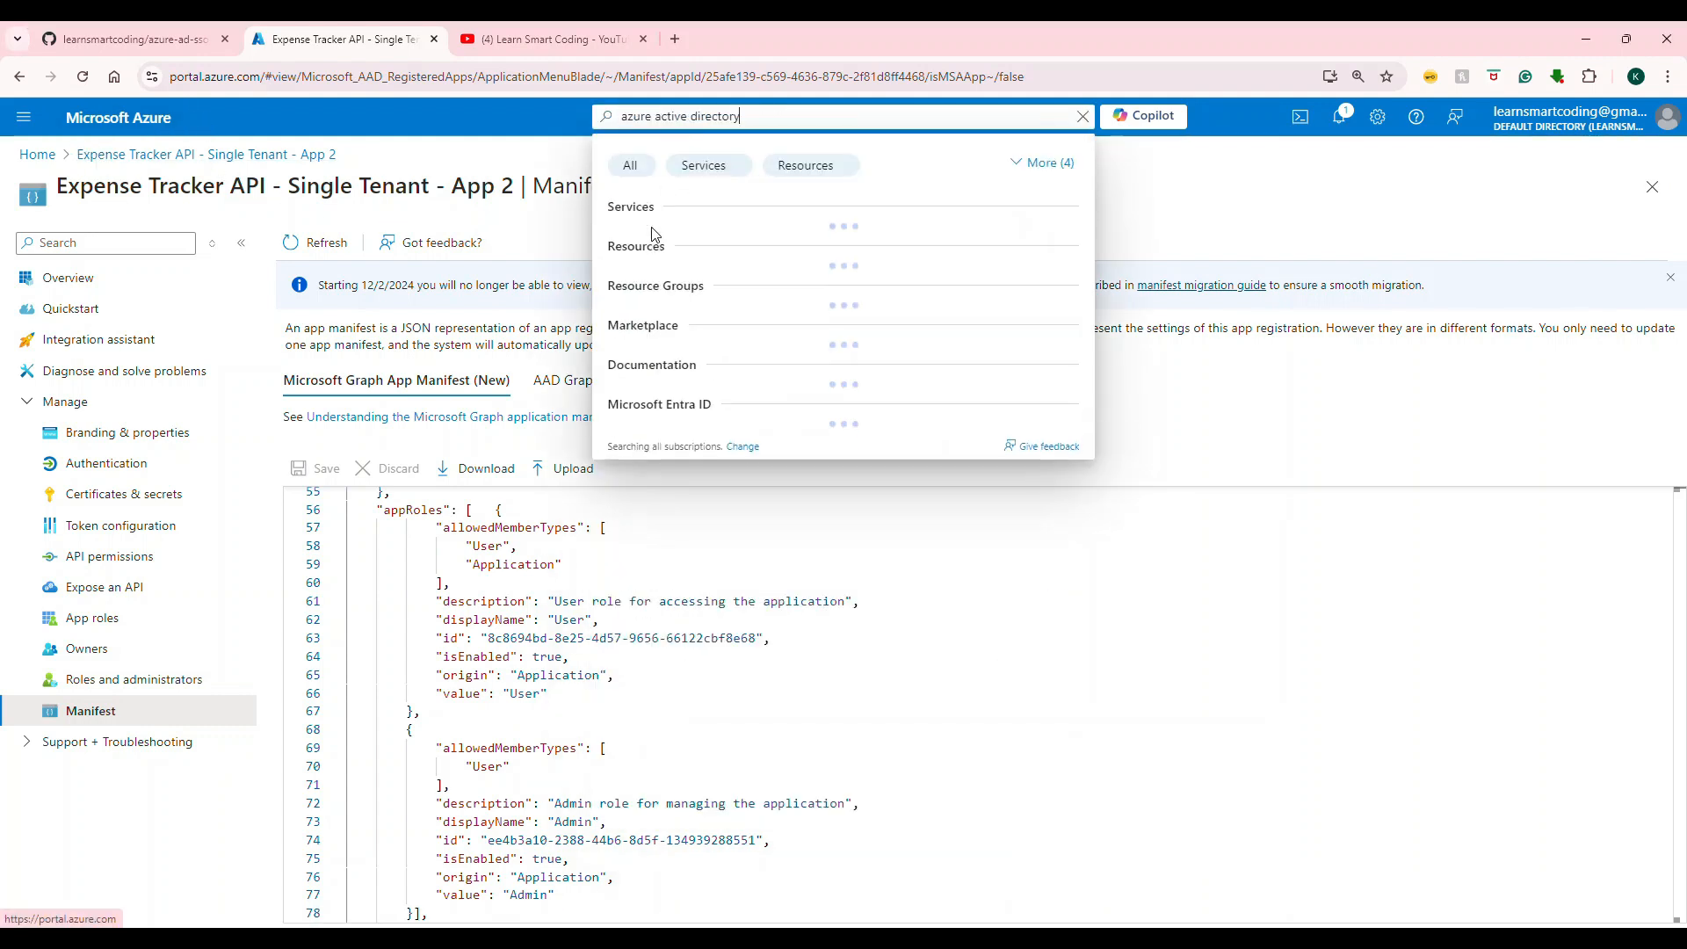
pyautogui.click(661, 247)
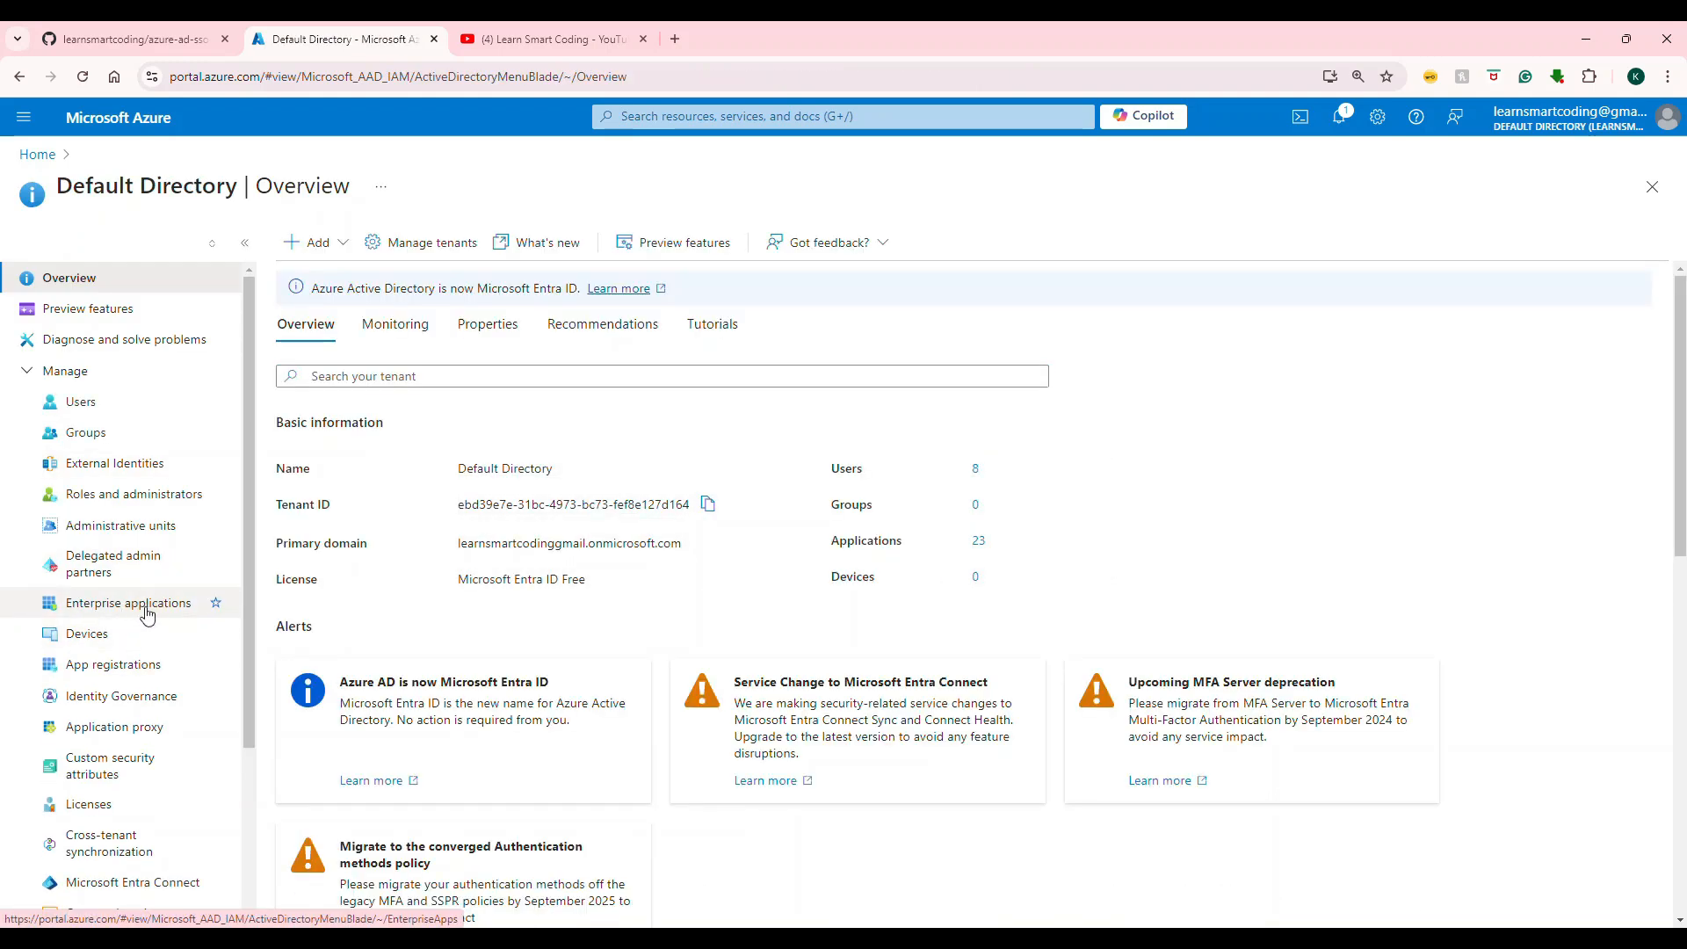
pyautogui.click(696, 114)
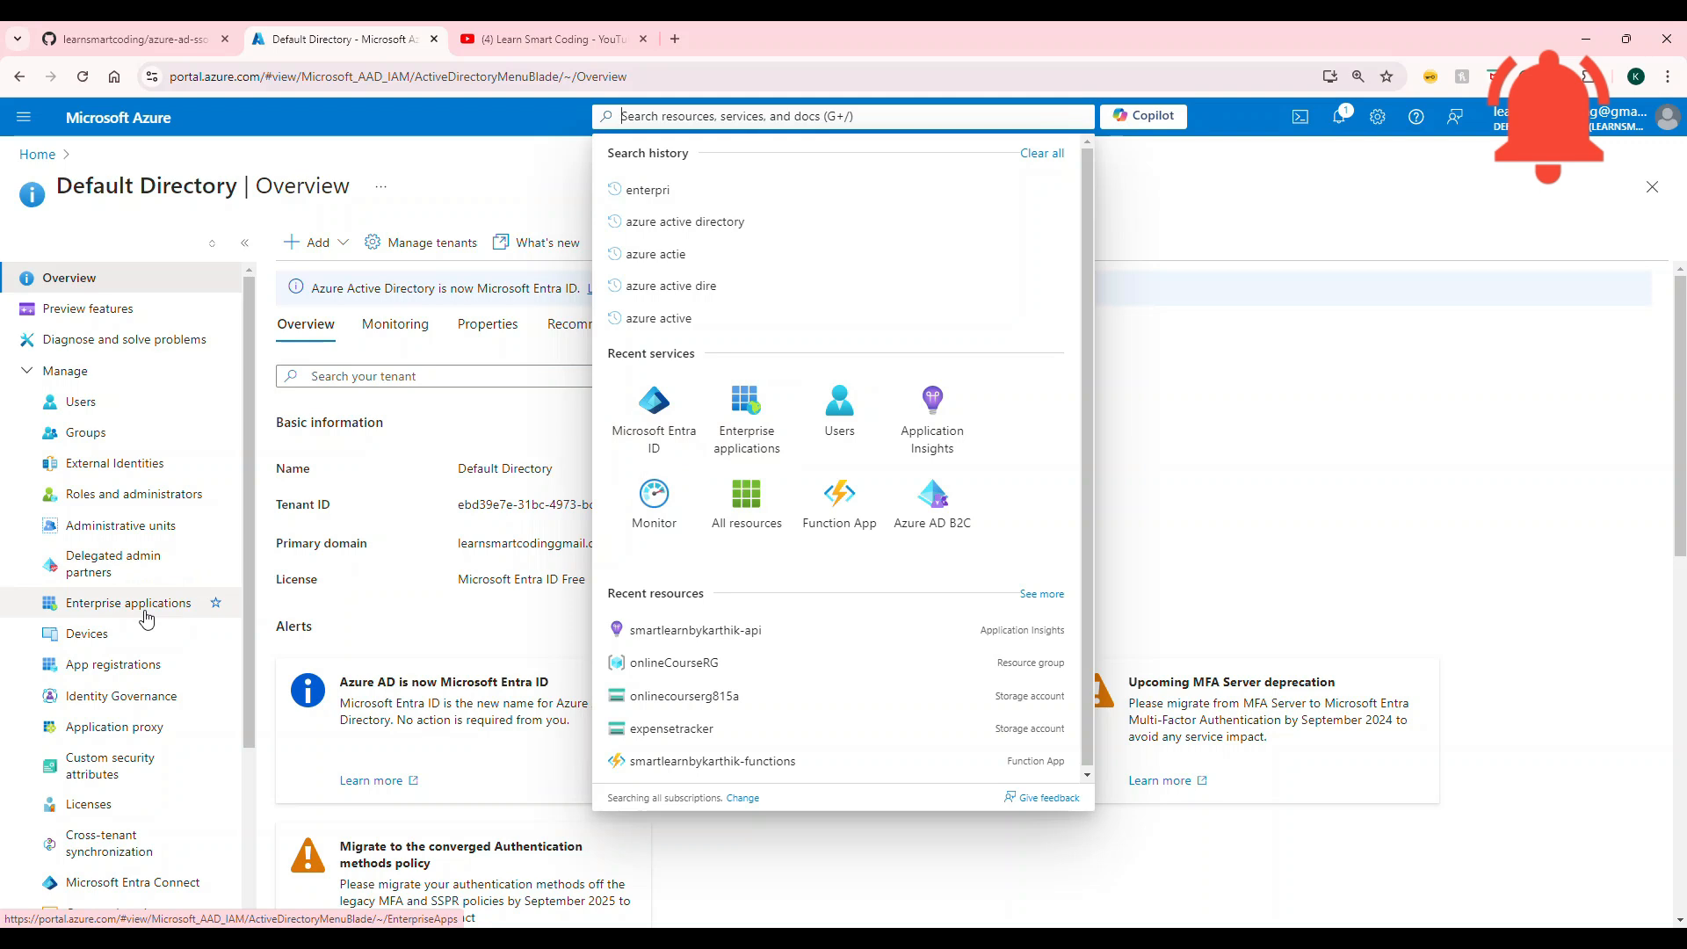
pyautogui.click(129, 604)
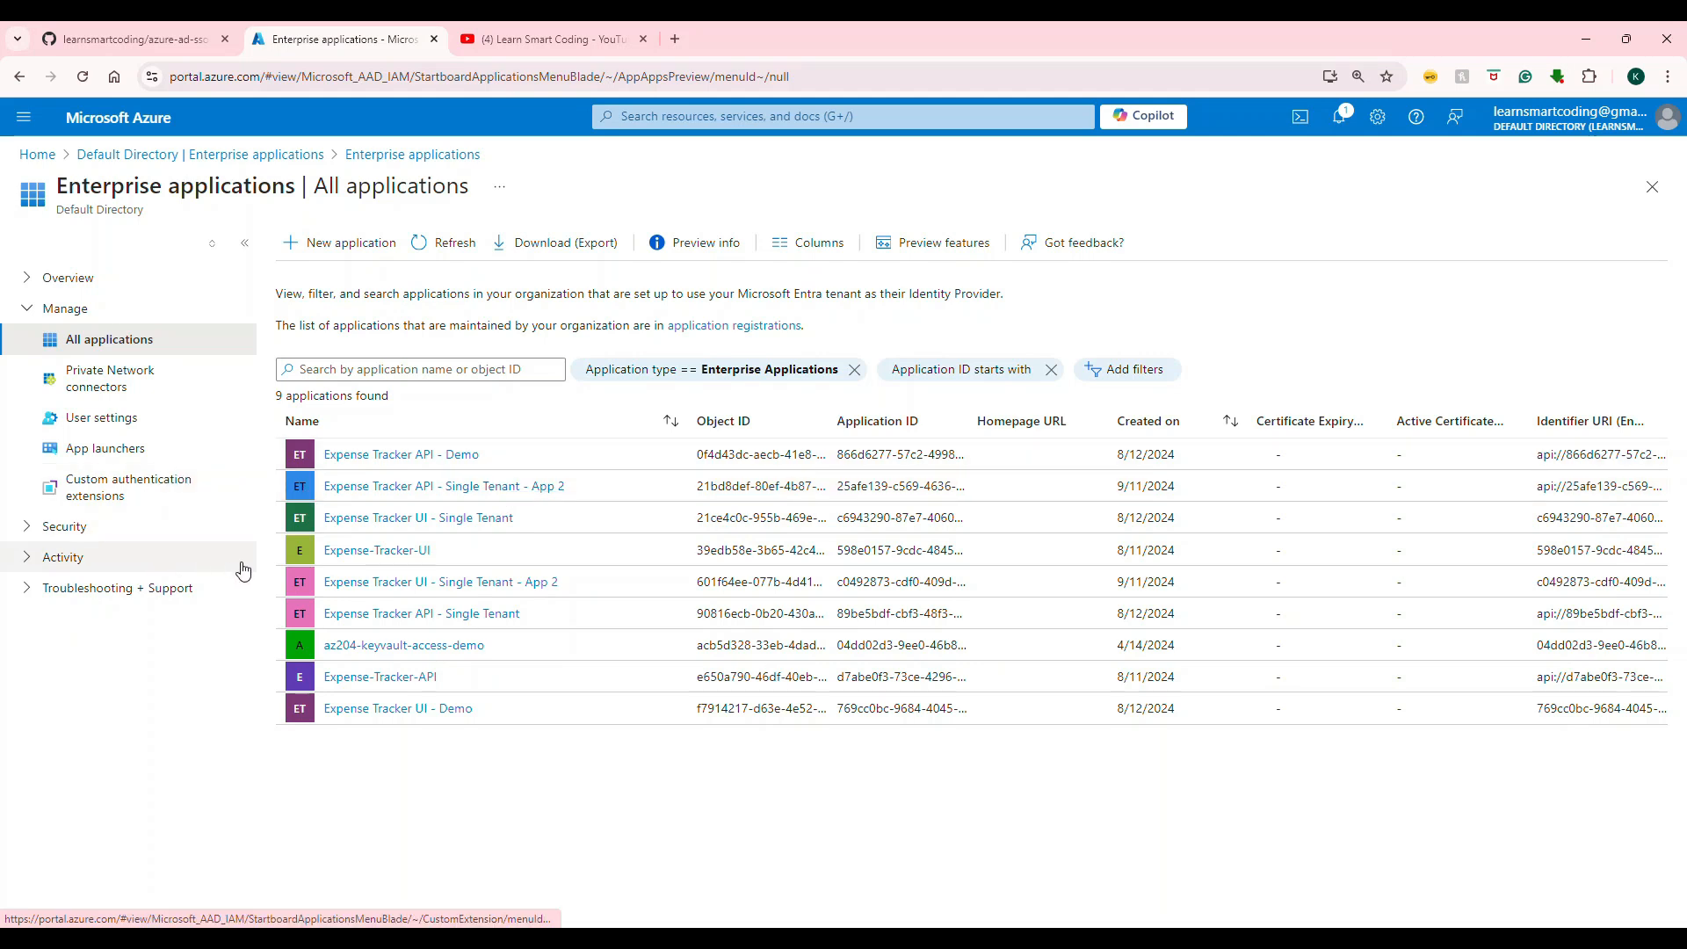
pyautogui.click(490, 492)
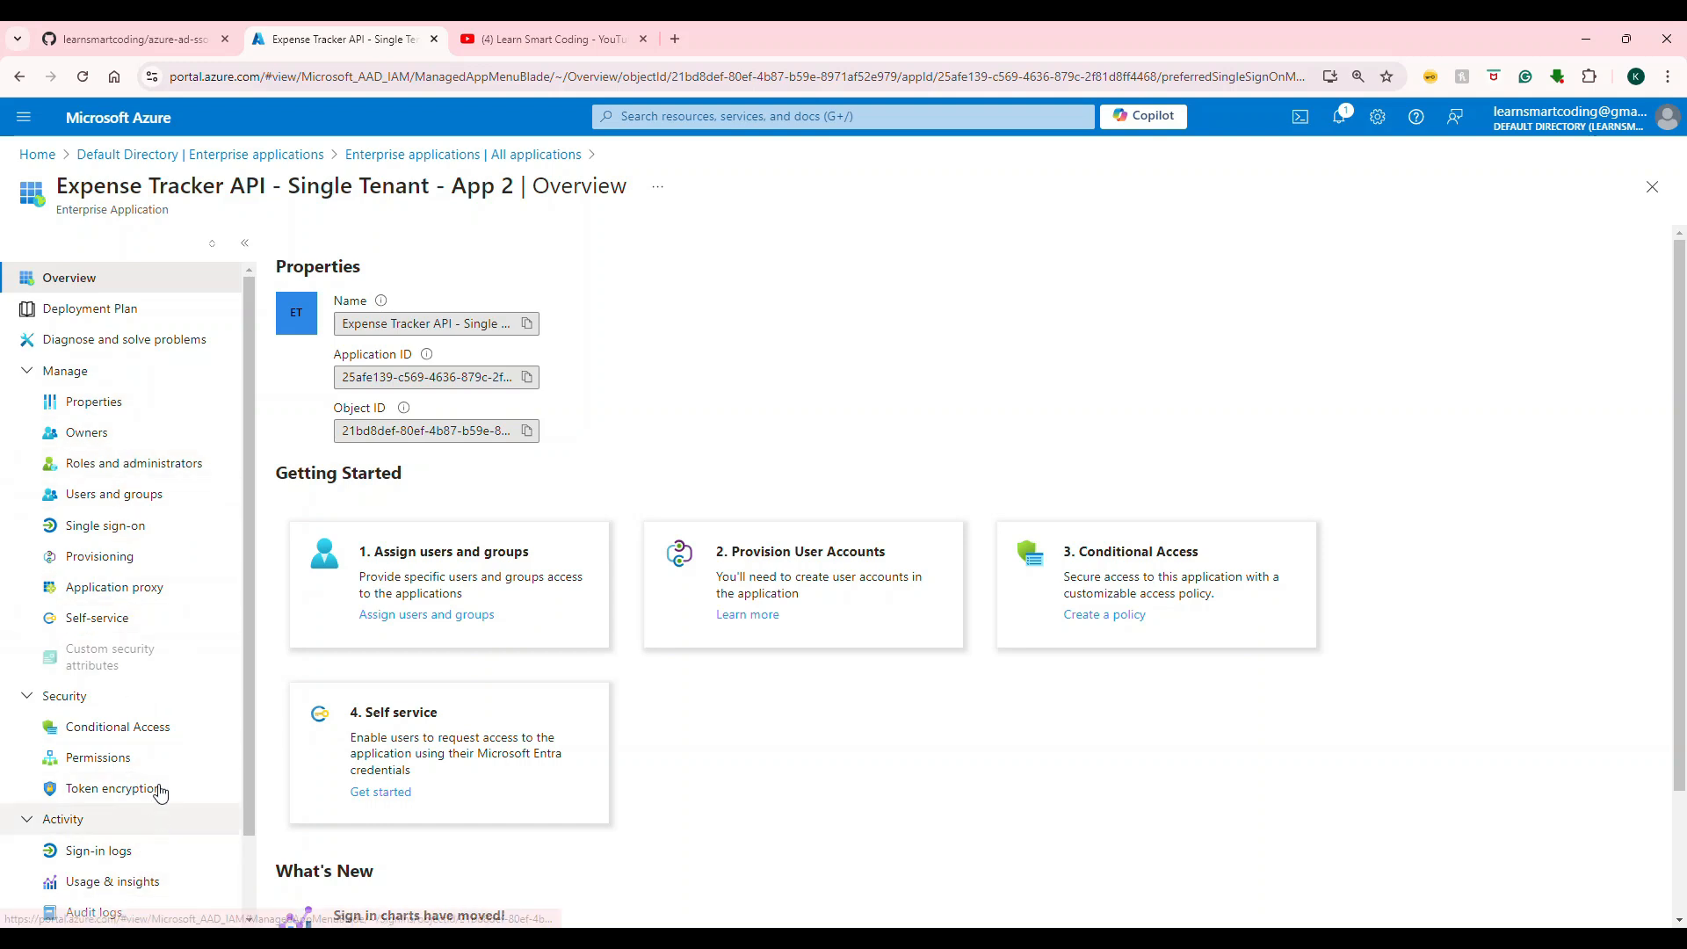
pyautogui.click(140, 494)
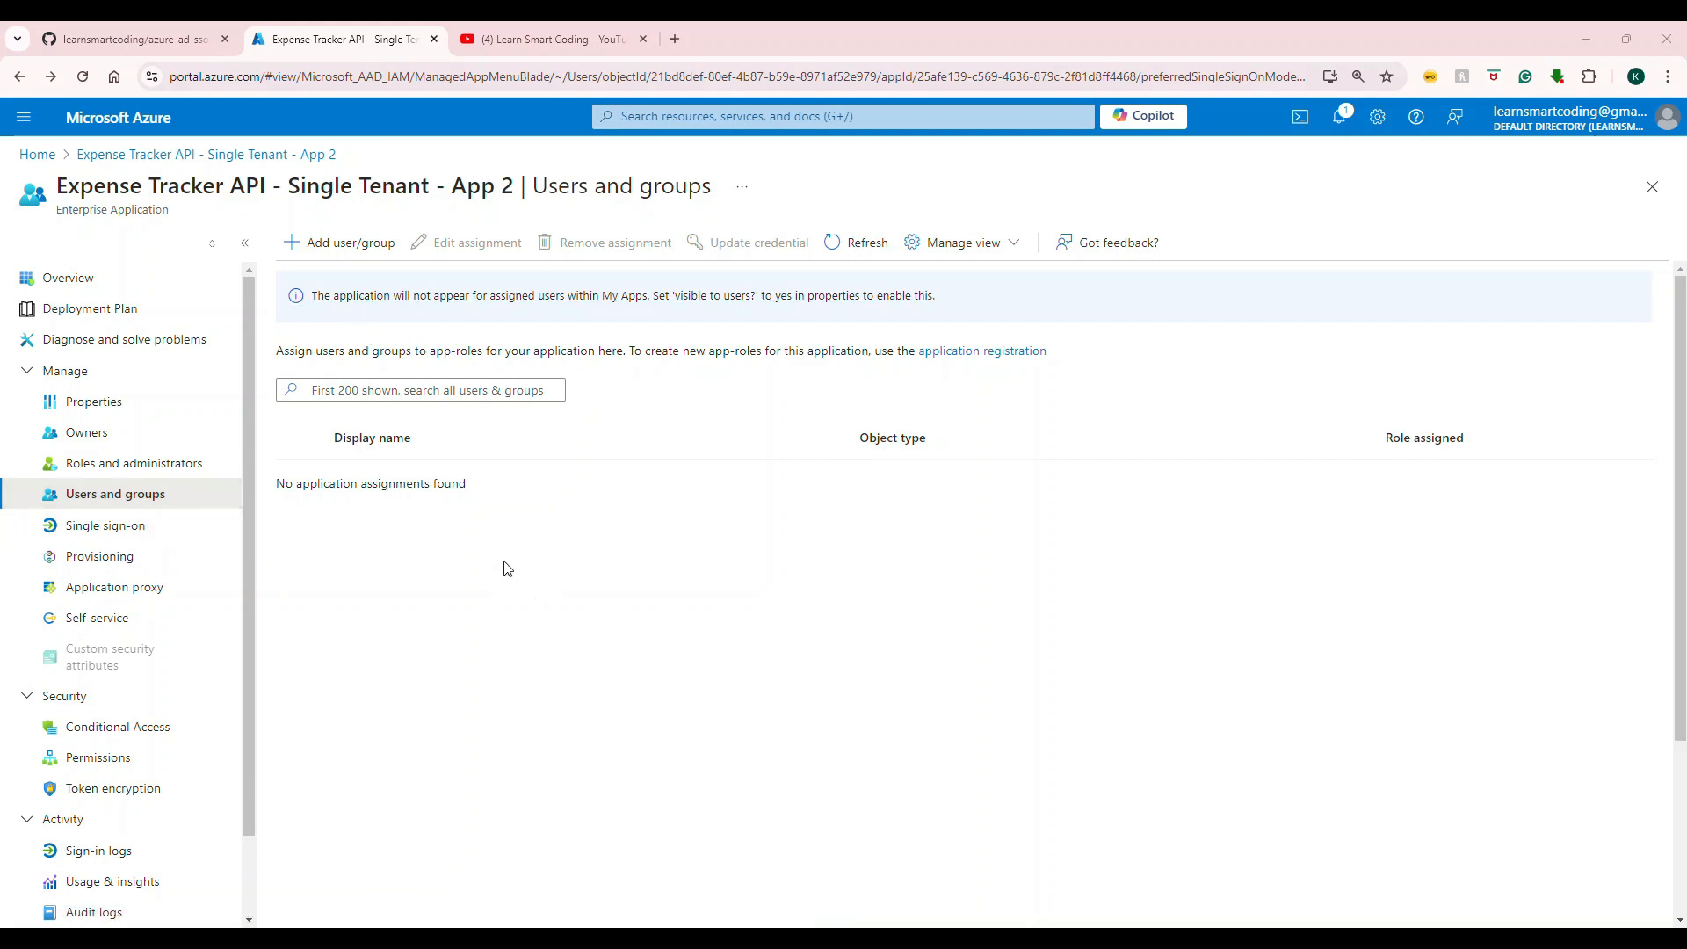
# - Assign the Admin role of the API enterprise application to the fifth user listed in the directory
pyautogui.click(332, 243)
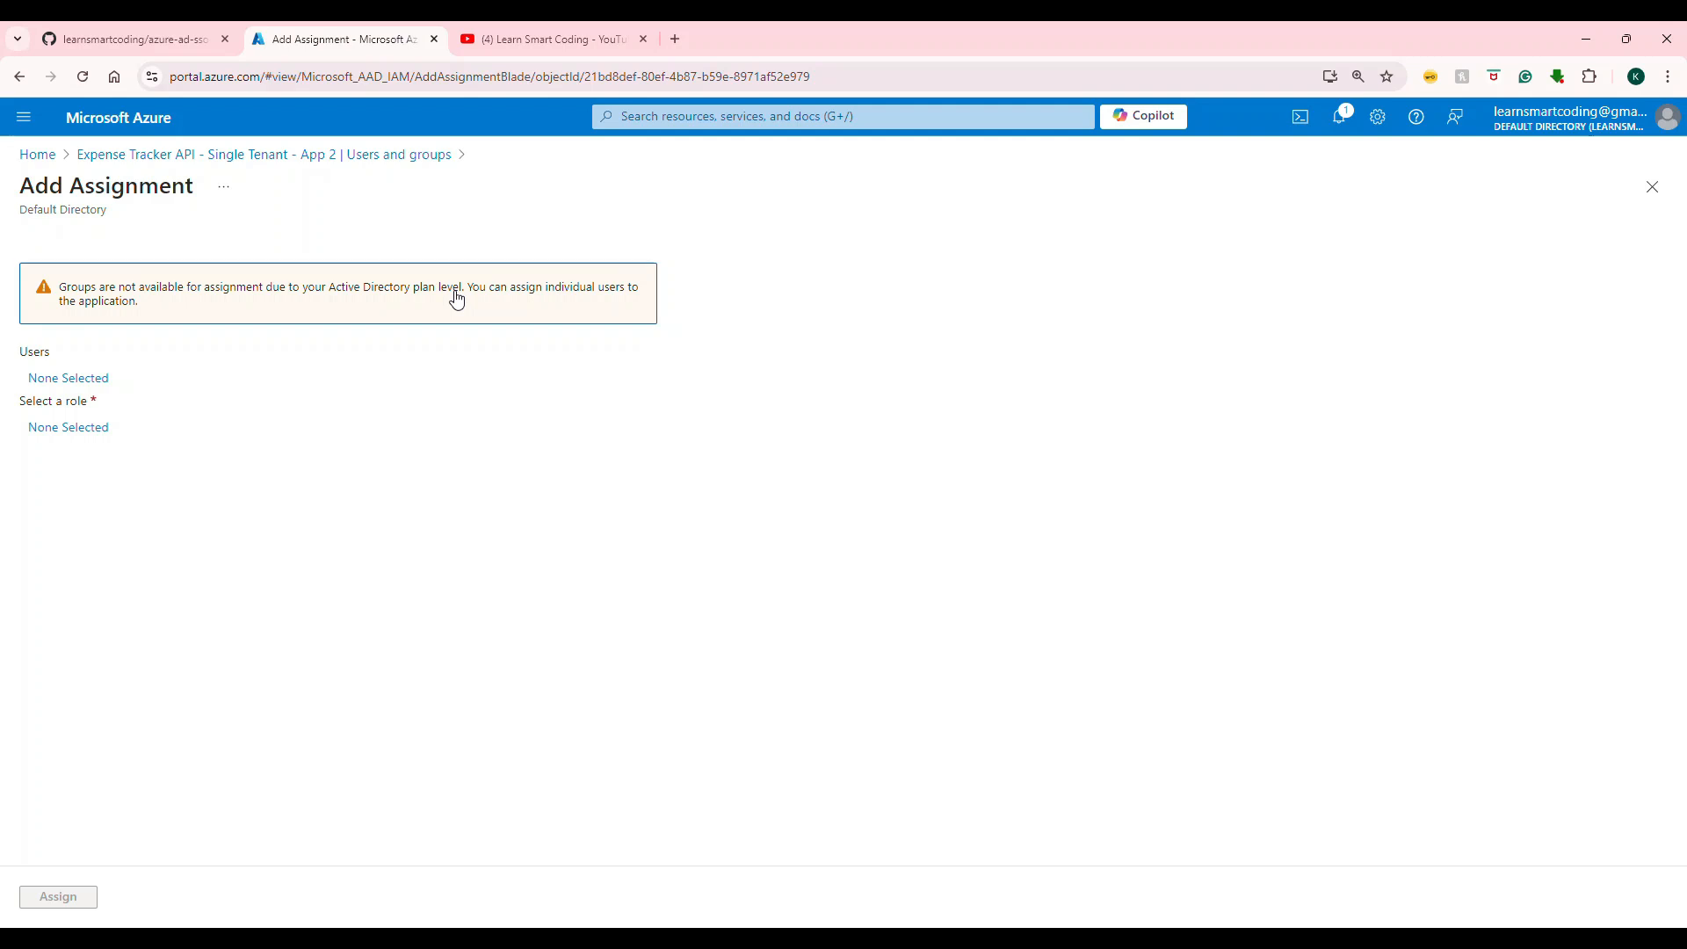
pyautogui.click(97, 377)
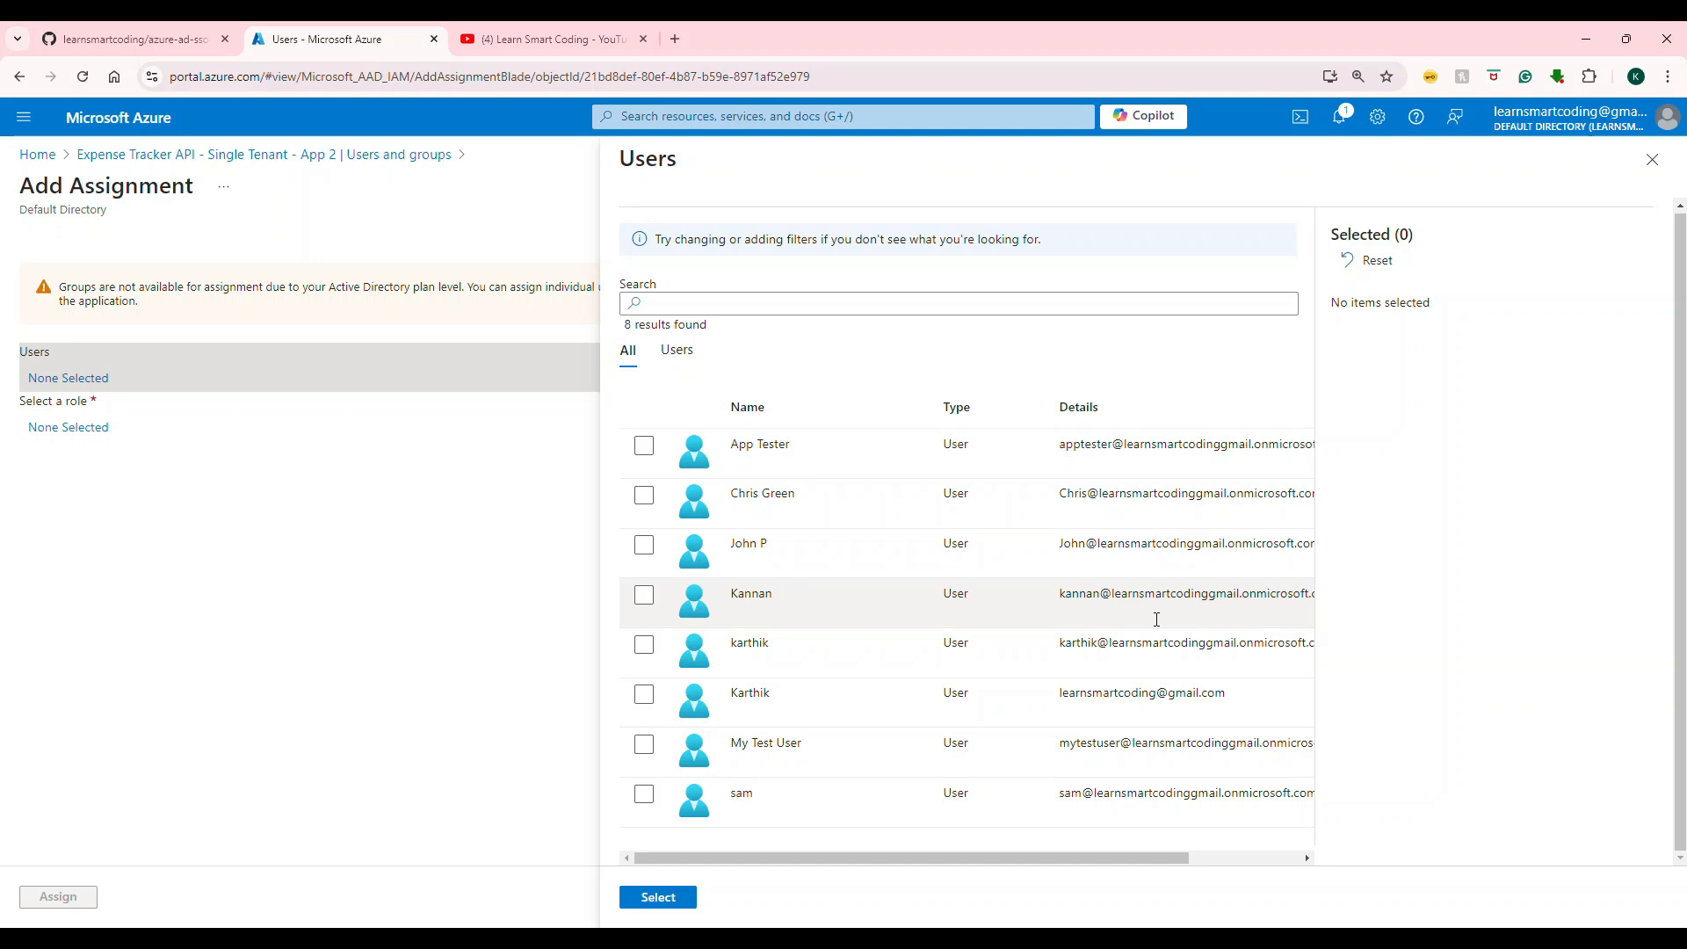
pyautogui.click(646, 647)
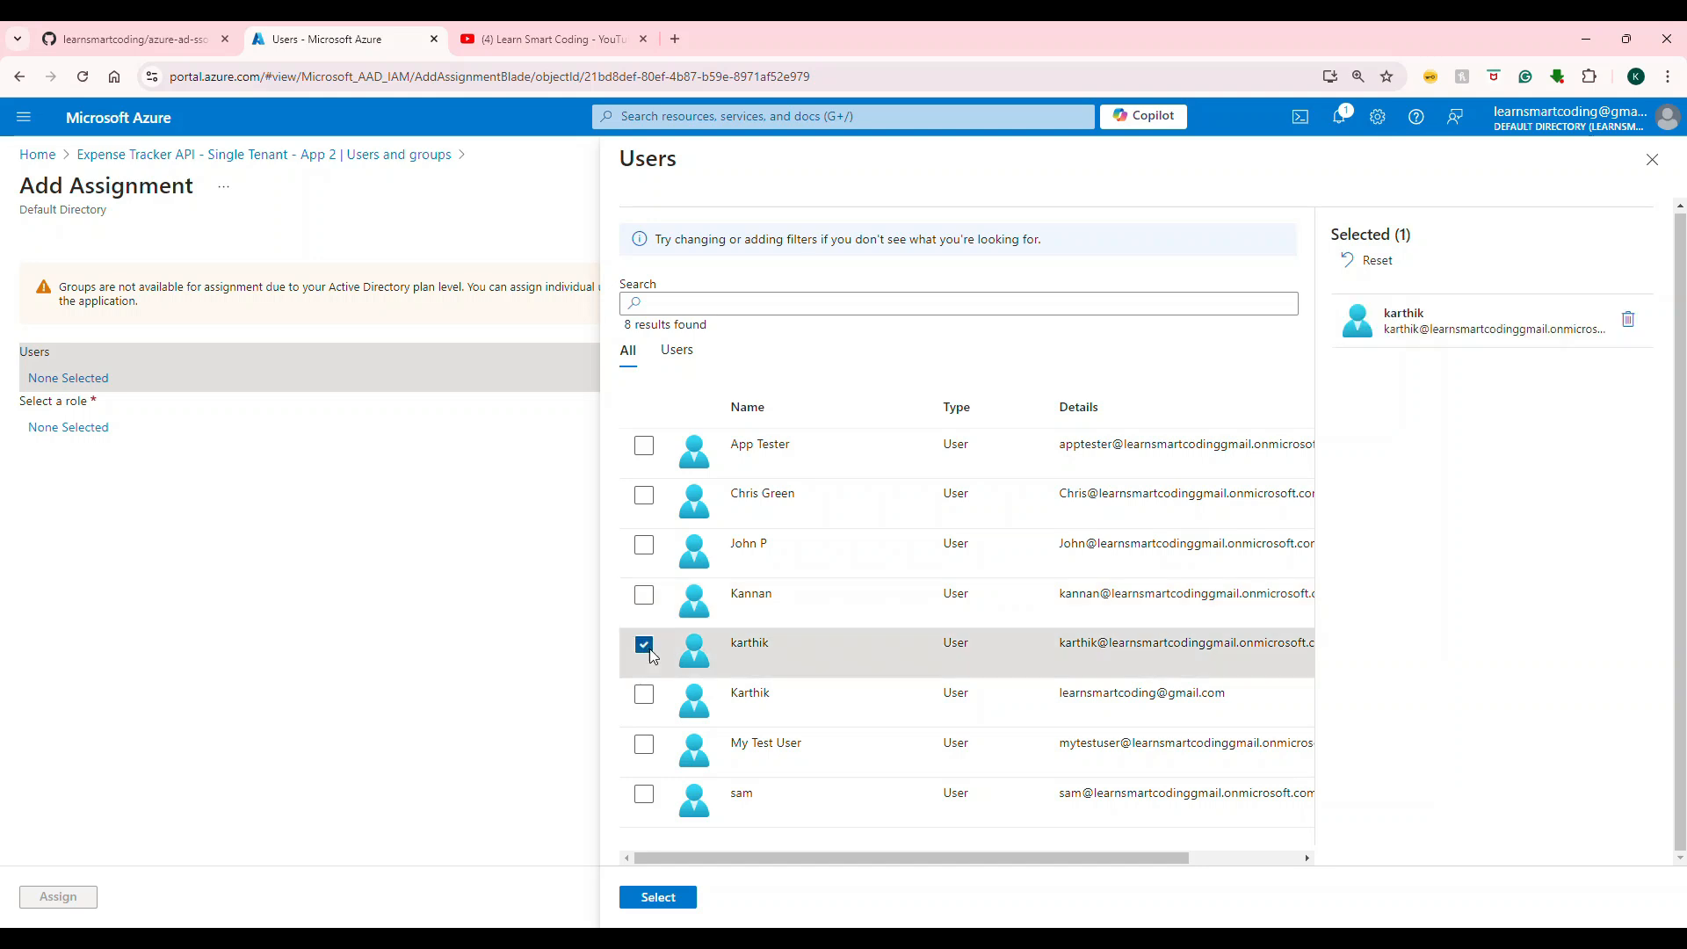
pyautogui.click(659, 898)
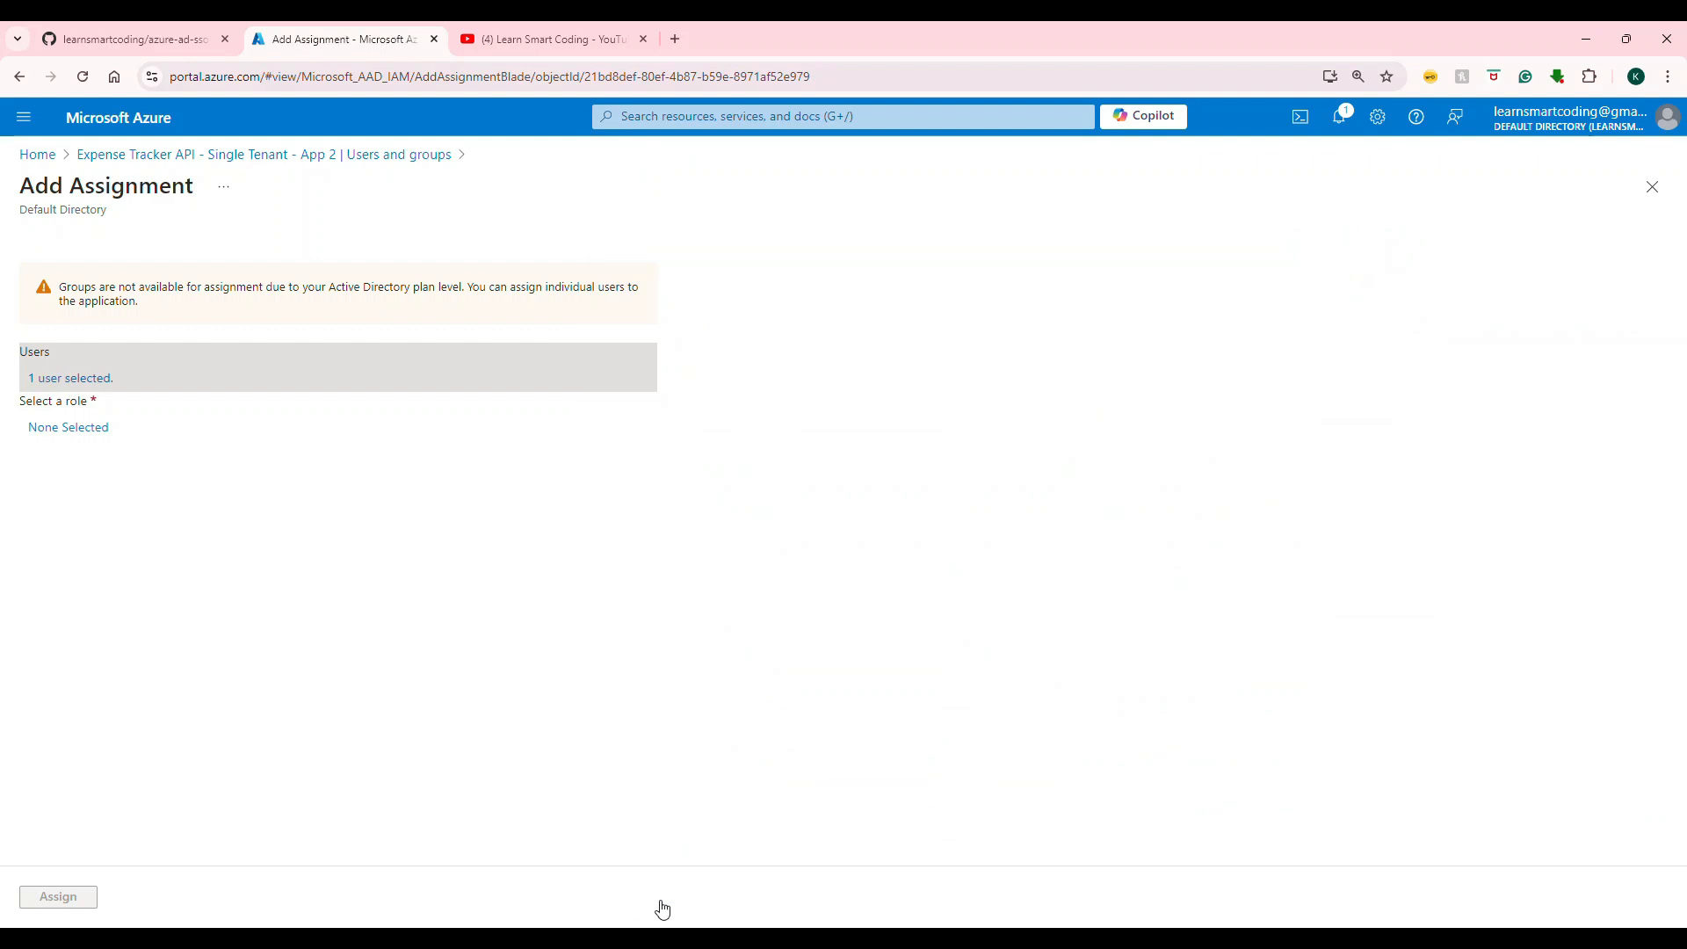
pyautogui.click(88, 431)
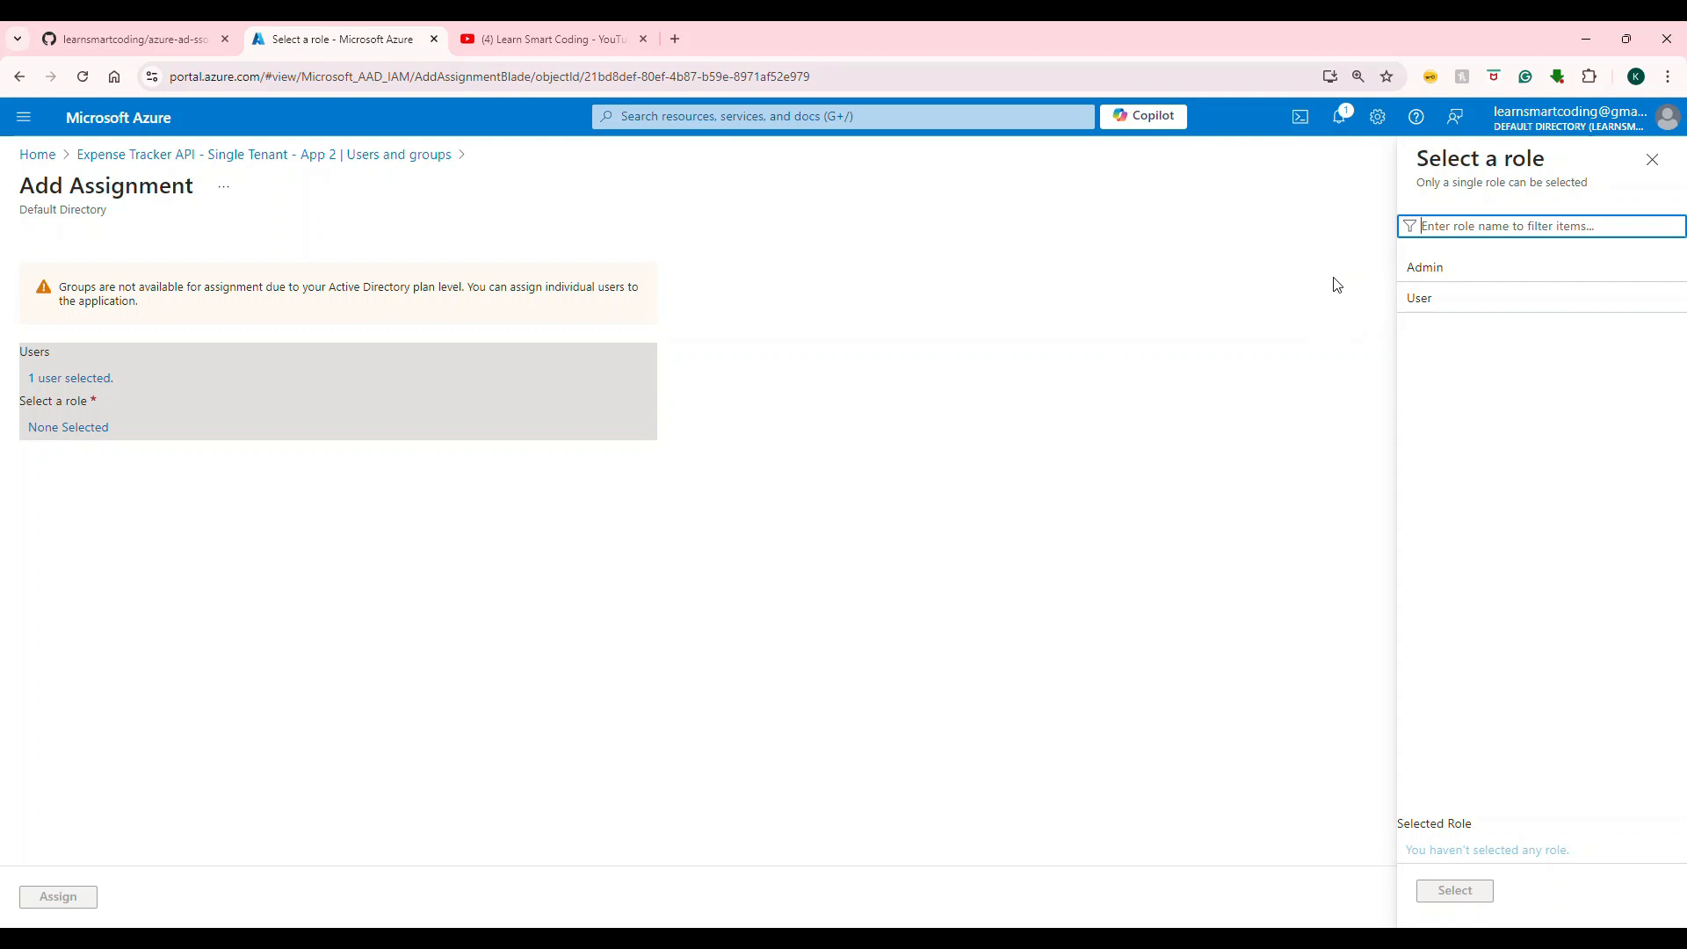
pyautogui.click(1449, 277)
pyautogui.click(1462, 893)
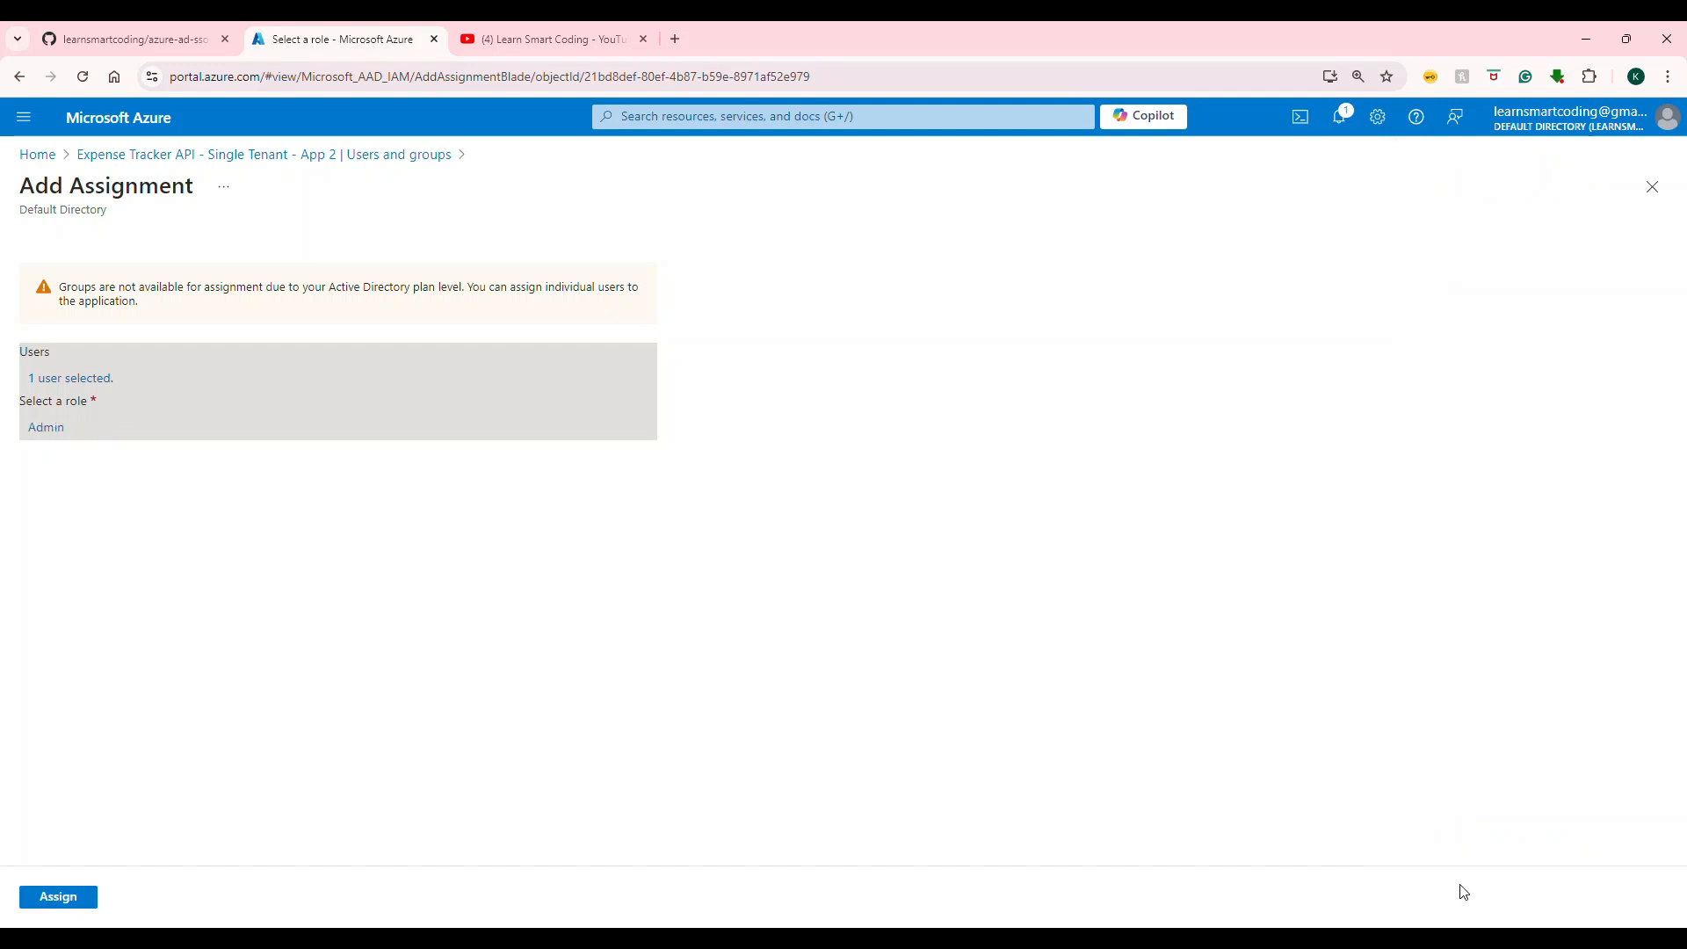
pyautogui.click(38, 897)
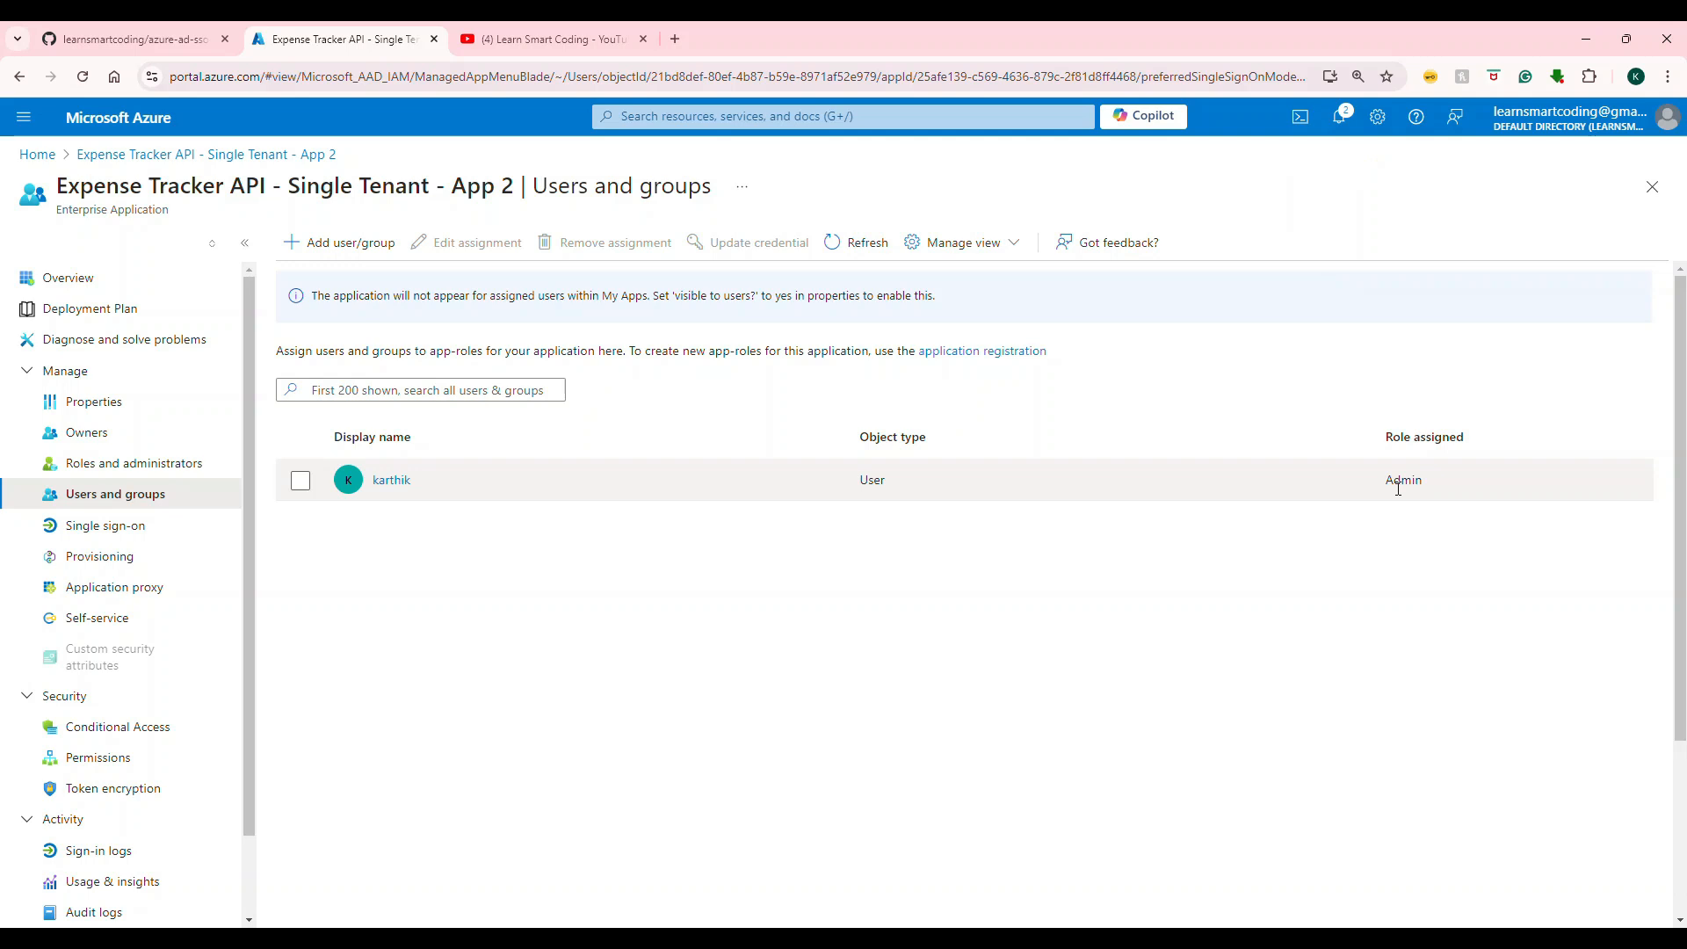
pyautogui.scroll(-1, 136, 584)
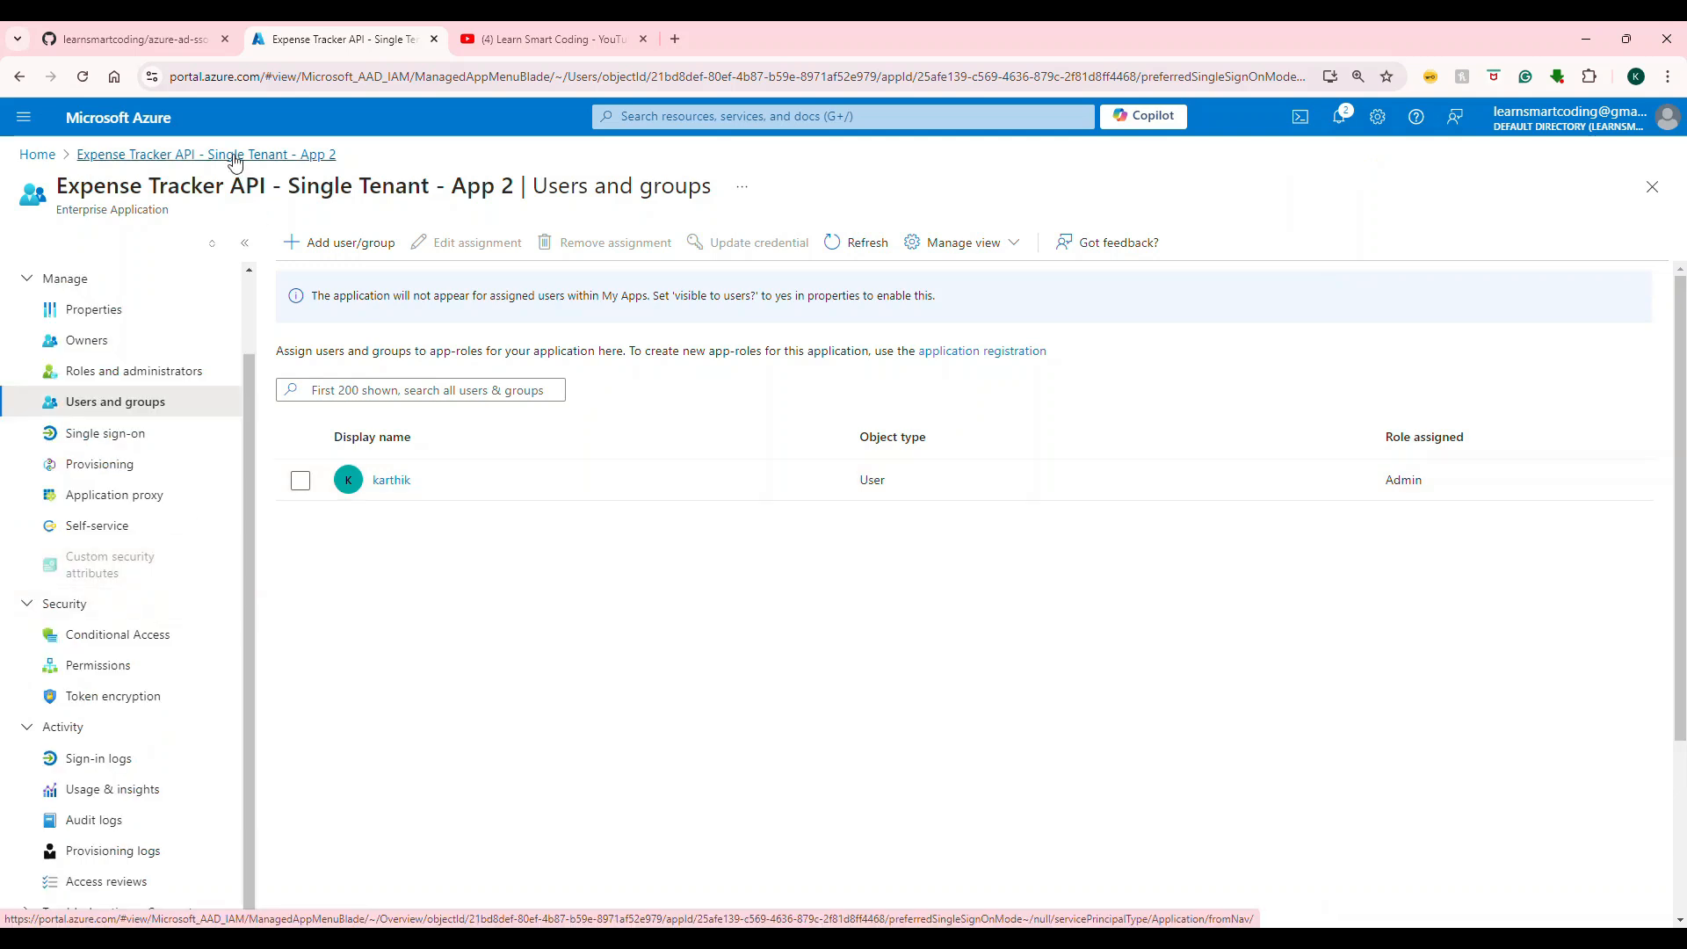
pyautogui.click(668, 116)
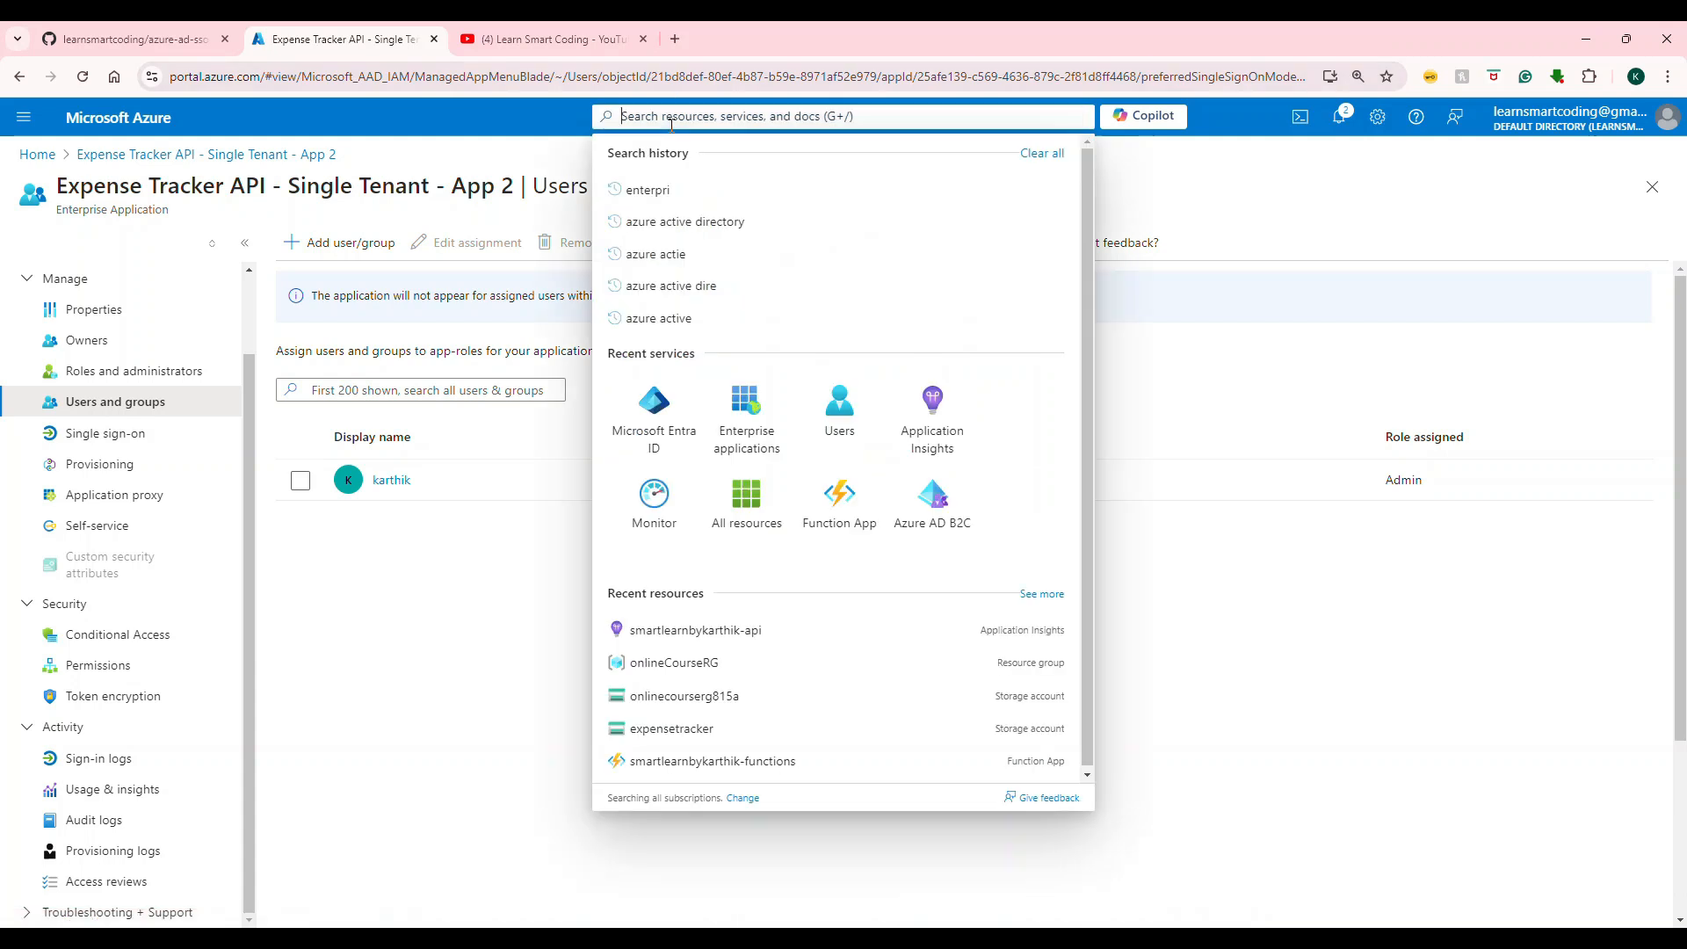
pyautogui.click(674, 224)
pyautogui.click(683, 267)
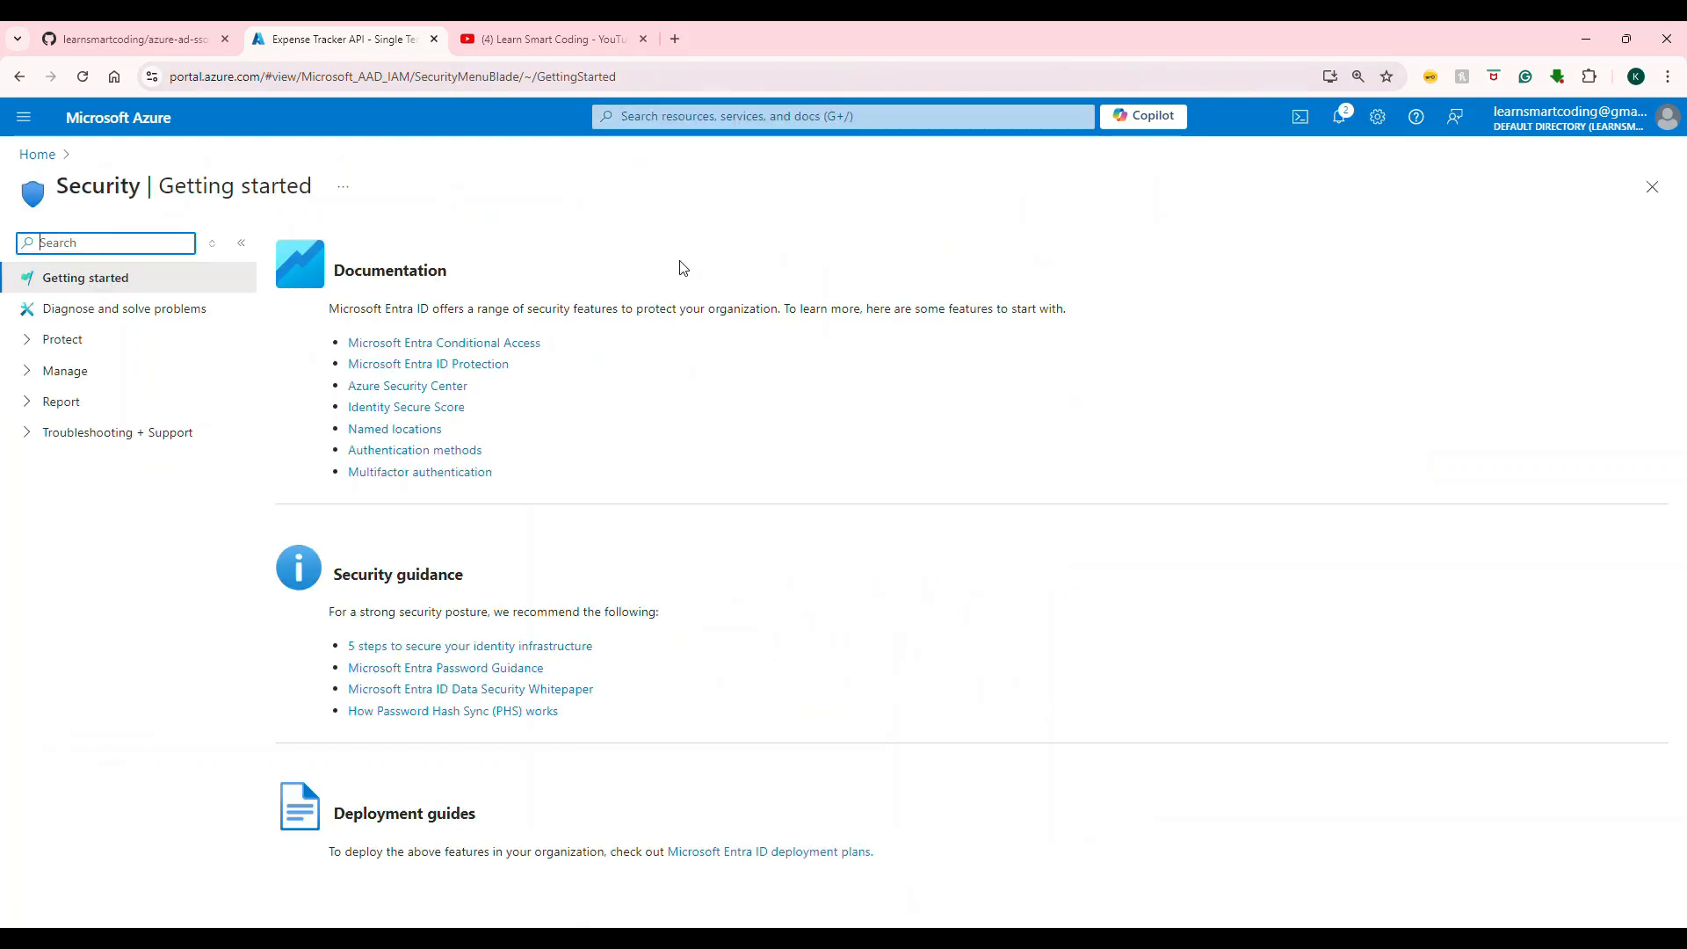
# - Reopen the "Expense Tracker API - Single Tenant - App 2" registration from all app registrations in Microsoft Entra ID
pyautogui.click(721, 118)
pyautogui.click(726, 218)
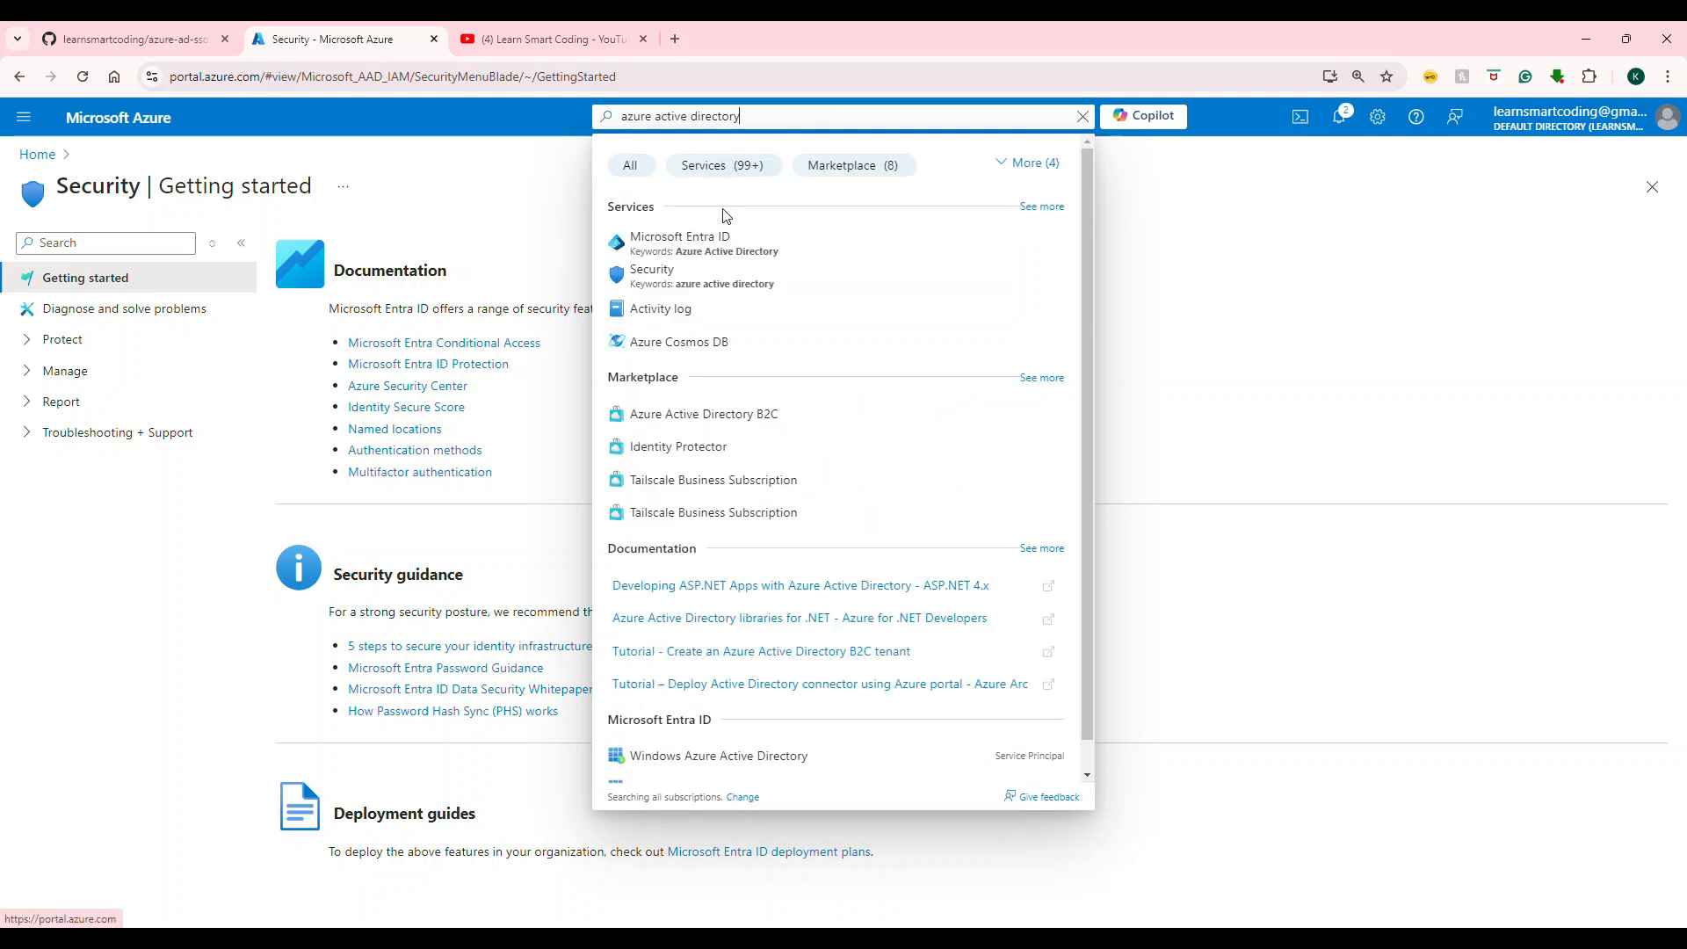
pyautogui.click(711, 244)
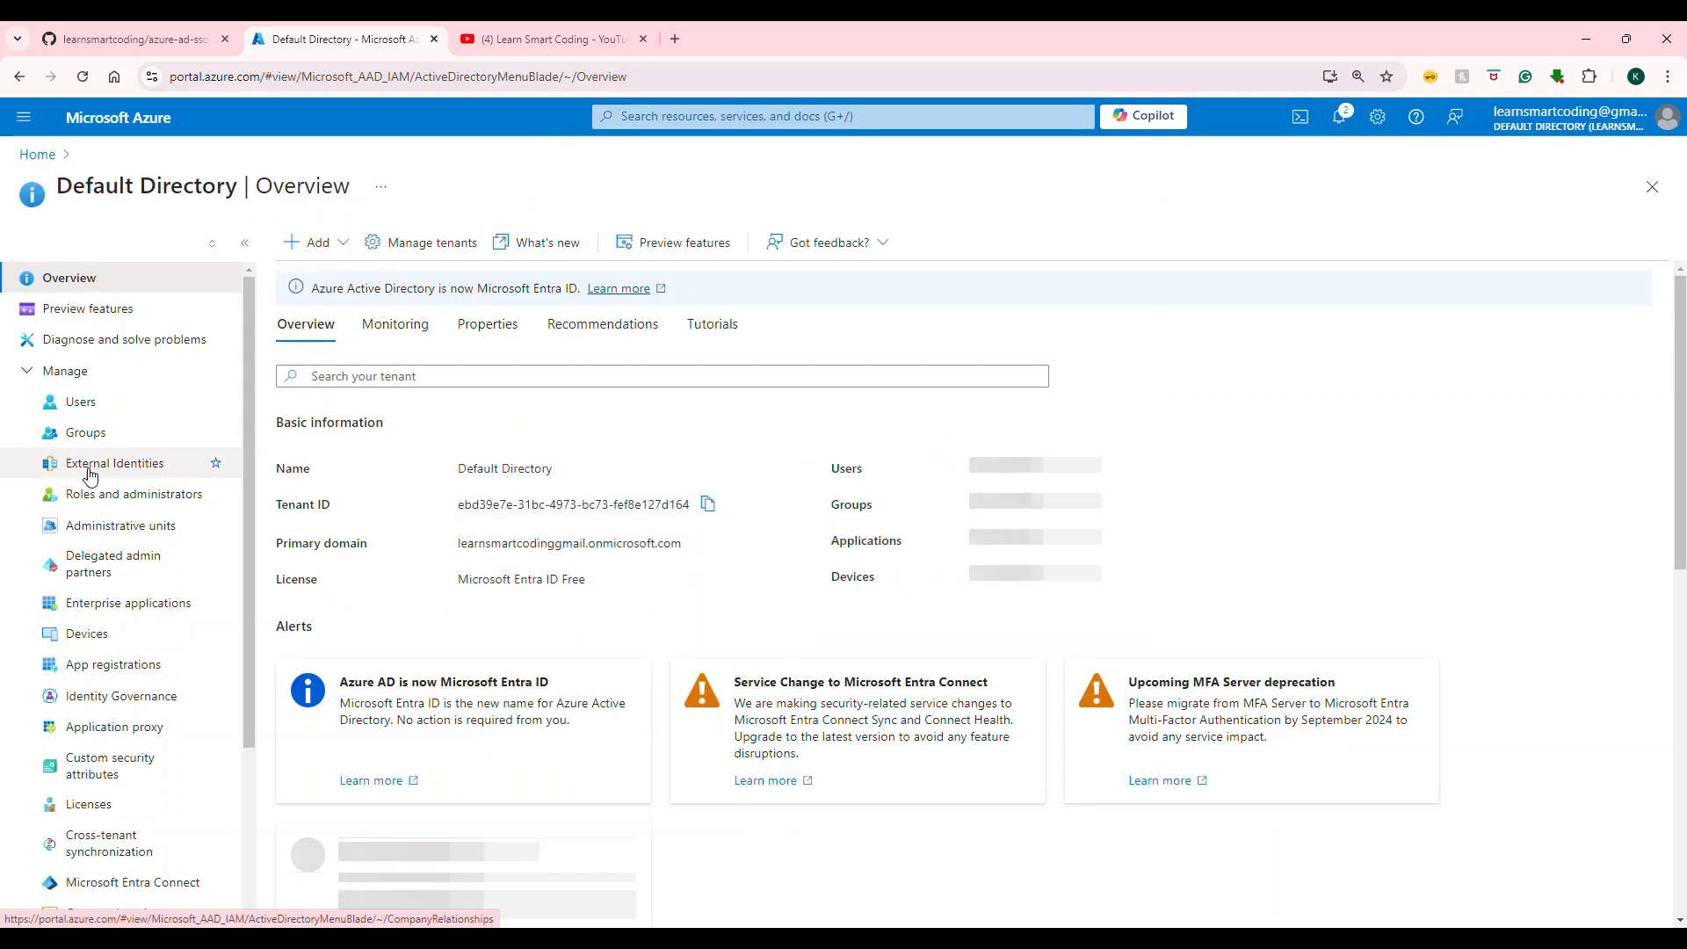
pyautogui.click(117, 666)
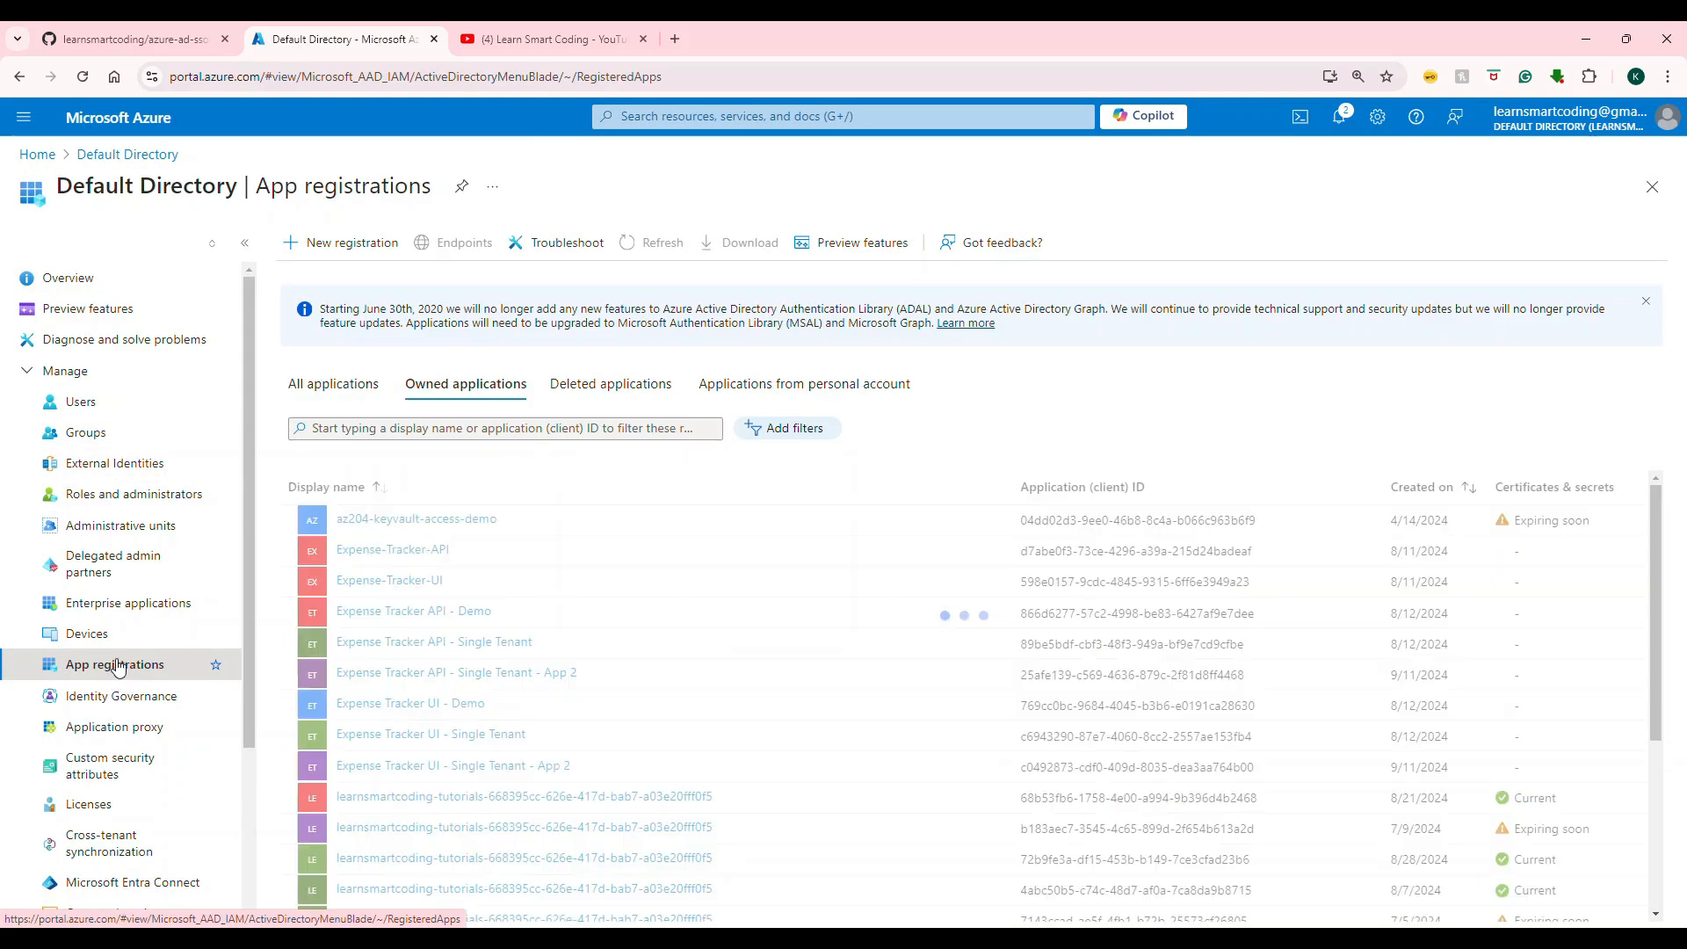
pyautogui.click(356, 387)
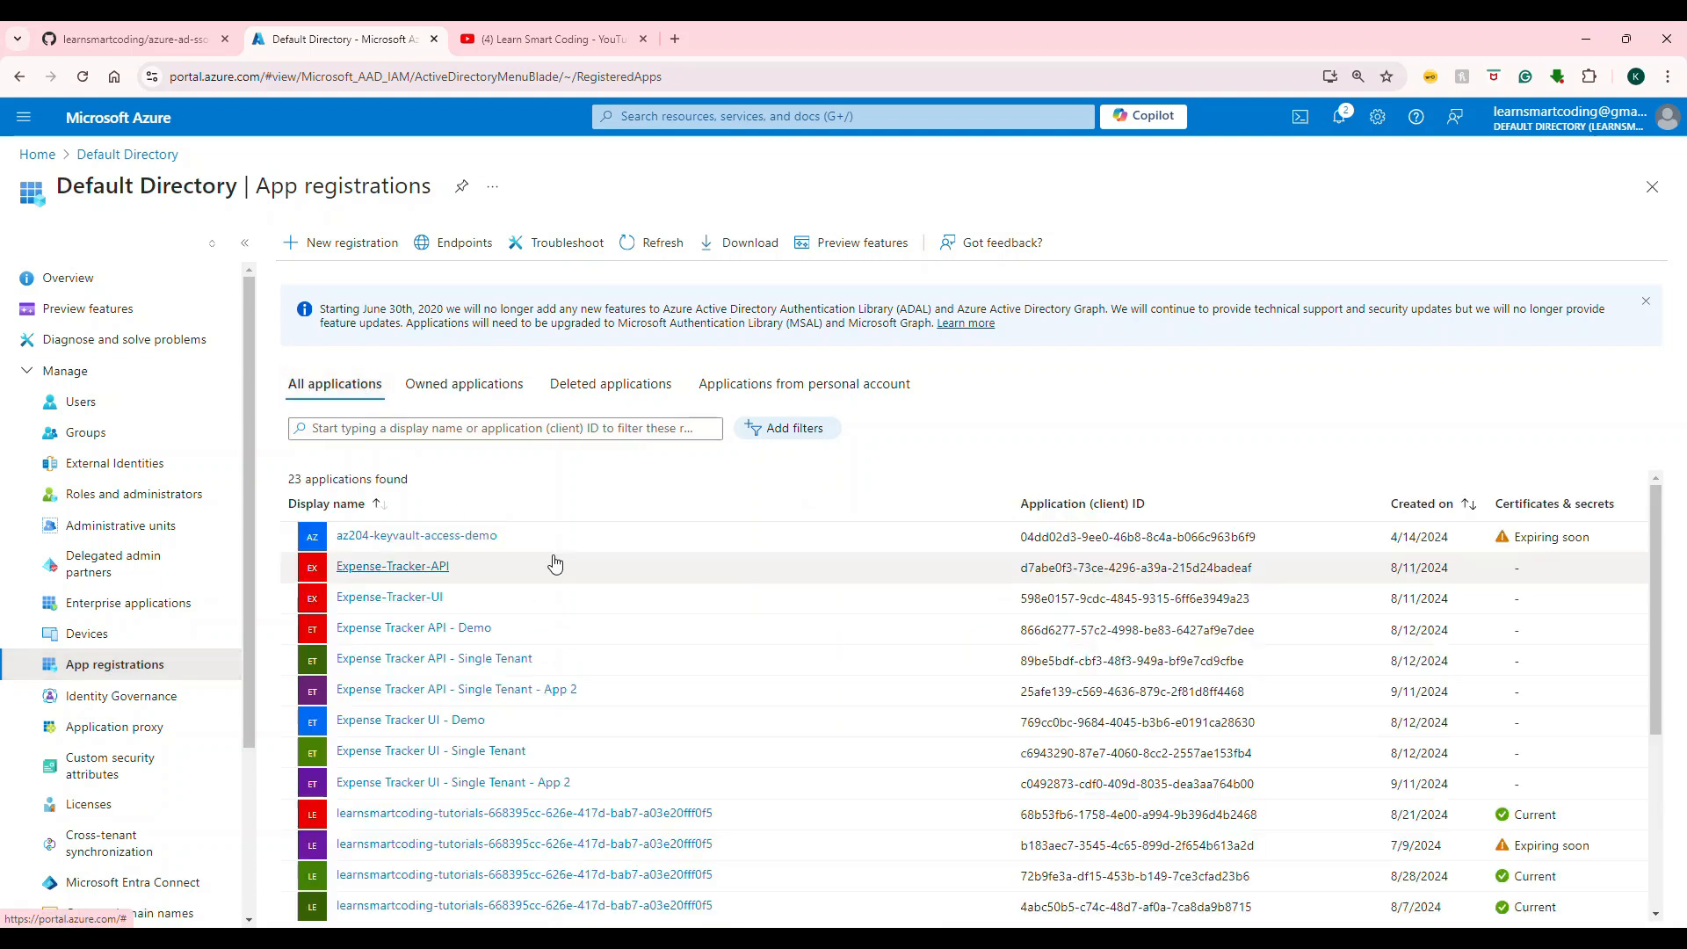
pyautogui.scroll(-2, 549, 558)
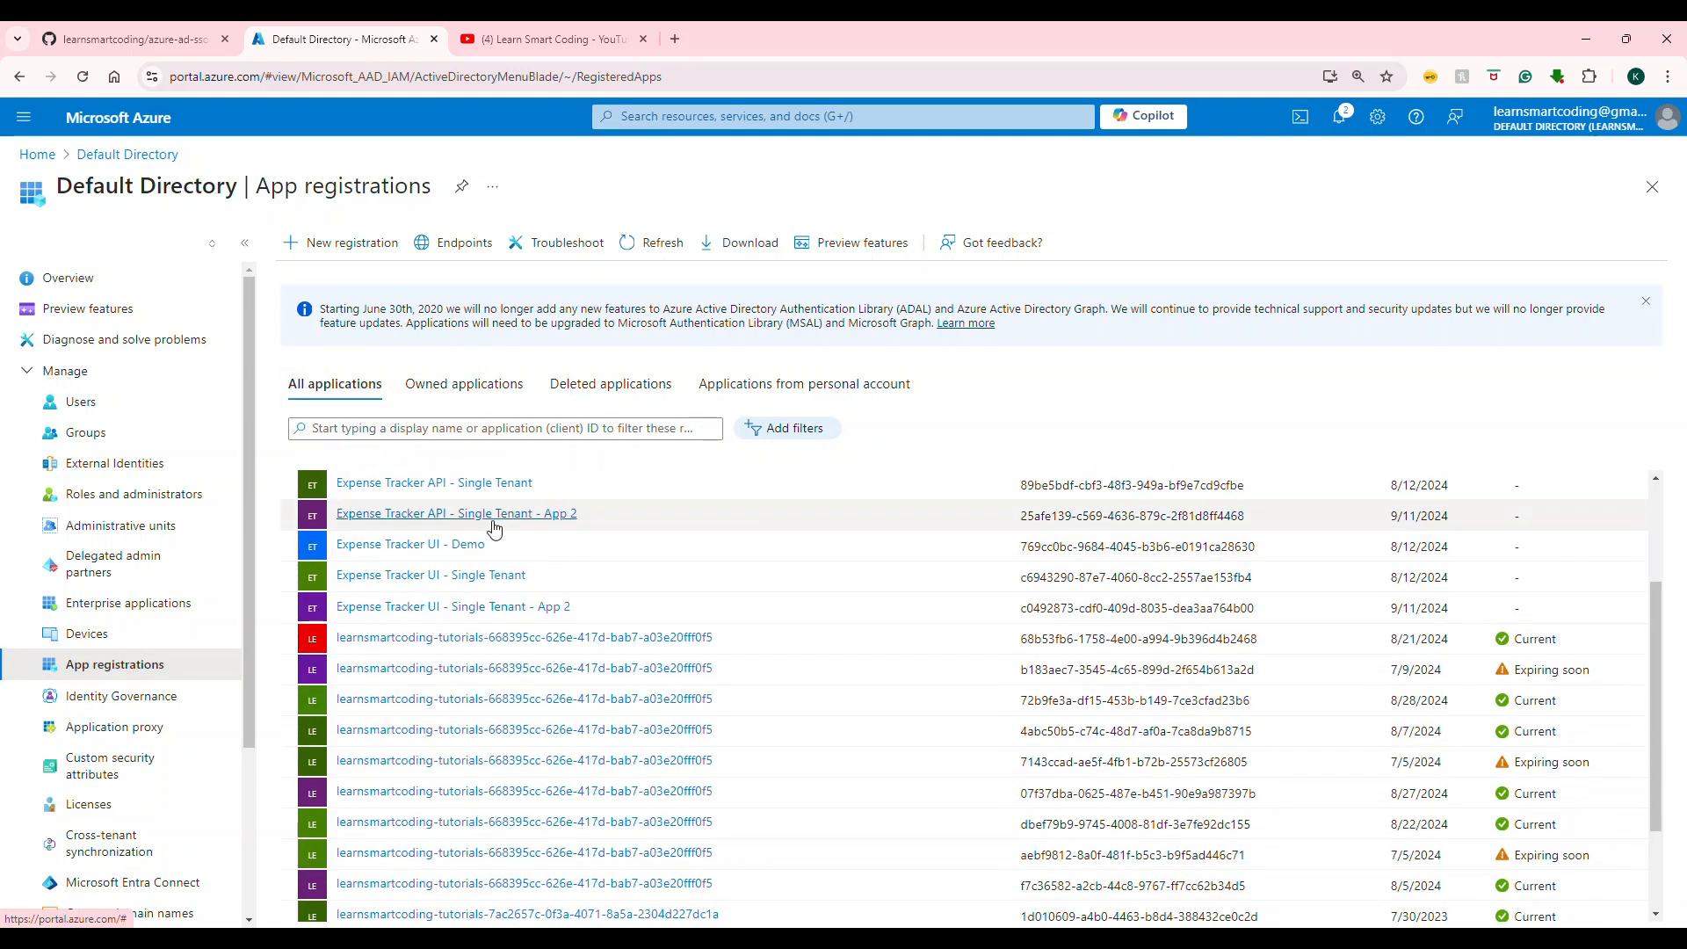
pyautogui.click(519, 517)
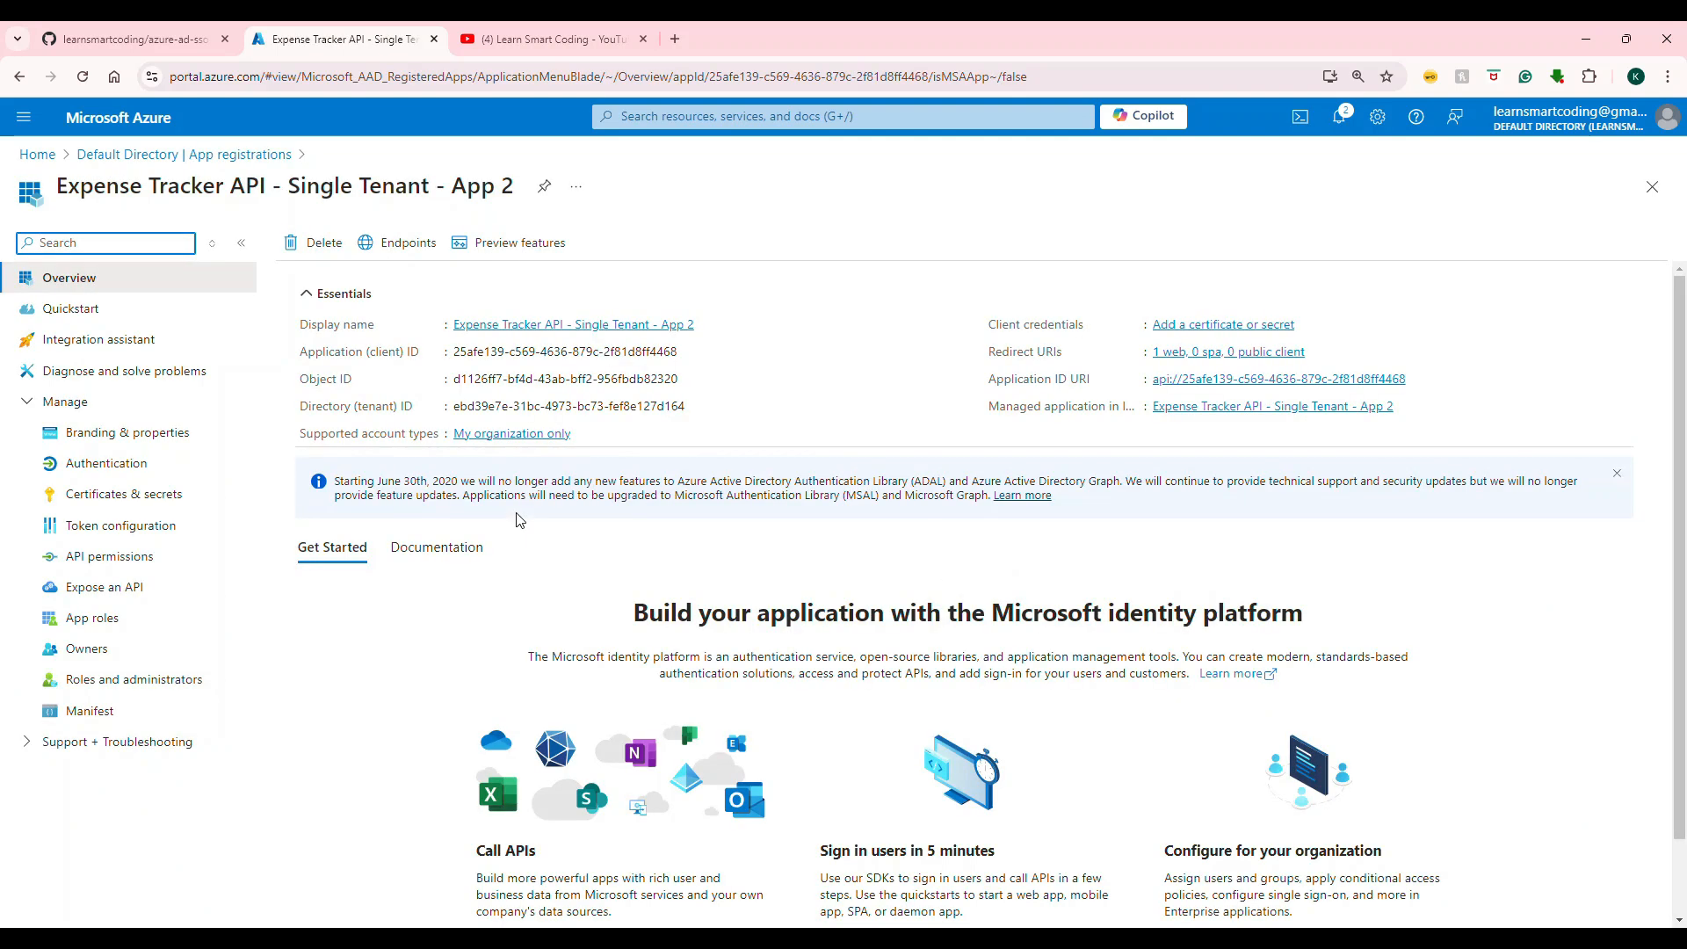
# - Switch to VS Code and copy the test account password from the credentials comment in environment.ts
pyautogui.hotkey('alt', 'Tab')
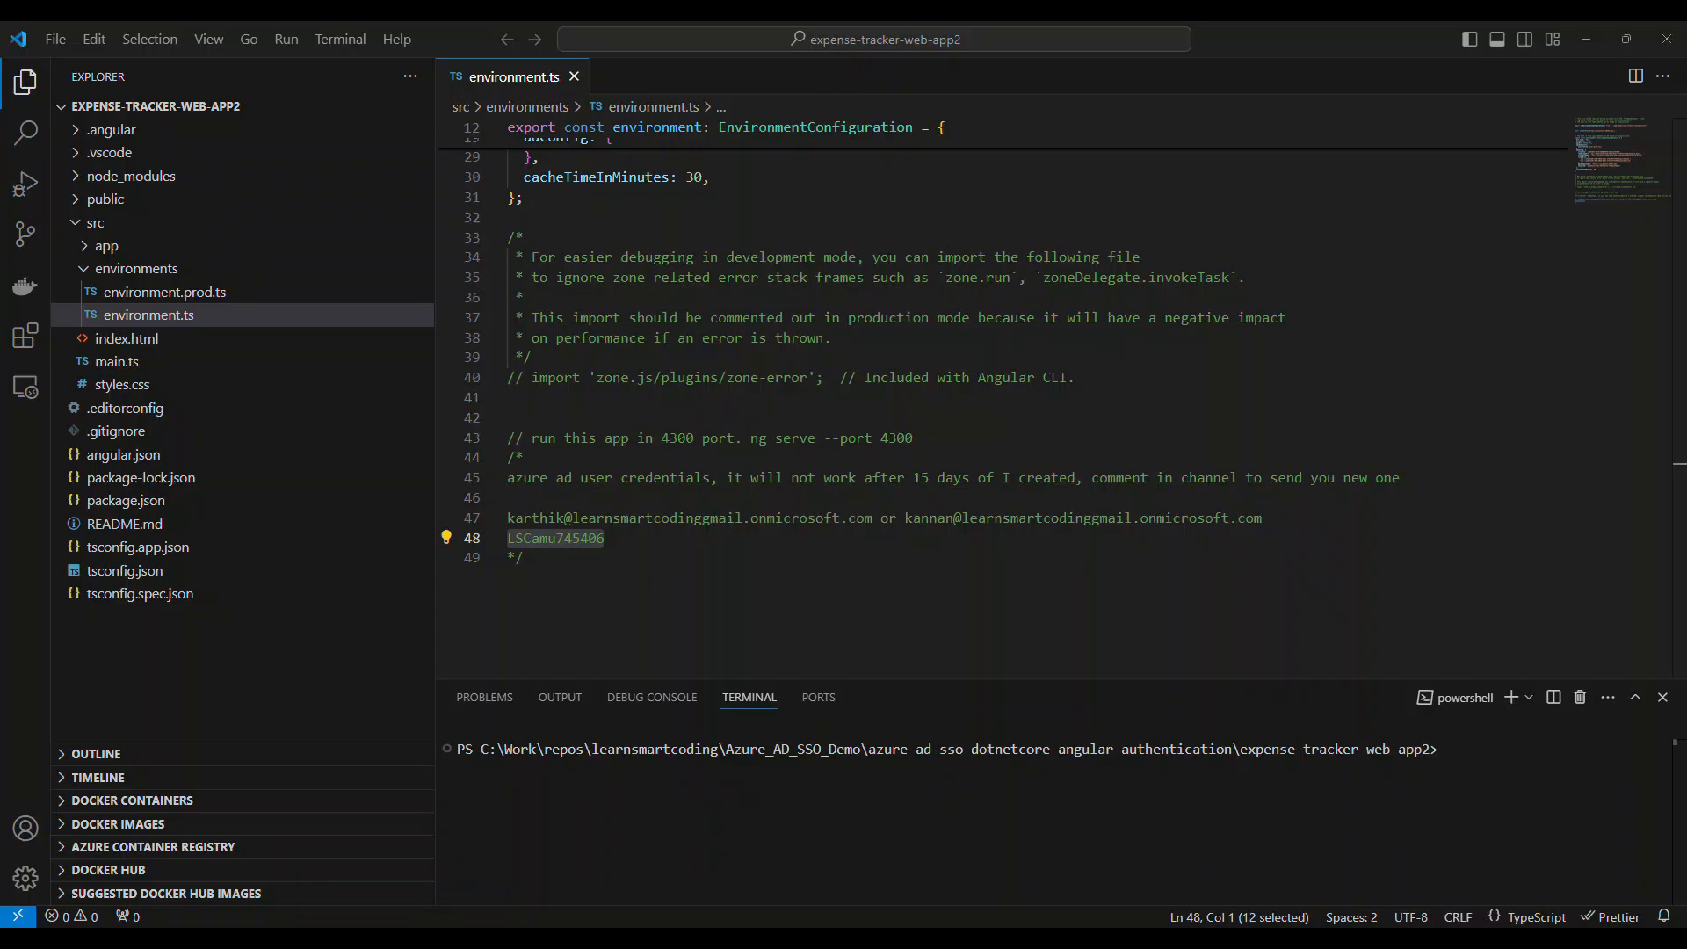
pyautogui.click(843, 519)
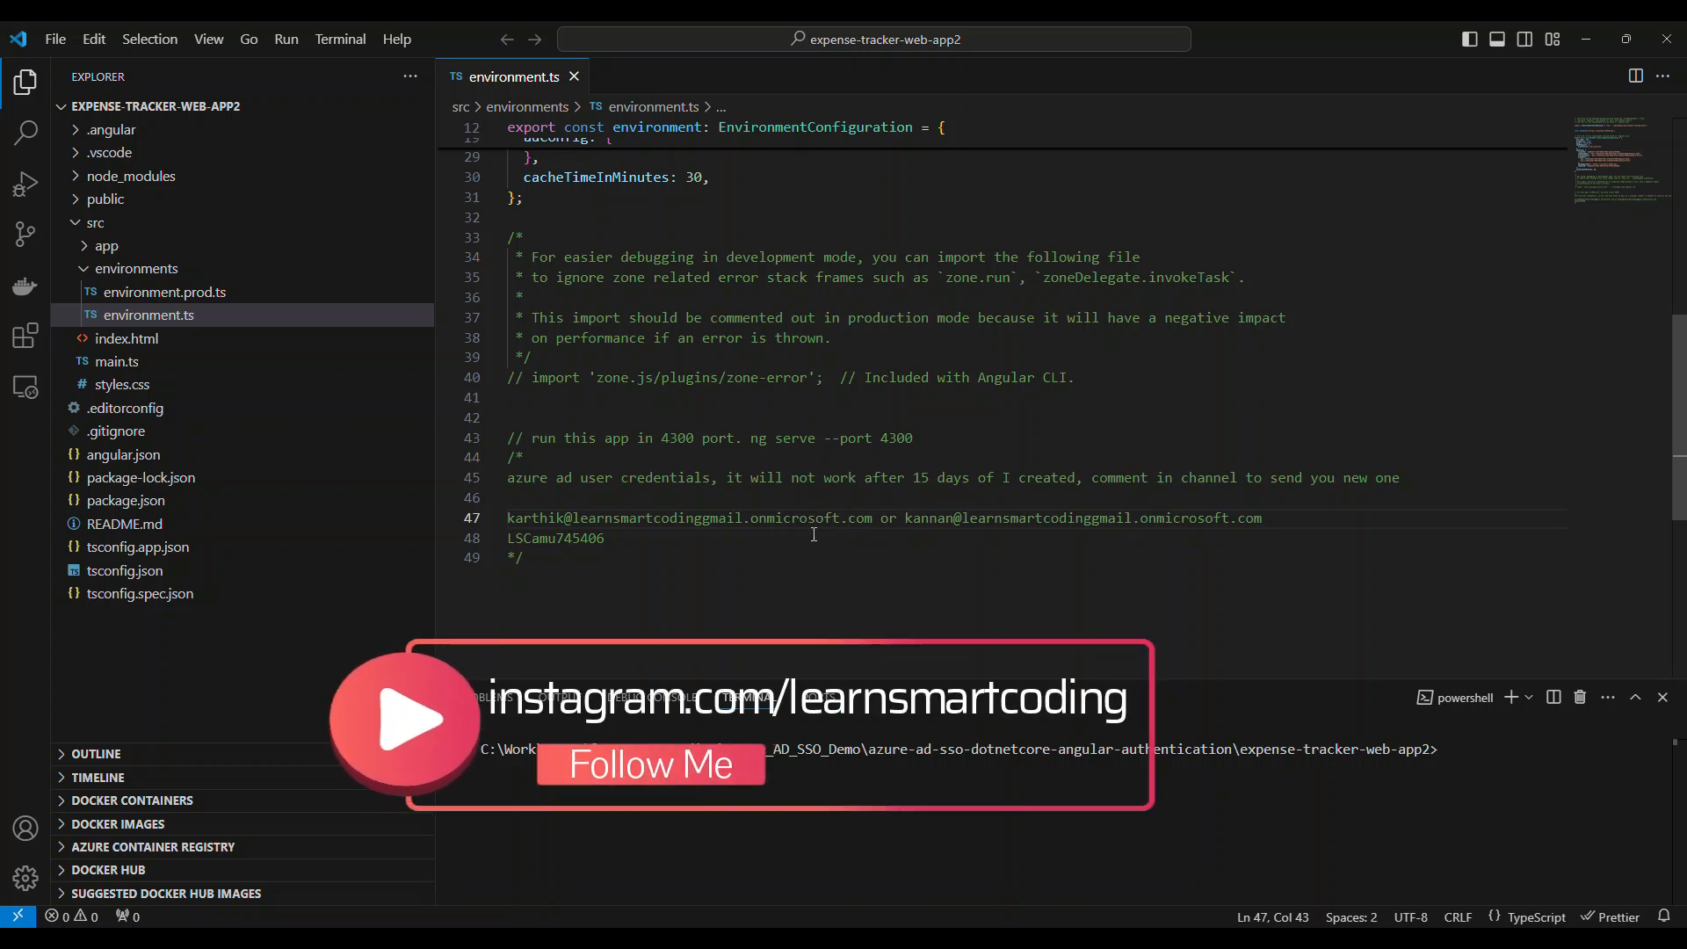
pyautogui.moveTo(609, 538); pyautogui.dragTo(499, 533)
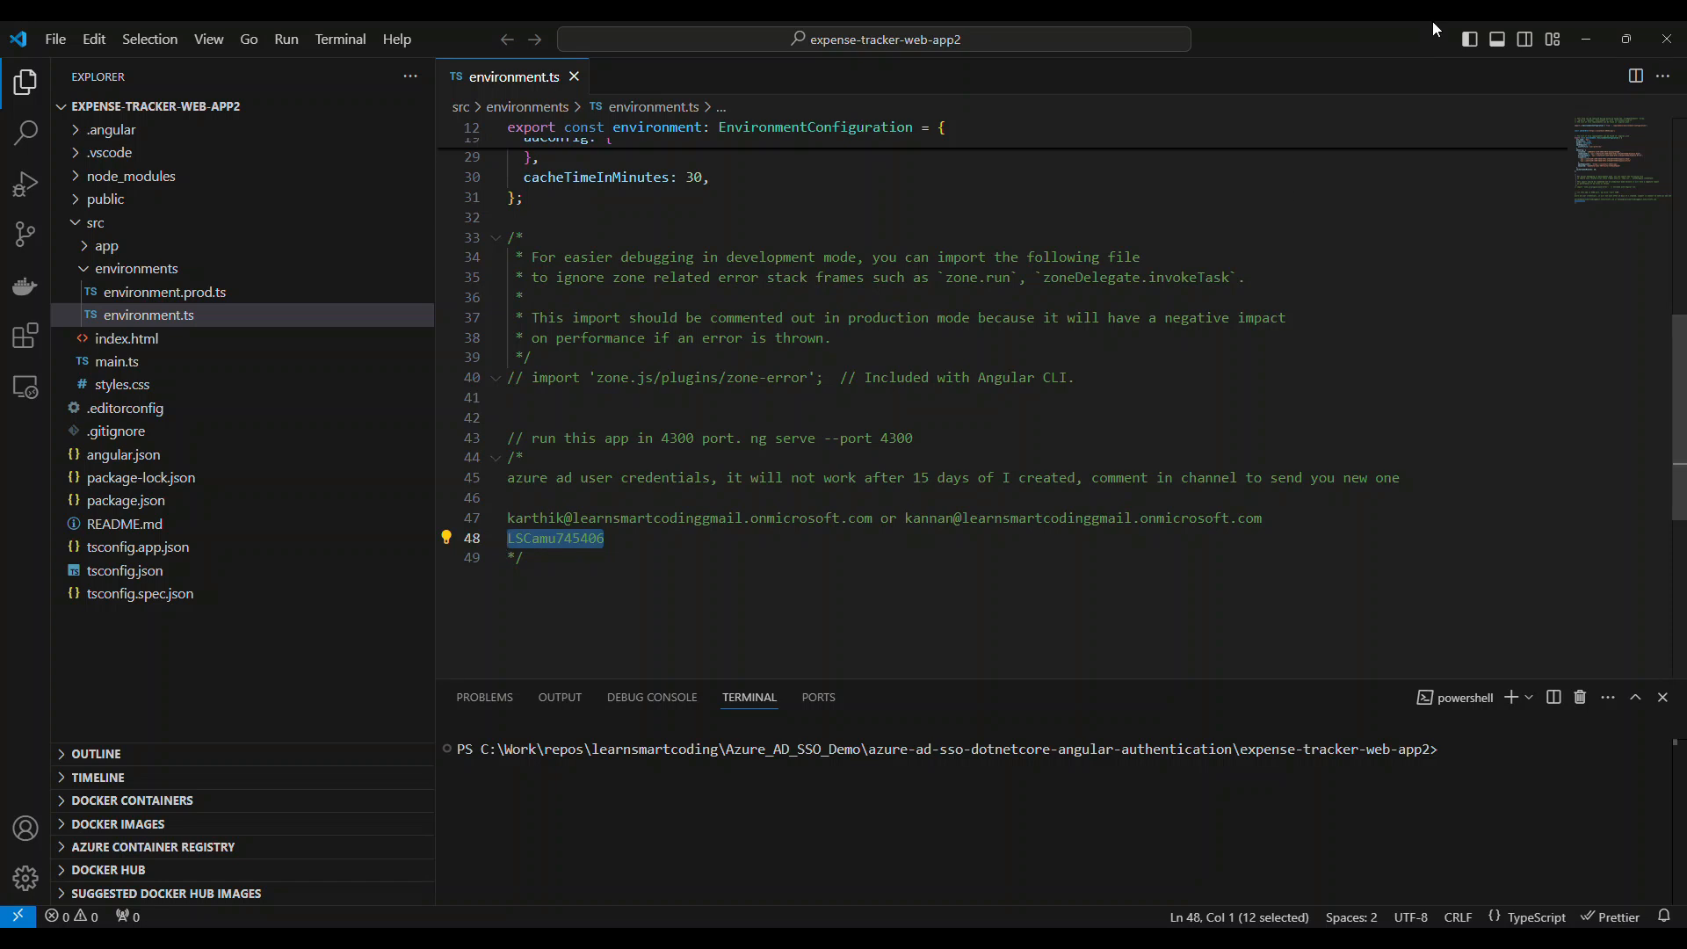
# - Return to the sample app in Edge and sign in by redirect with the first listed Microsoft account
pyautogui.click(1587, 39)
pyautogui.click(130, 242)
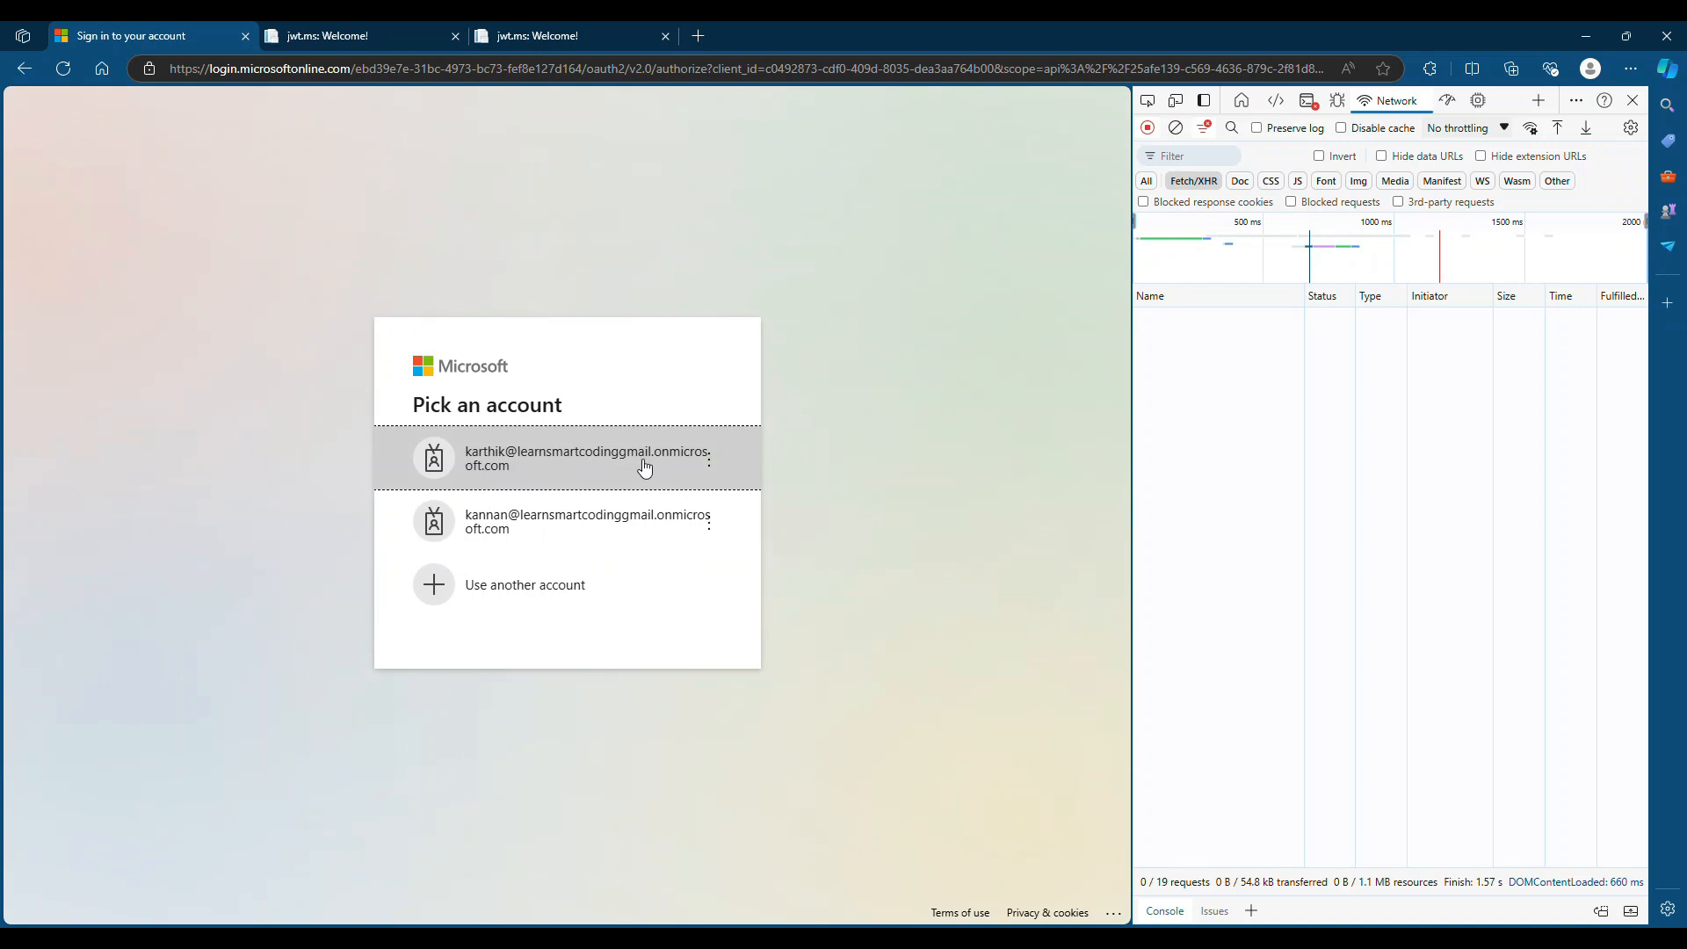
pyautogui.click(686, 479)
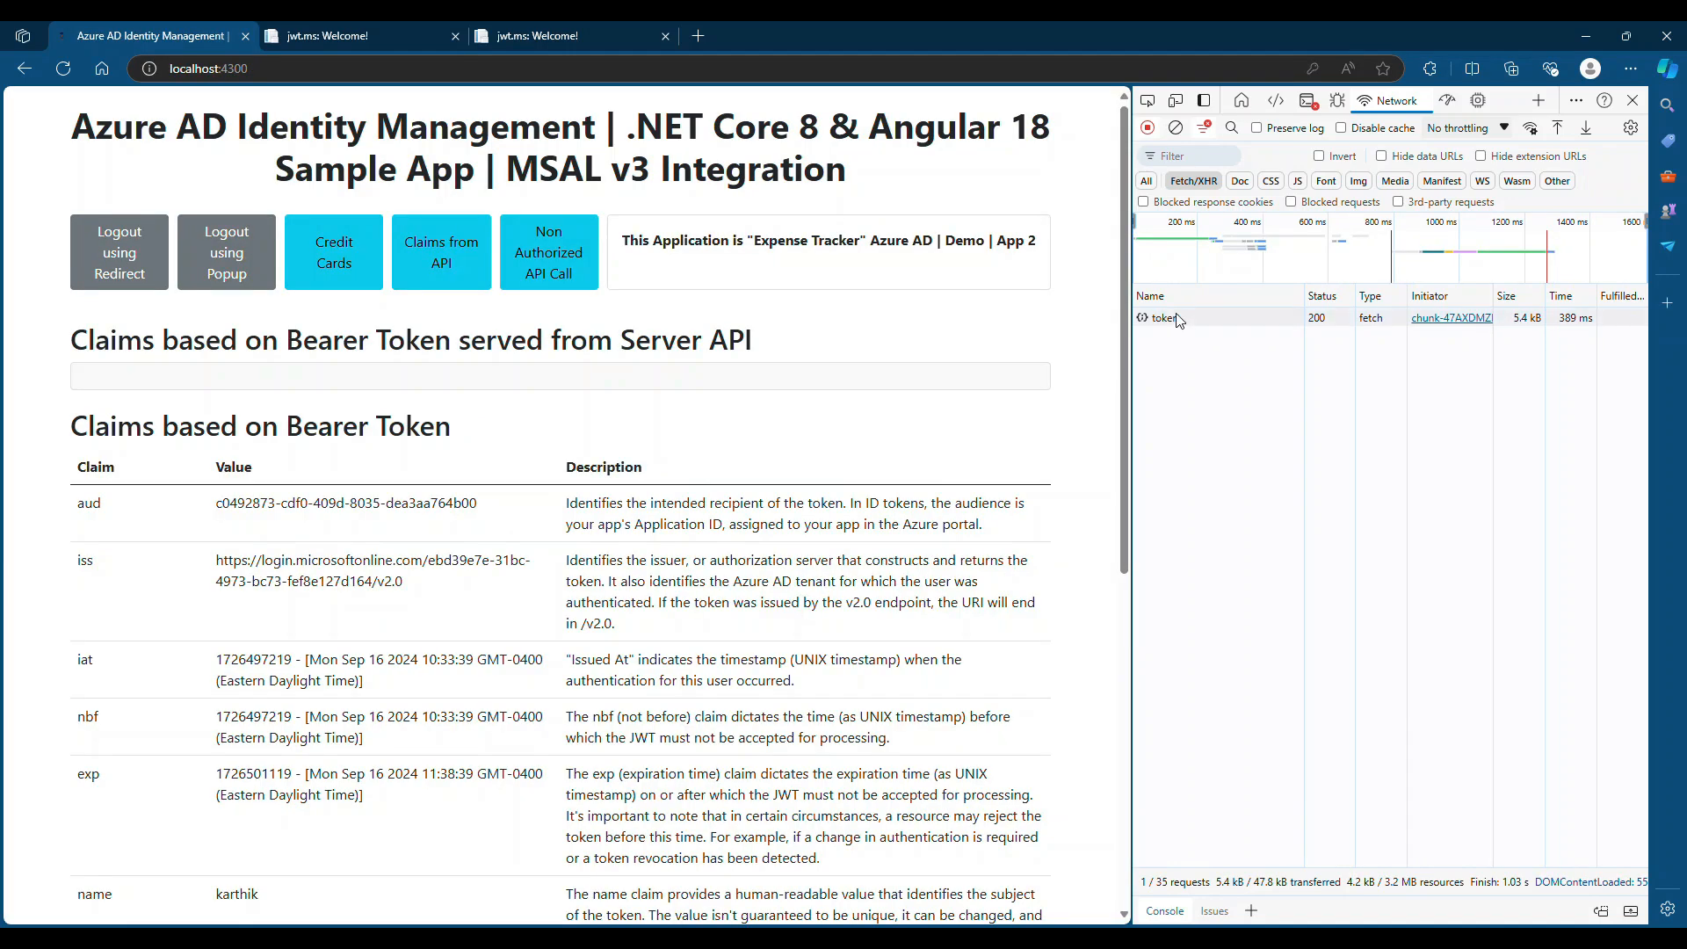
# - Open the token request's response and copy the full access_token value without its quotes
pyautogui.click(1169, 317)
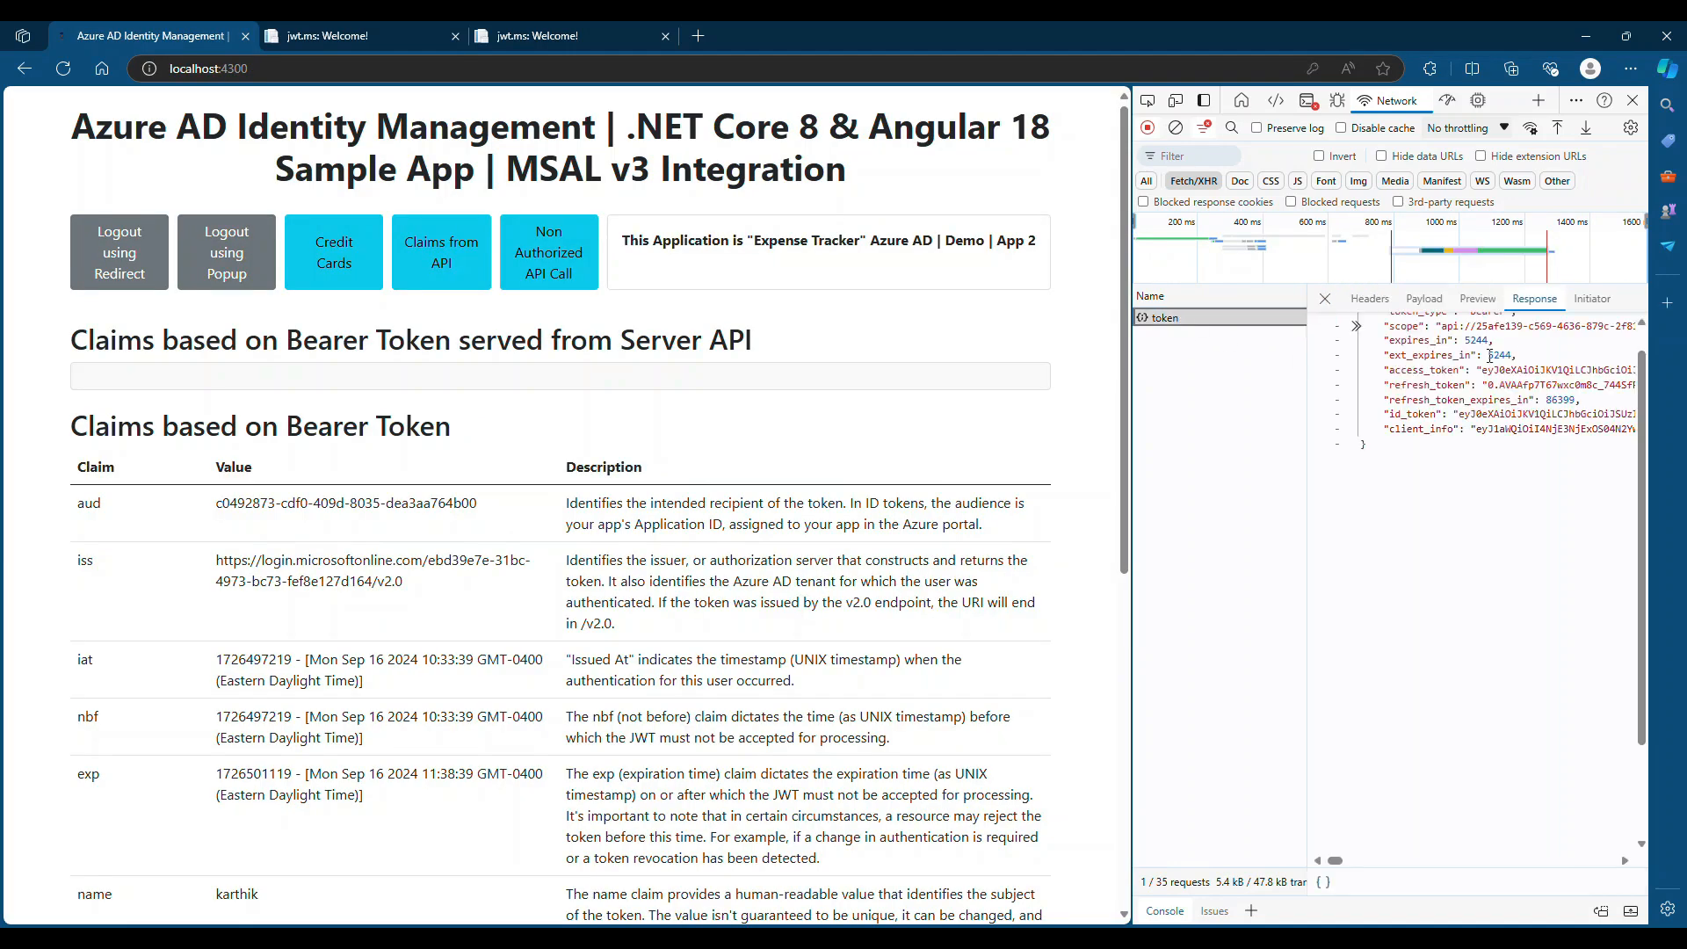
pyautogui.moveTo(1485, 370); pyautogui.dragTo(1524, 372)
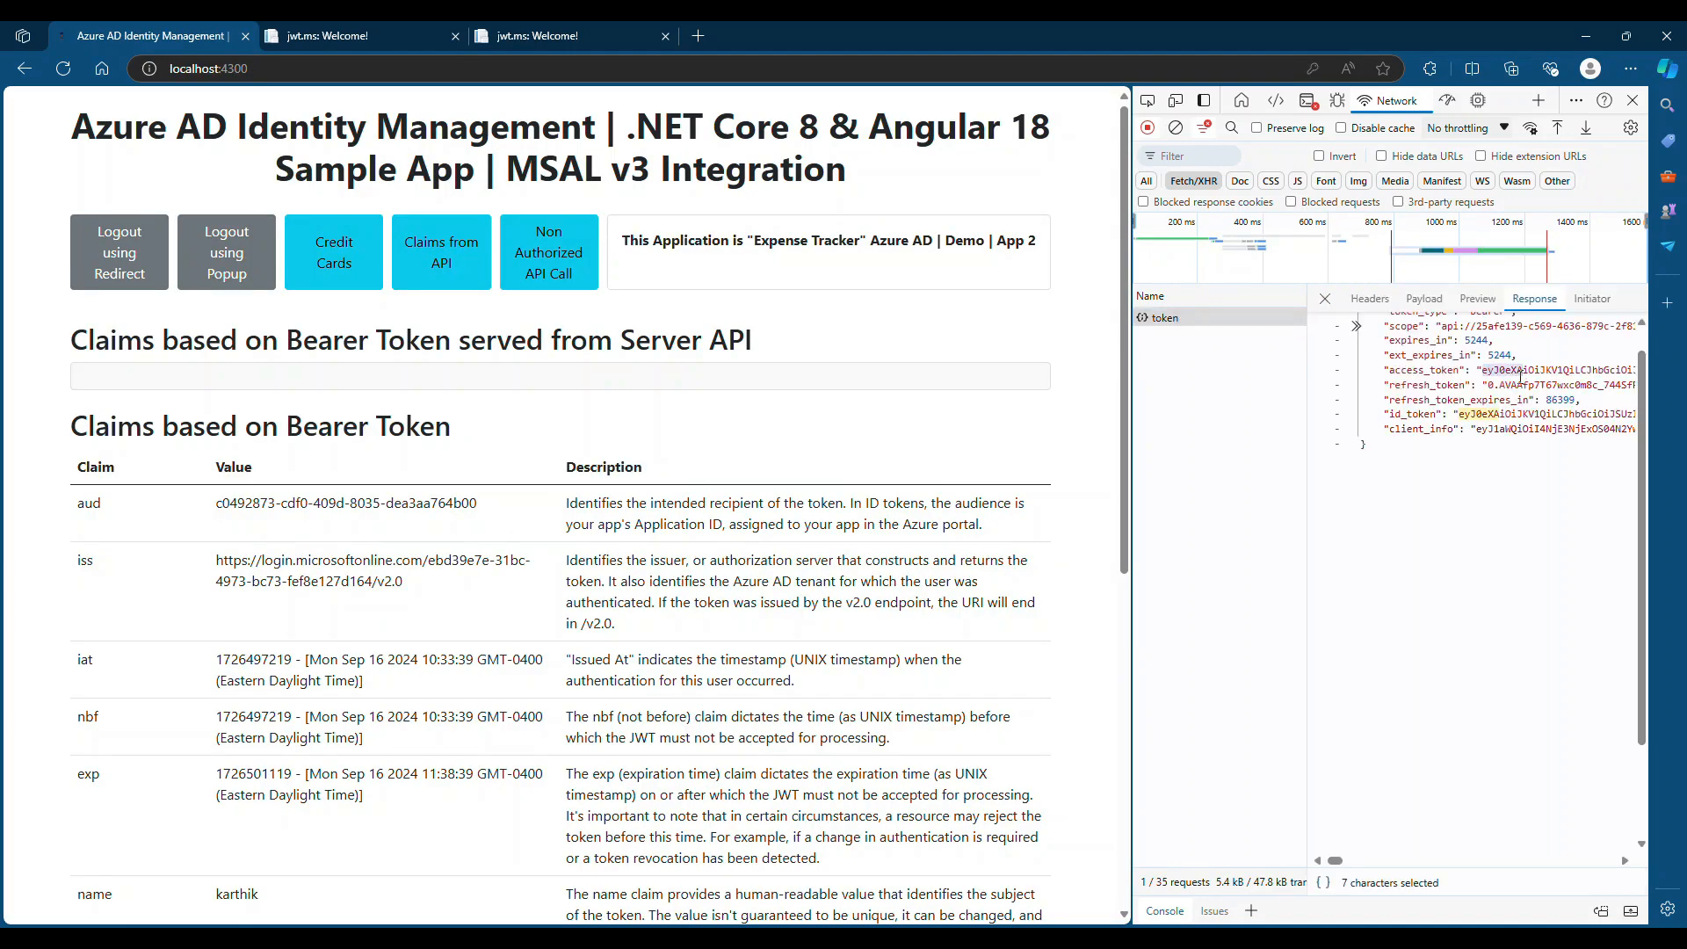
pyautogui.hotkey('shift', 'End')
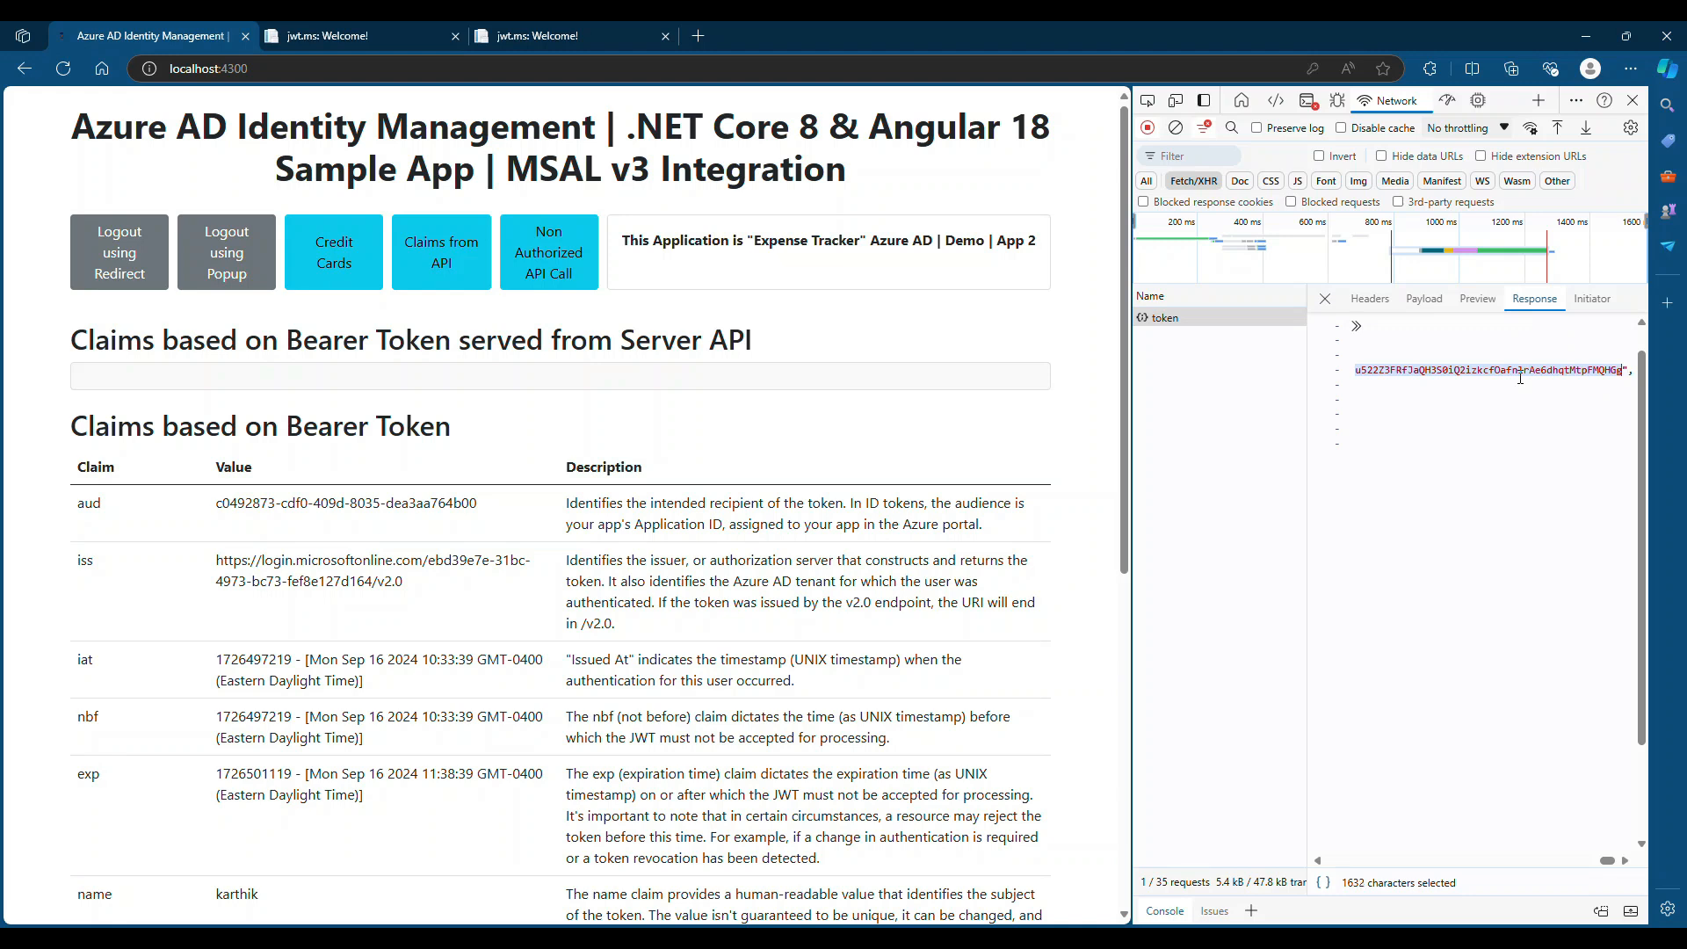
# - Reload the second jwt.ms page, paste the access token to decode it, and examine its roles claim
pyautogui.click(572, 40)
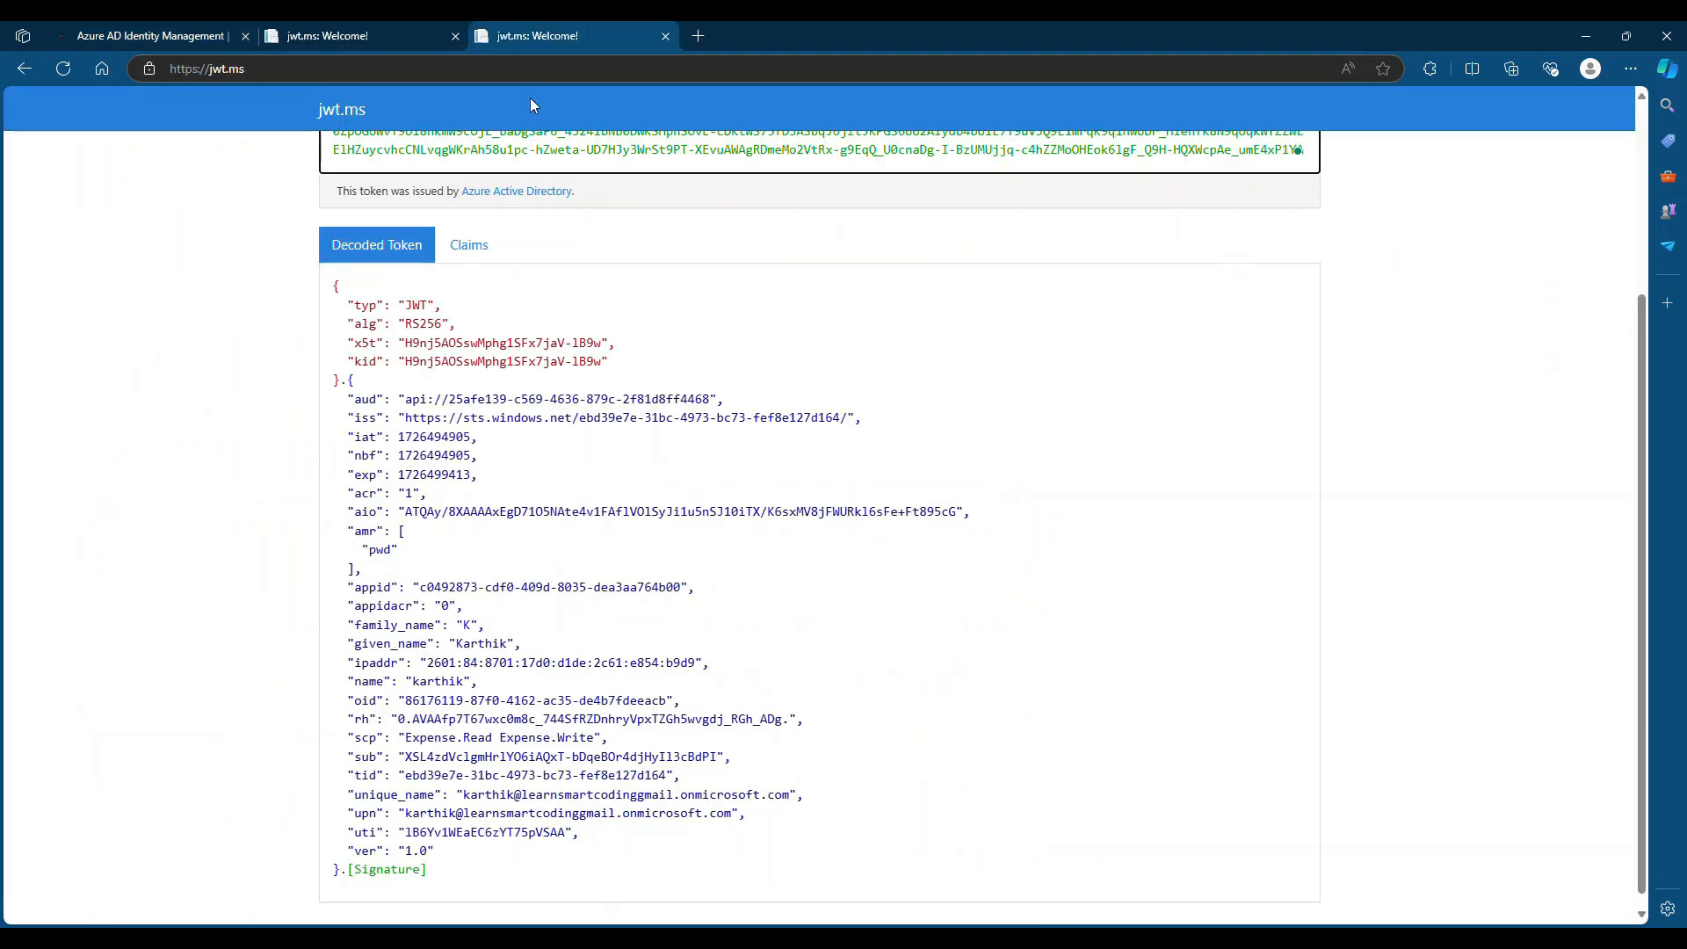
pyautogui.hotkey('ctrl', 'v')
pyautogui.click(414, 71)
pyautogui.press('Return')
pyautogui.click(422, 236)
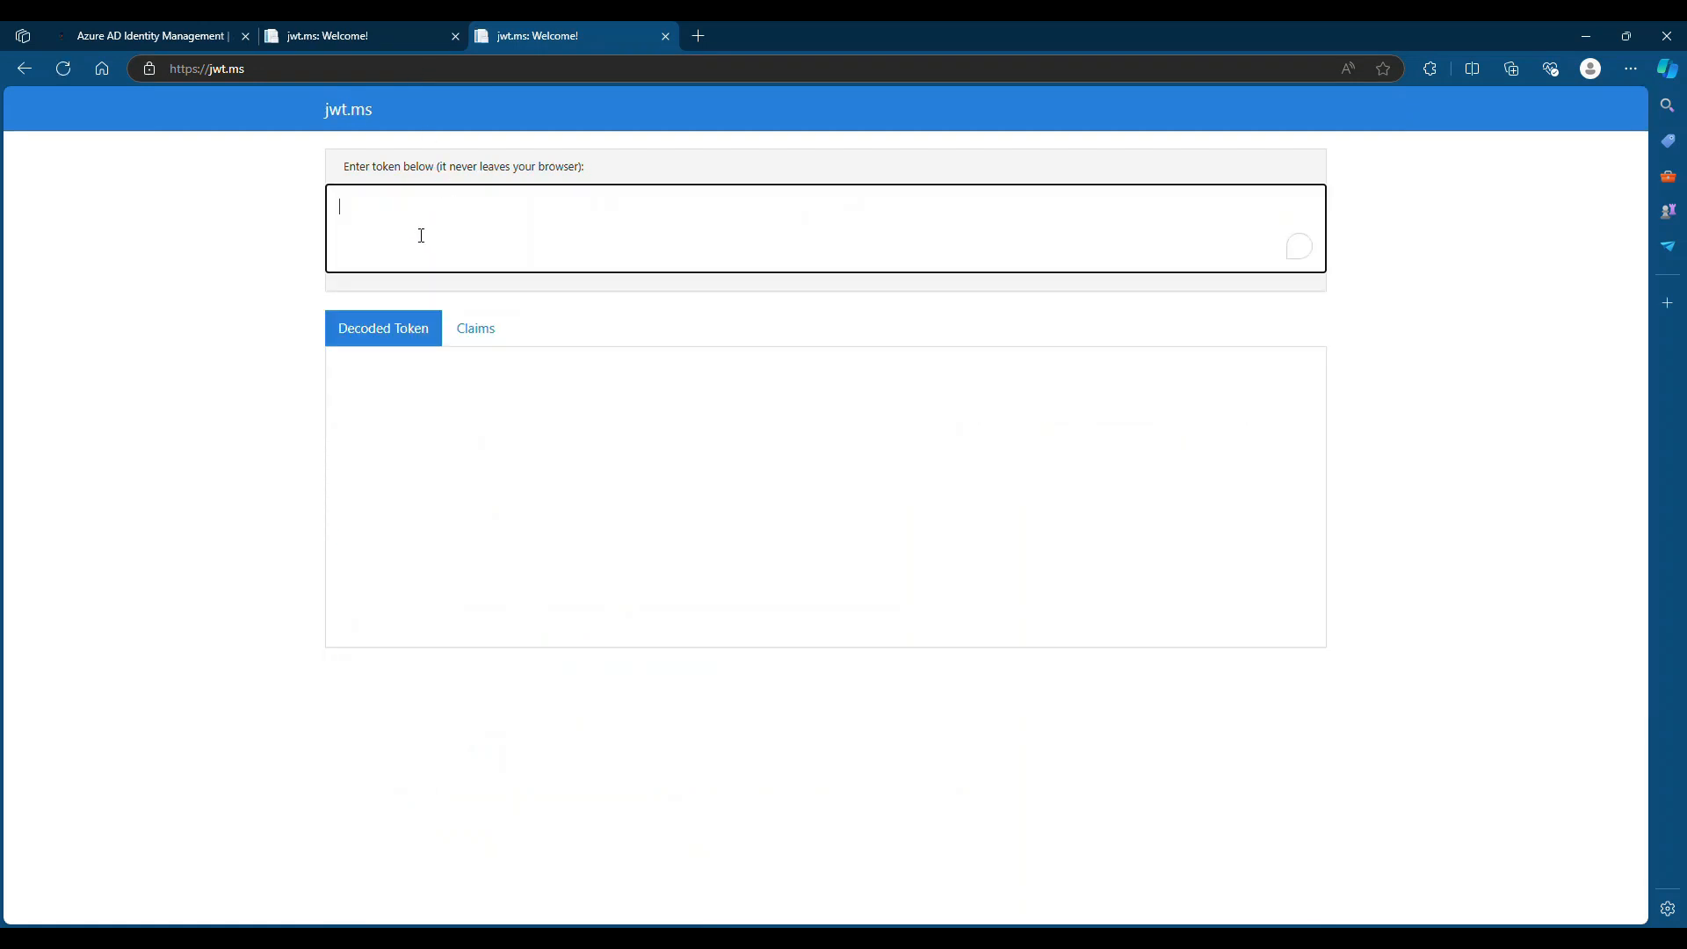
pyautogui.hotkey('ctrl', 'v')
pyautogui.scroll(-4, 422, 235)
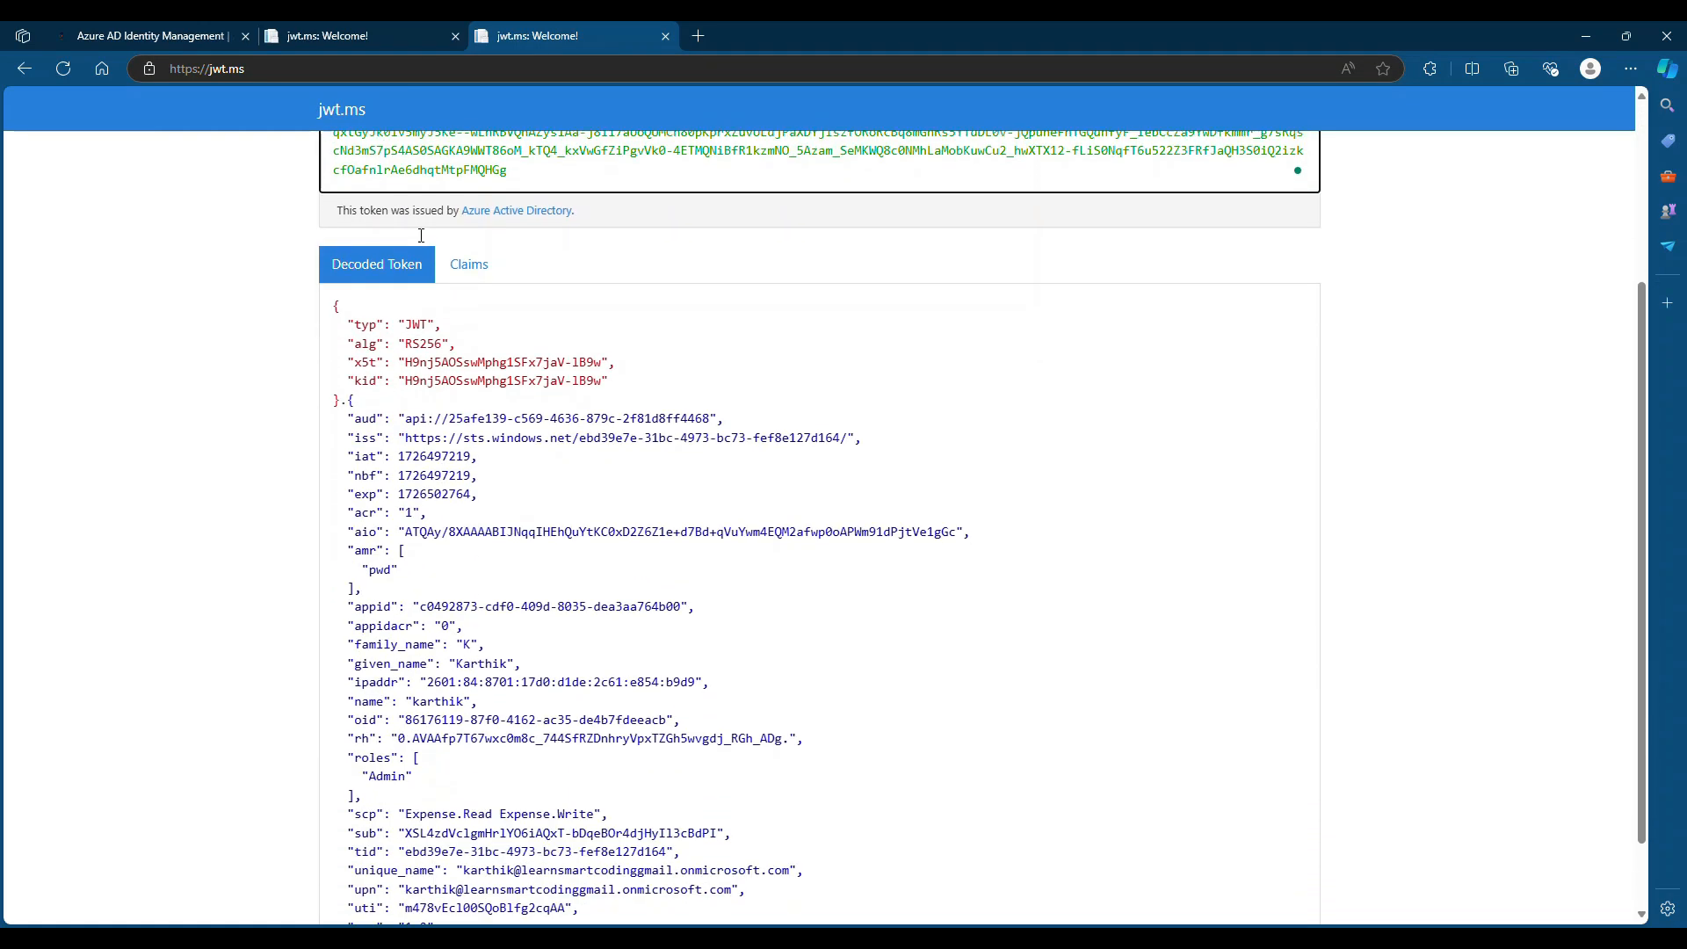
pyautogui.doubleClick(372, 670)
pyautogui.doubleClick(387, 688)
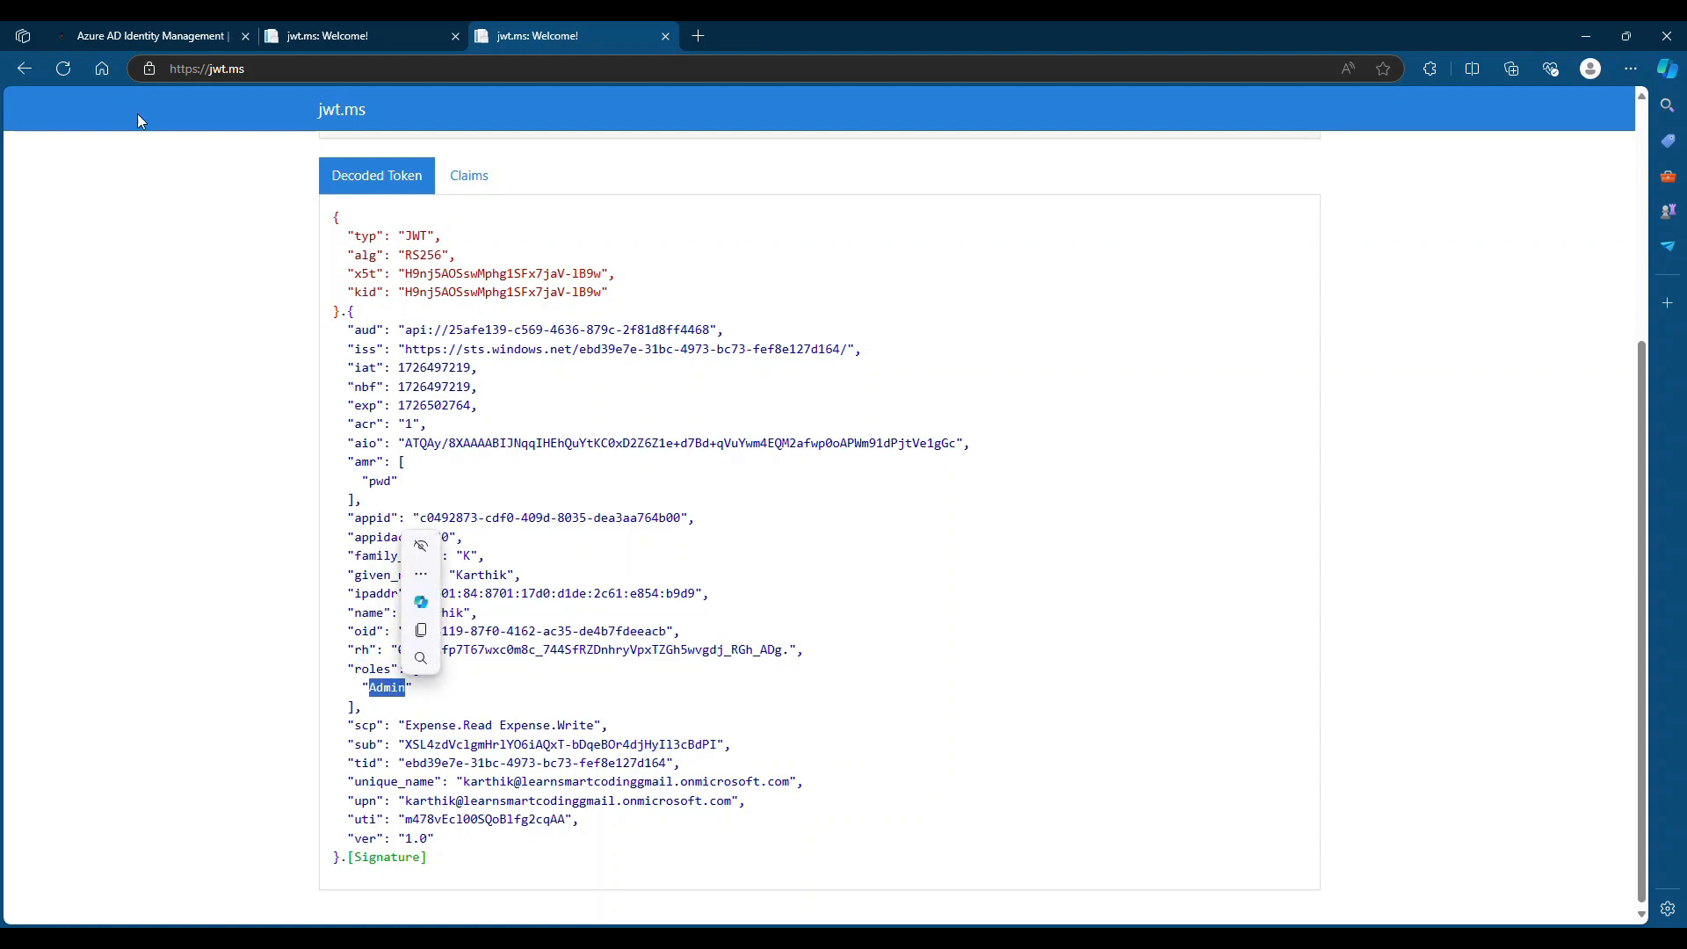
# - Log out of the sample app using redirect and choose the signed-in account for sign-out
pyautogui.click(145, 35)
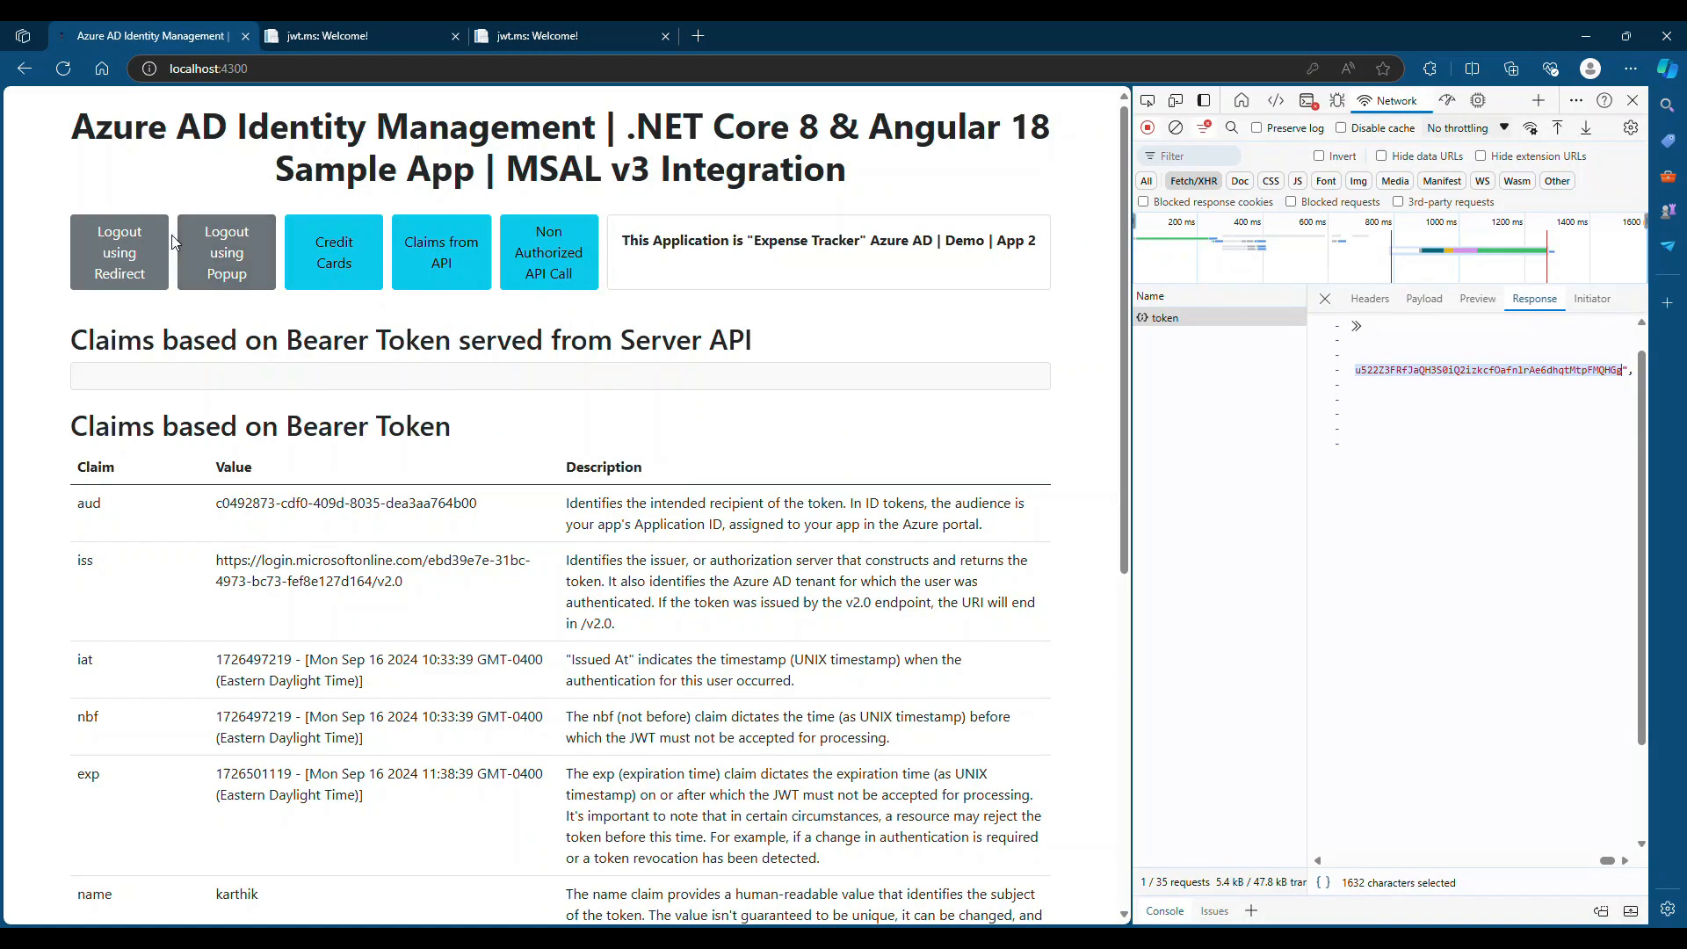
pyautogui.click(141, 248)
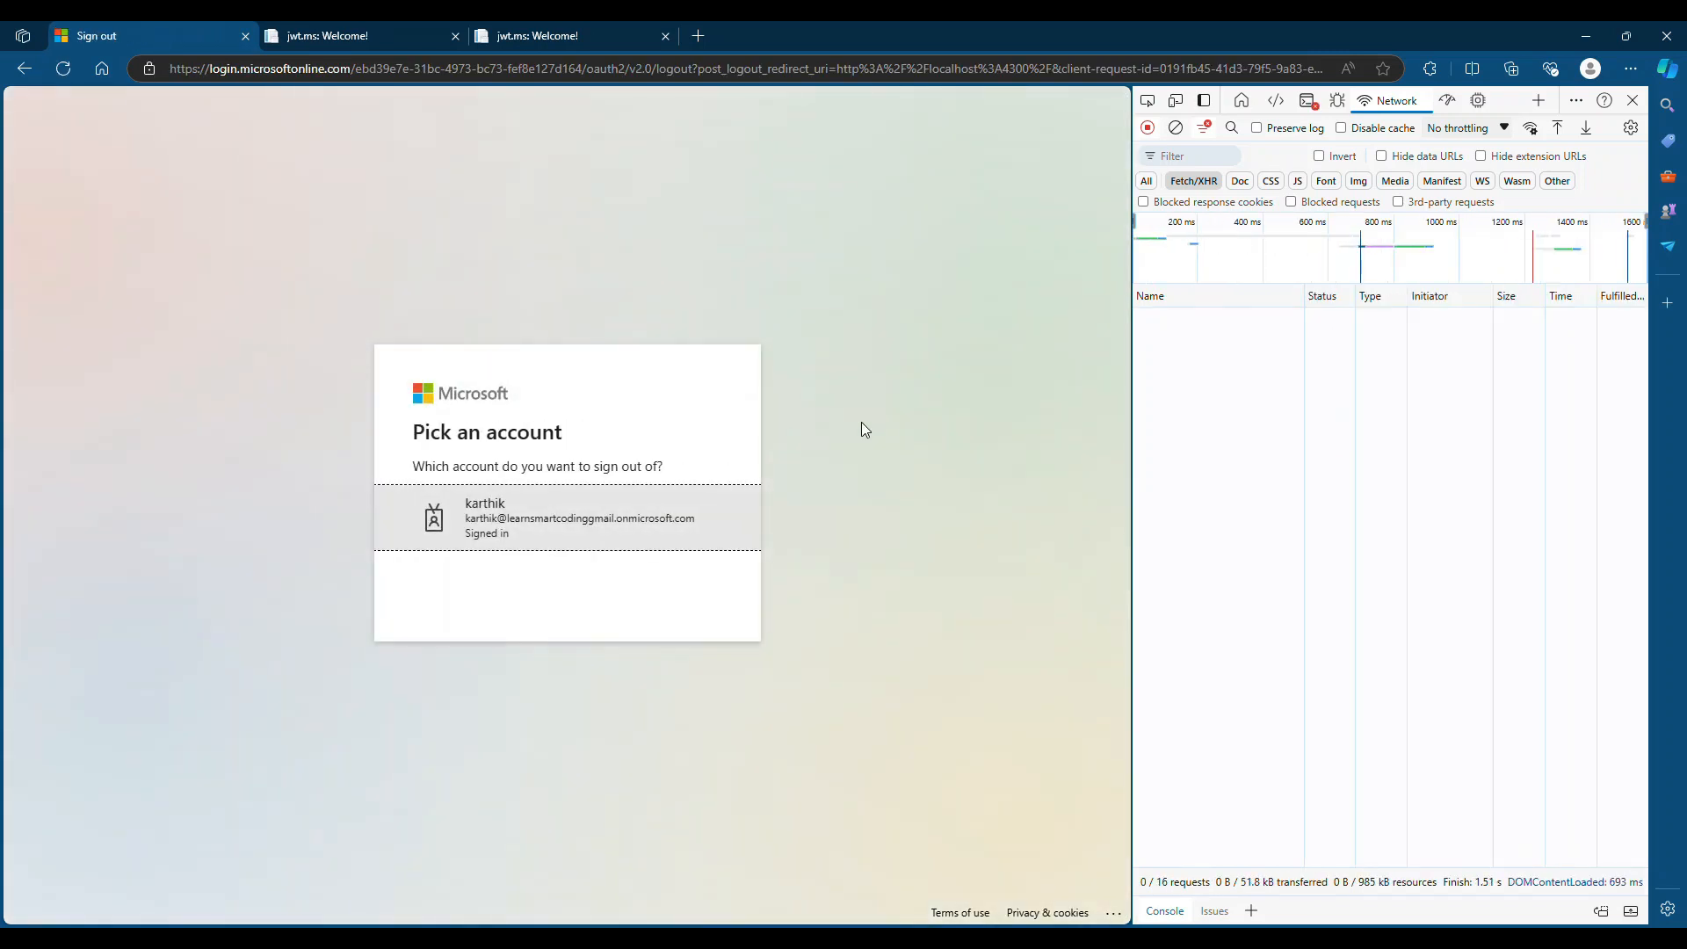
pyautogui.click(565, 512)
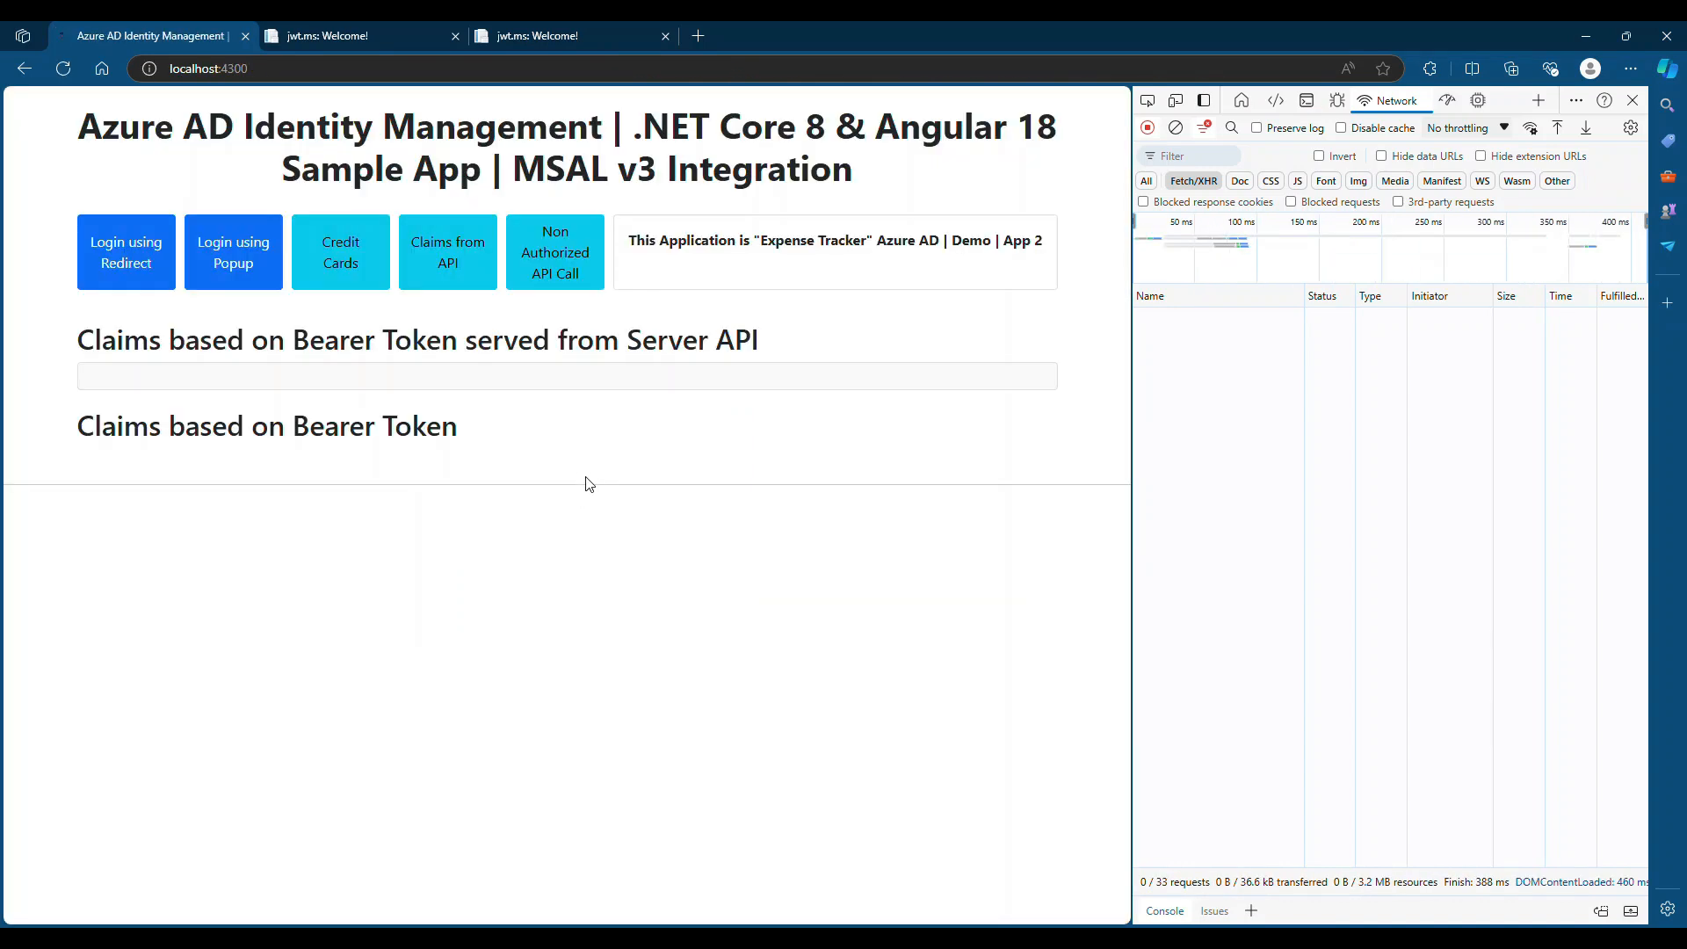
# - Sign in by redirect with the second listed account, entering its account password and postponing the Microsoft Authenticator setup
pyautogui.click(151, 279)
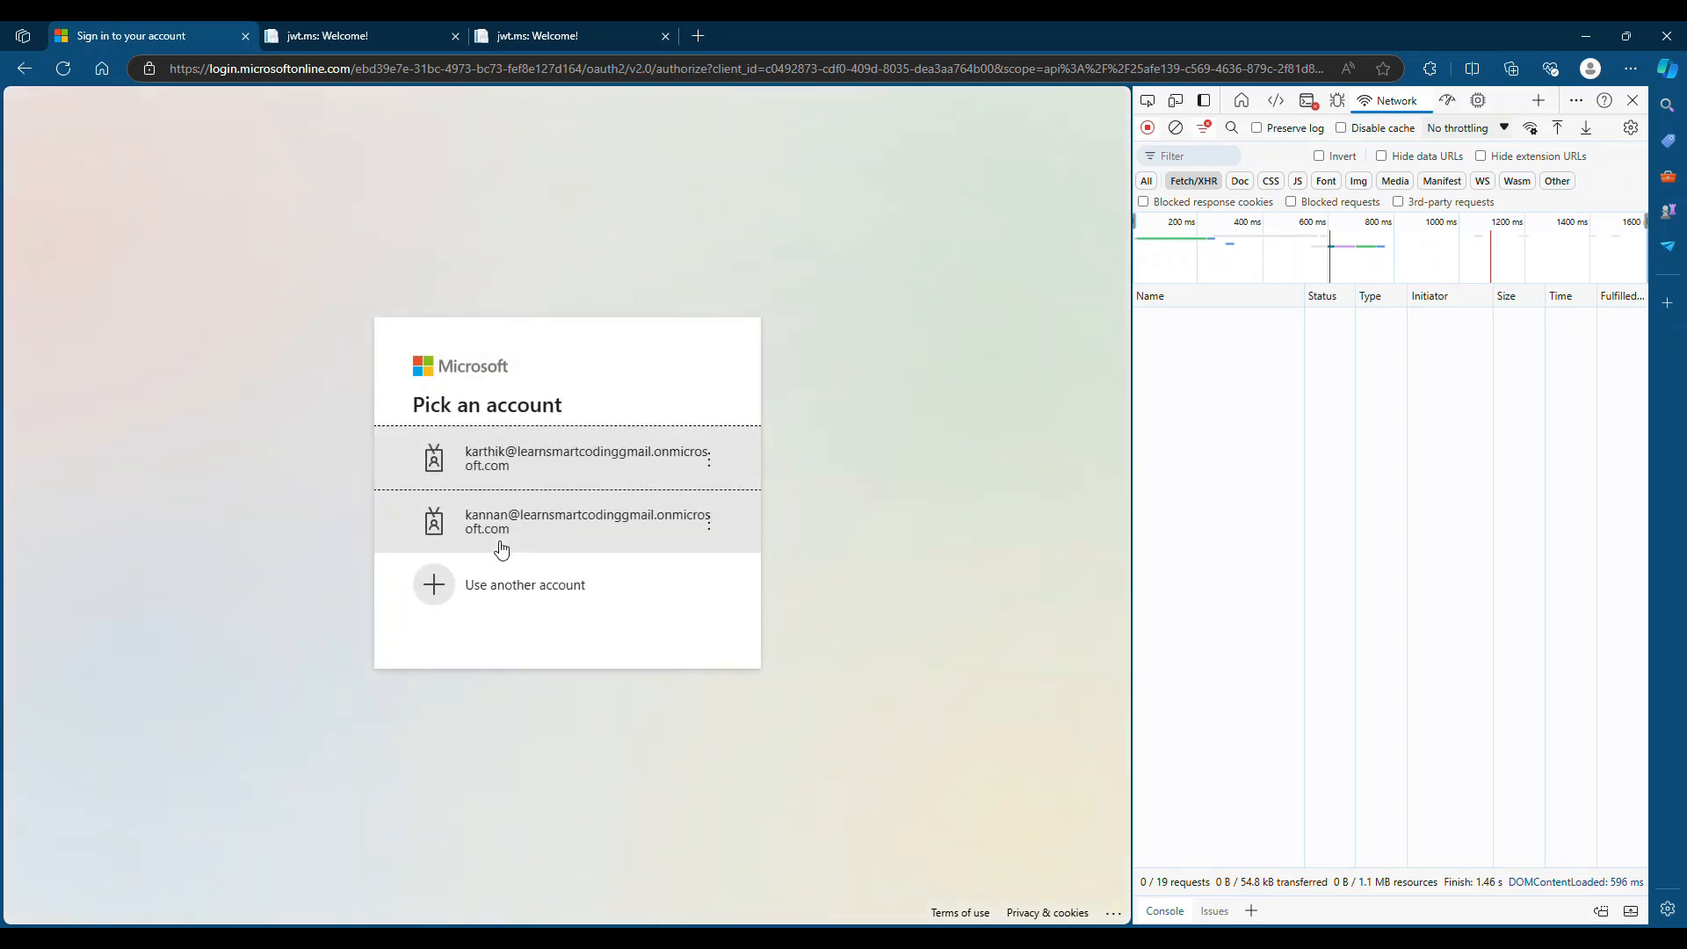
pyautogui.click(556, 550)
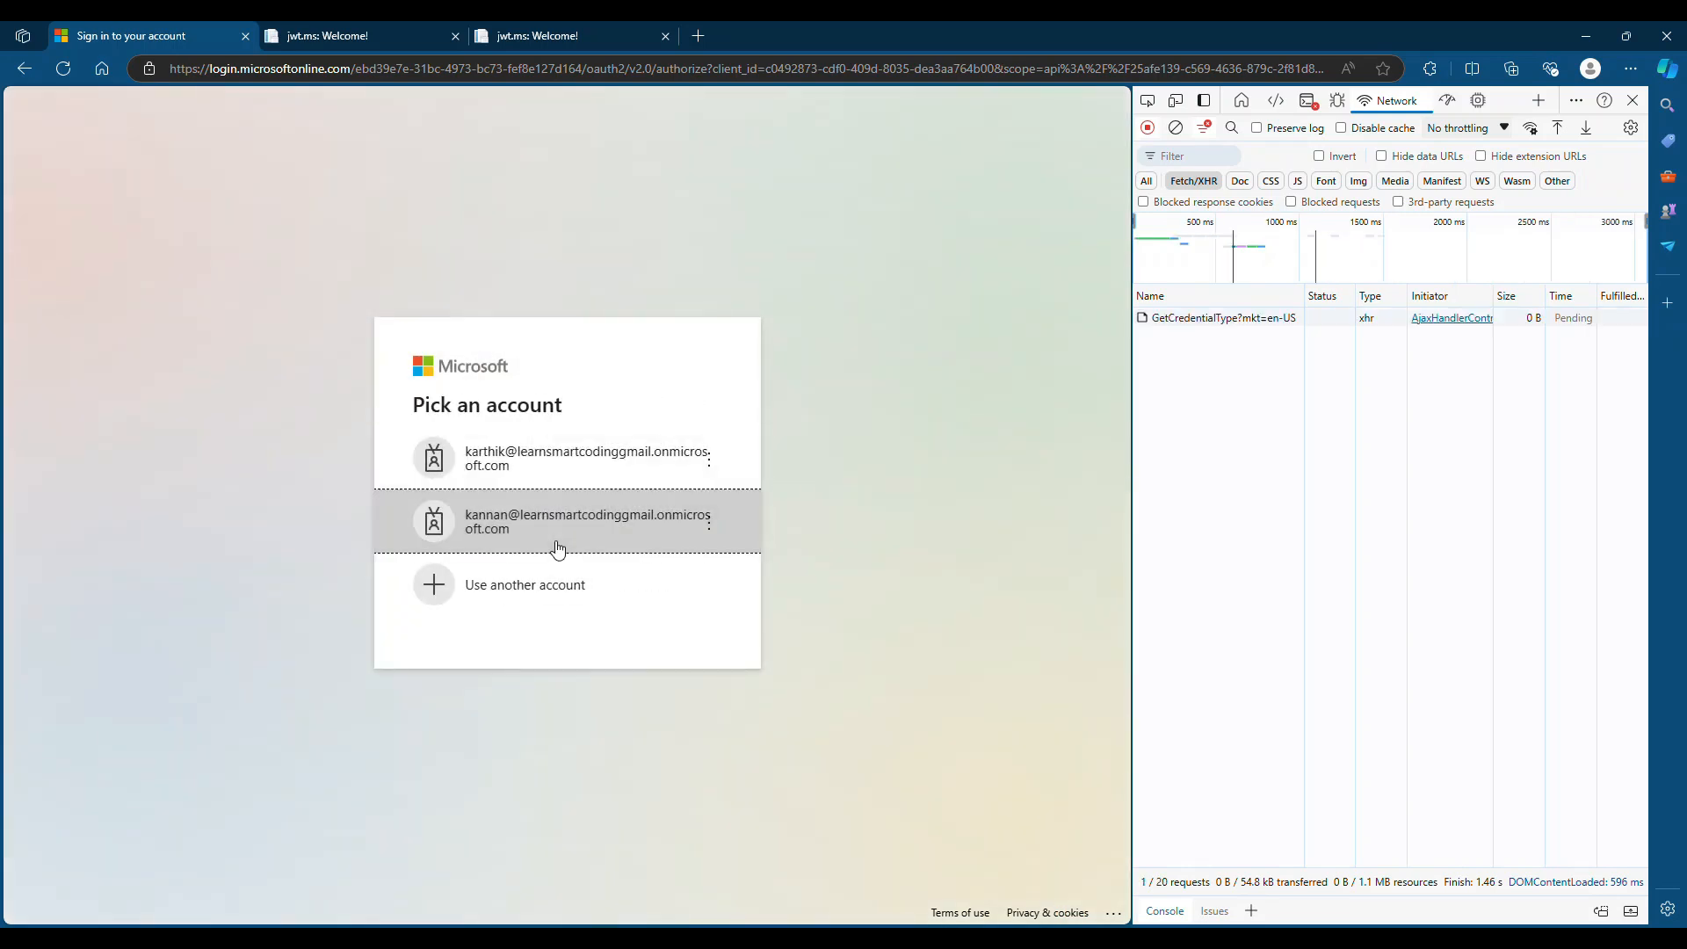
pyautogui.hotkey('ctrl', 'v')
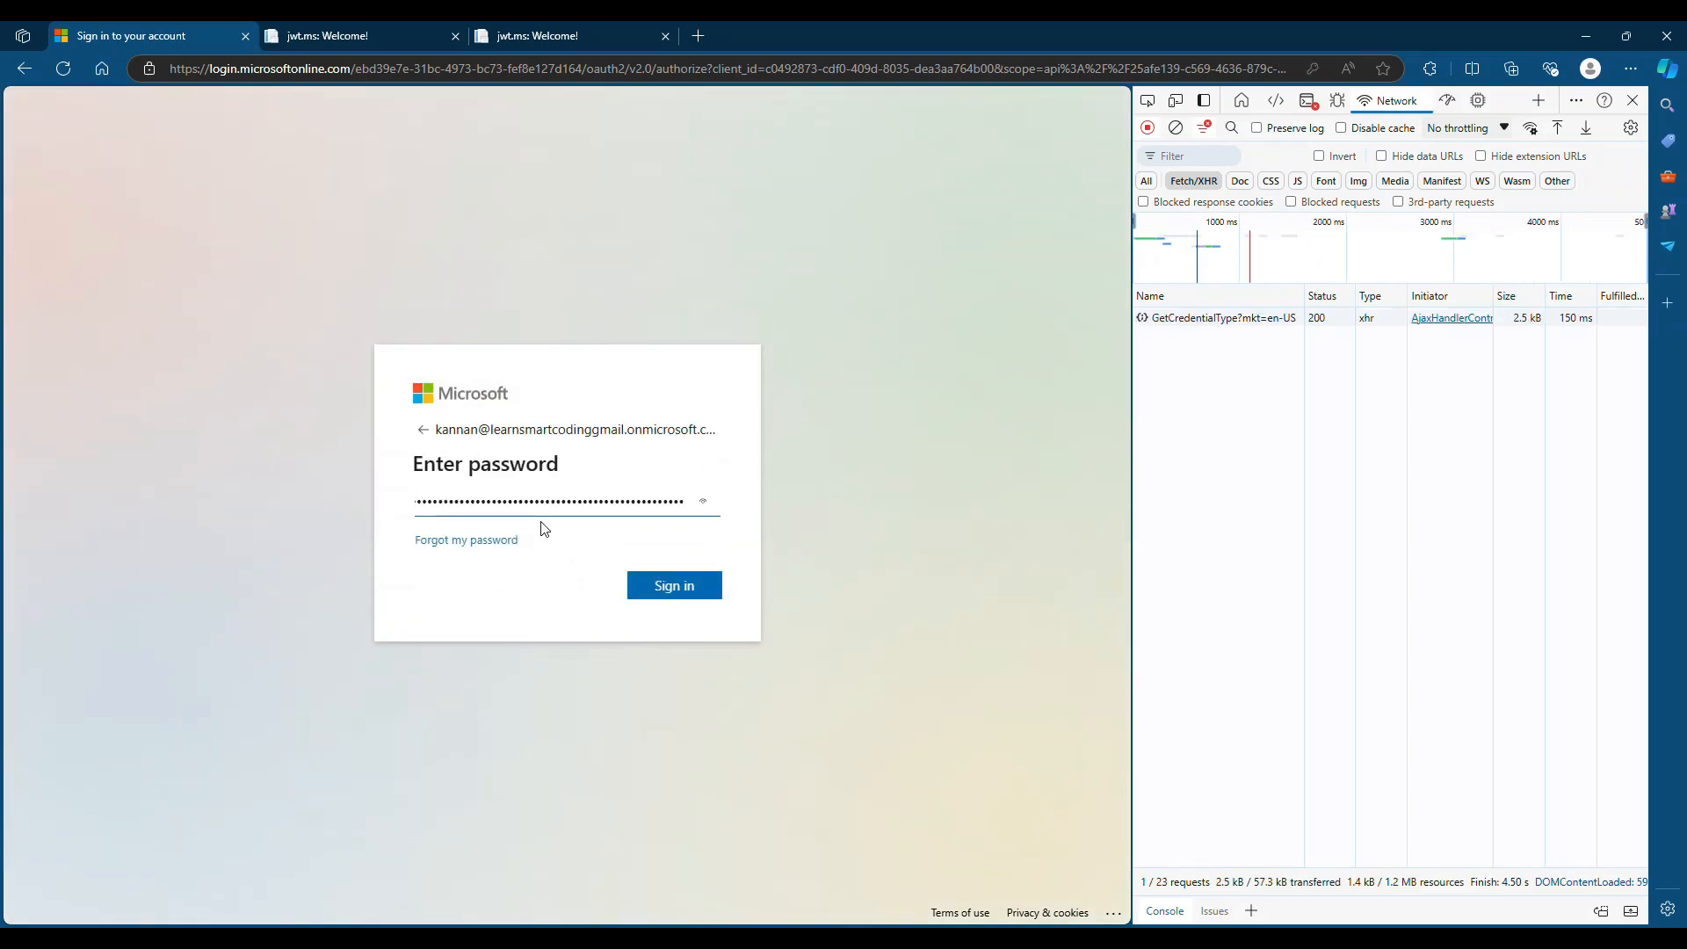
pyautogui.hotkey('ctrl', 'a')
pyautogui.press('BackSpace')
pyautogui.press('Escape')
pyautogui.hotkey('ctrl', 'v')
pyautogui.press('Return')
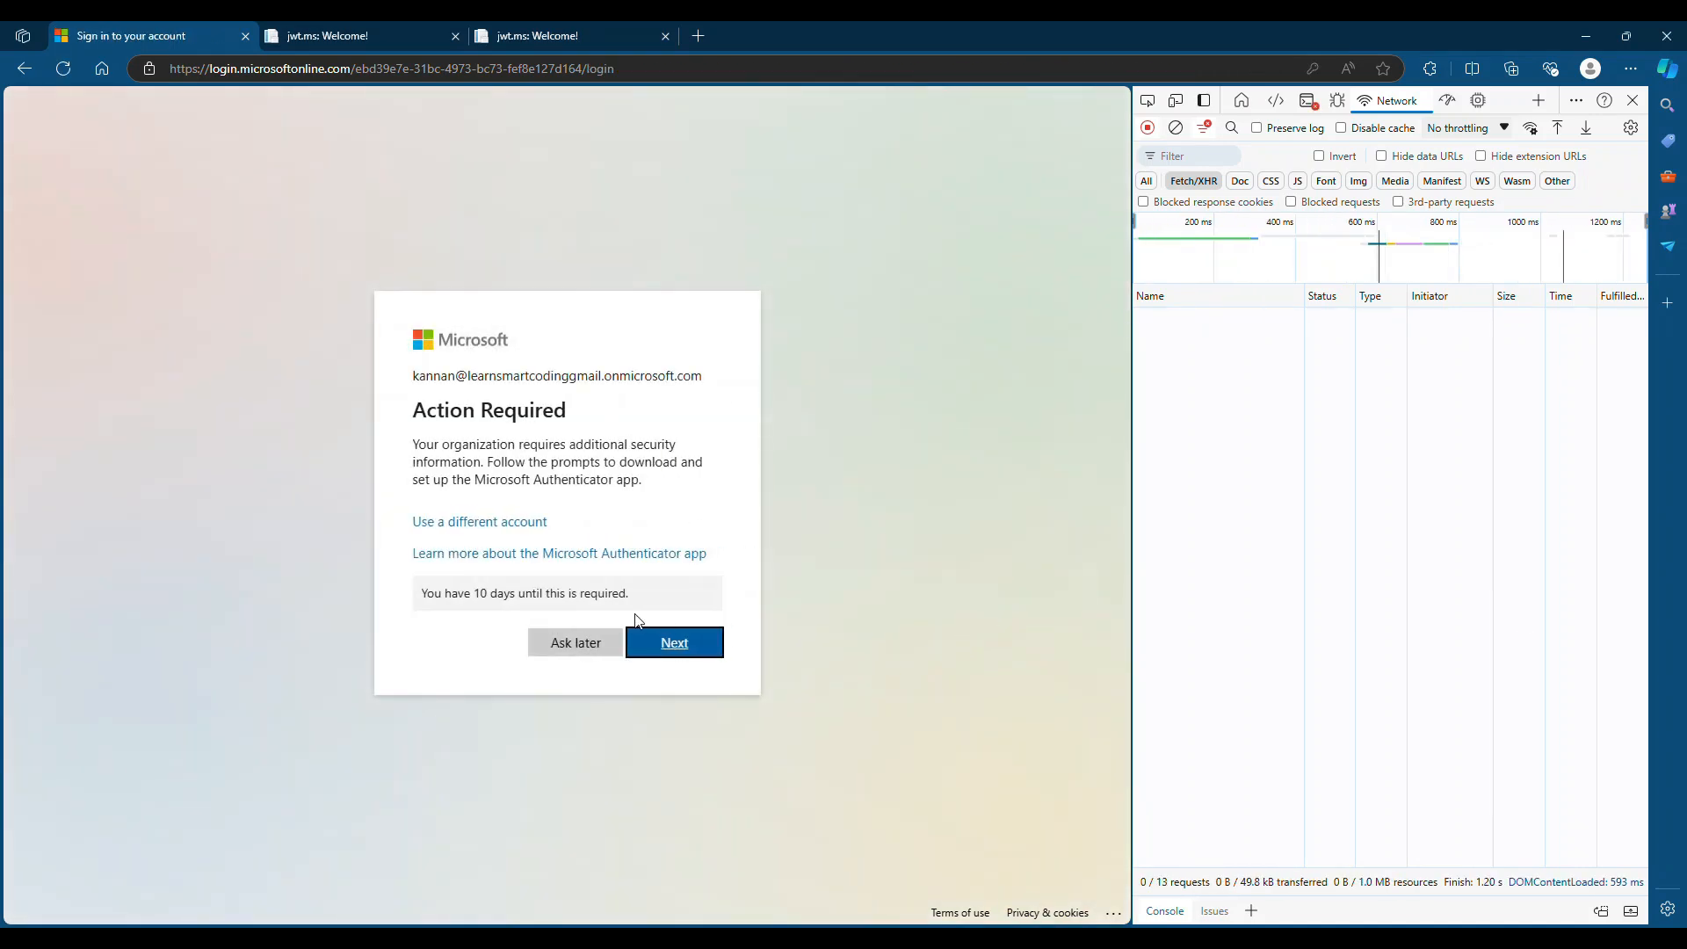
pyautogui.click(569, 644)
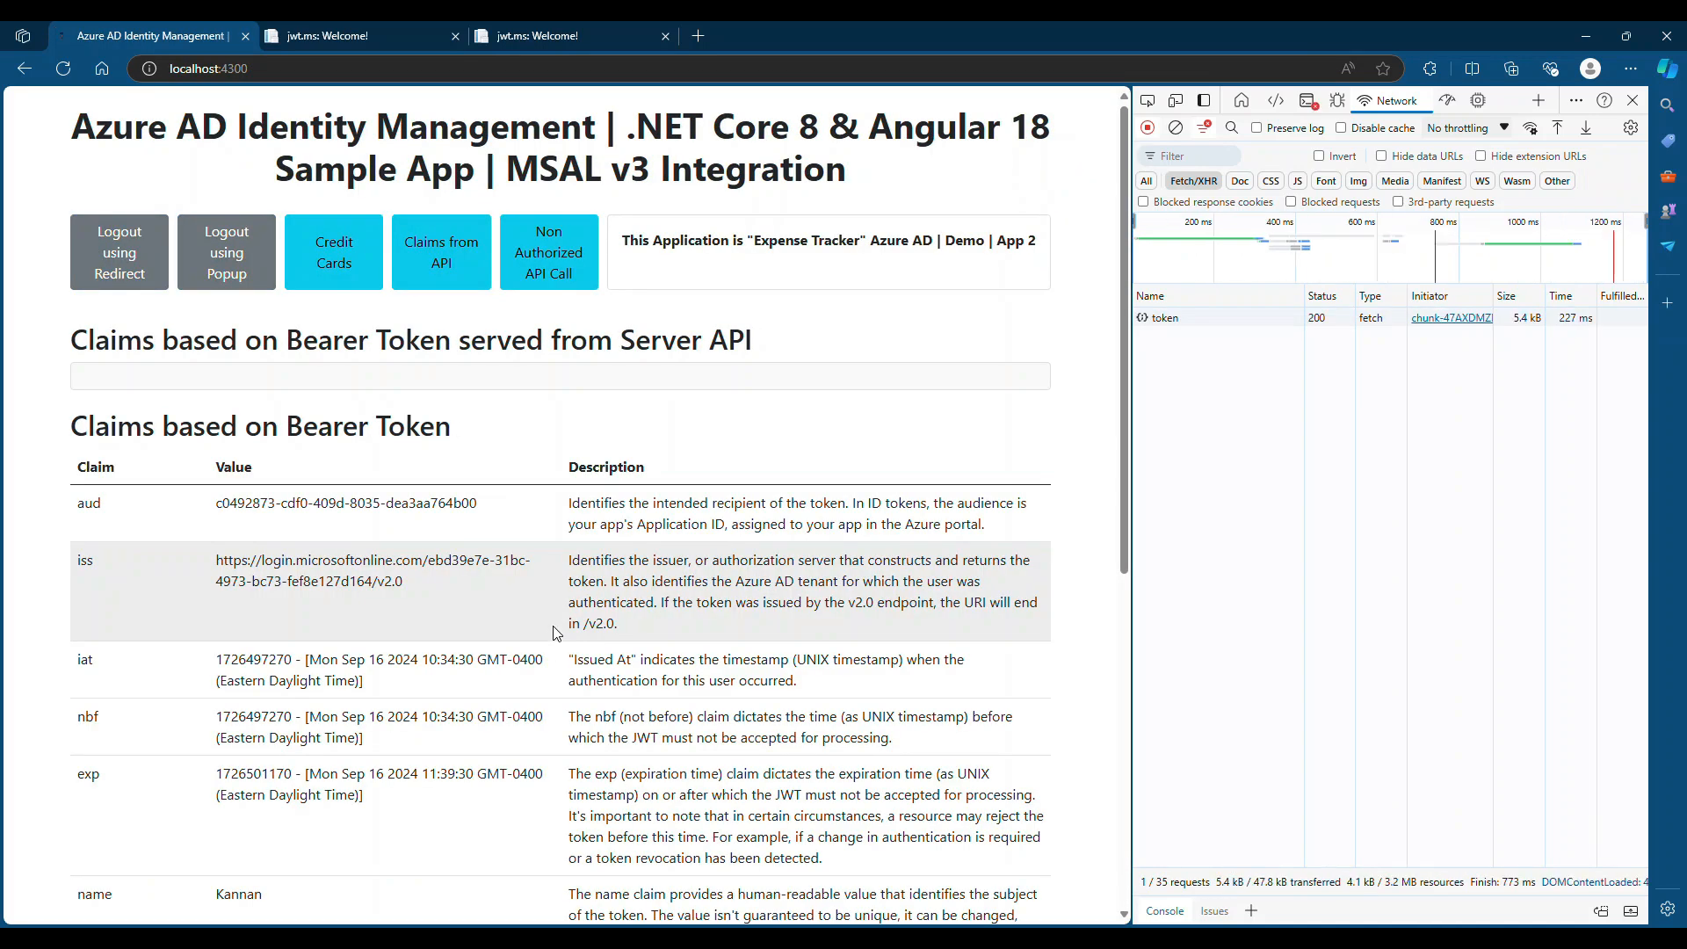
# - Copy the second account's access_token value from the token response, excluding the closing quote and comma
pyautogui.click(1202, 320)
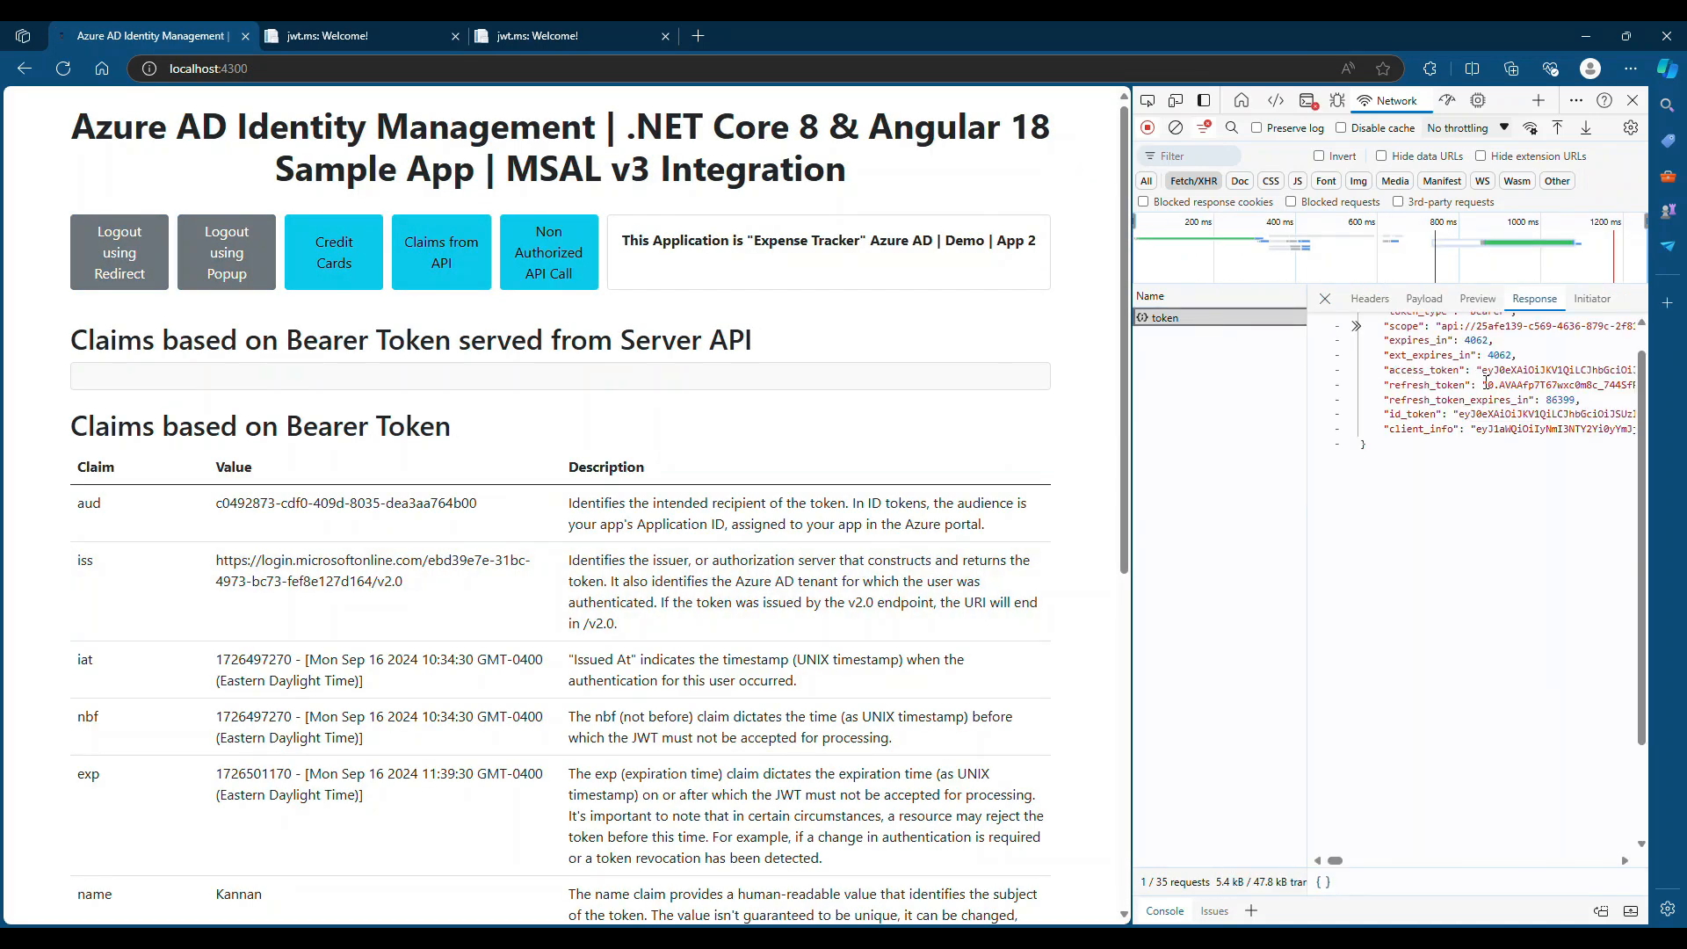
pyautogui.moveTo(1484, 373); pyautogui.dragTo(1520, 372)
pyautogui.hotkey('shift', 'End')
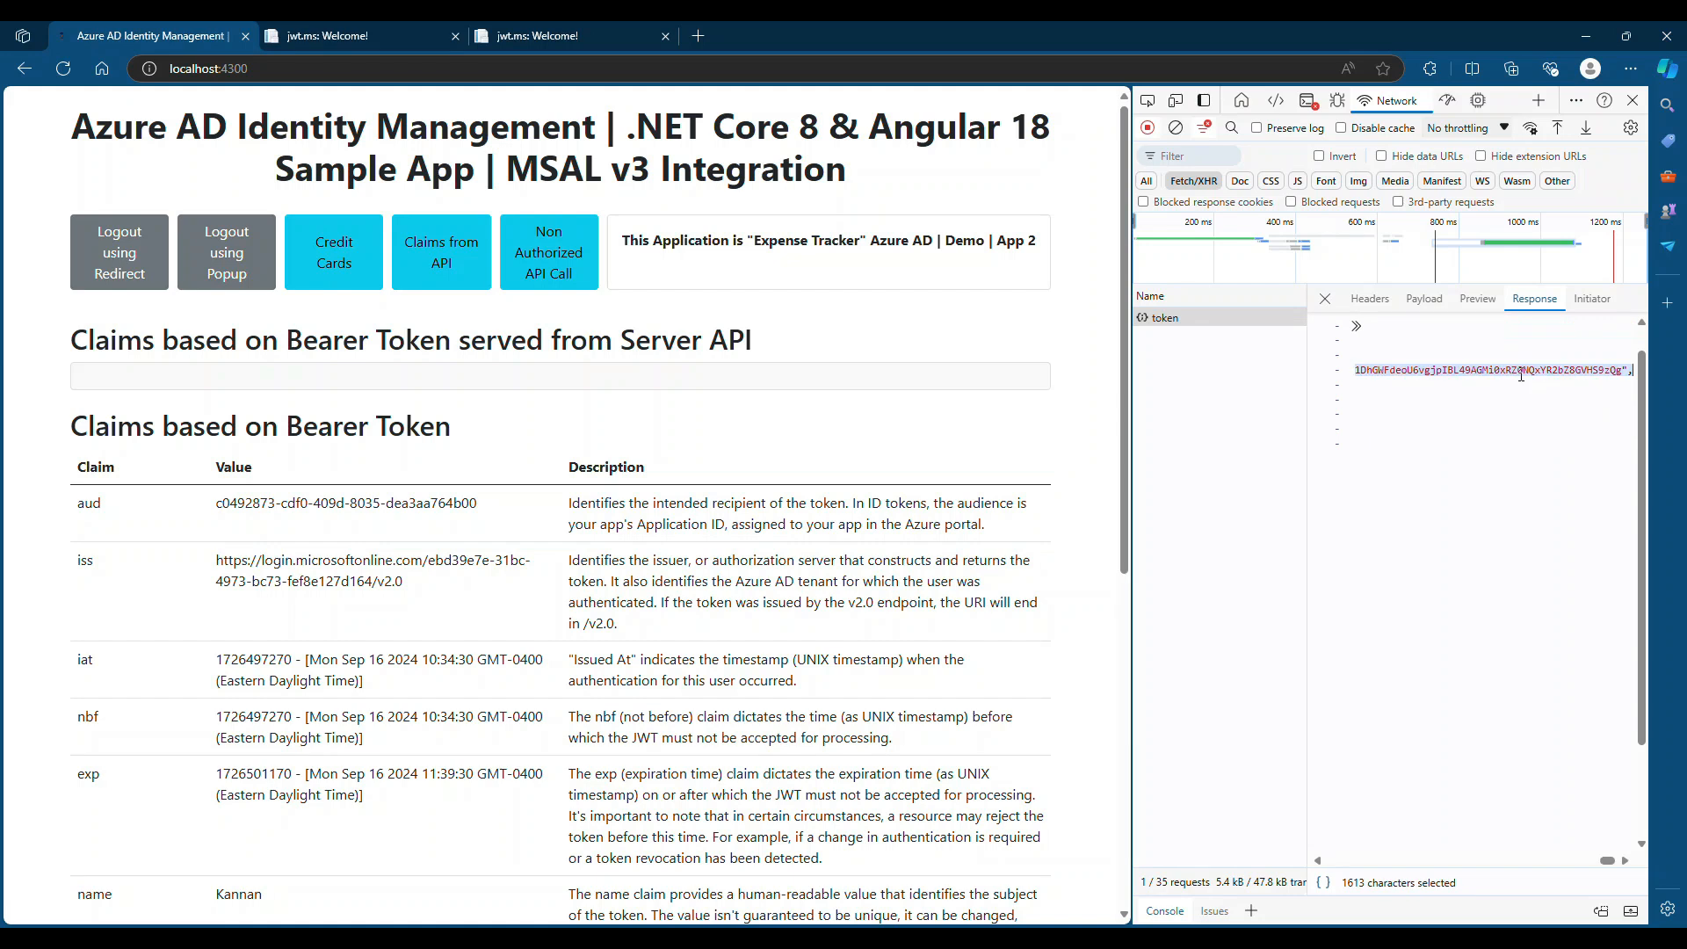
pyautogui.hotkey('shift', 'Down')
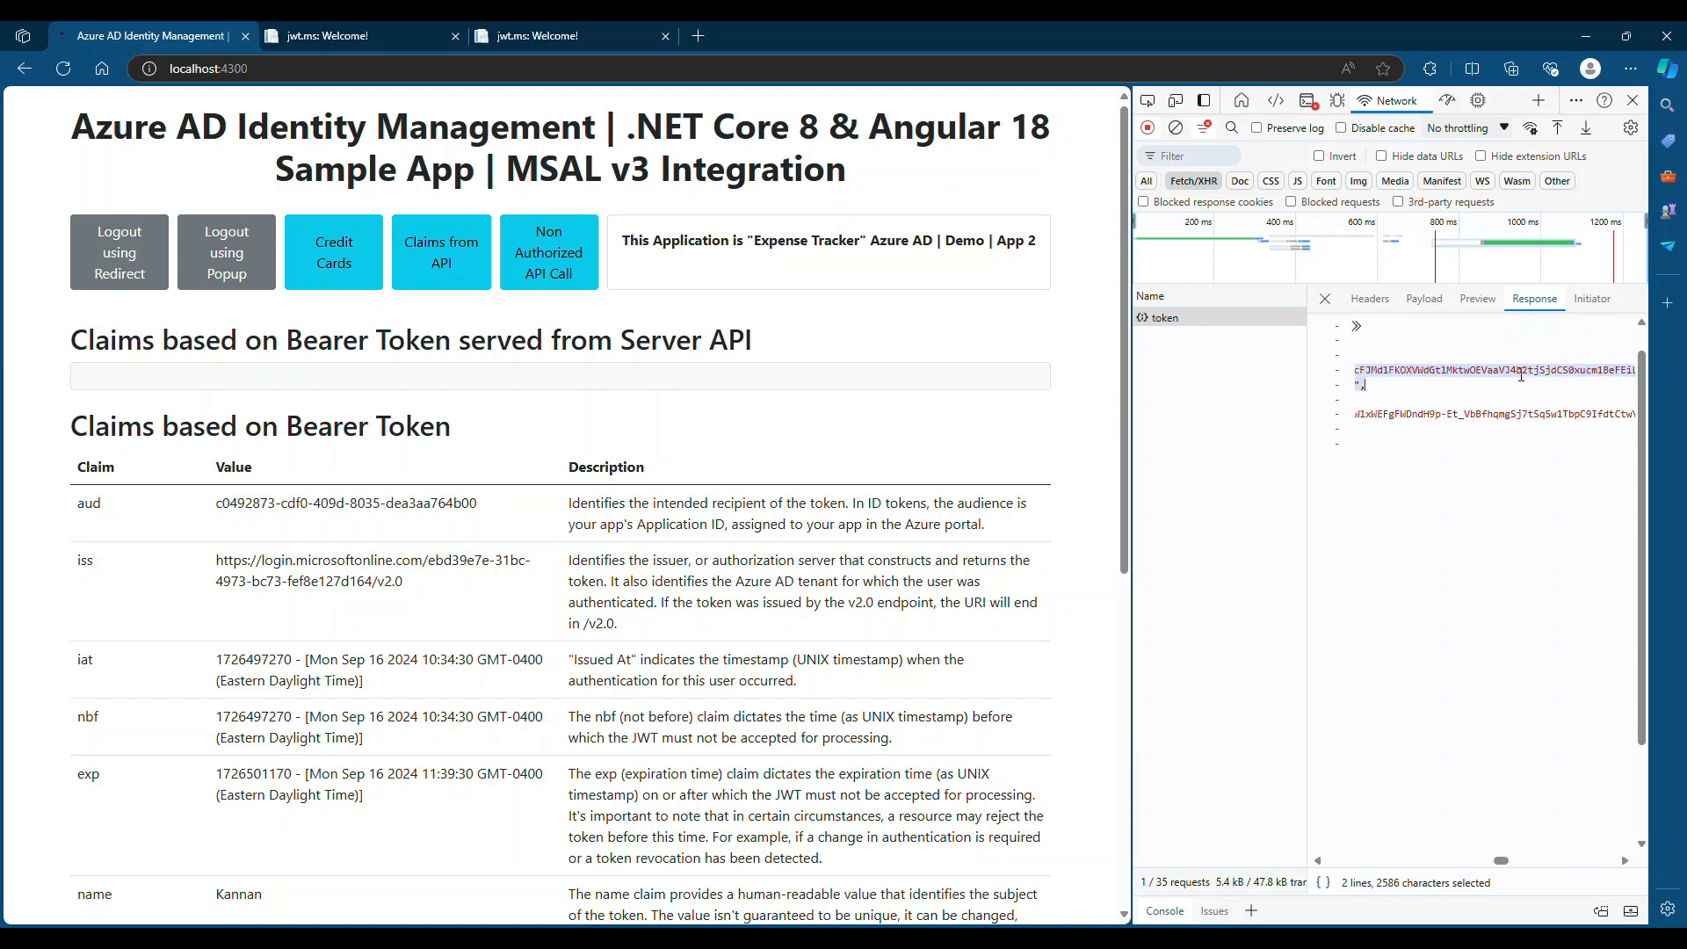
pyautogui.hotkey('shift', 'Left')
pyautogui.hotkey('shift', 'Left')
pyautogui.press('Home')
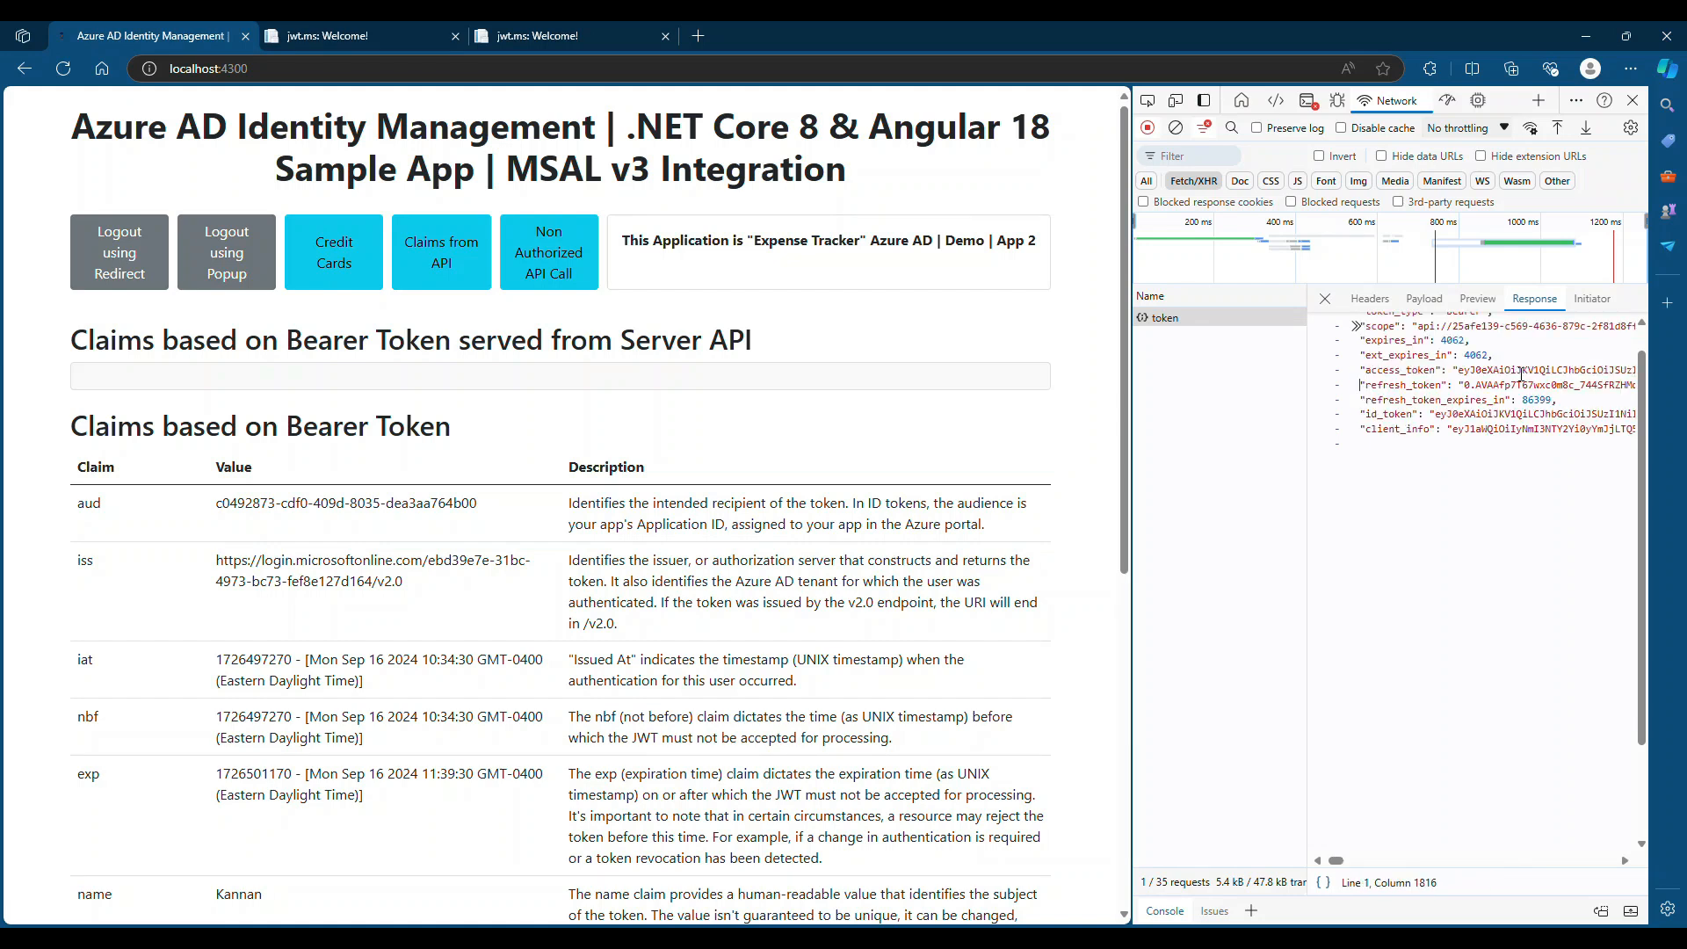
pyautogui.moveTo(1460, 370); pyautogui.dragTo(1476, 371)
pyautogui.hotkey('shift', 'End')
pyautogui.hotkey('shift', 'Left')
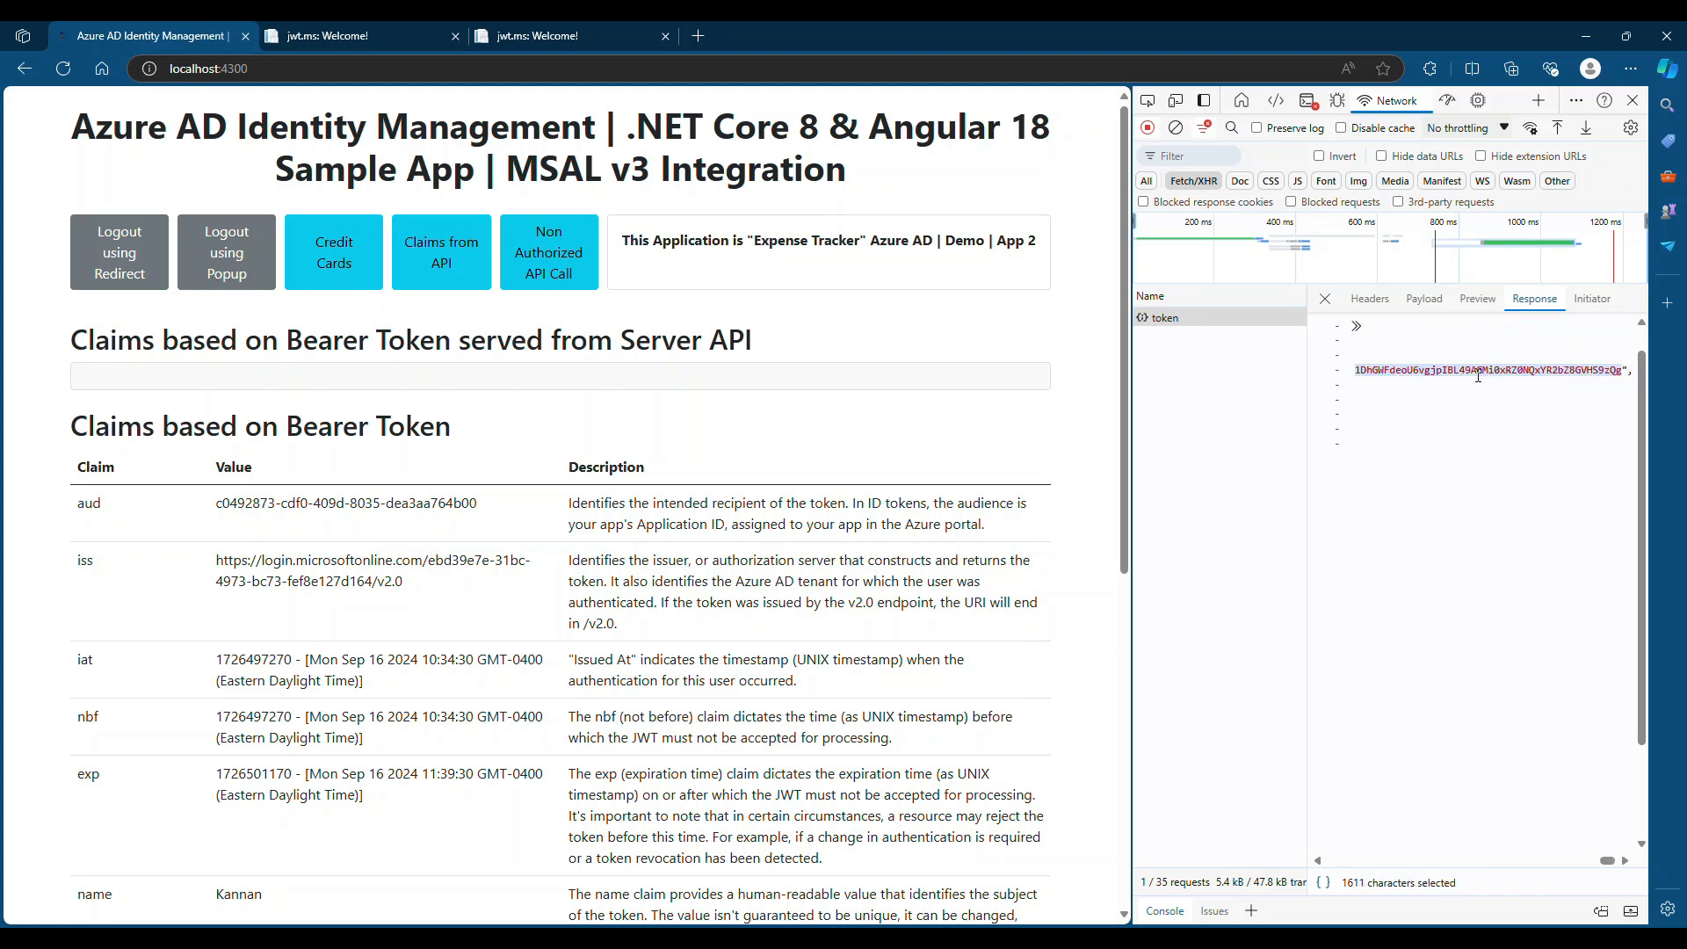
# - Replace the token in jwt.ms with the second account's access token and examine the decoded claims for roles
pyautogui.click(577, 32)
pyautogui.hotkey('ctrl', 'v')
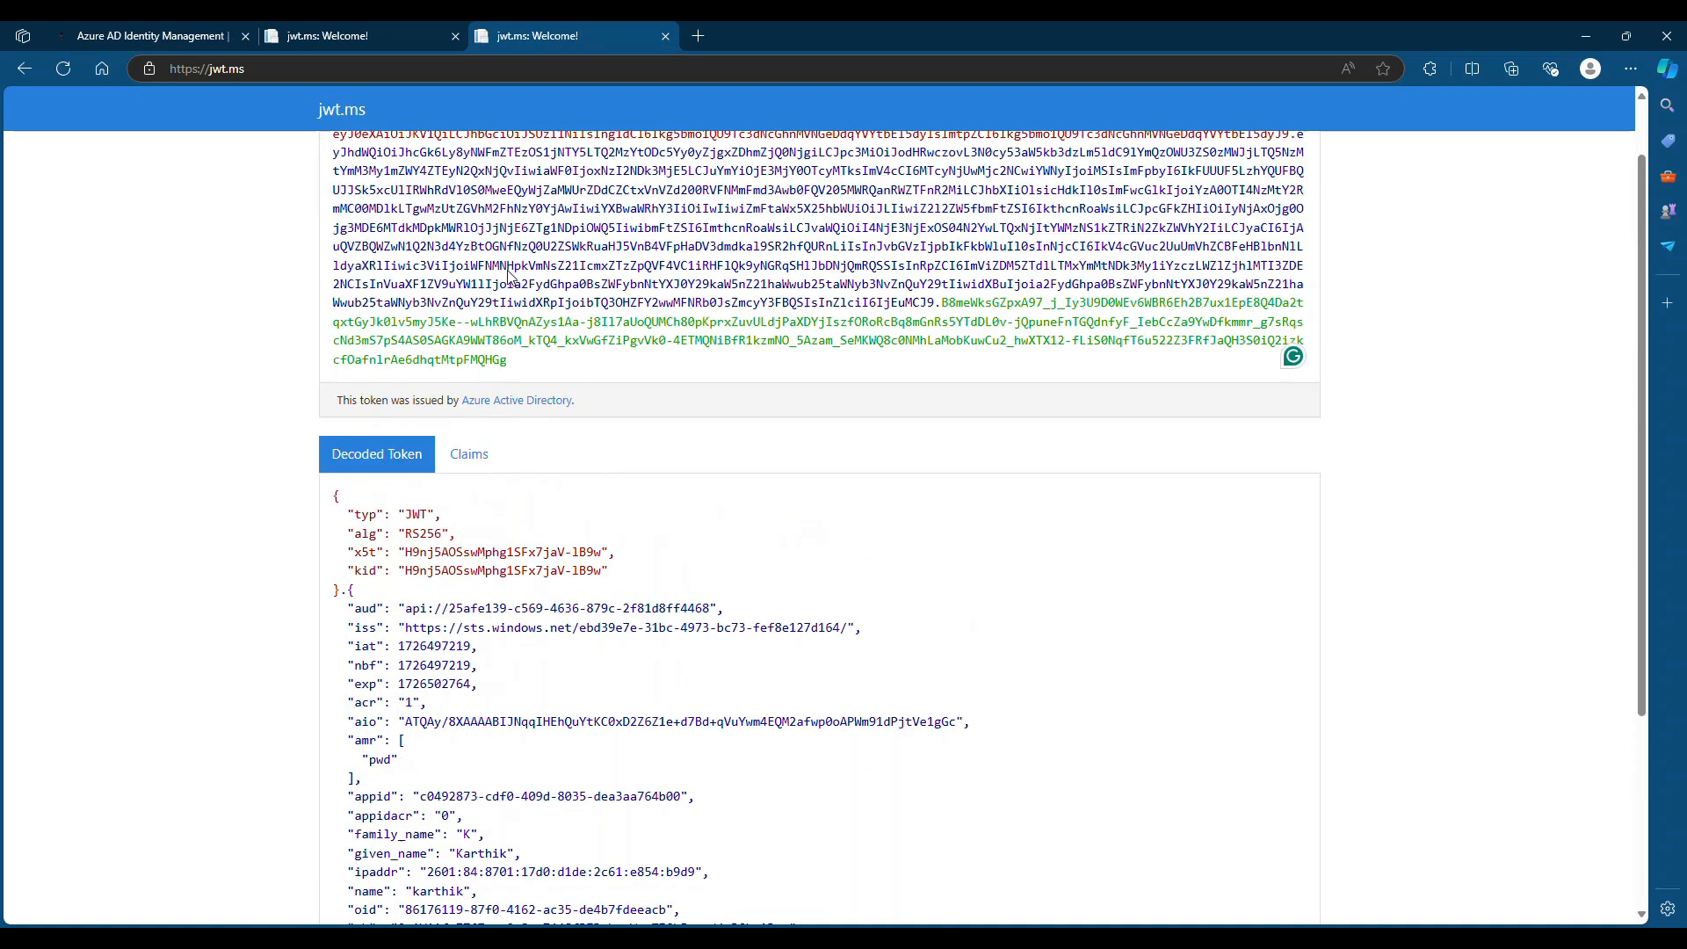
pyautogui.hotkey('ctrl', 'a')
pyautogui.hotkey('ctrl', 'c')
pyautogui.press('BackSpace')
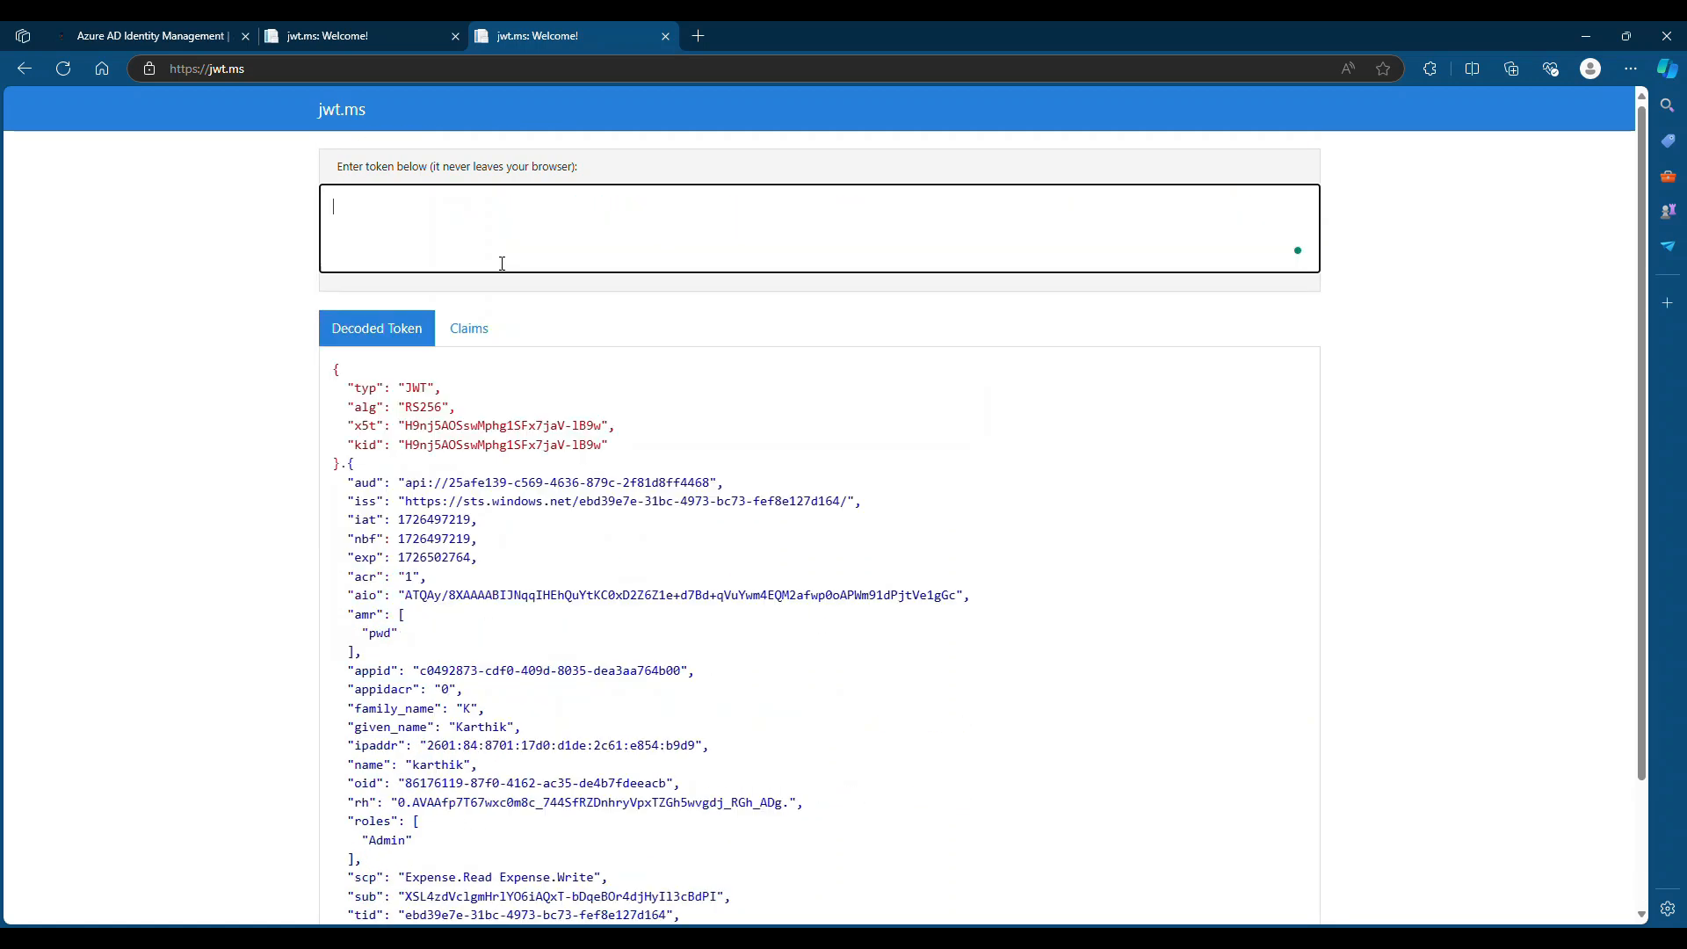
pyautogui.hotkey('ctrl', 'v')
pyautogui.scroll(-3, 503, 264)
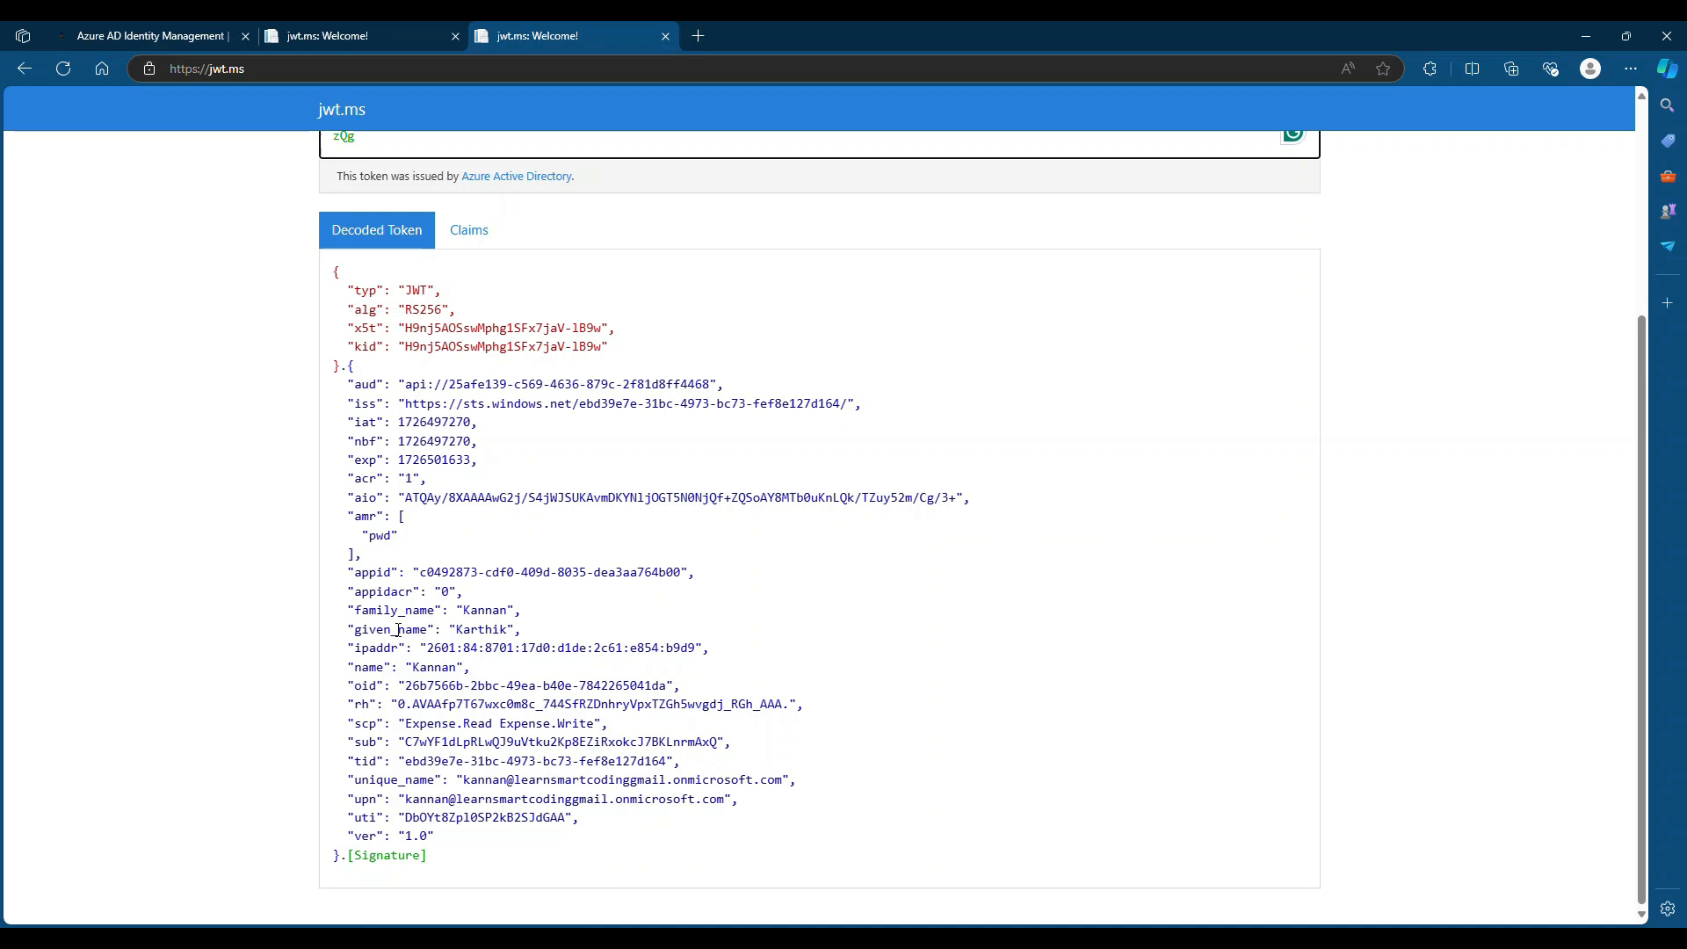
# - Switch to the Azure portal and open the users and groups of the enterprise application "Expense Tracker API - Single Tenant - App 2"
pyautogui.hotkey('alt', 'Tab')
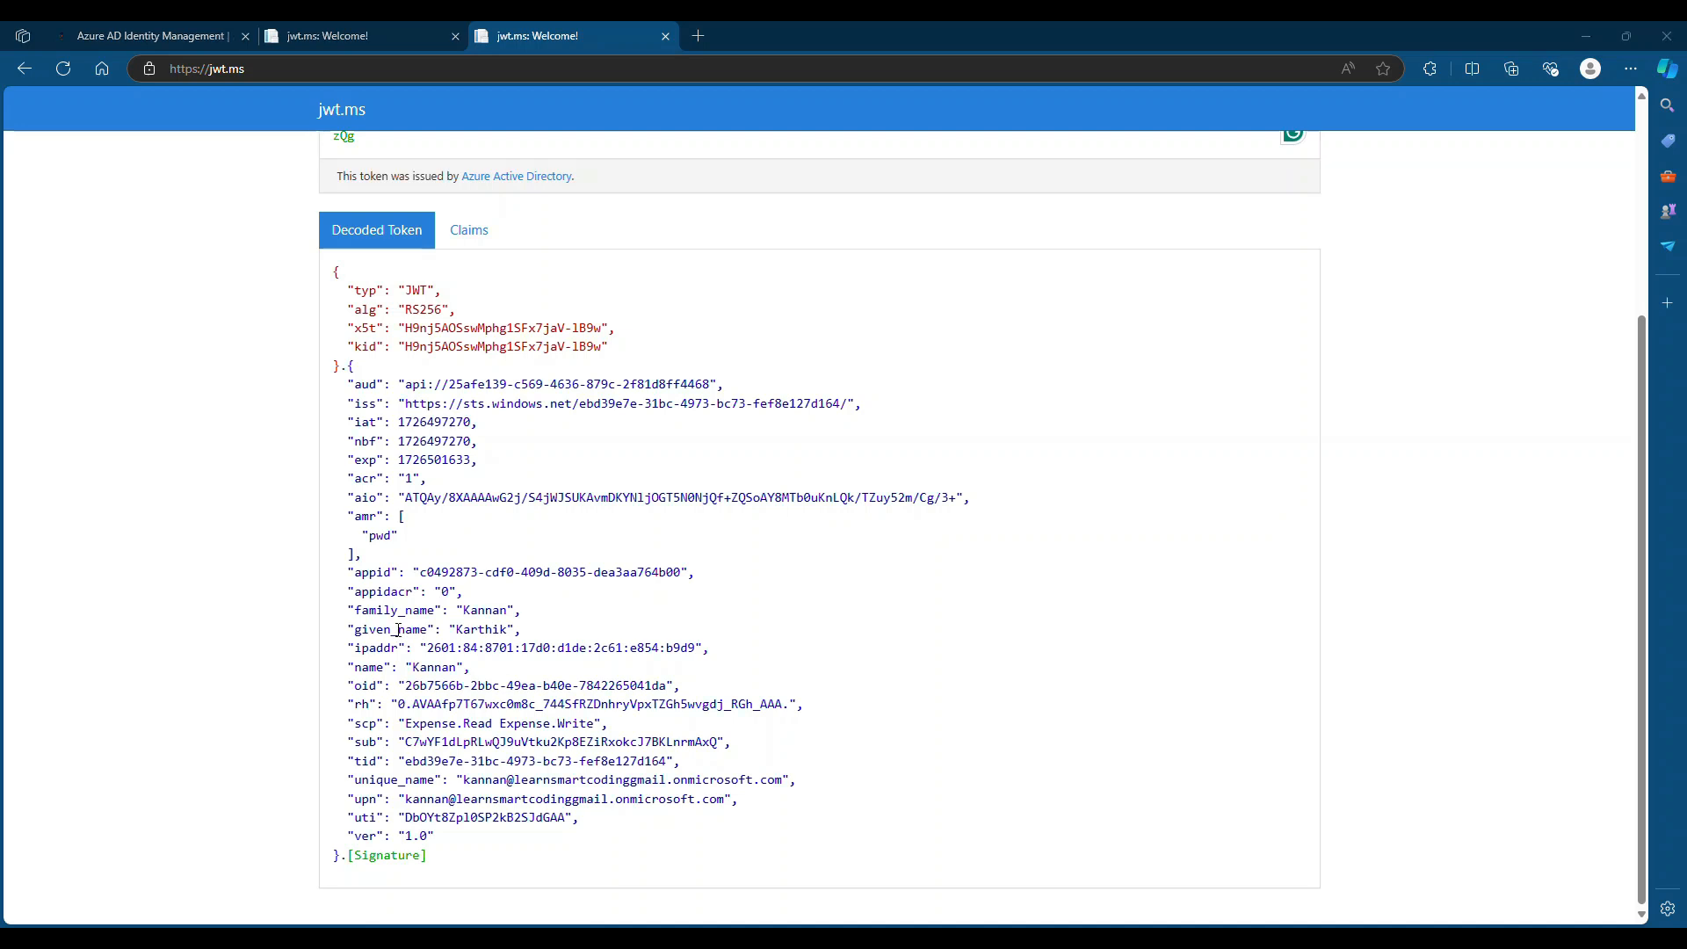
pyautogui.hotkey('alt', 'Tab')
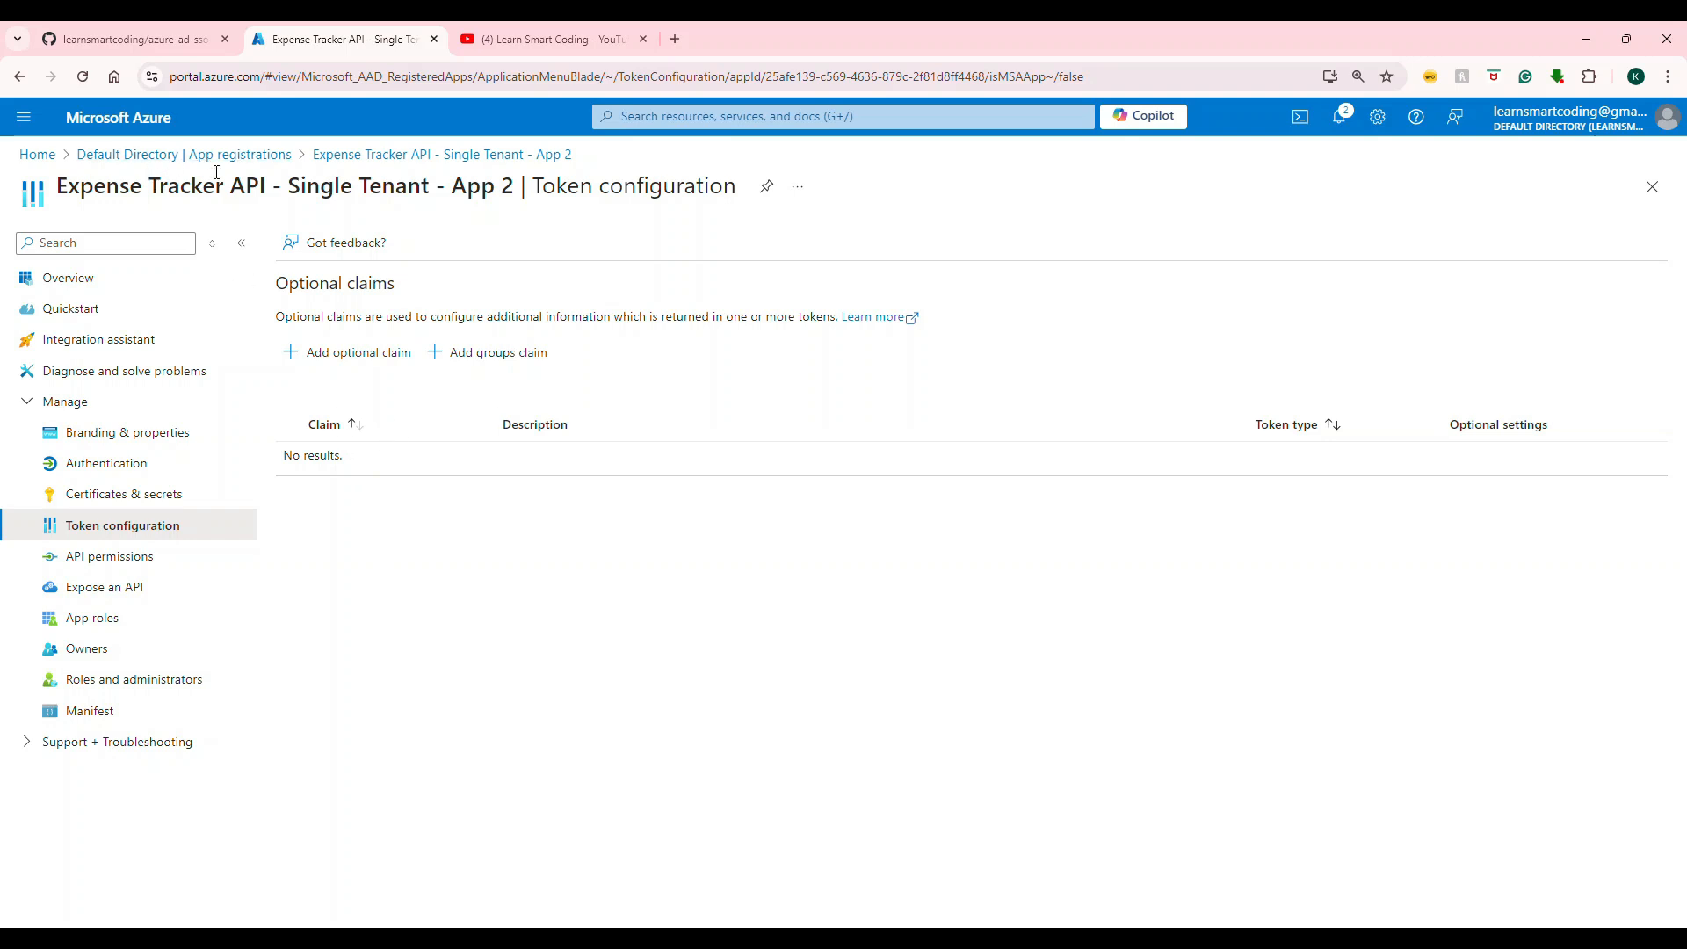
pyautogui.click(760, 122)
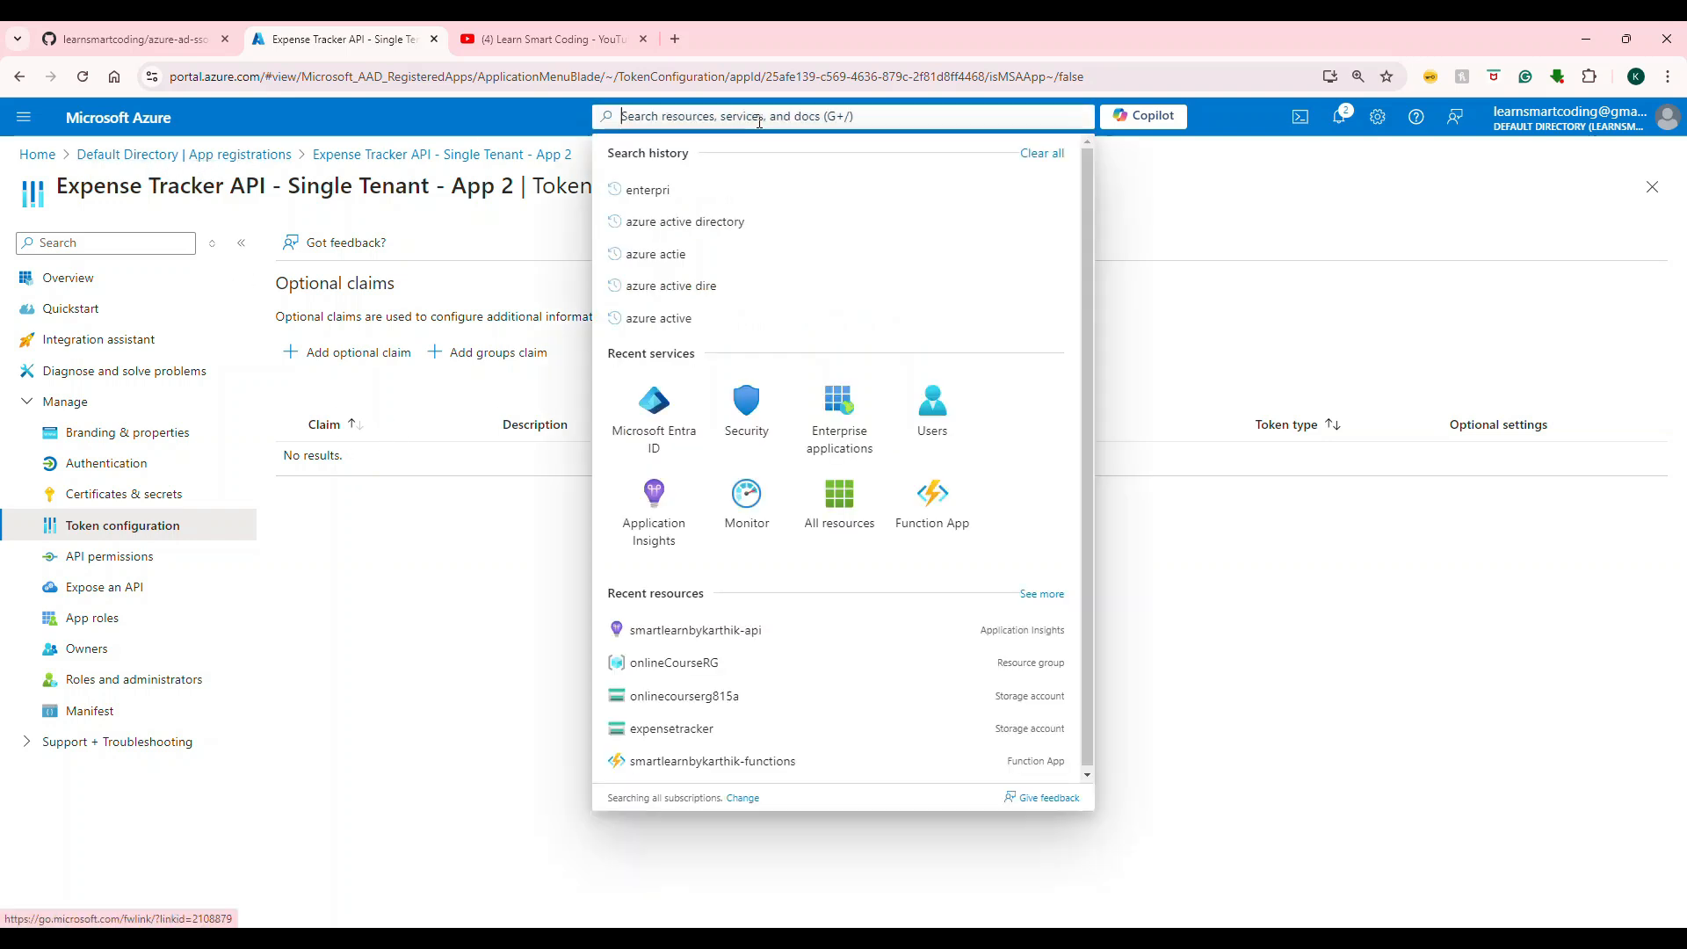
pyautogui.click(839, 406)
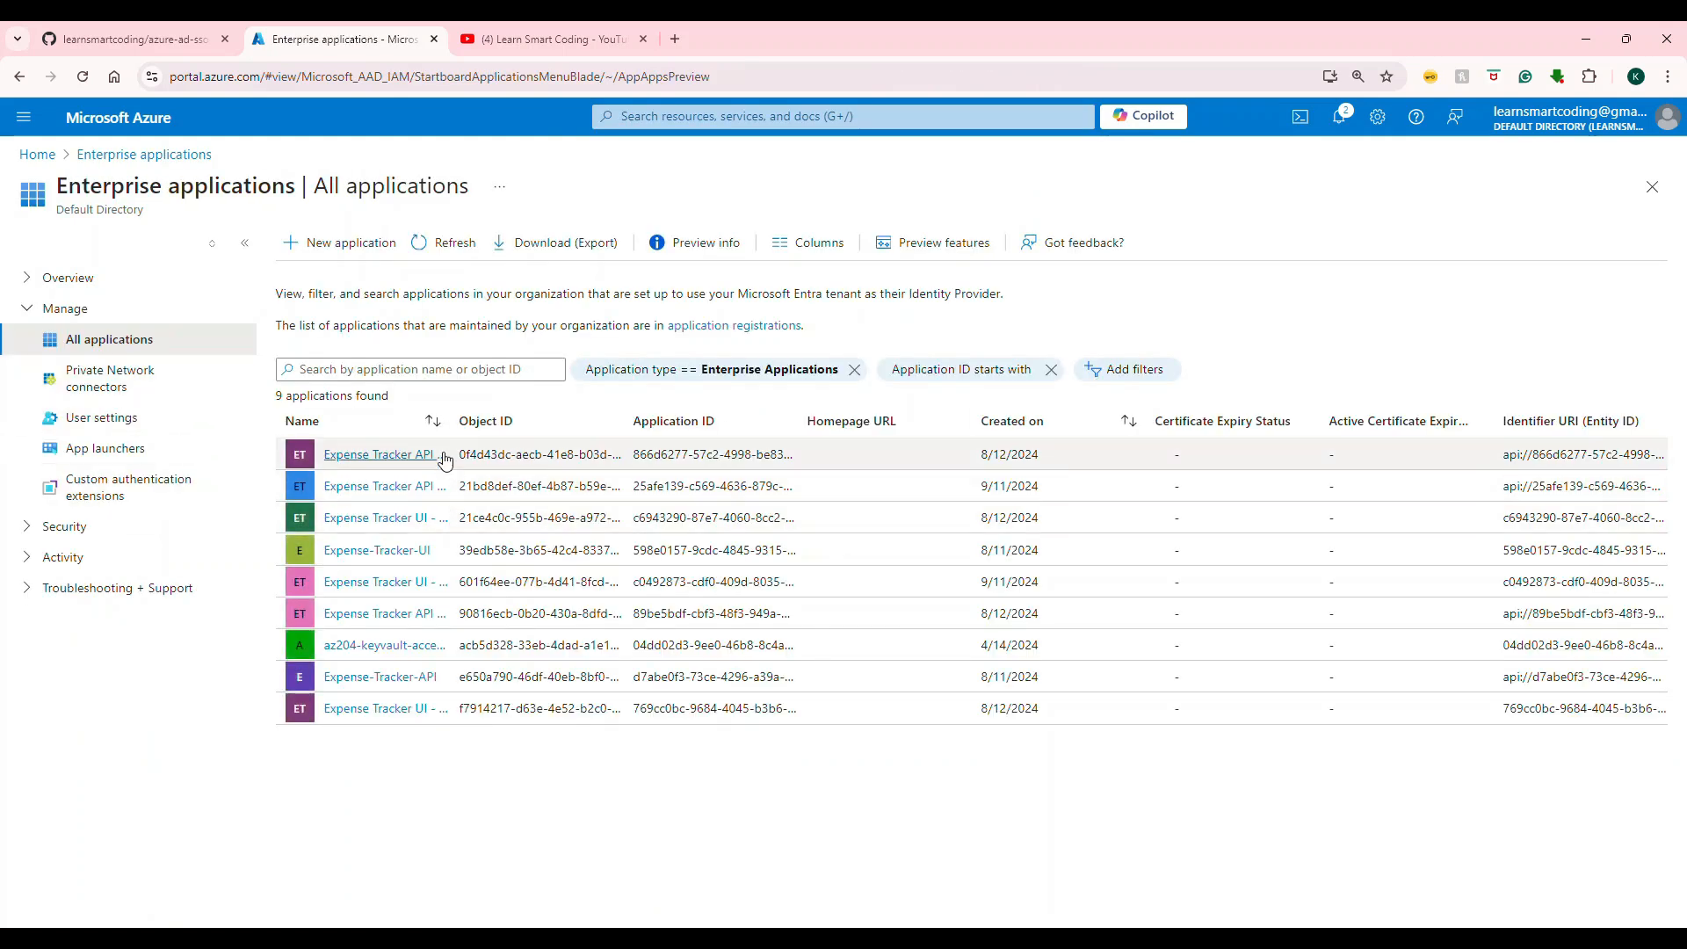
pyautogui.moveTo(451, 425); pyautogui.dragTo(600, 425)
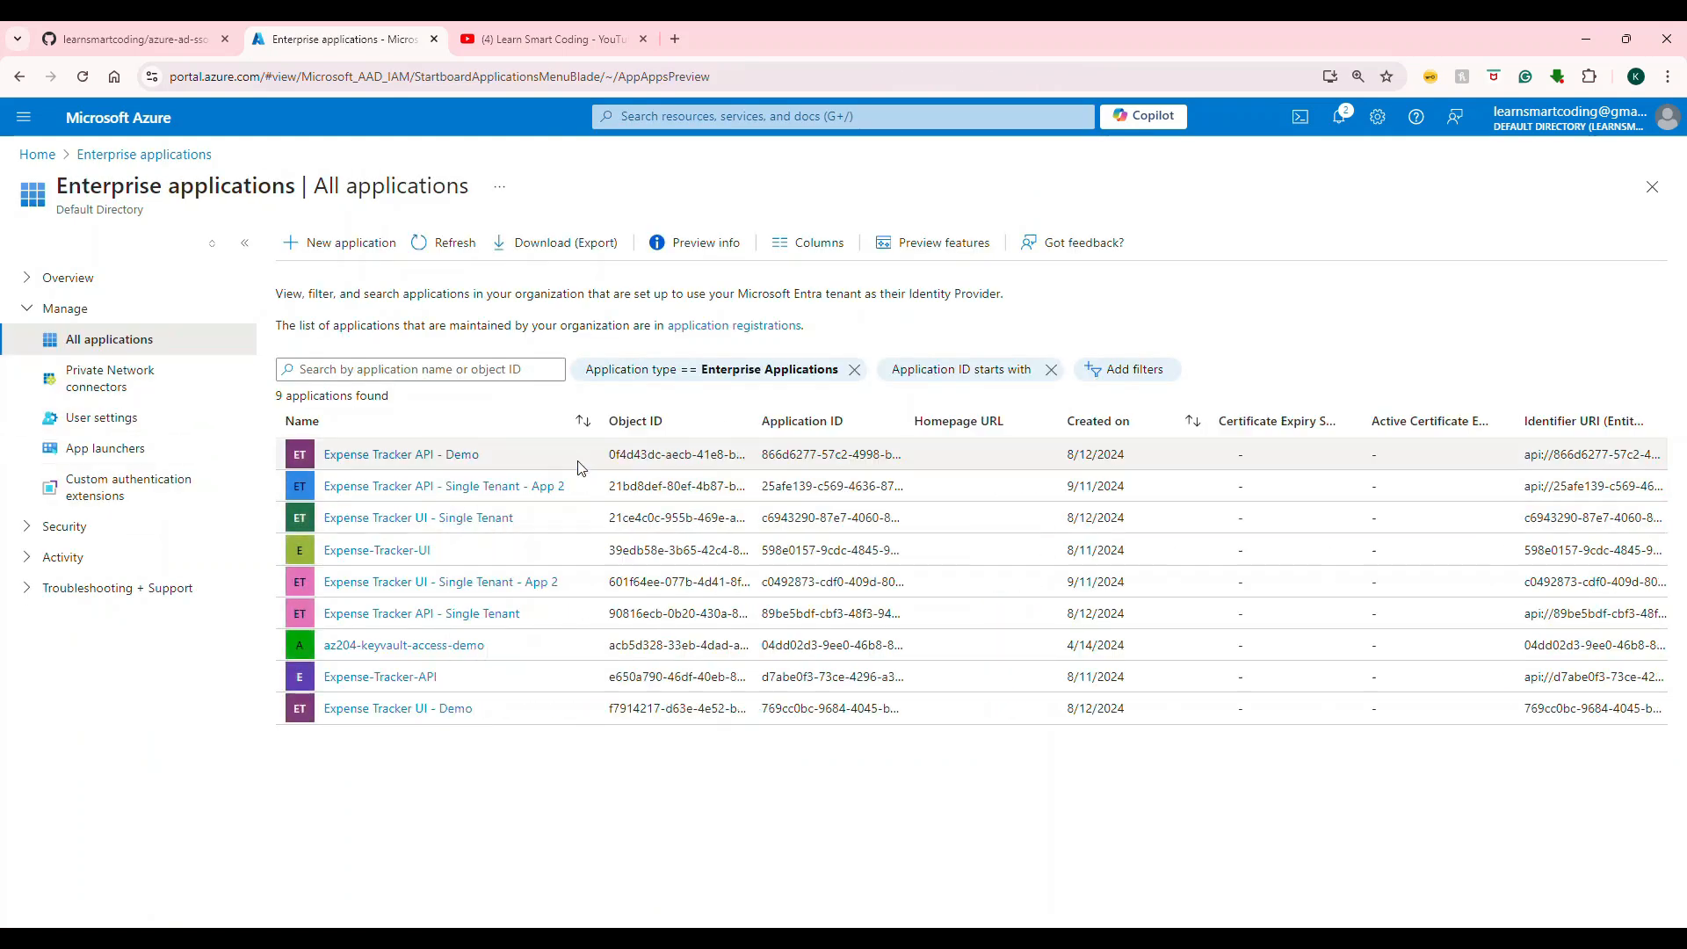
pyautogui.click(439, 490)
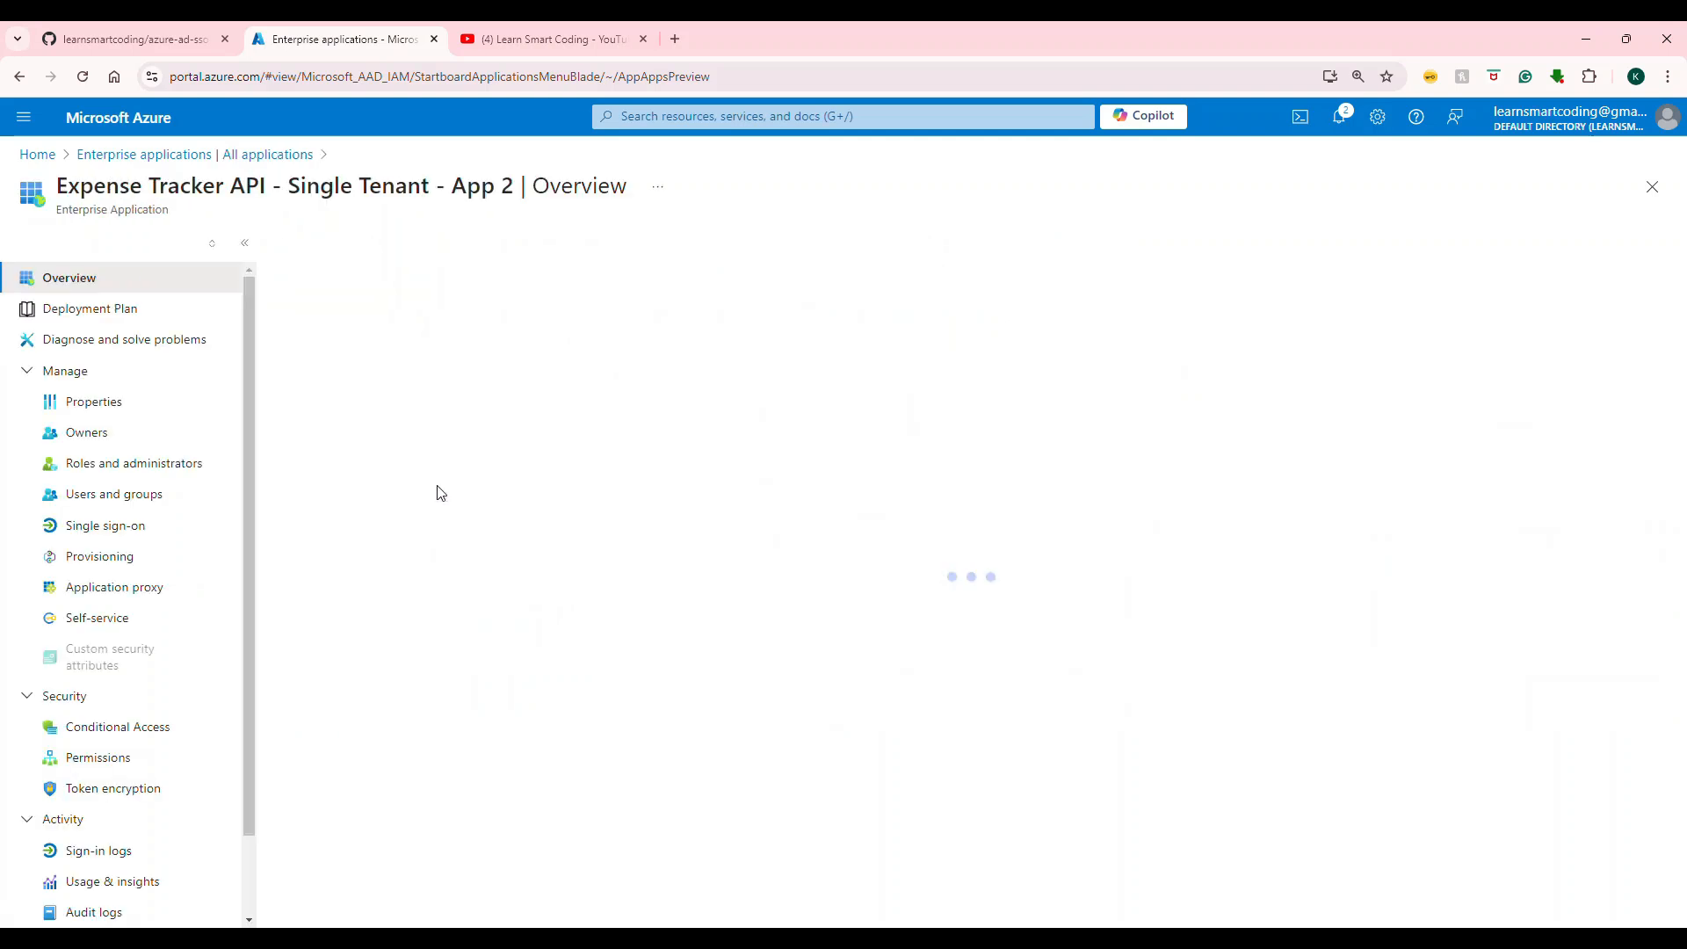
pyautogui.click(100, 495)
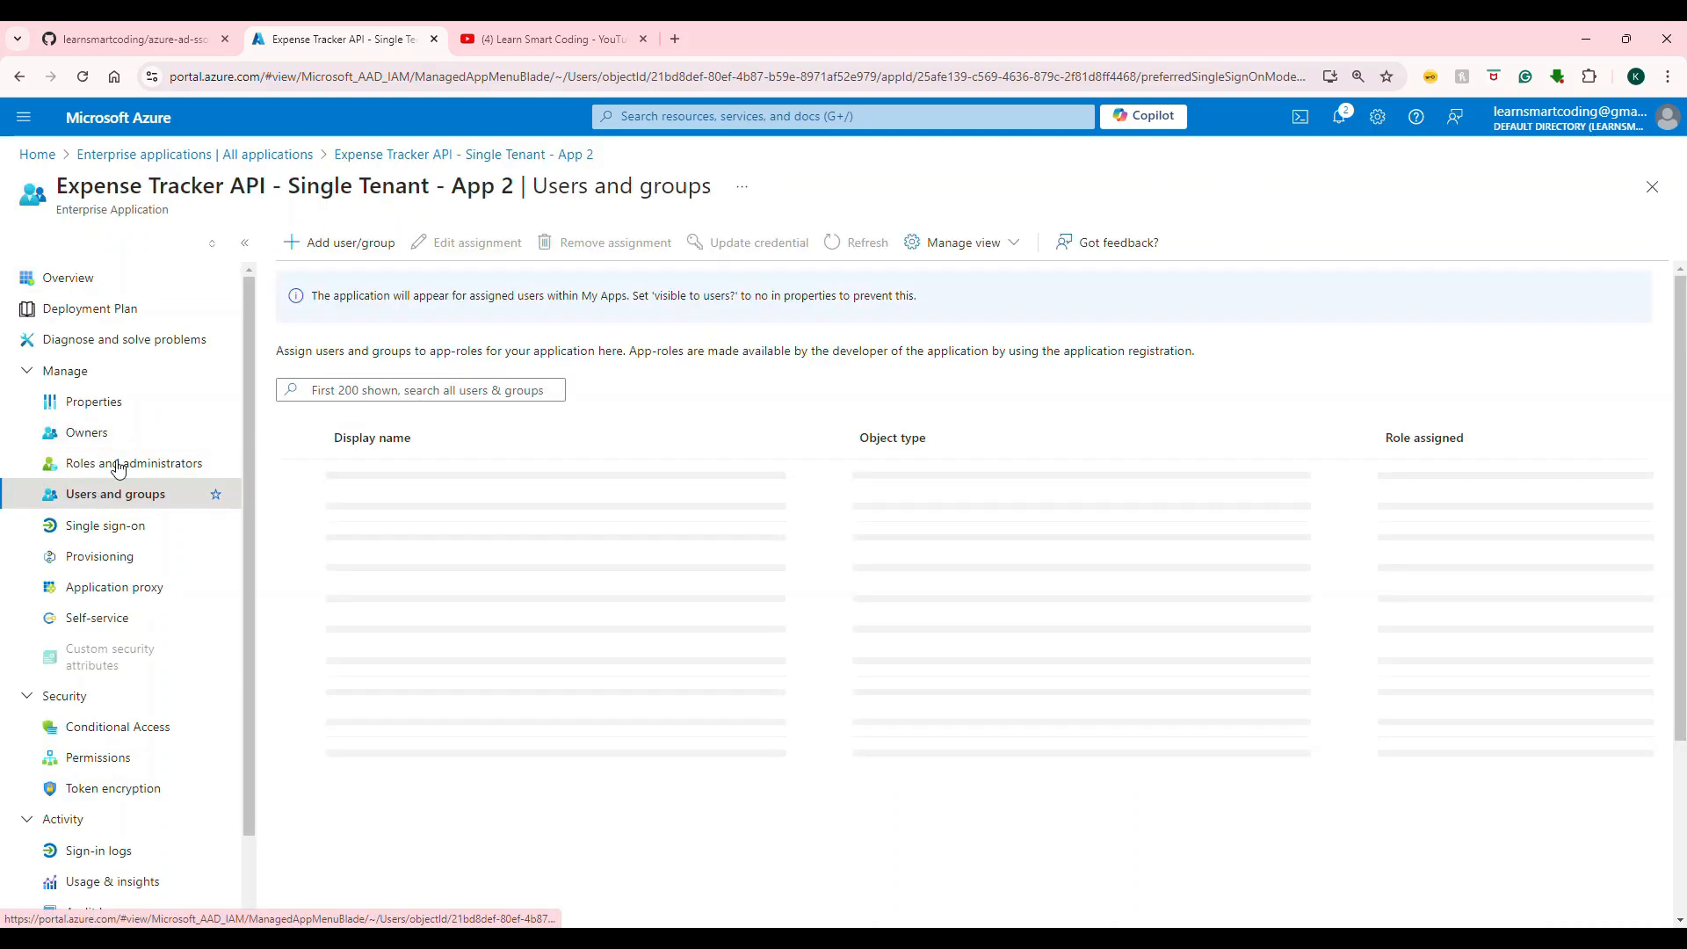
# - Assign the User app role to the second test account in the application's users and groups
pyautogui.click(315, 251)
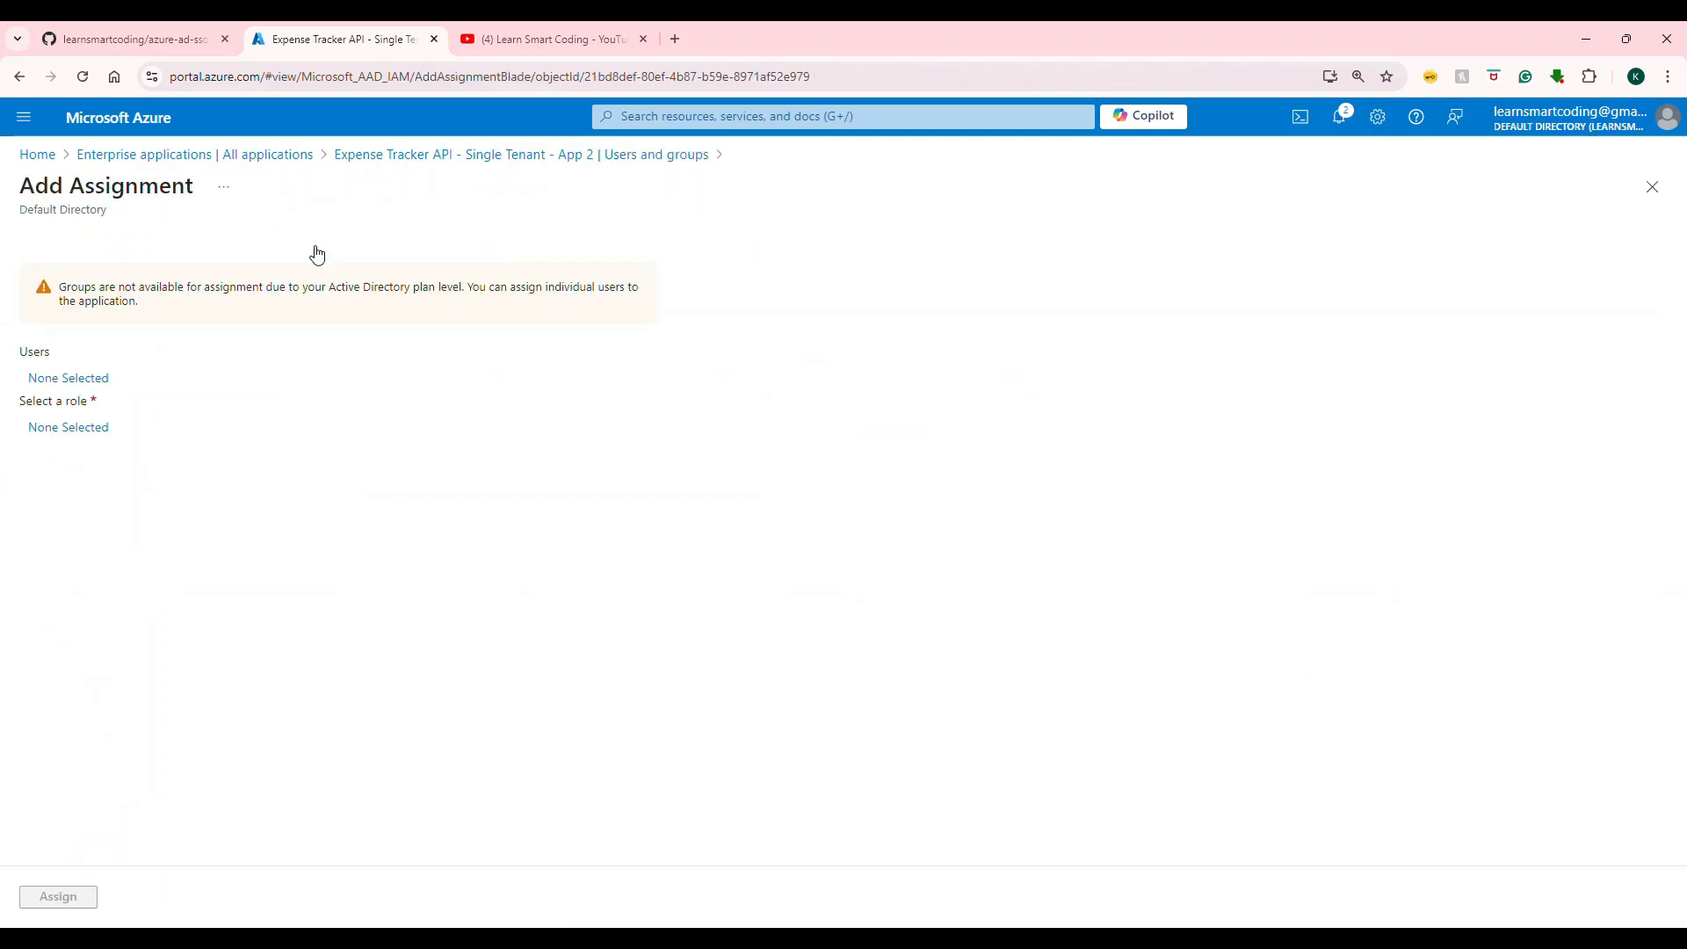
pyautogui.click(75, 383)
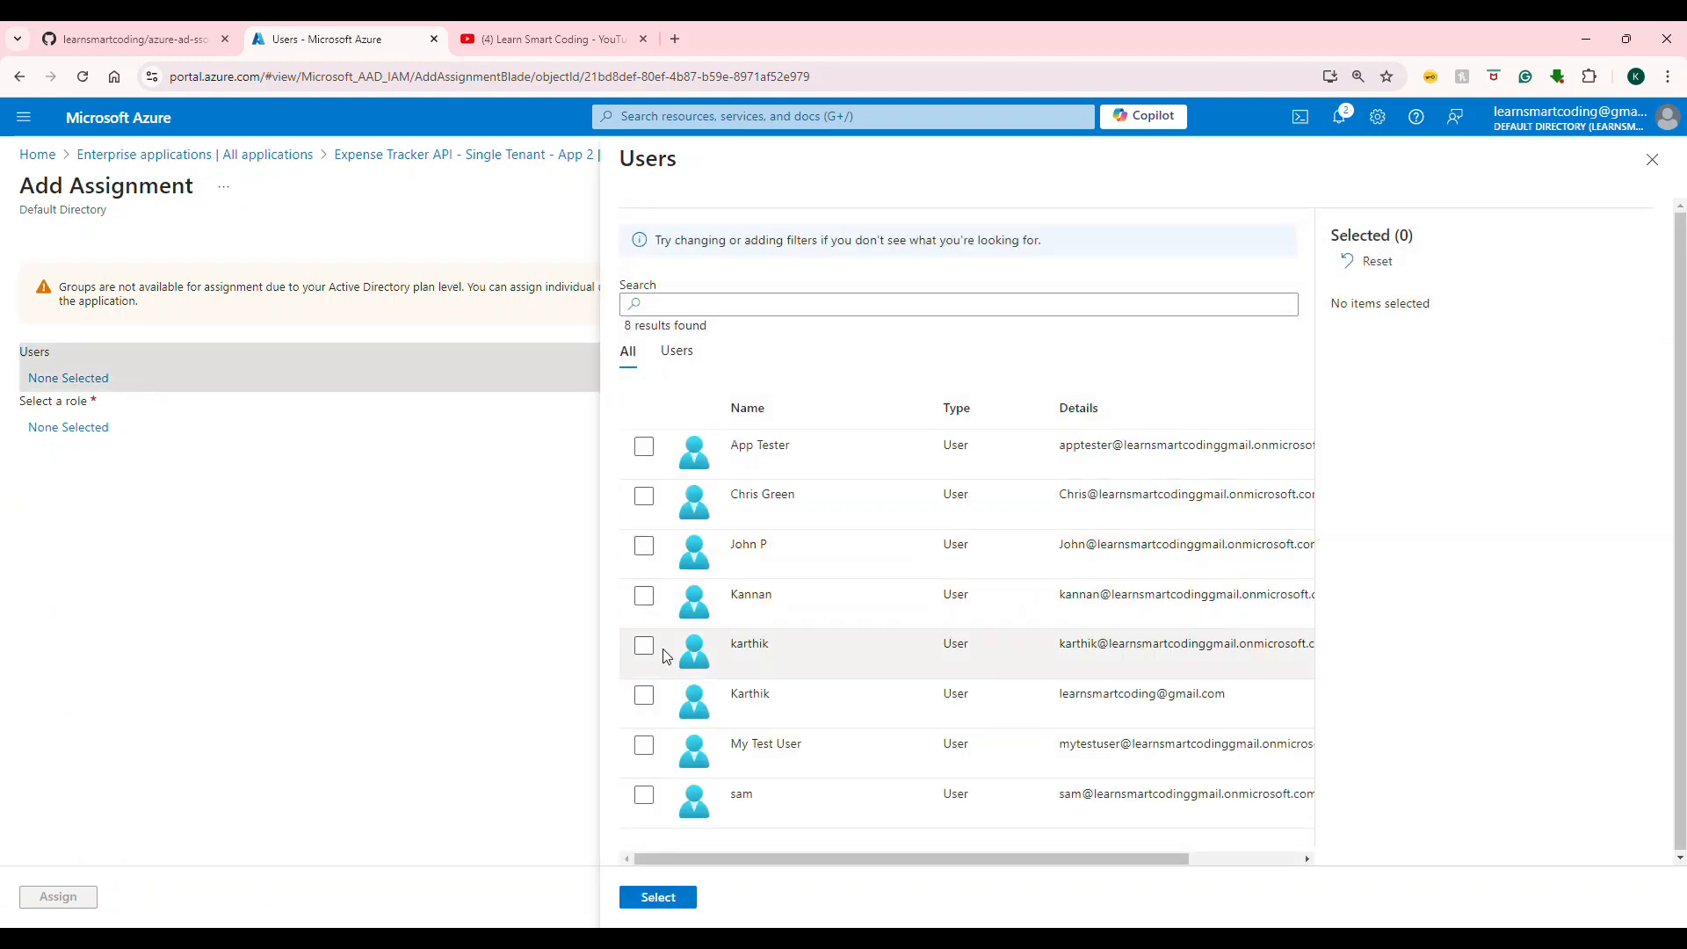
pyautogui.click(644, 598)
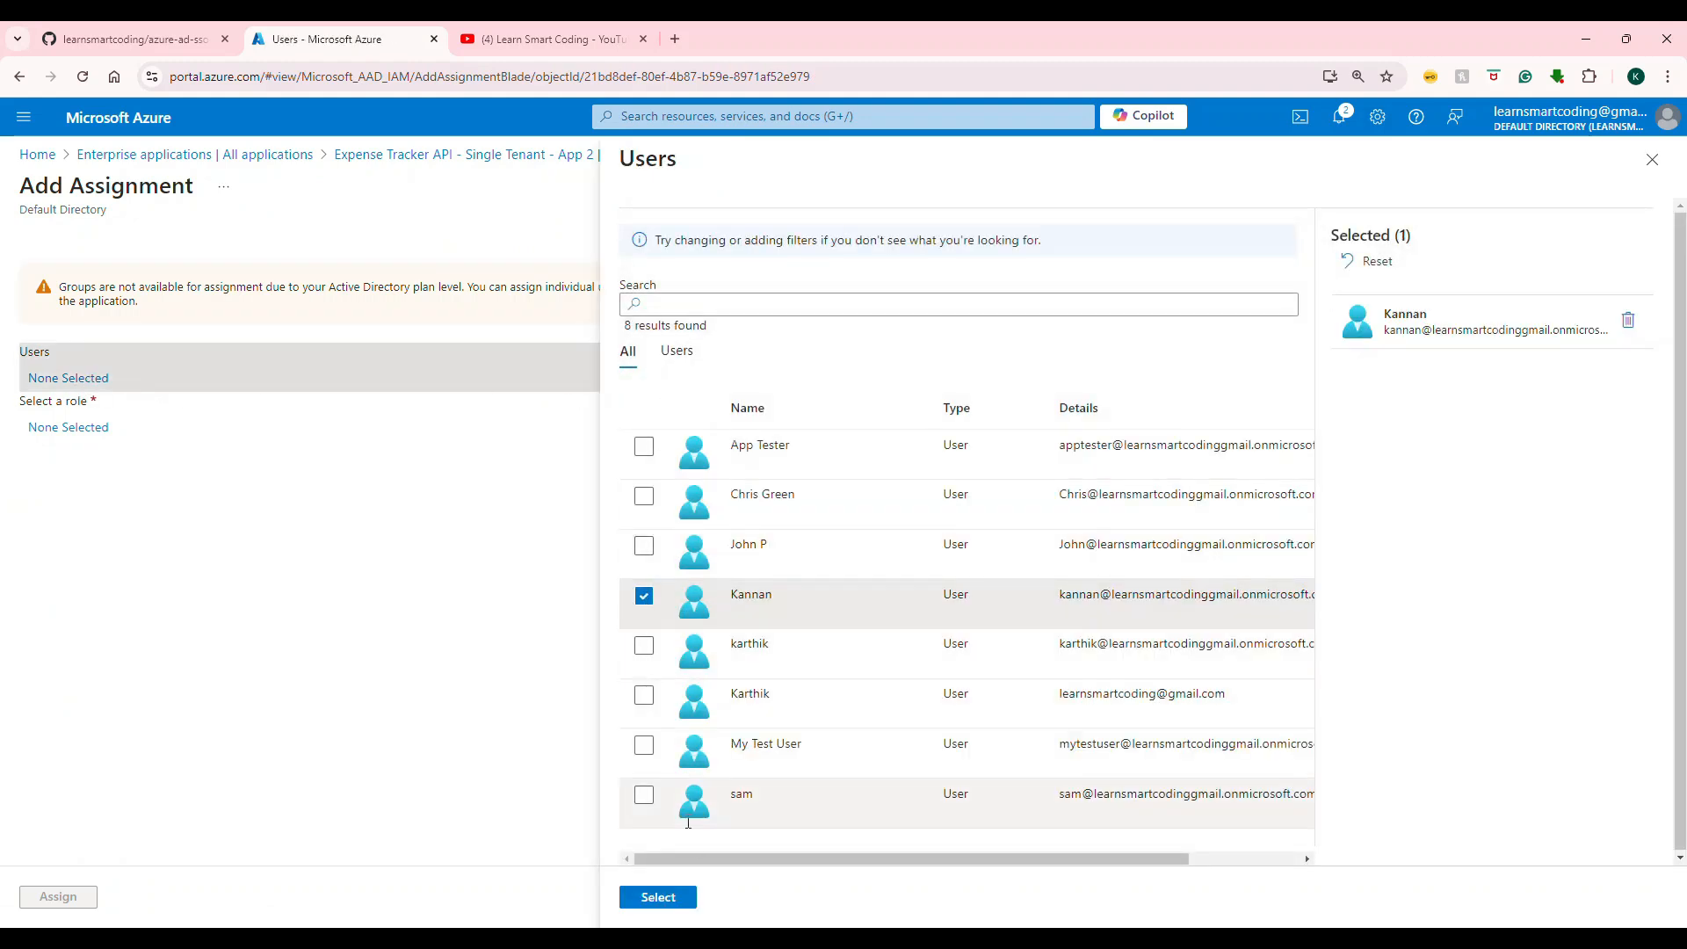
pyautogui.click(661, 896)
pyautogui.click(51, 427)
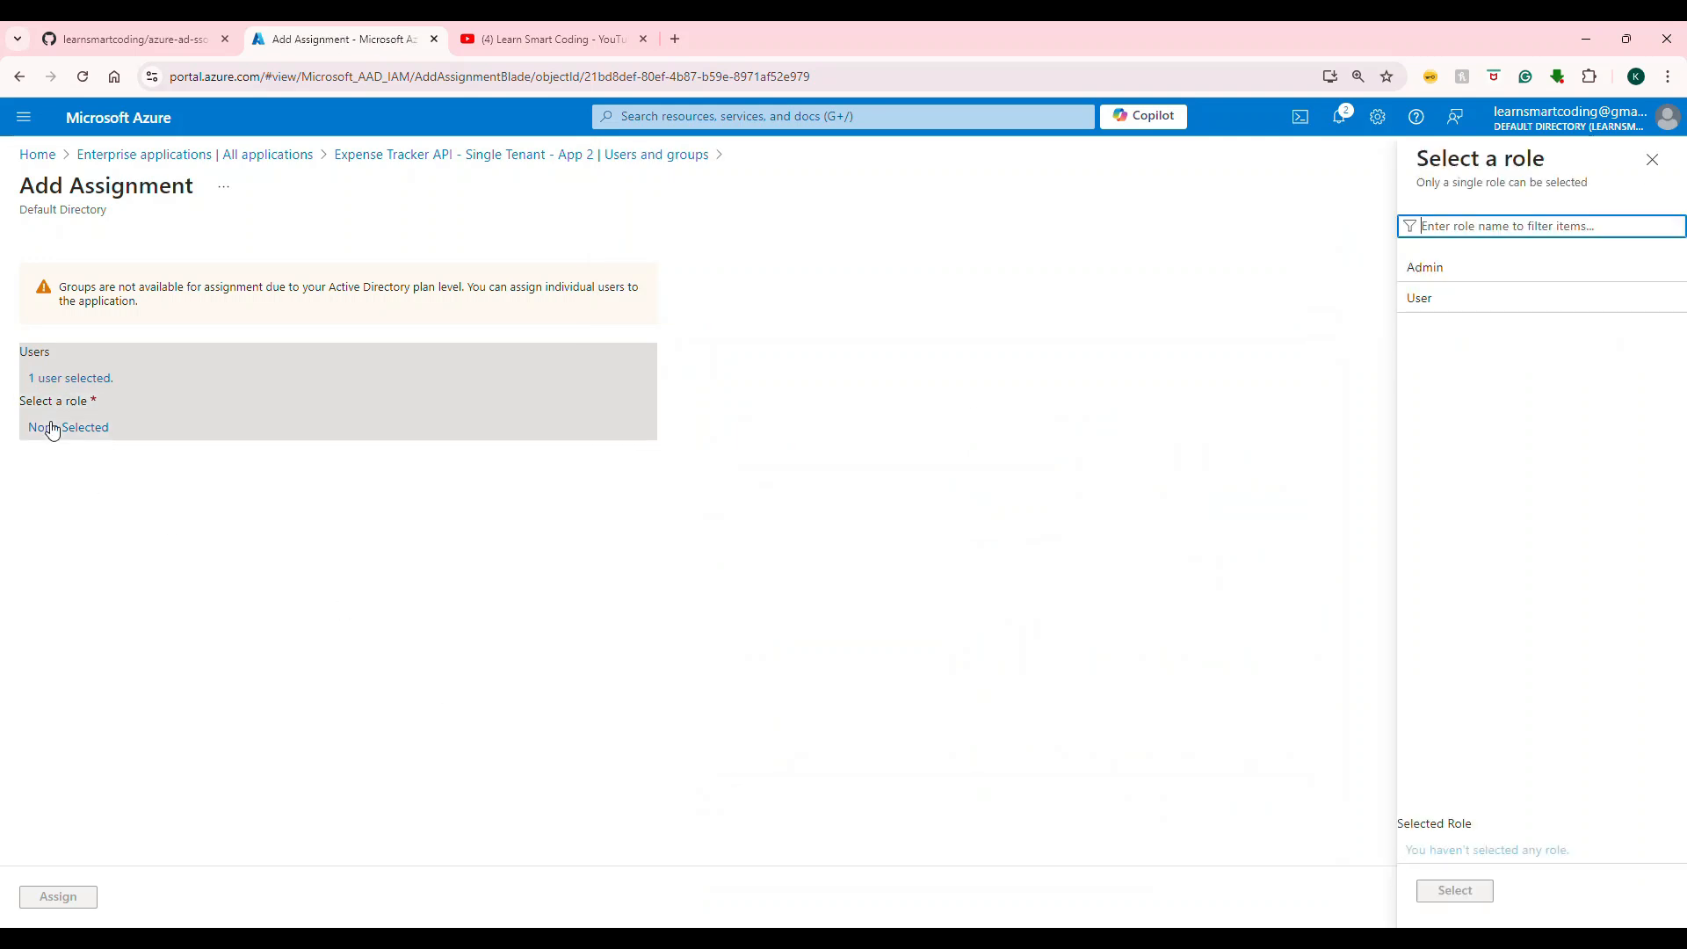
pyautogui.click(1430, 308)
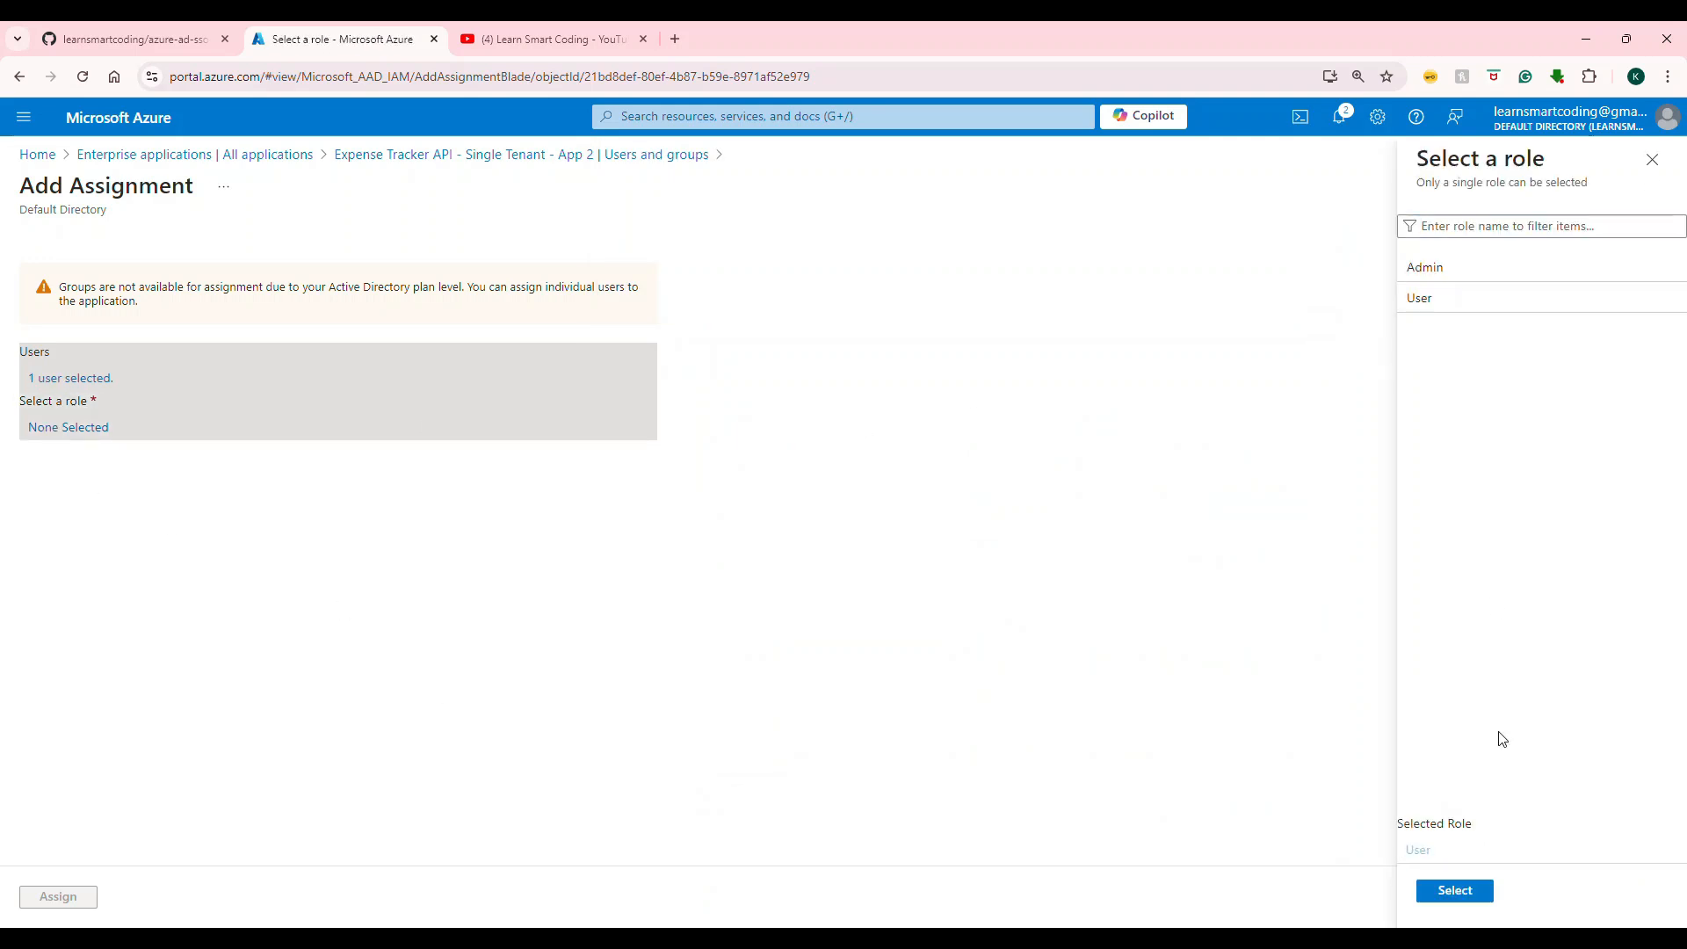
pyautogui.click(1464, 893)
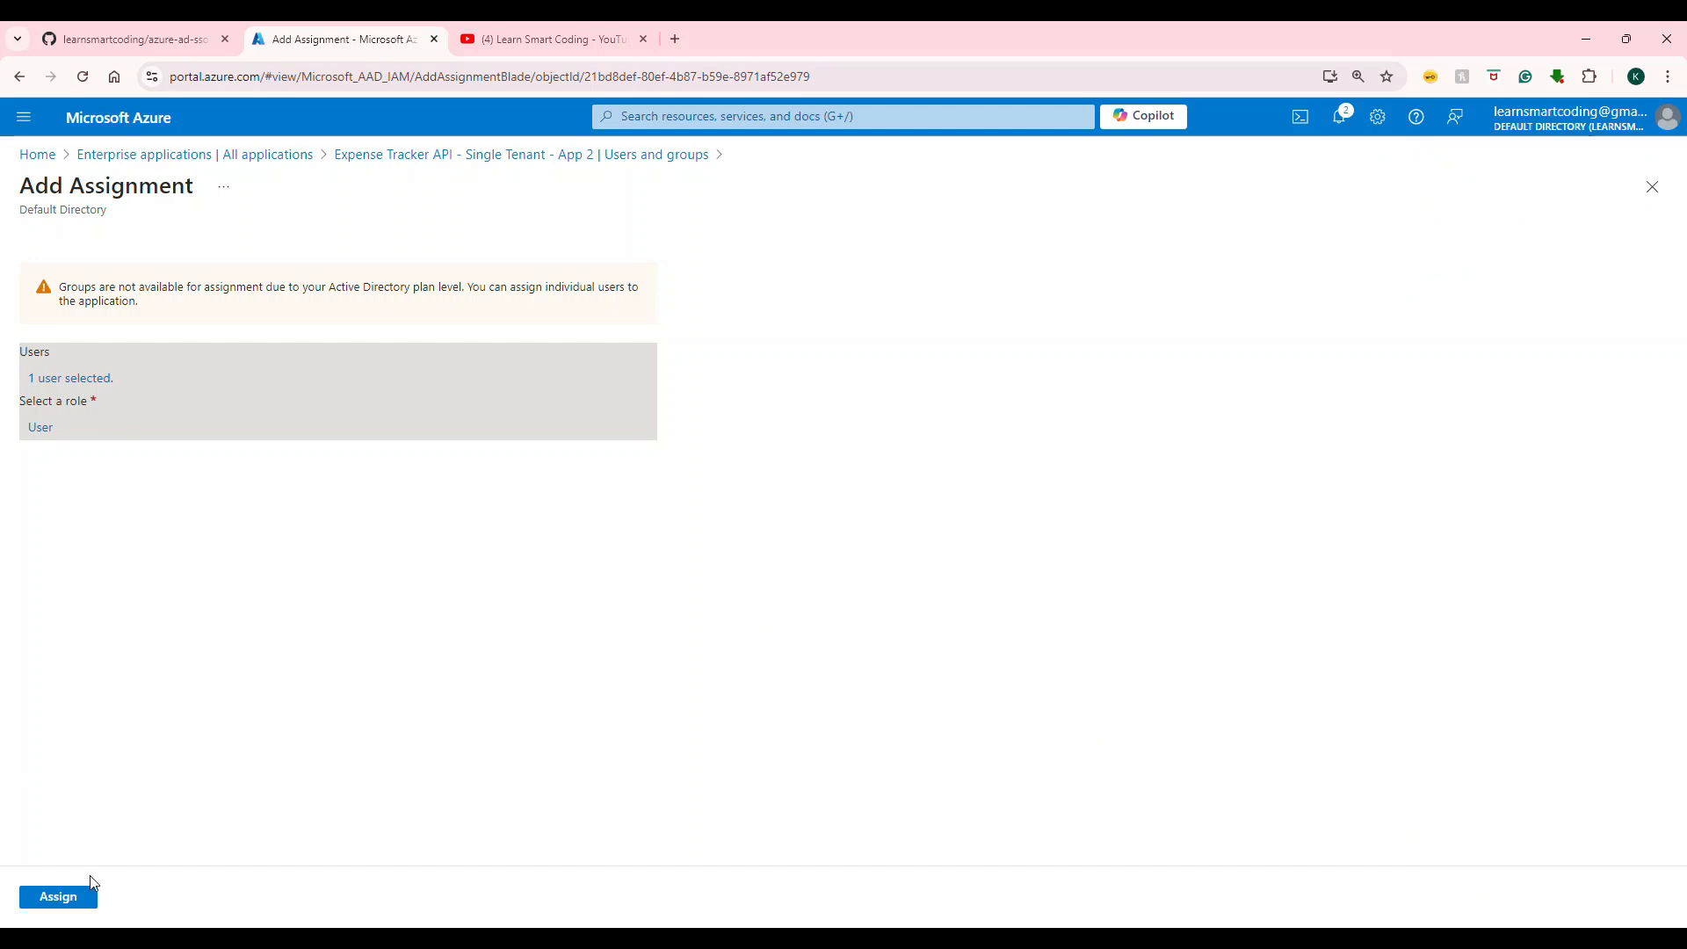
pyautogui.click(78, 898)
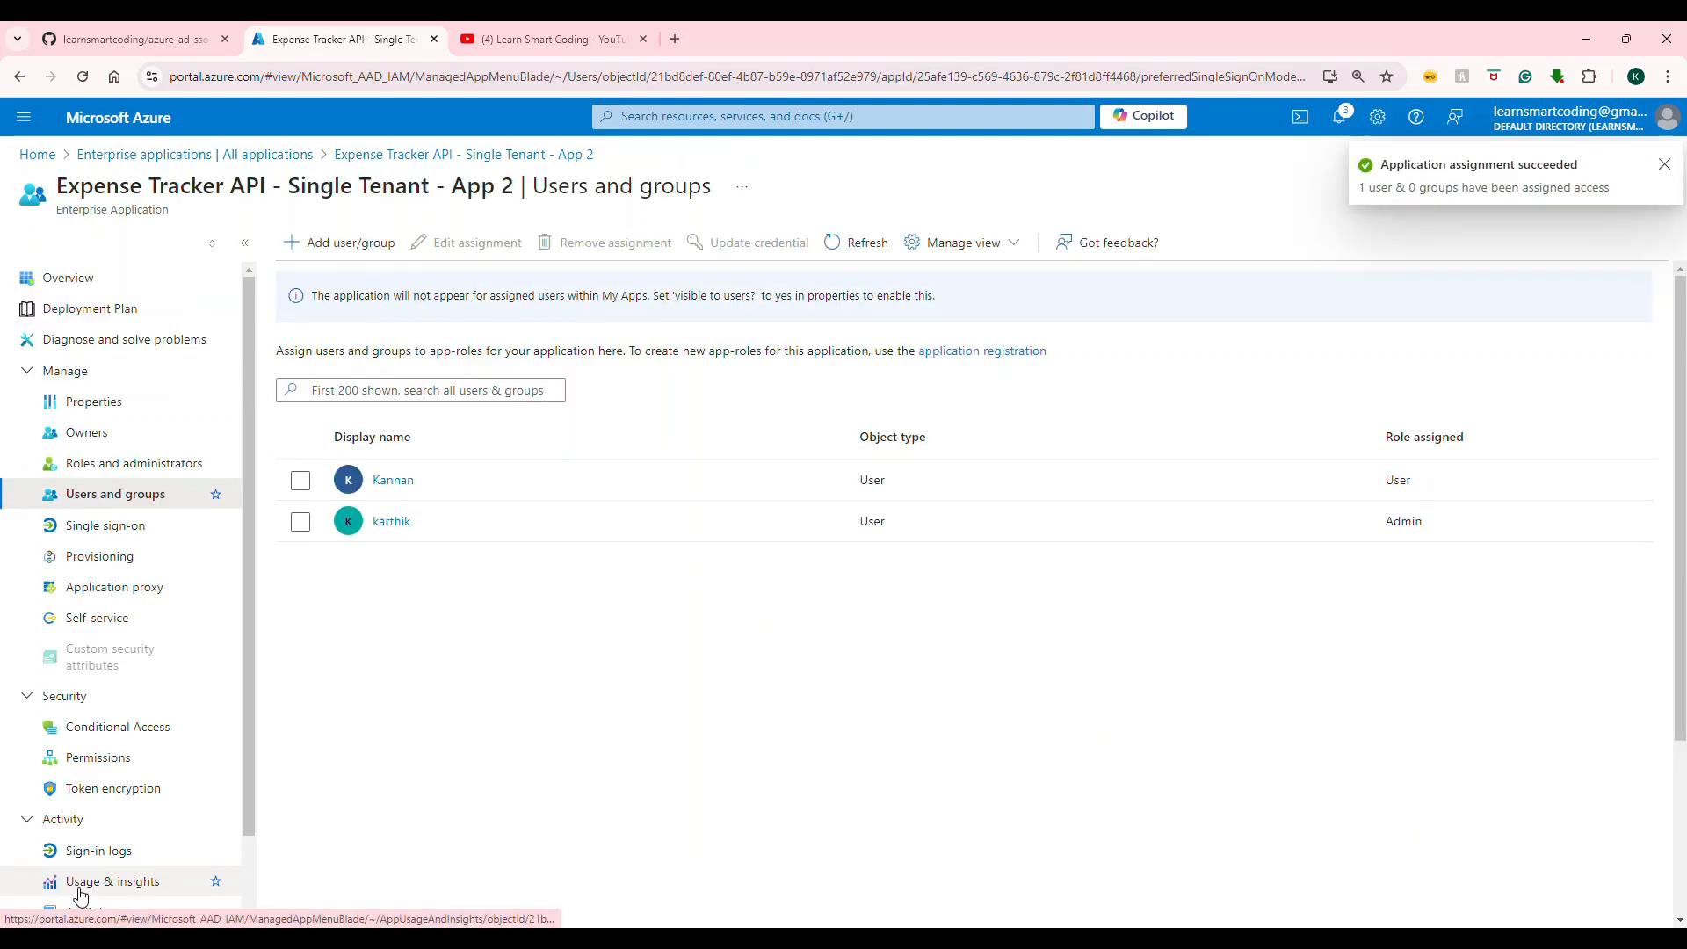
# - Switch to the Angular sample app in the other browser and log the second account out using redirect
pyautogui.moveTo(750, 939)
pyautogui.click(740, 896)
pyautogui.click(176, 36)
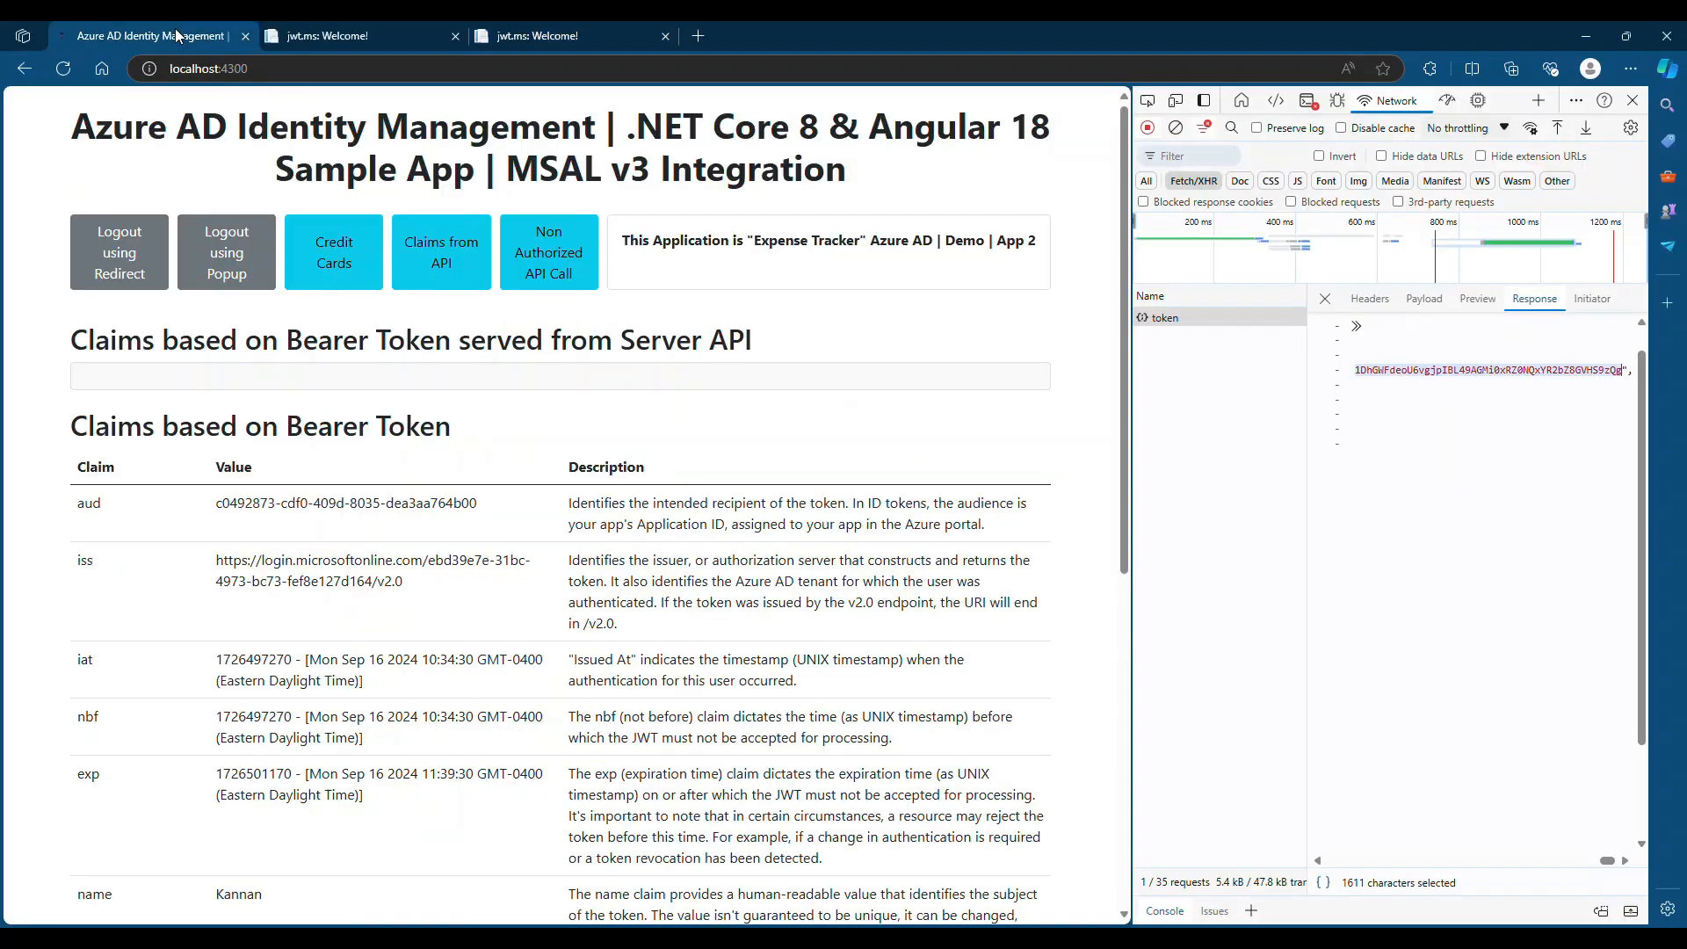
pyautogui.click(131, 249)
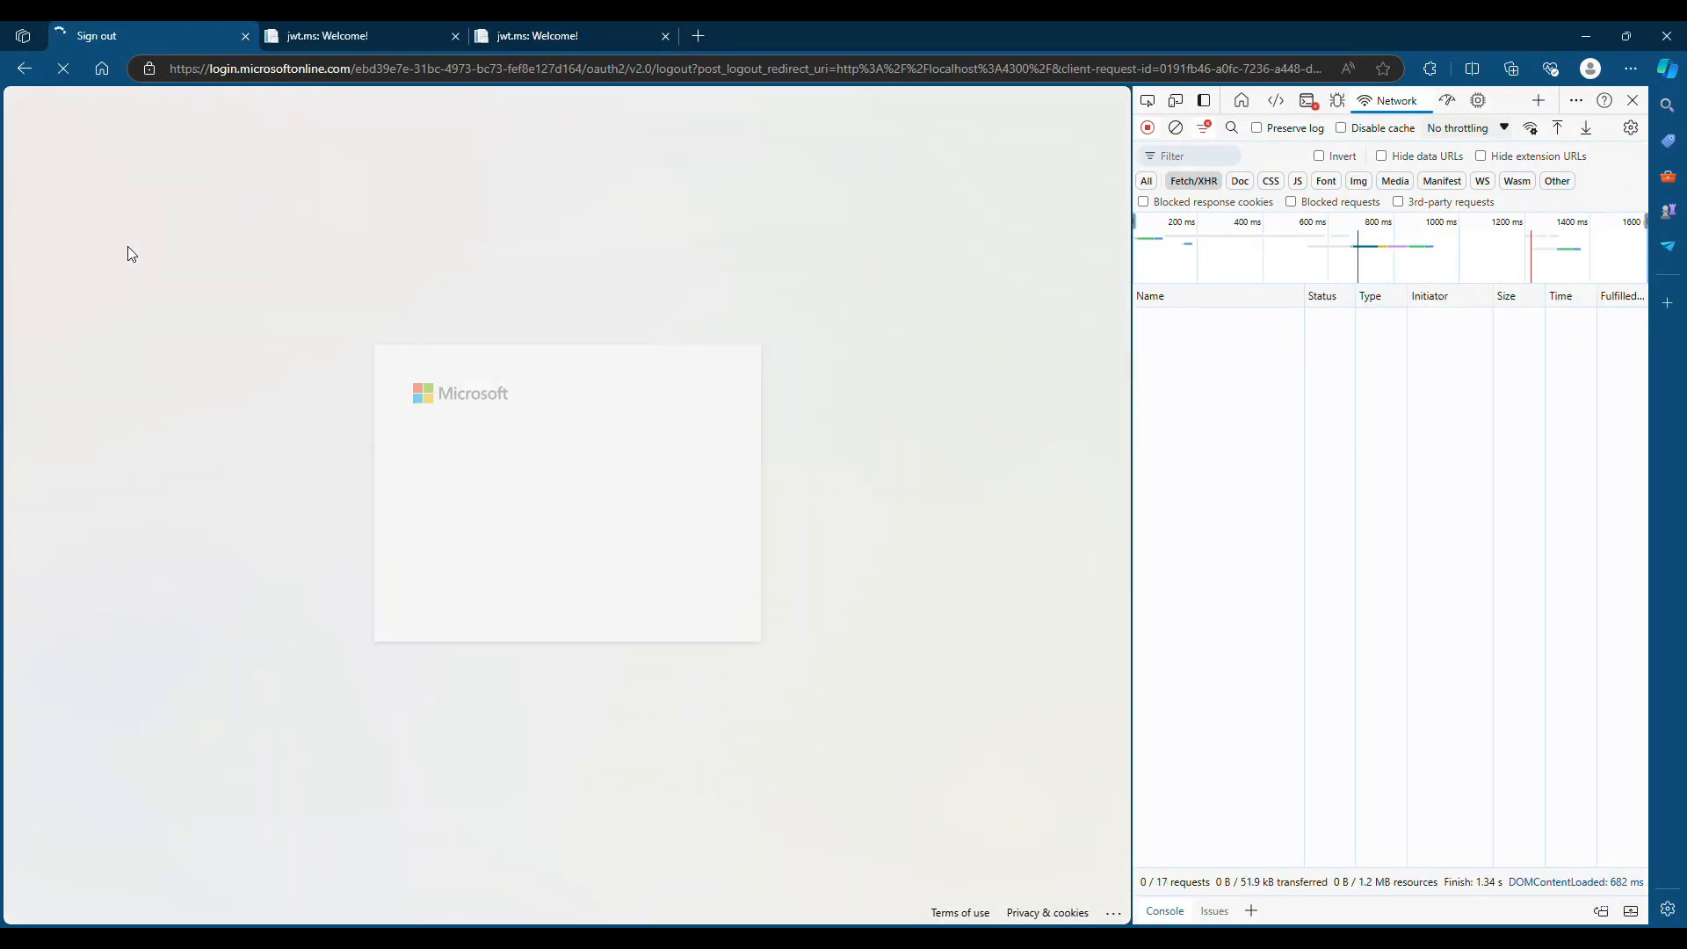
pyautogui.click(503, 535)
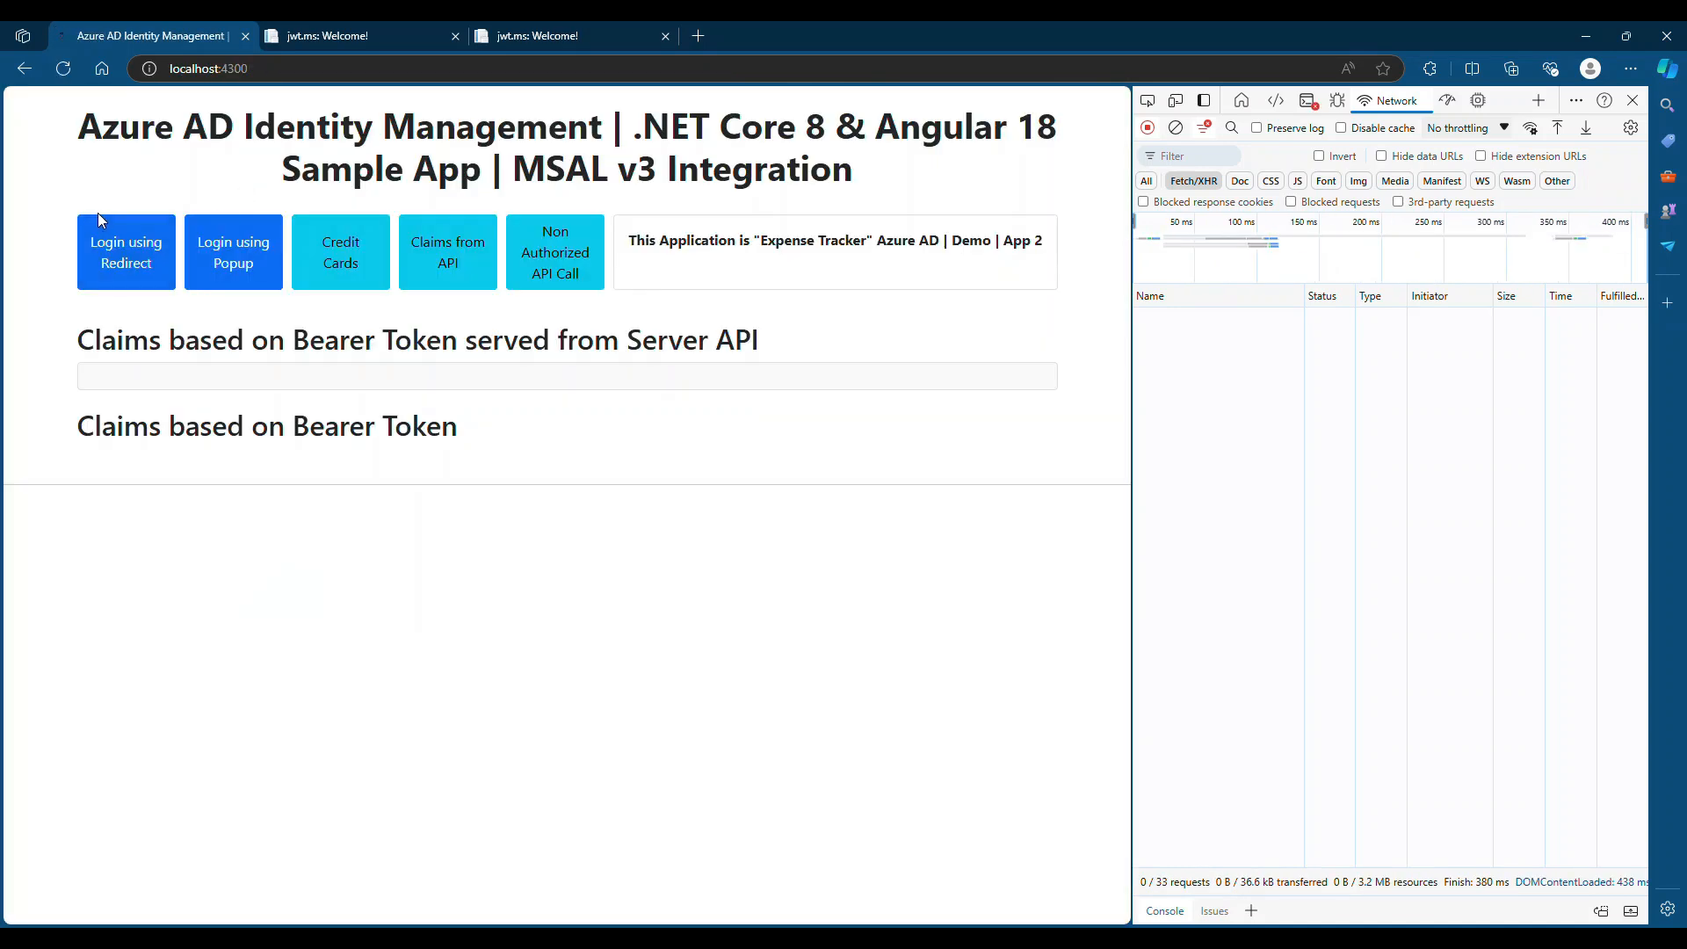
# - Sign back in by redirect with the second account, entering its account password
pyautogui.click(99, 220)
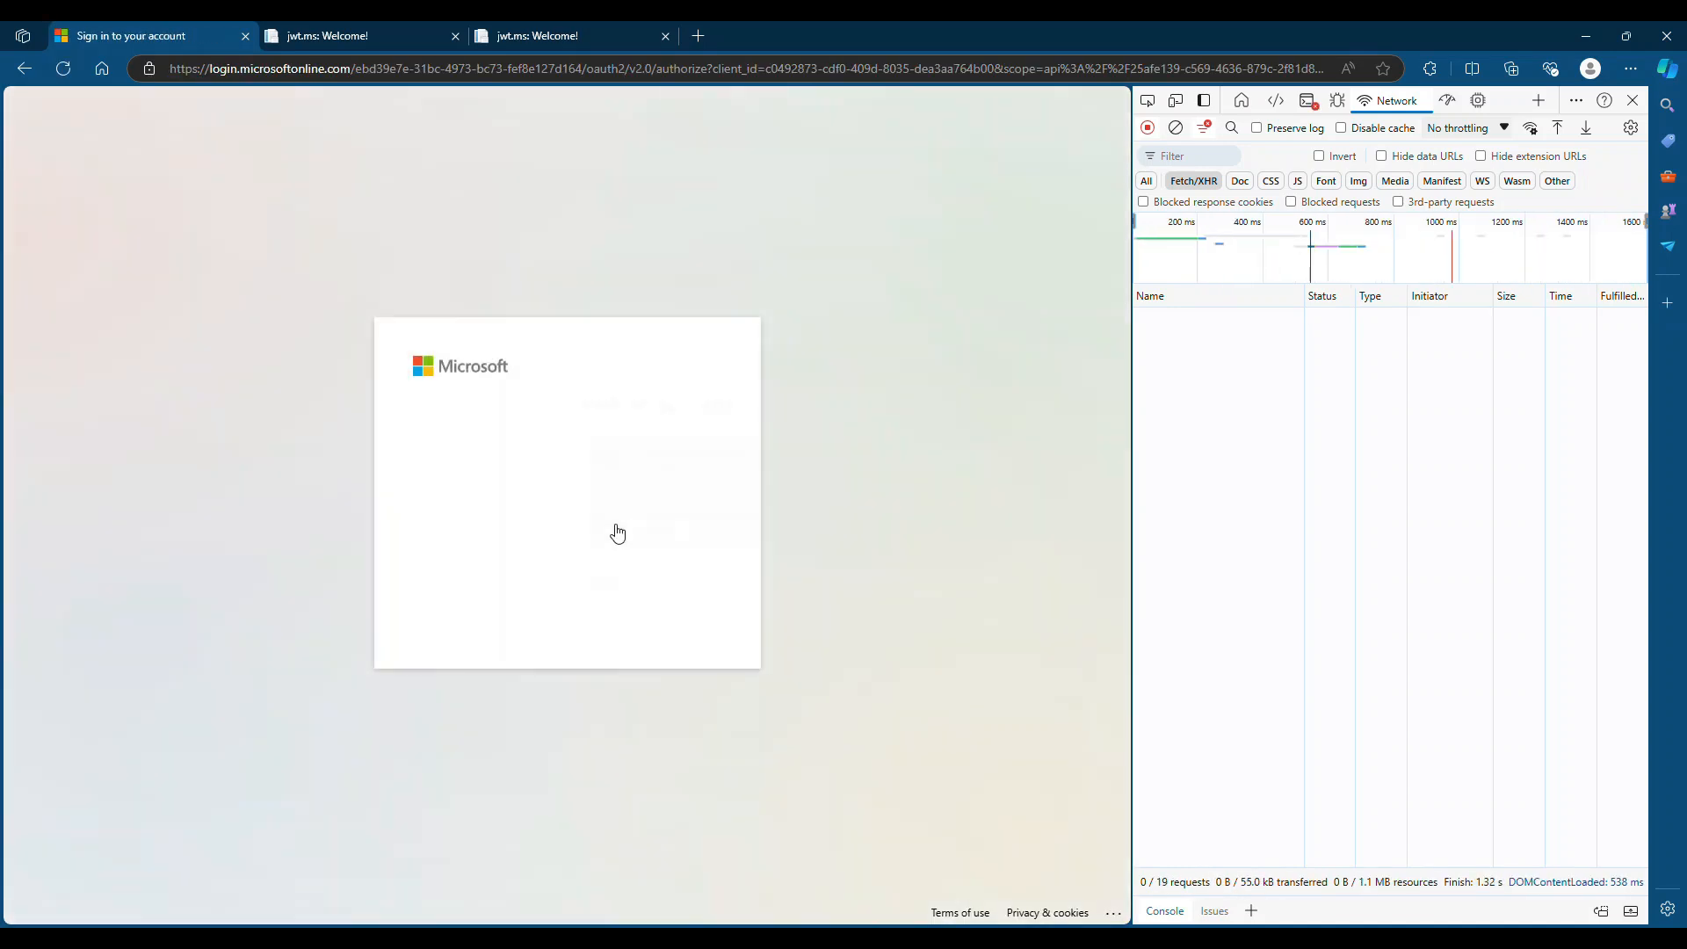
pyautogui.click(584, 469)
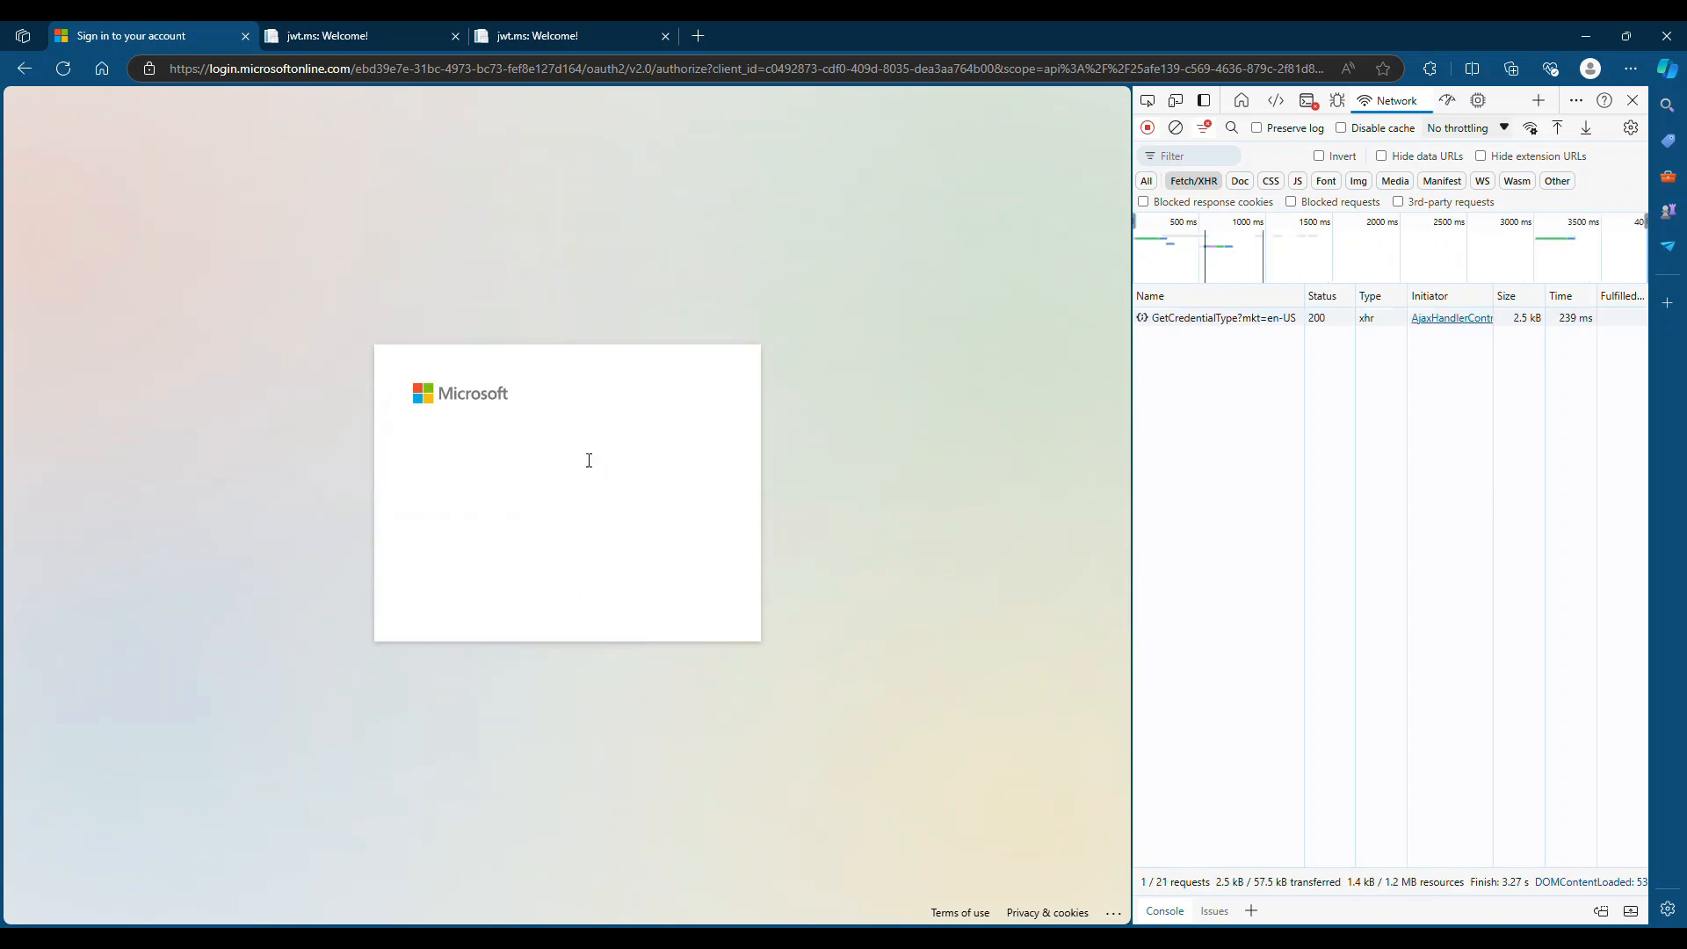
pyautogui.hotkey('ctrl', 'v')
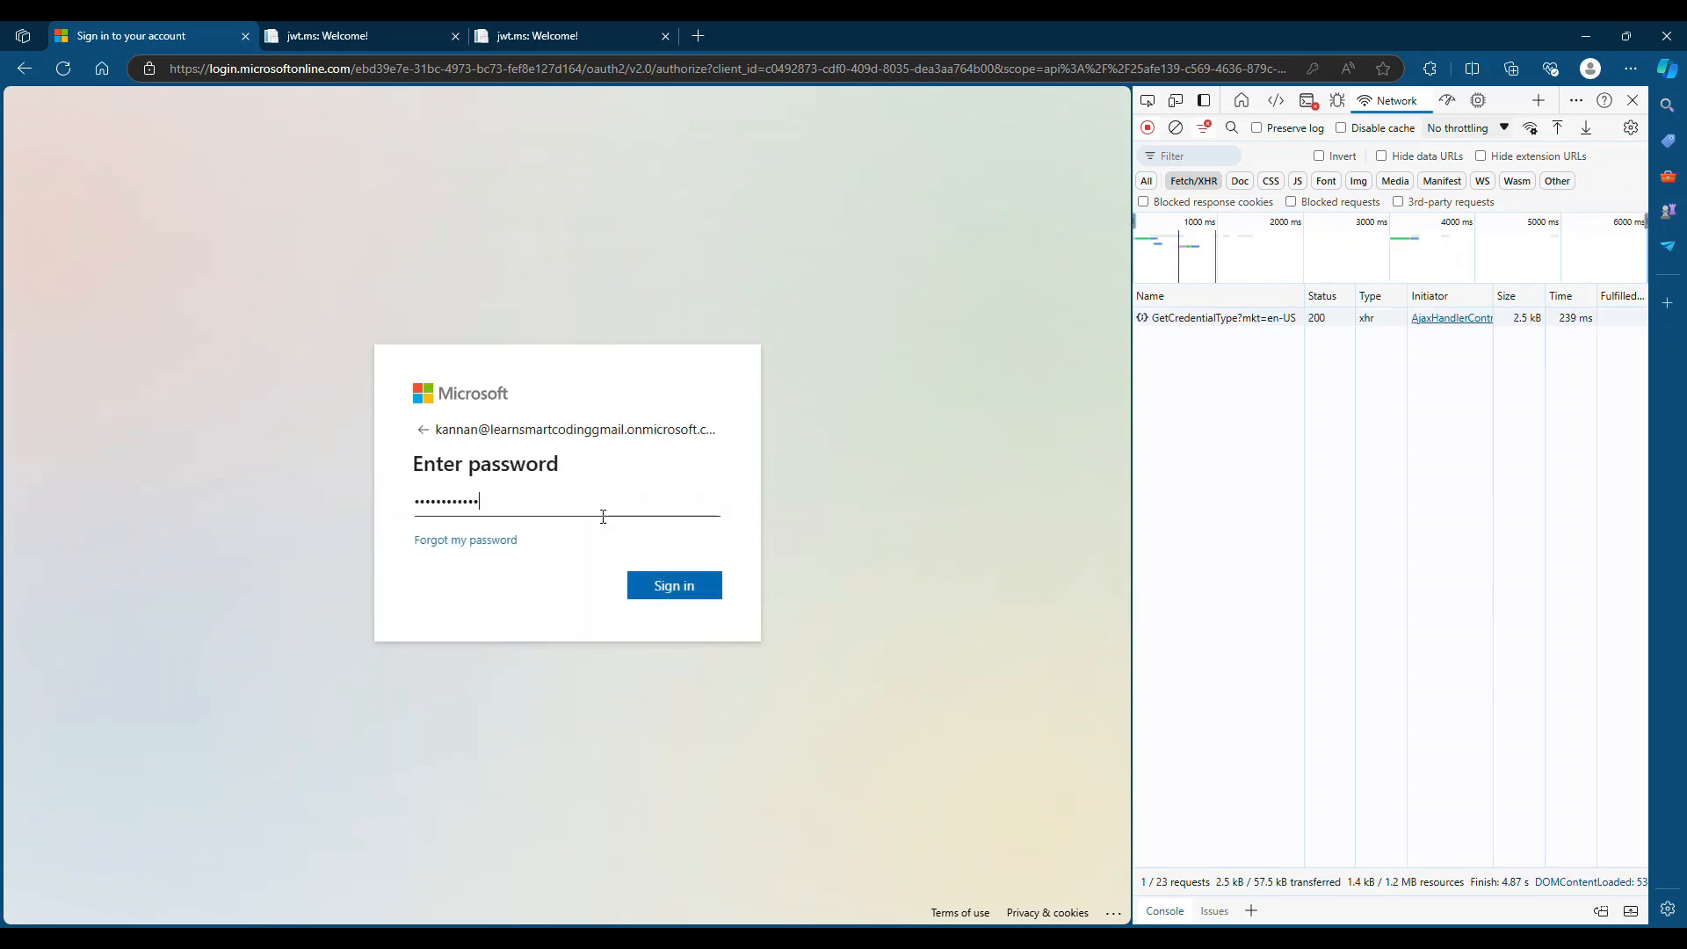
pyautogui.click(668, 576)
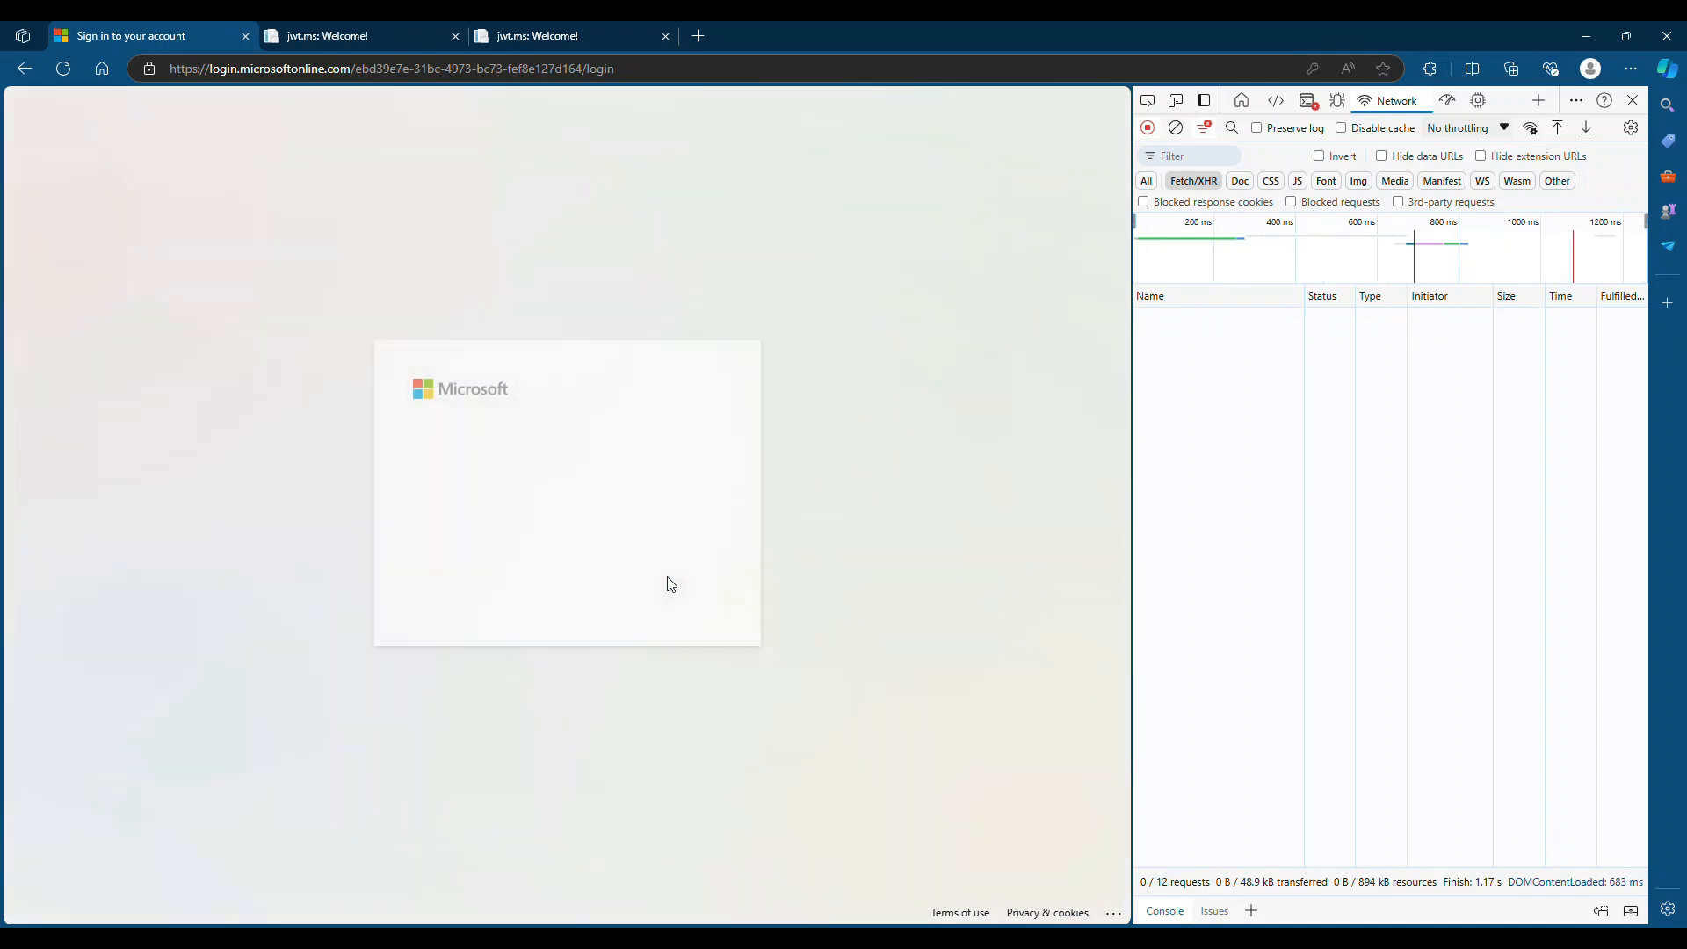
pyautogui.click(603, 583)
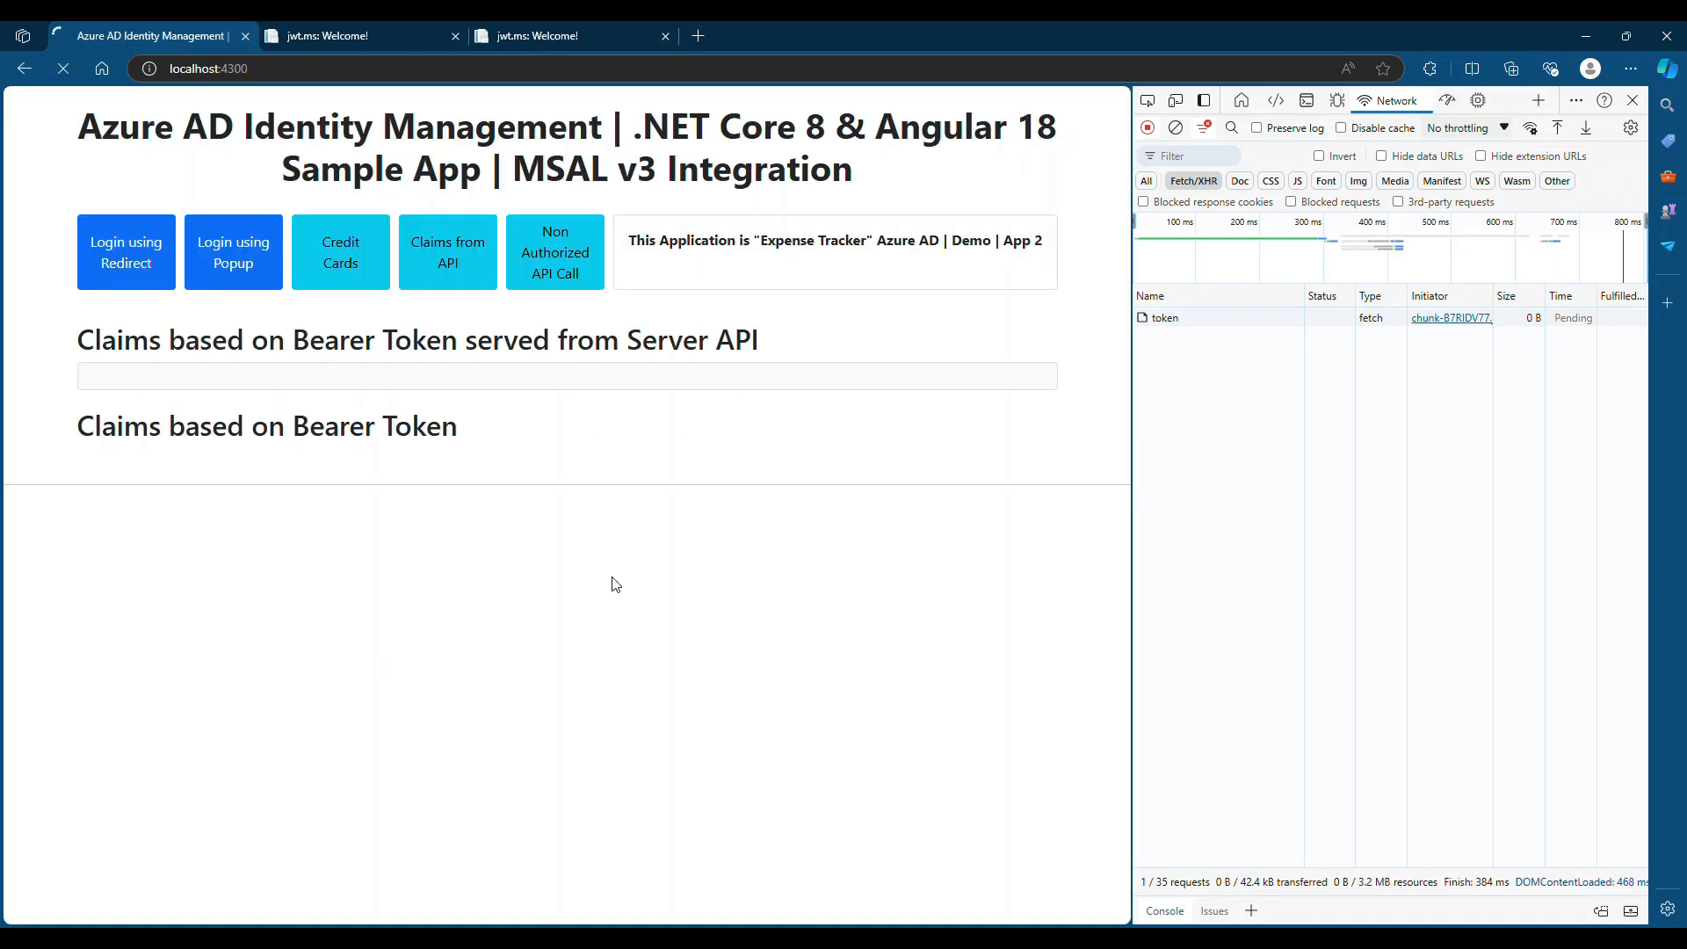
# - Copy the new access_token value from the latest token response, leaving out the closing quote and comma
pyautogui.click(1182, 319)
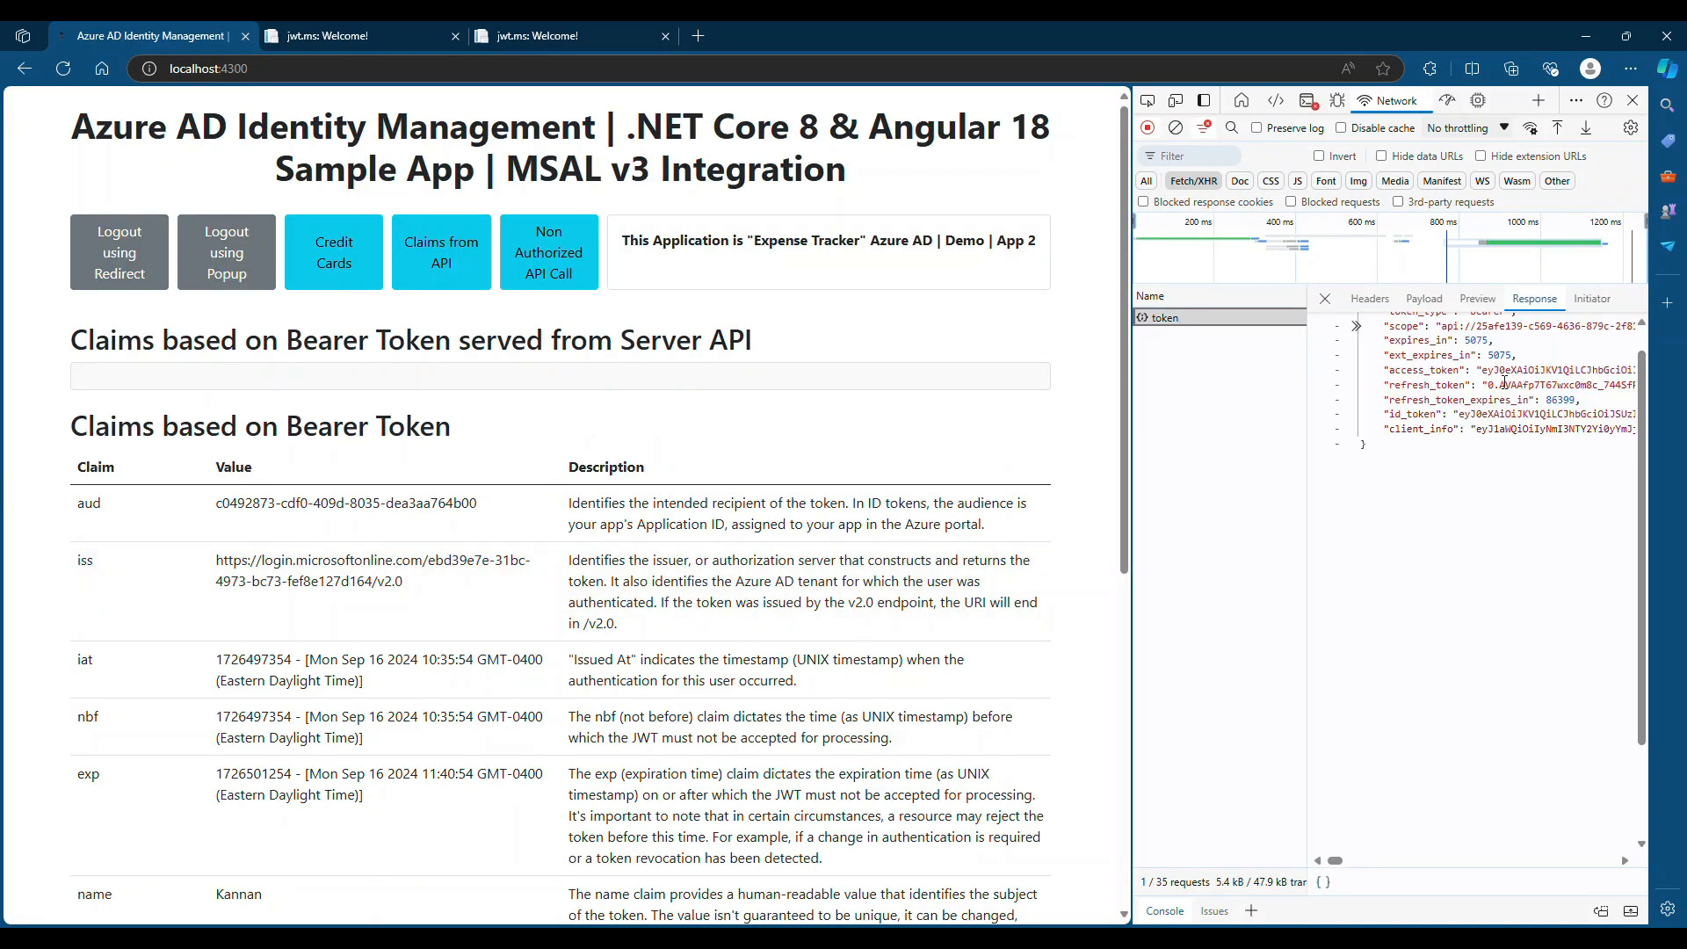
pyautogui.moveTo(1486, 372); pyautogui.dragTo(1492, 370)
pyautogui.doubleClick(1492, 371)
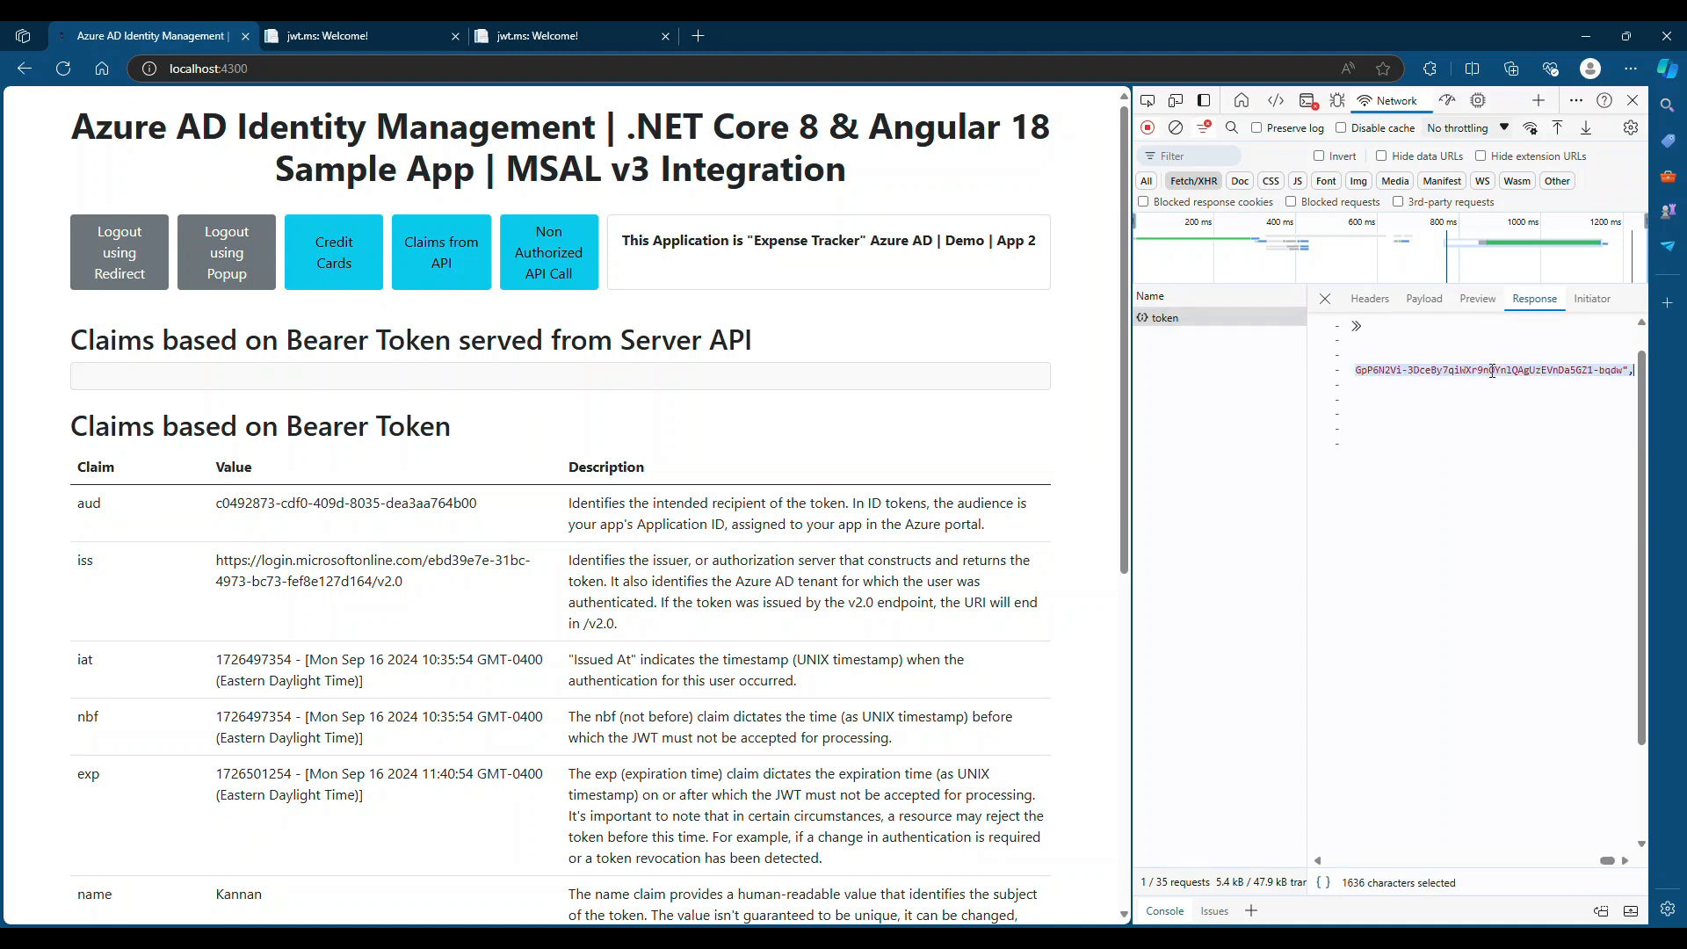
pyautogui.hotkey('ctrl', 'v')
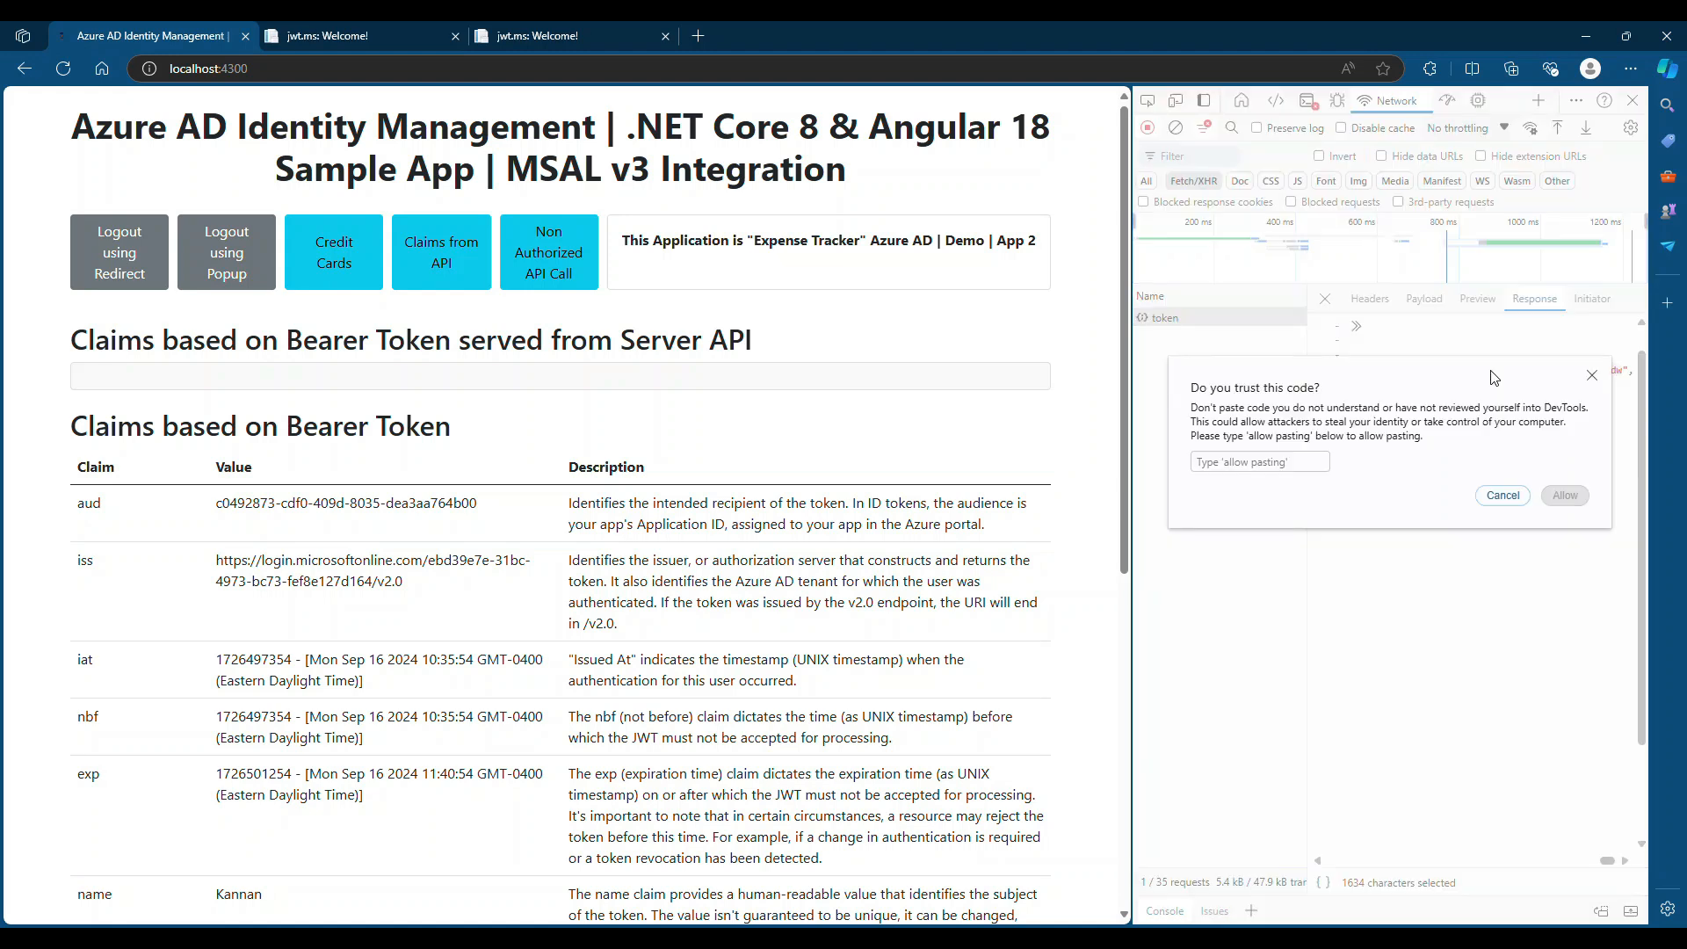
pyautogui.press('Escape')
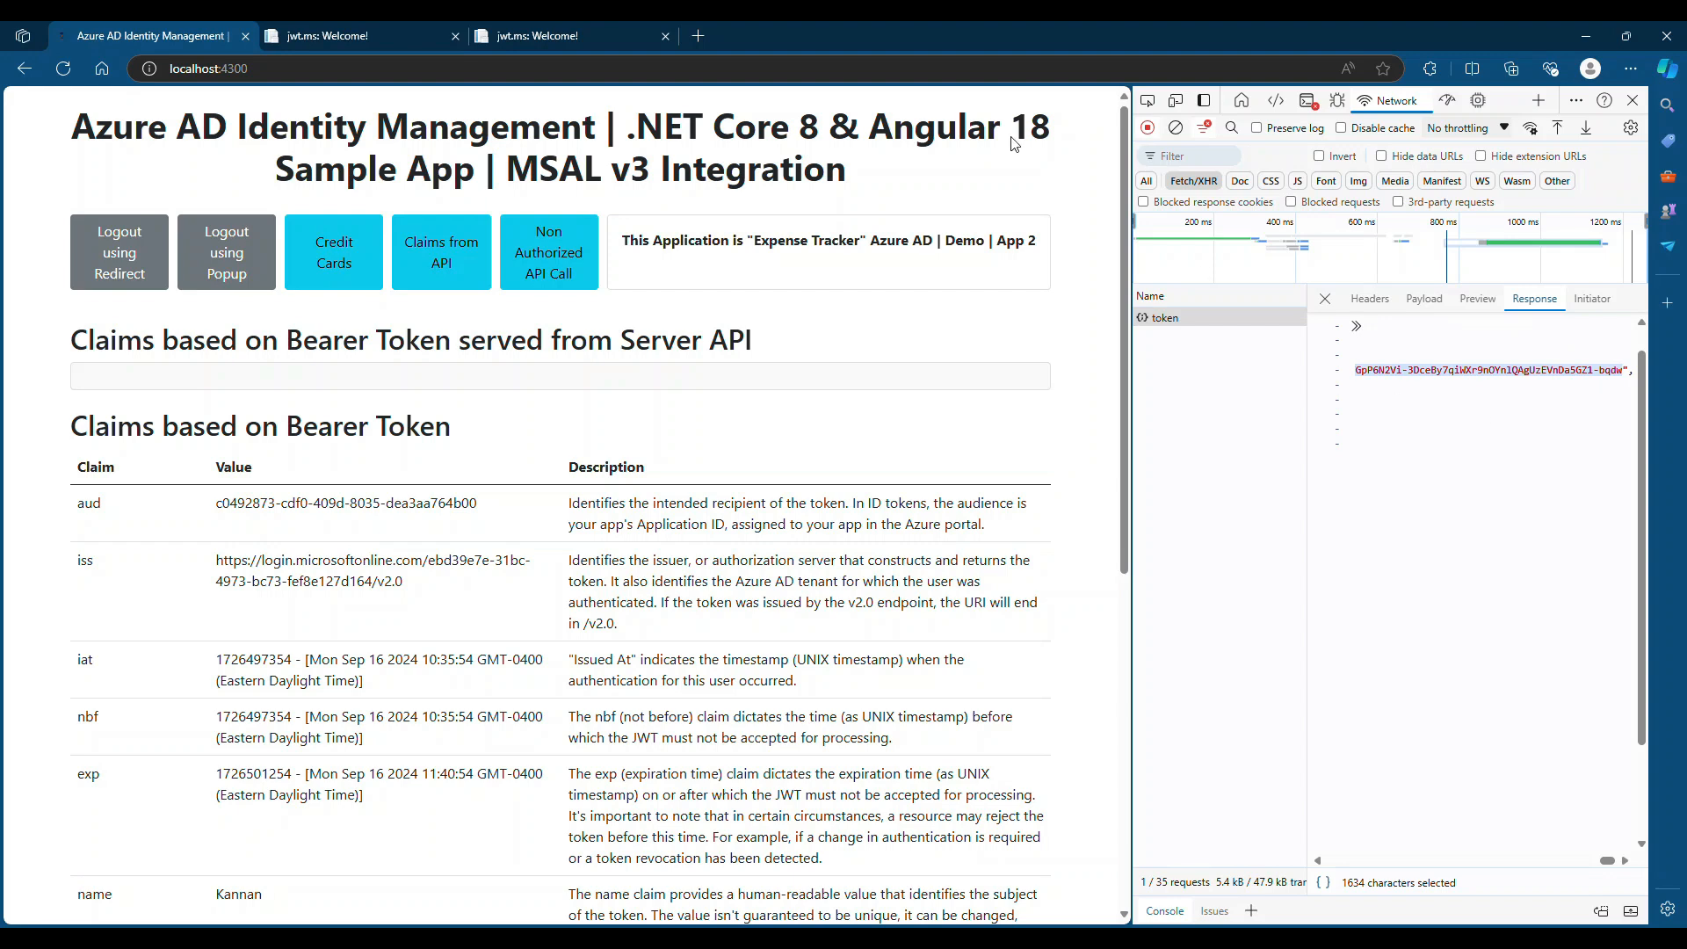
# - Replace the token in jwt.ms with the newly issued access token and examine the roles claim in the decoded token
pyautogui.click(559, 44)
pyautogui.hotkey('ctrl', 'v')
pyautogui.hotkey('ctrl', 'a')
pyautogui.hotkey('ctrl', 'v')
pyautogui.scroll(-4, 520, 290)
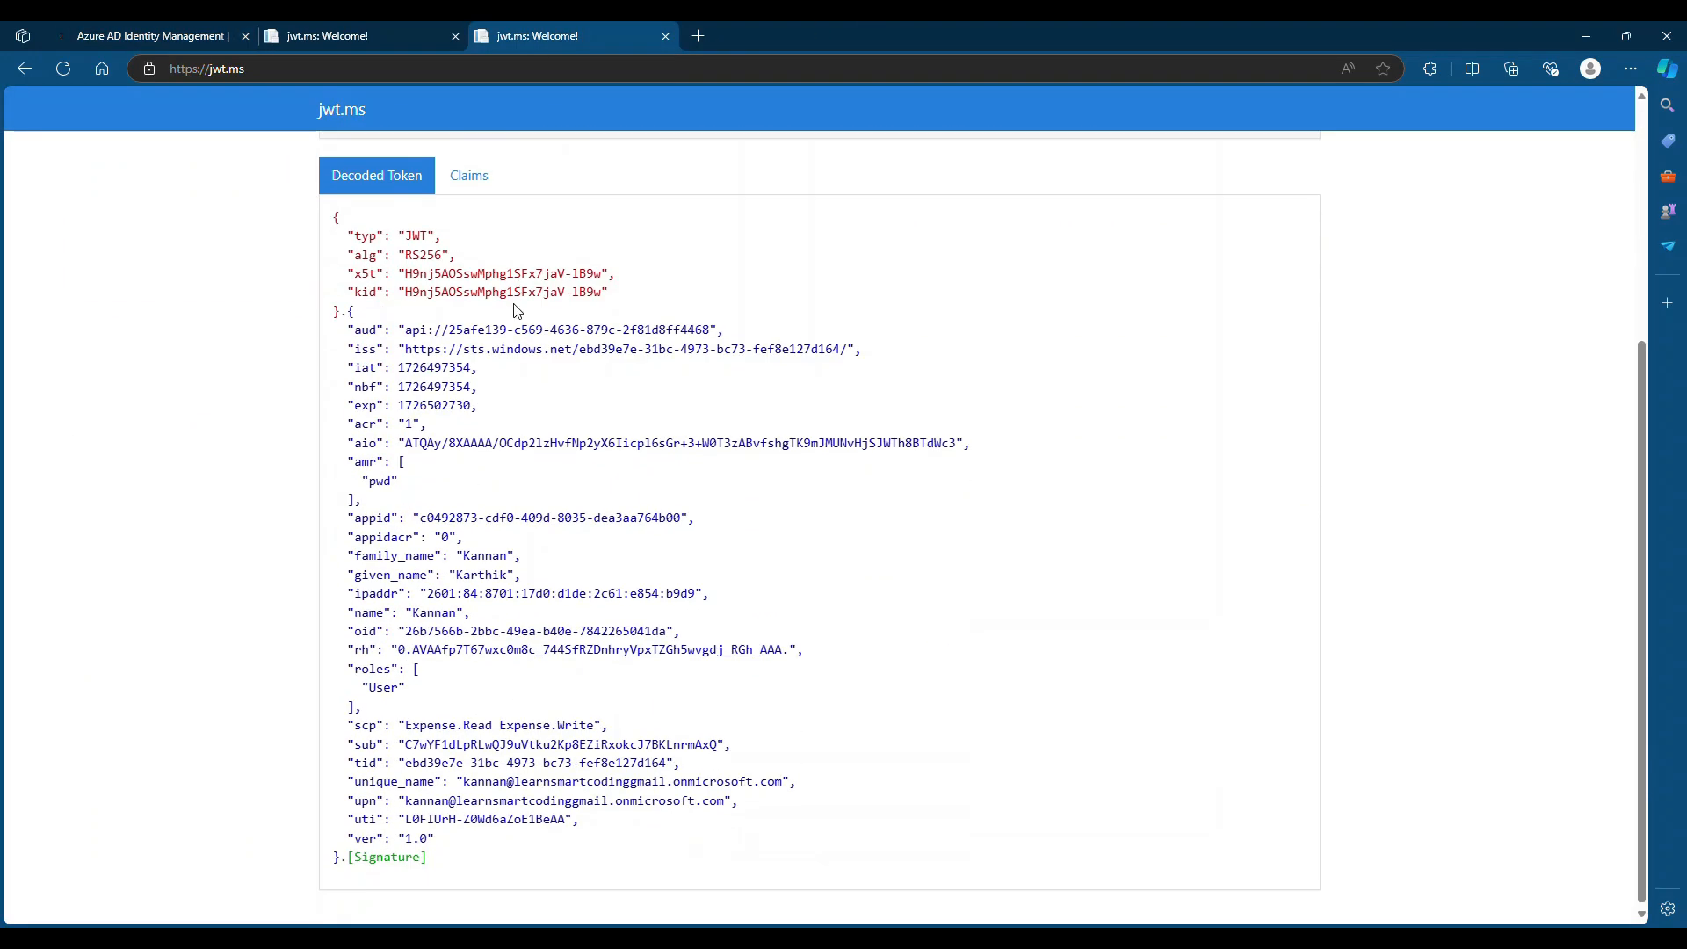
pyautogui.doubleClick(378, 671)
pyautogui.doubleClick(380, 690)
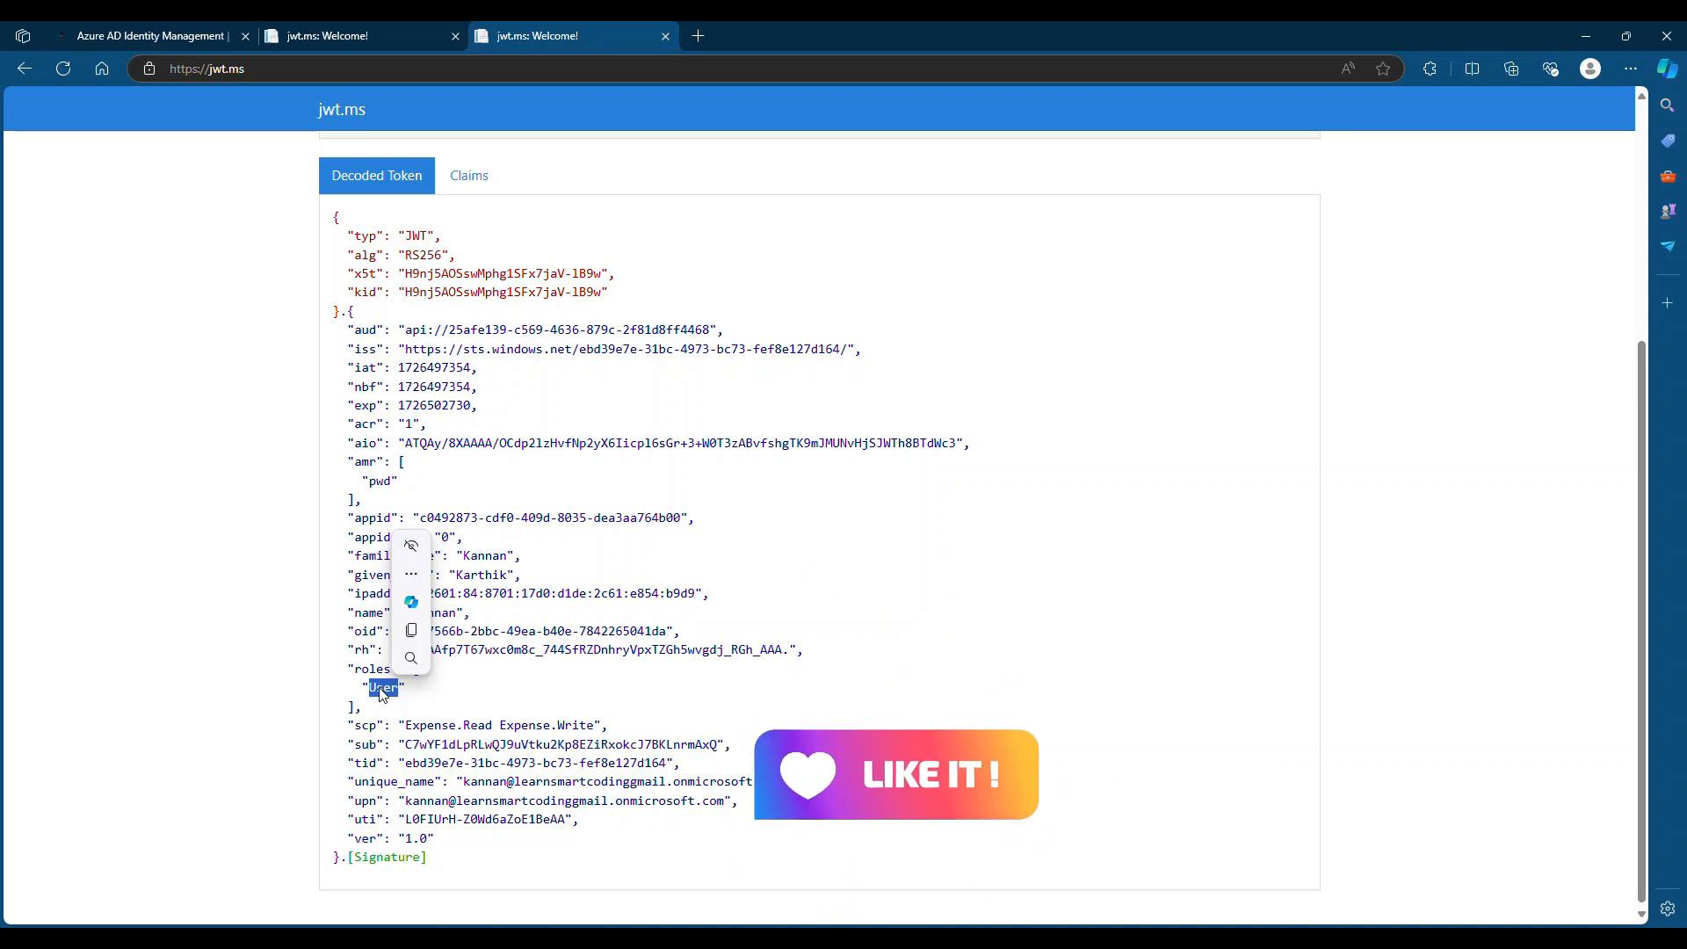
pyautogui.click(572, 483)
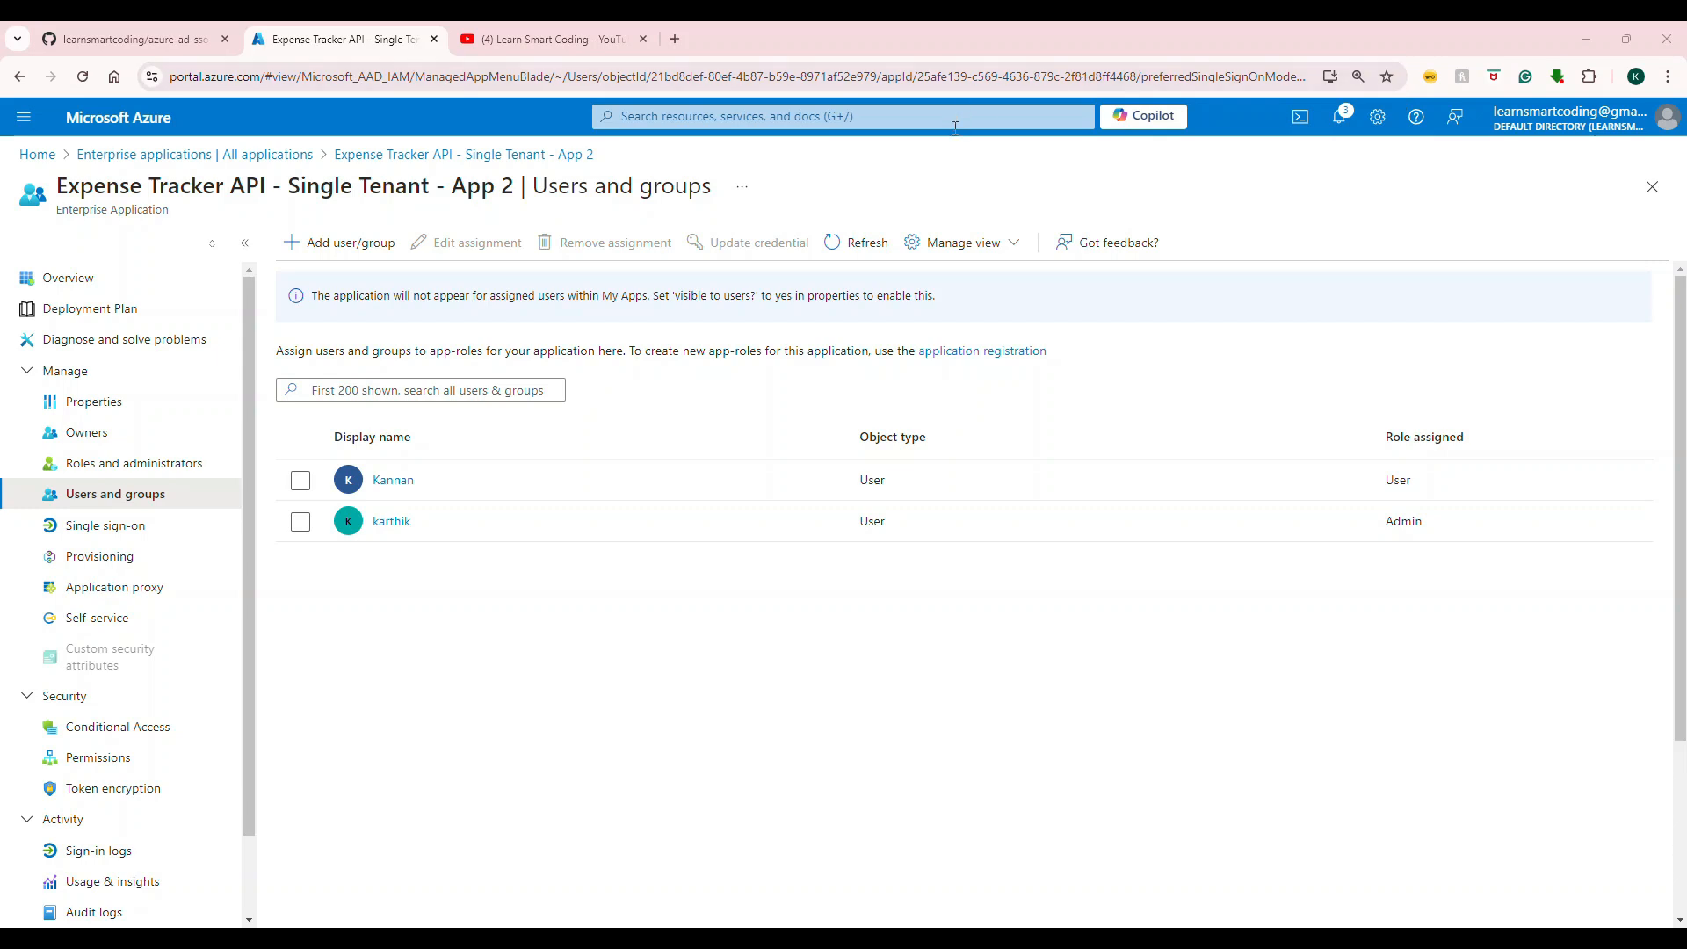
# - Switch to the Azure portal, search for "azure active directory" and open the groups of Microsoft Entra ID
pyautogui.click(844, 116)
pyautogui.click(817, 222)
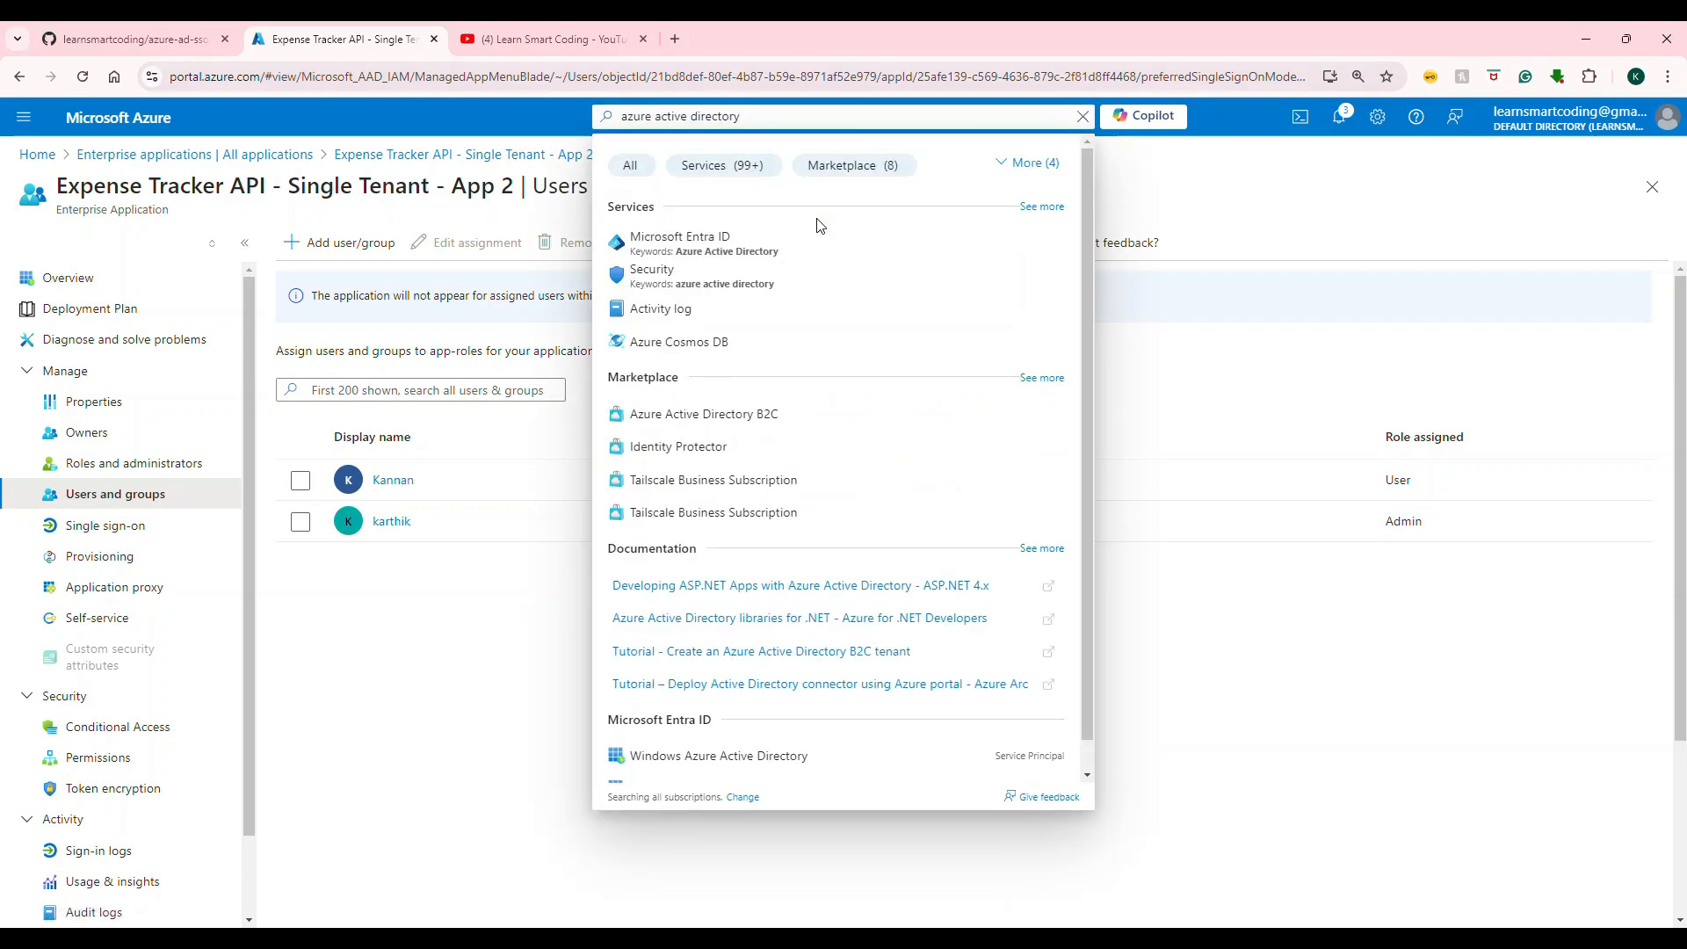
pyautogui.click(681, 242)
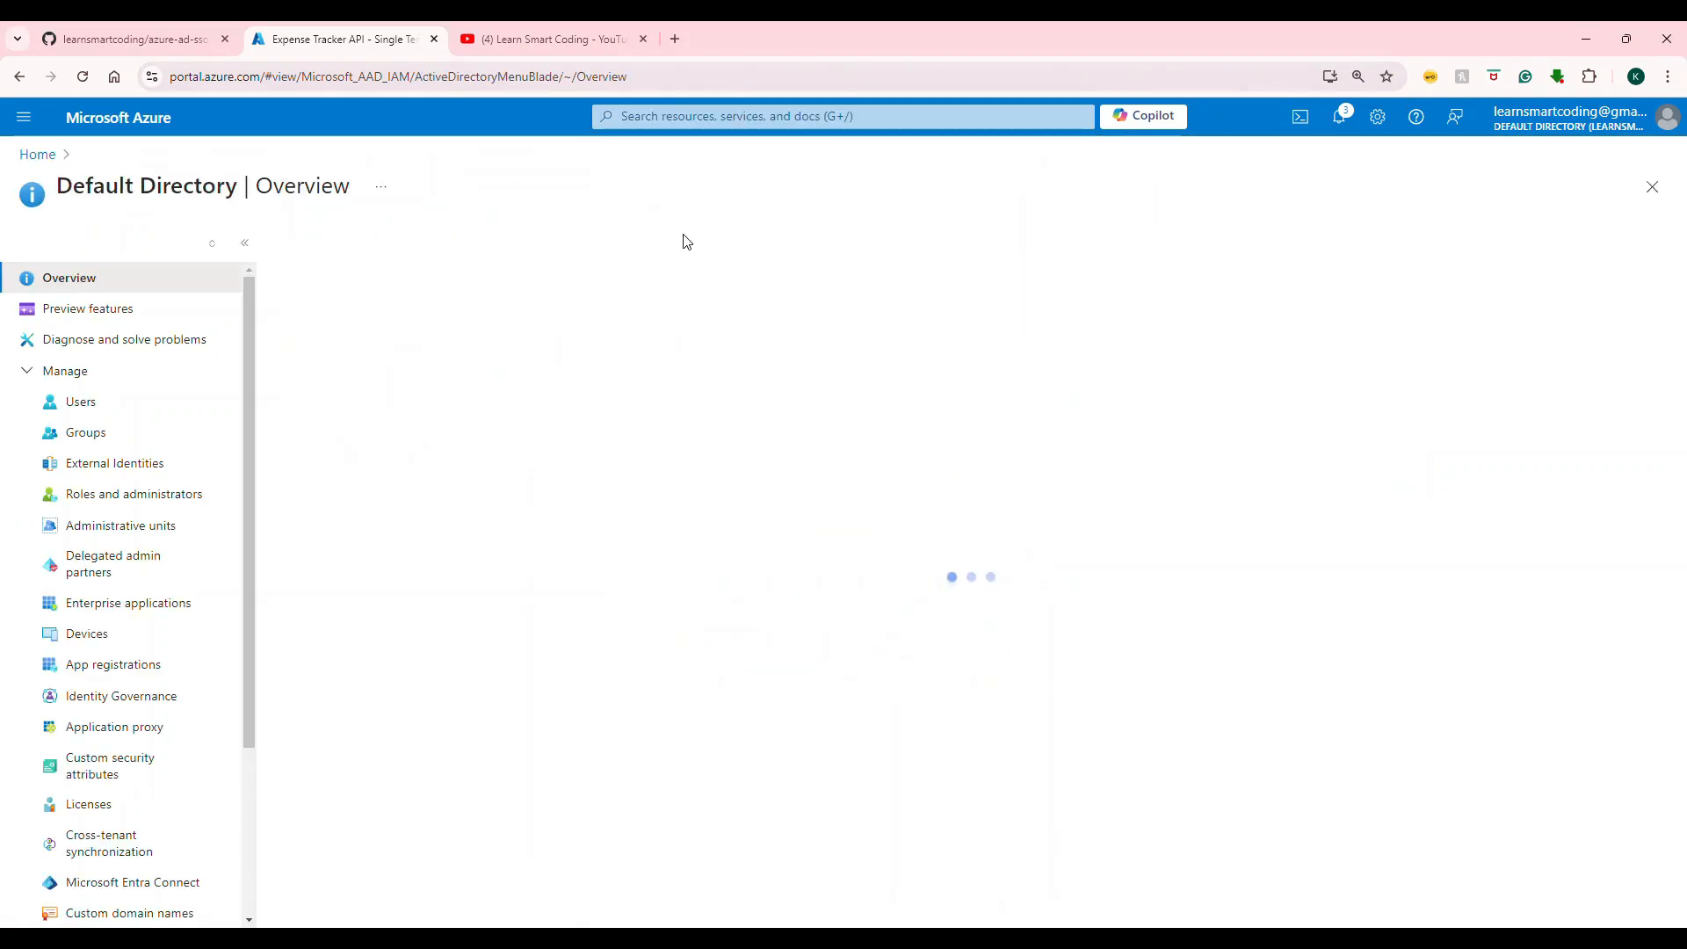
pyautogui.click(85, 432)
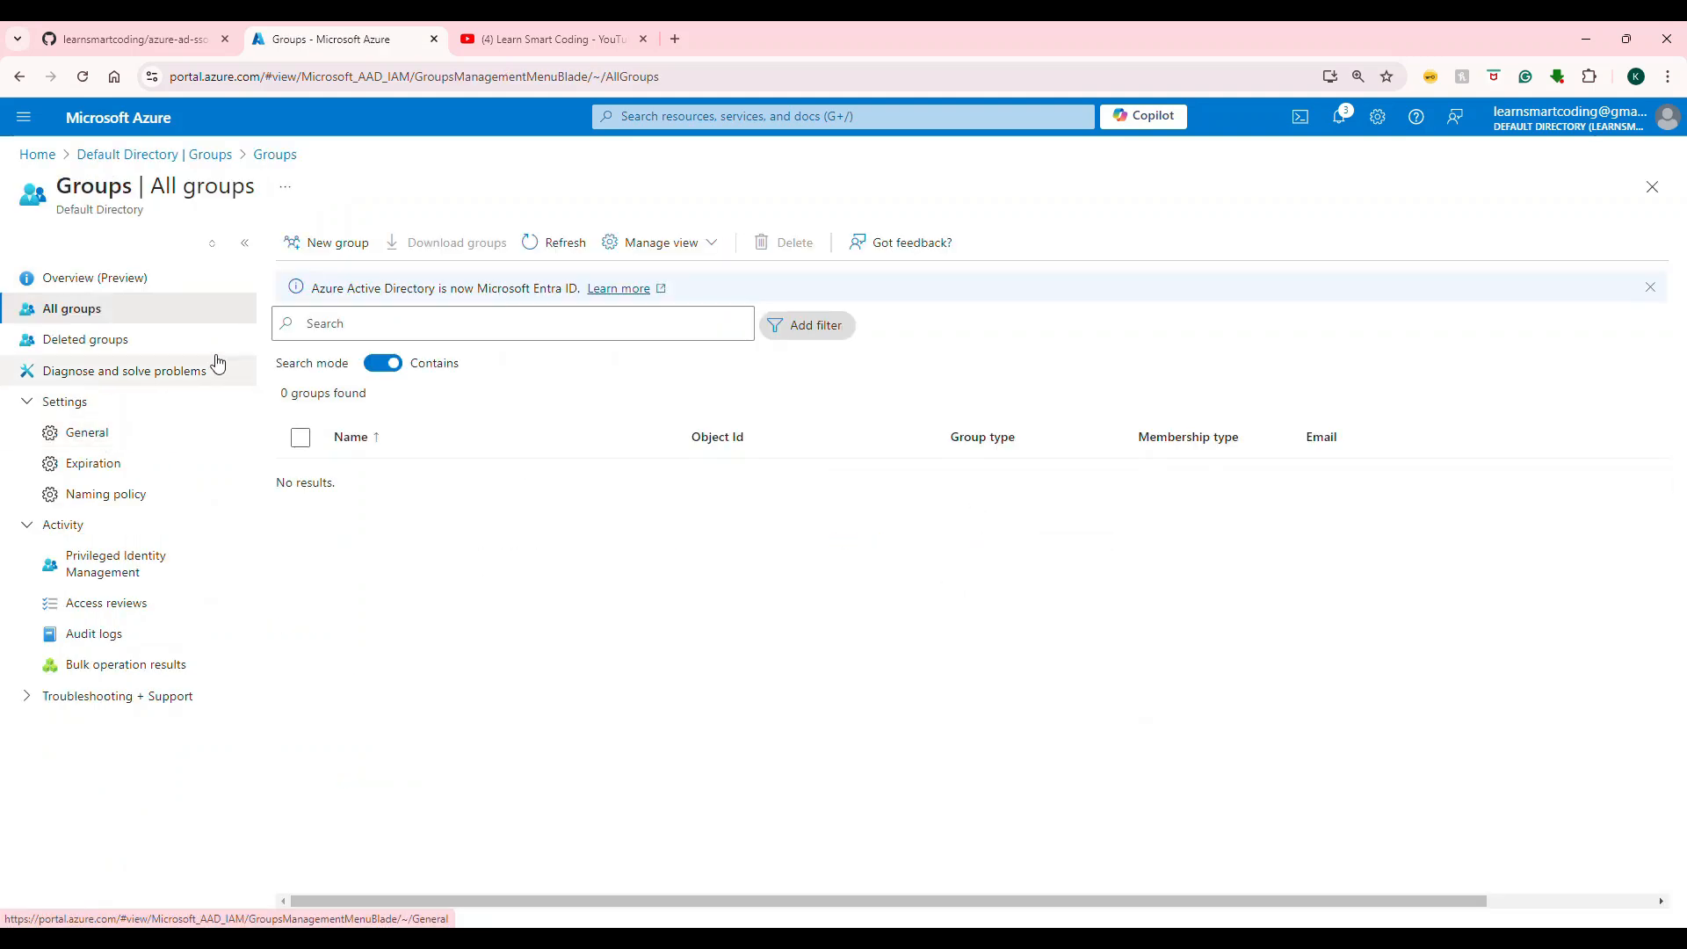
# - Start a new Security group named "AdminGroup" with the description "Group for admin users"
pyautogui.click(322, 242)
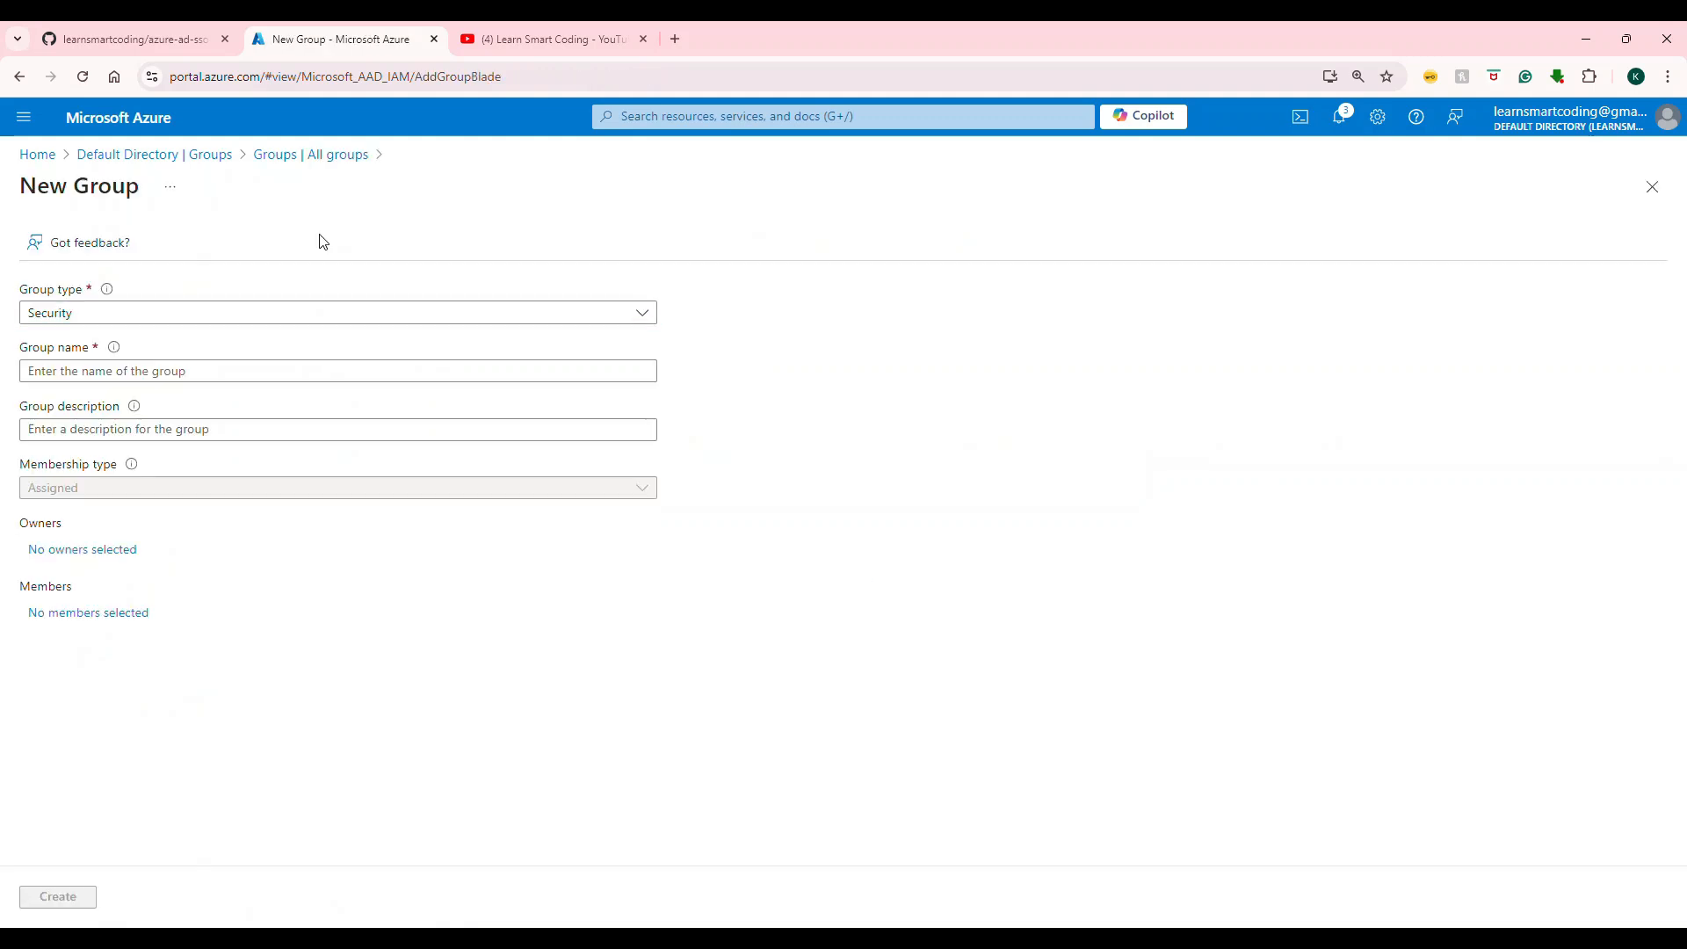
pyautogui.click(252, 315)
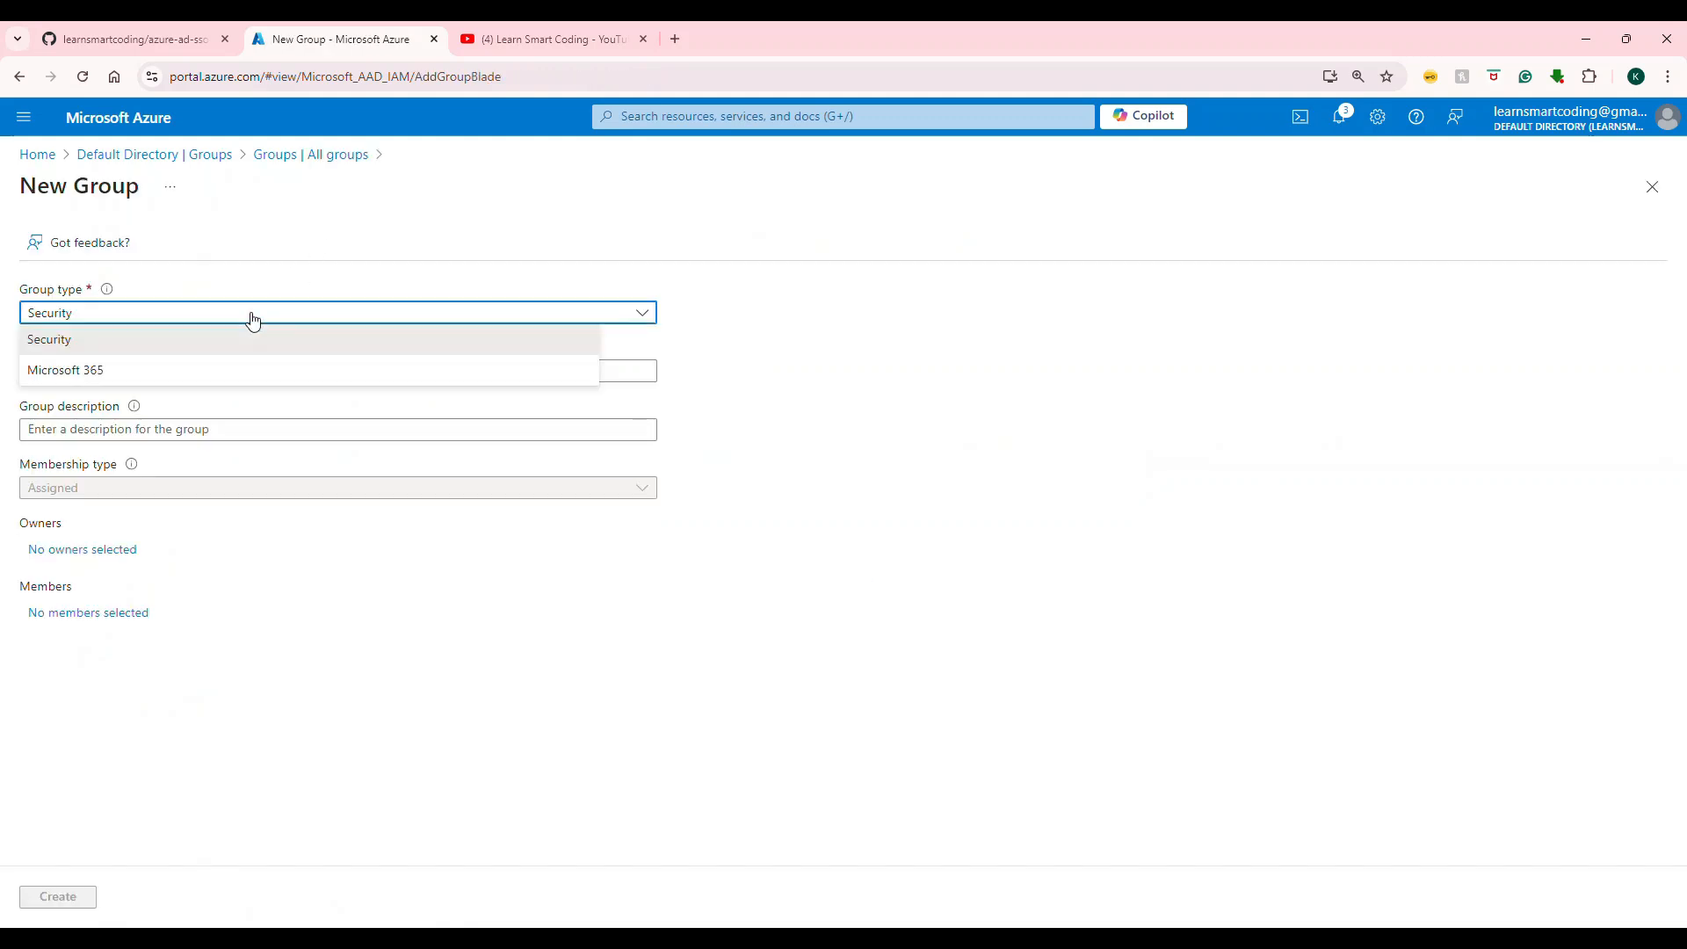
pyautogui.click(210, 352)
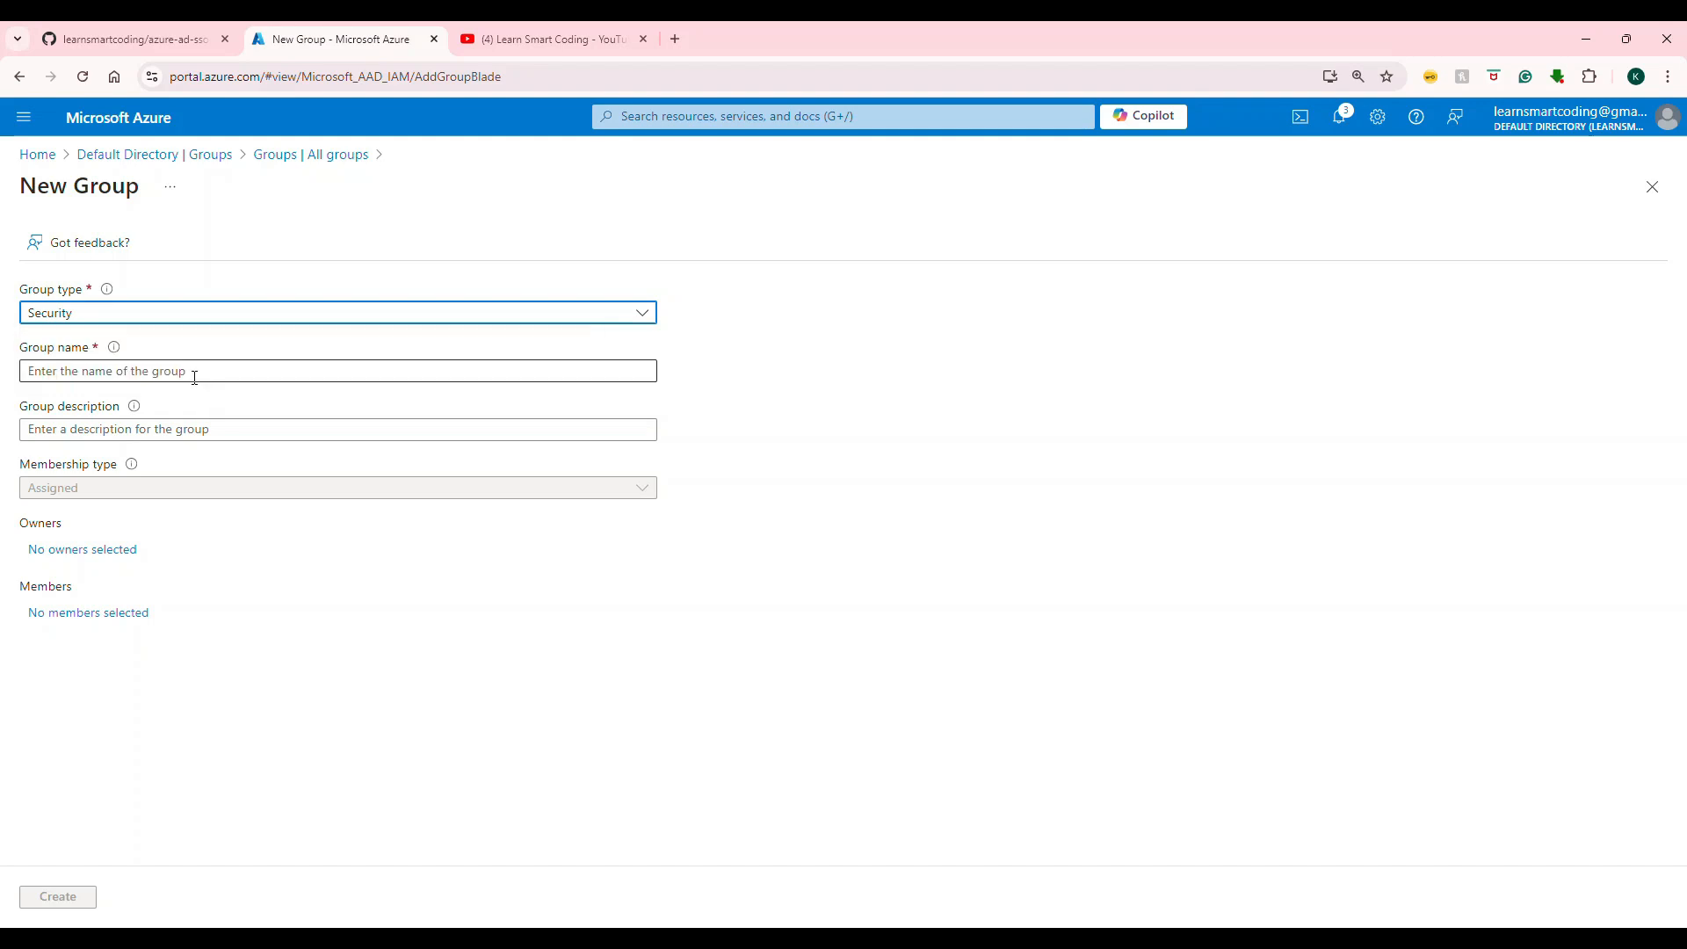
pyautogui.click(195, 377)
pyautogui.write('AdminG')
pyautogui.click(166, 430)
pyautogui.write('Group for admin users')
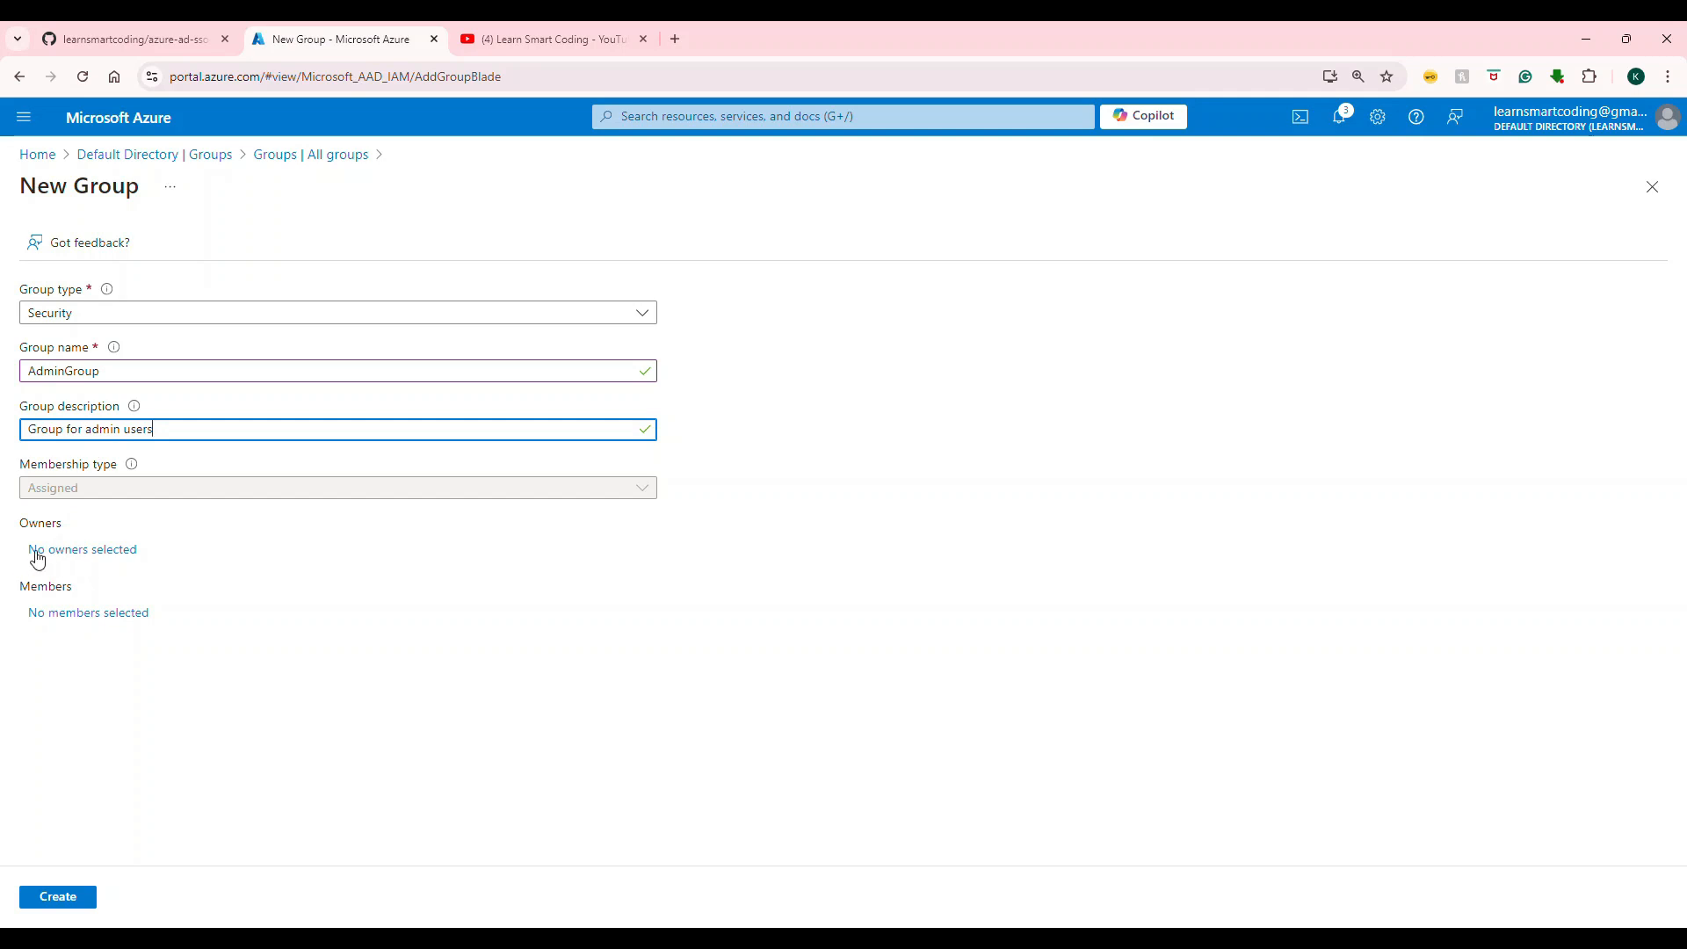
# - Add the account that holds the Admin role as the group's member and create the group
pyautogui.click(55, 620)
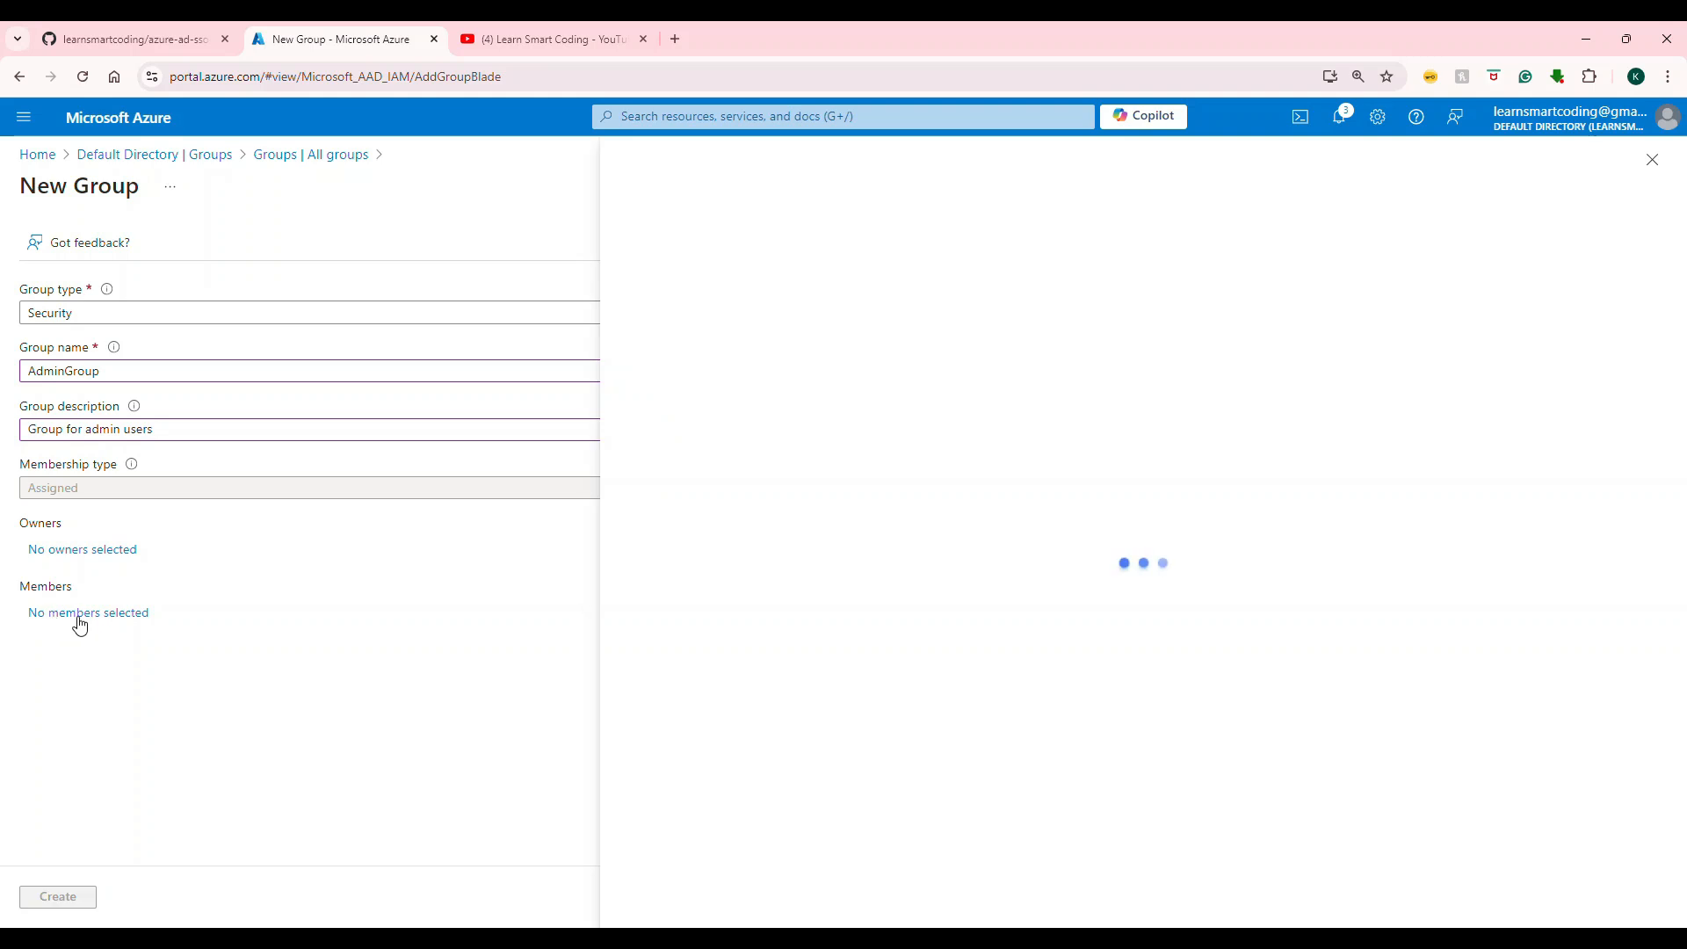
pyautogui.scroll(-3, 677, 466)
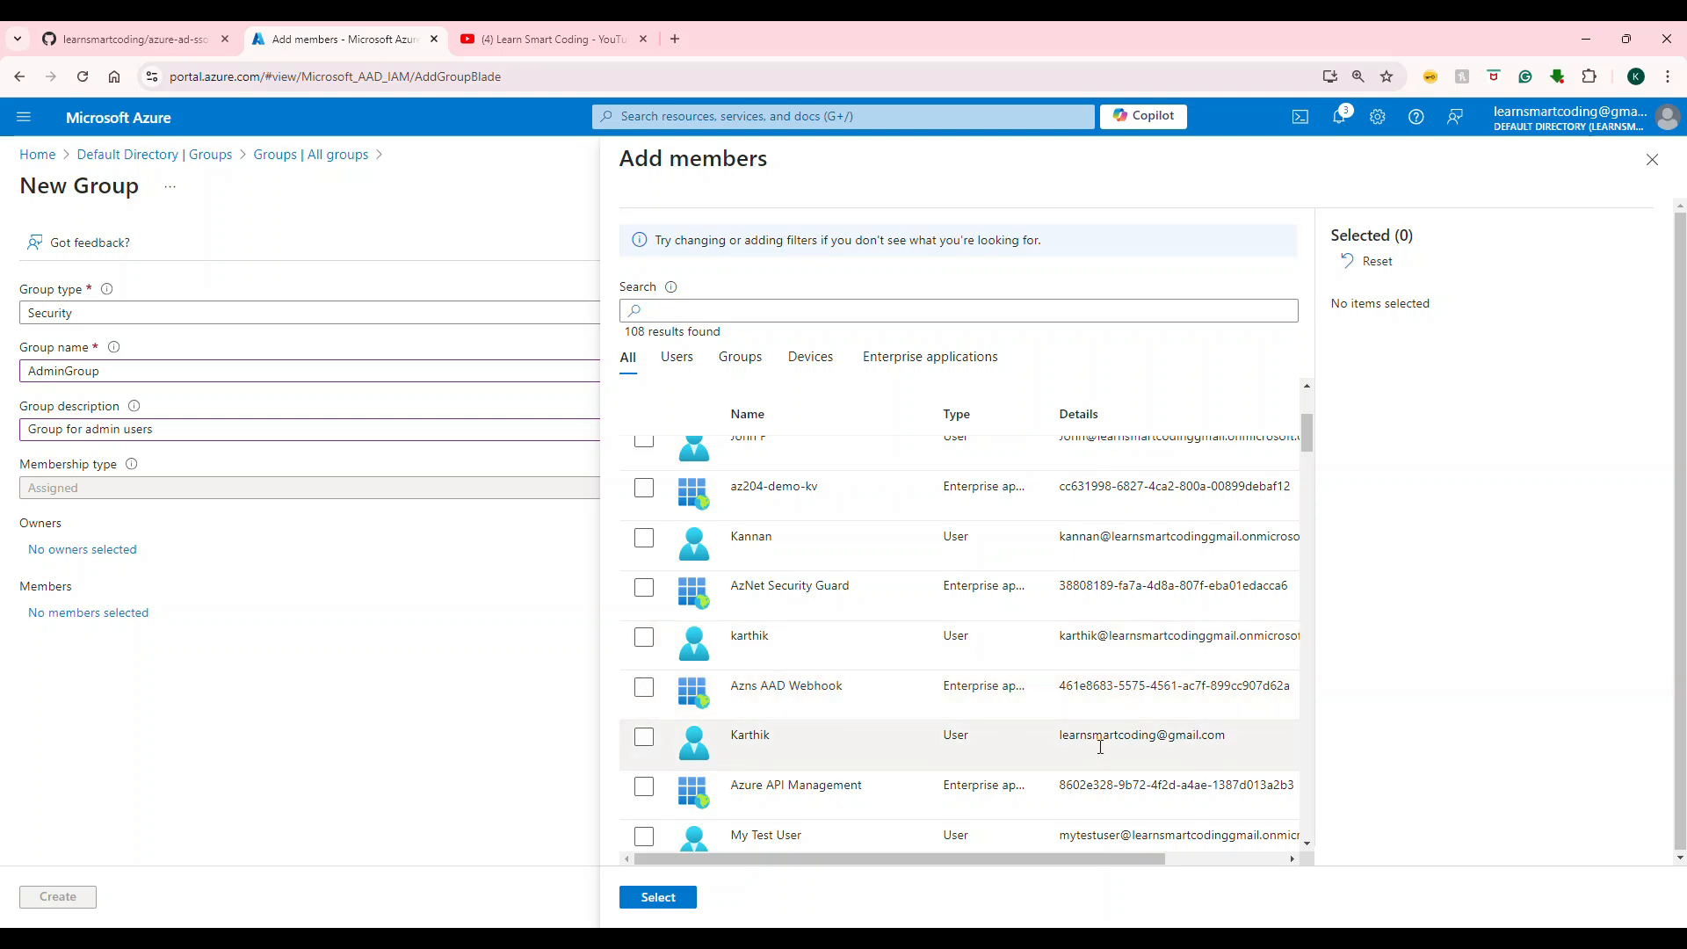
pyautogui.click(644, 636)
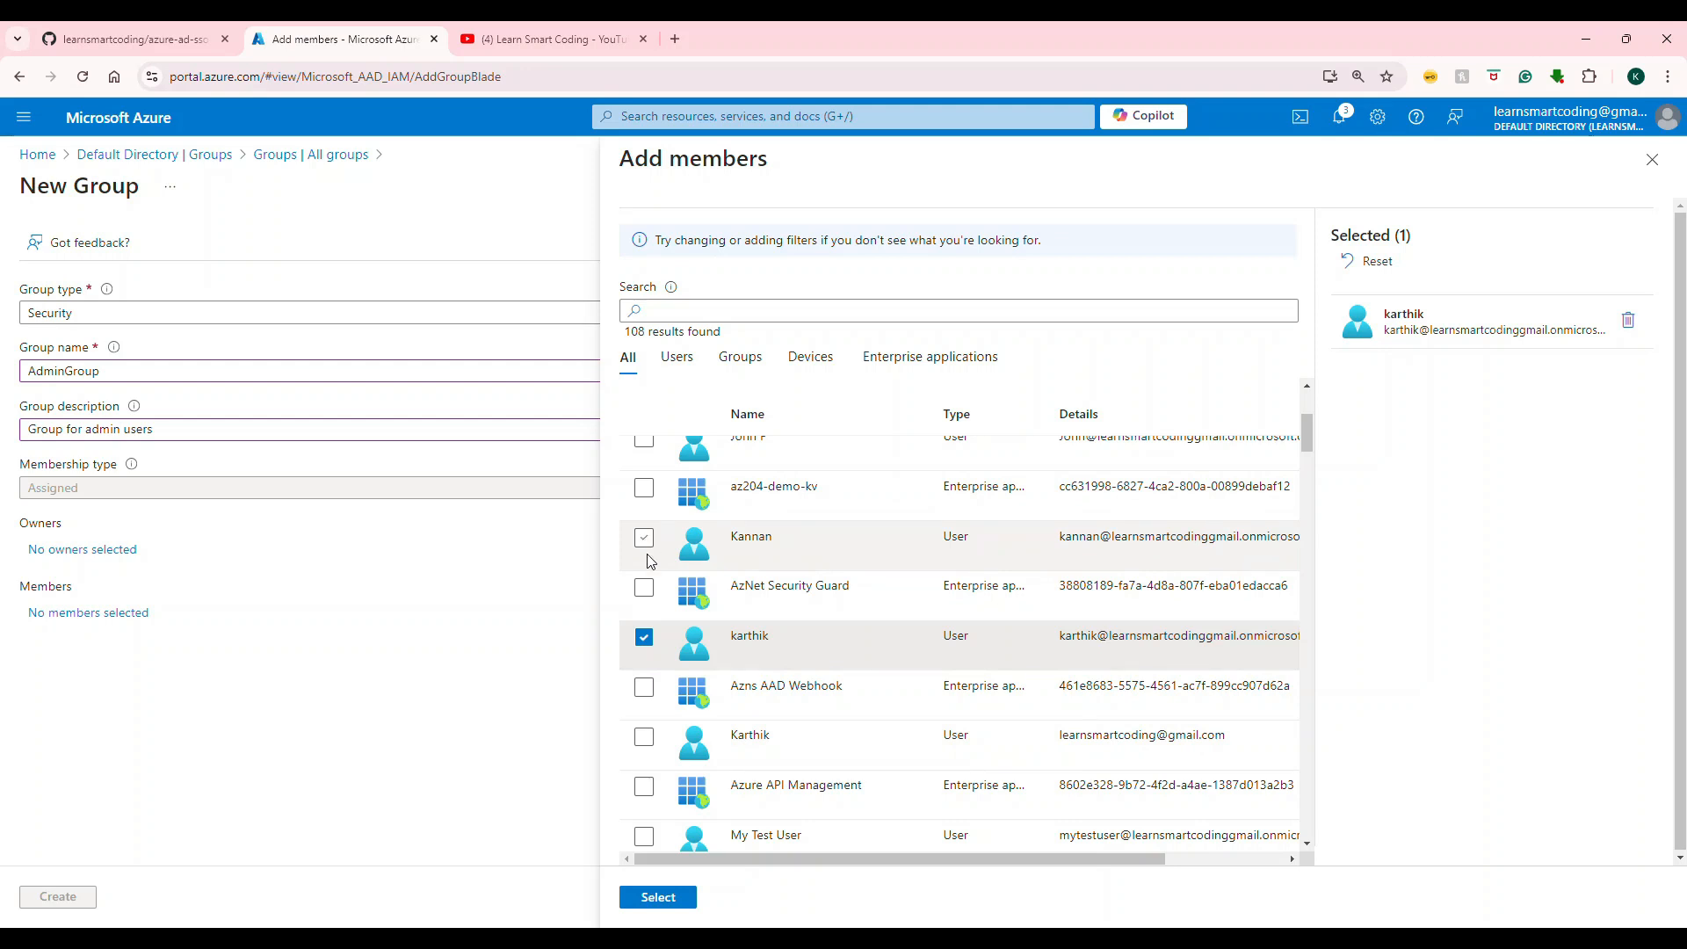
pyautogui.click(659, 896)
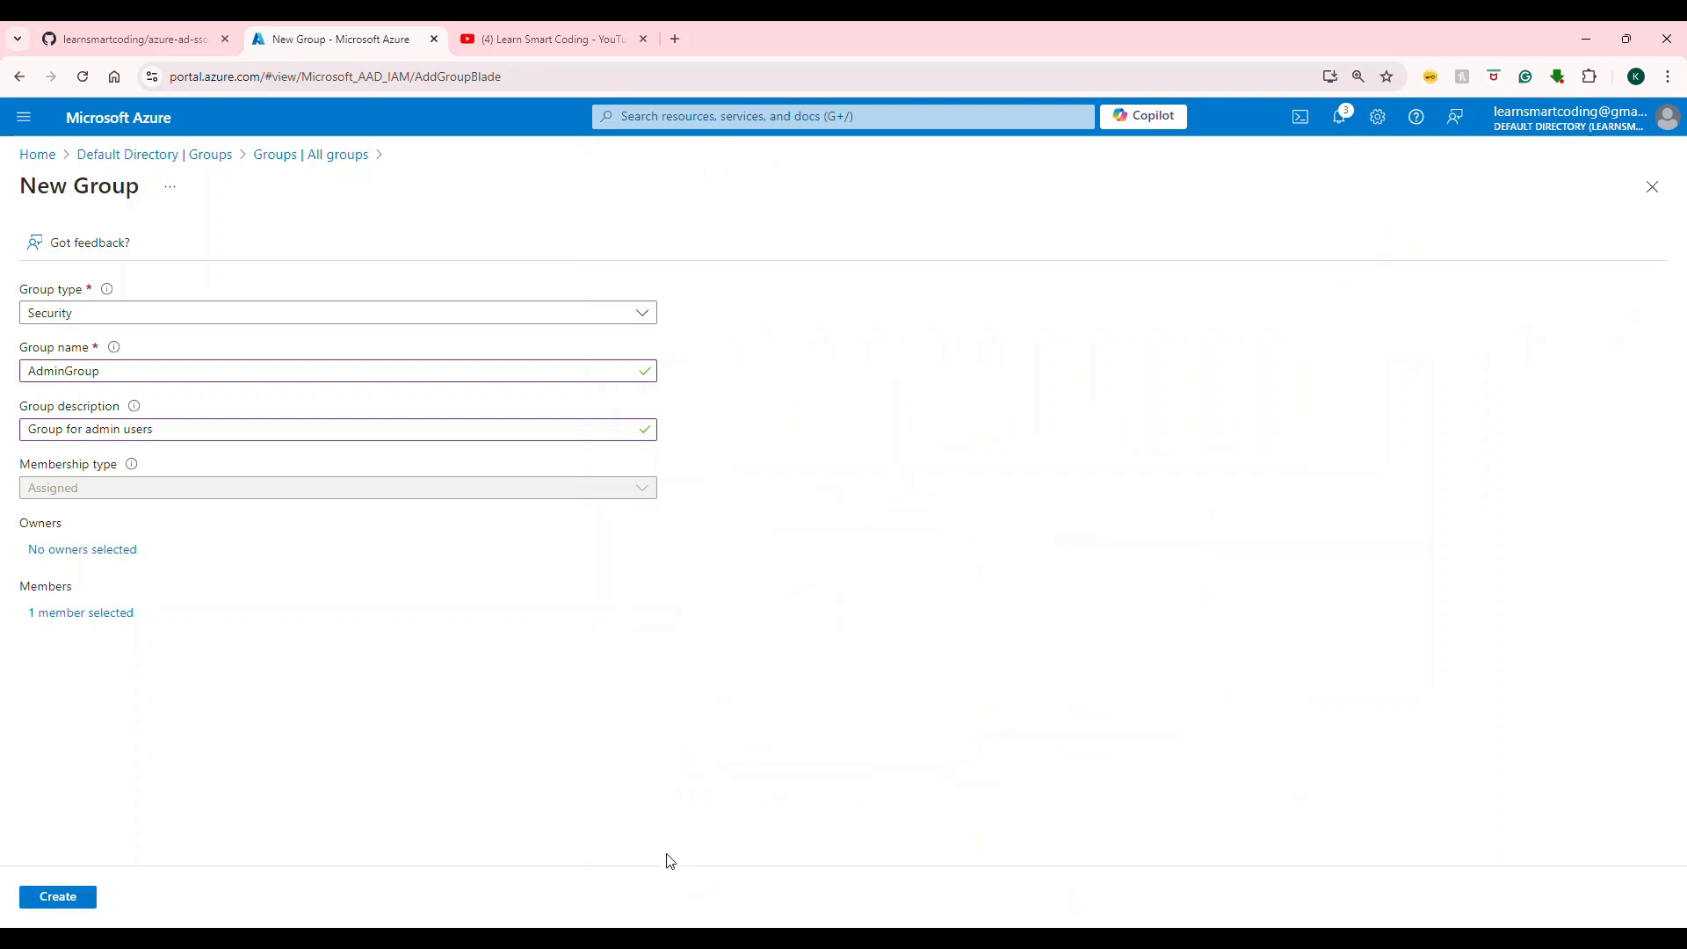
pyautogui.click(58, 896)
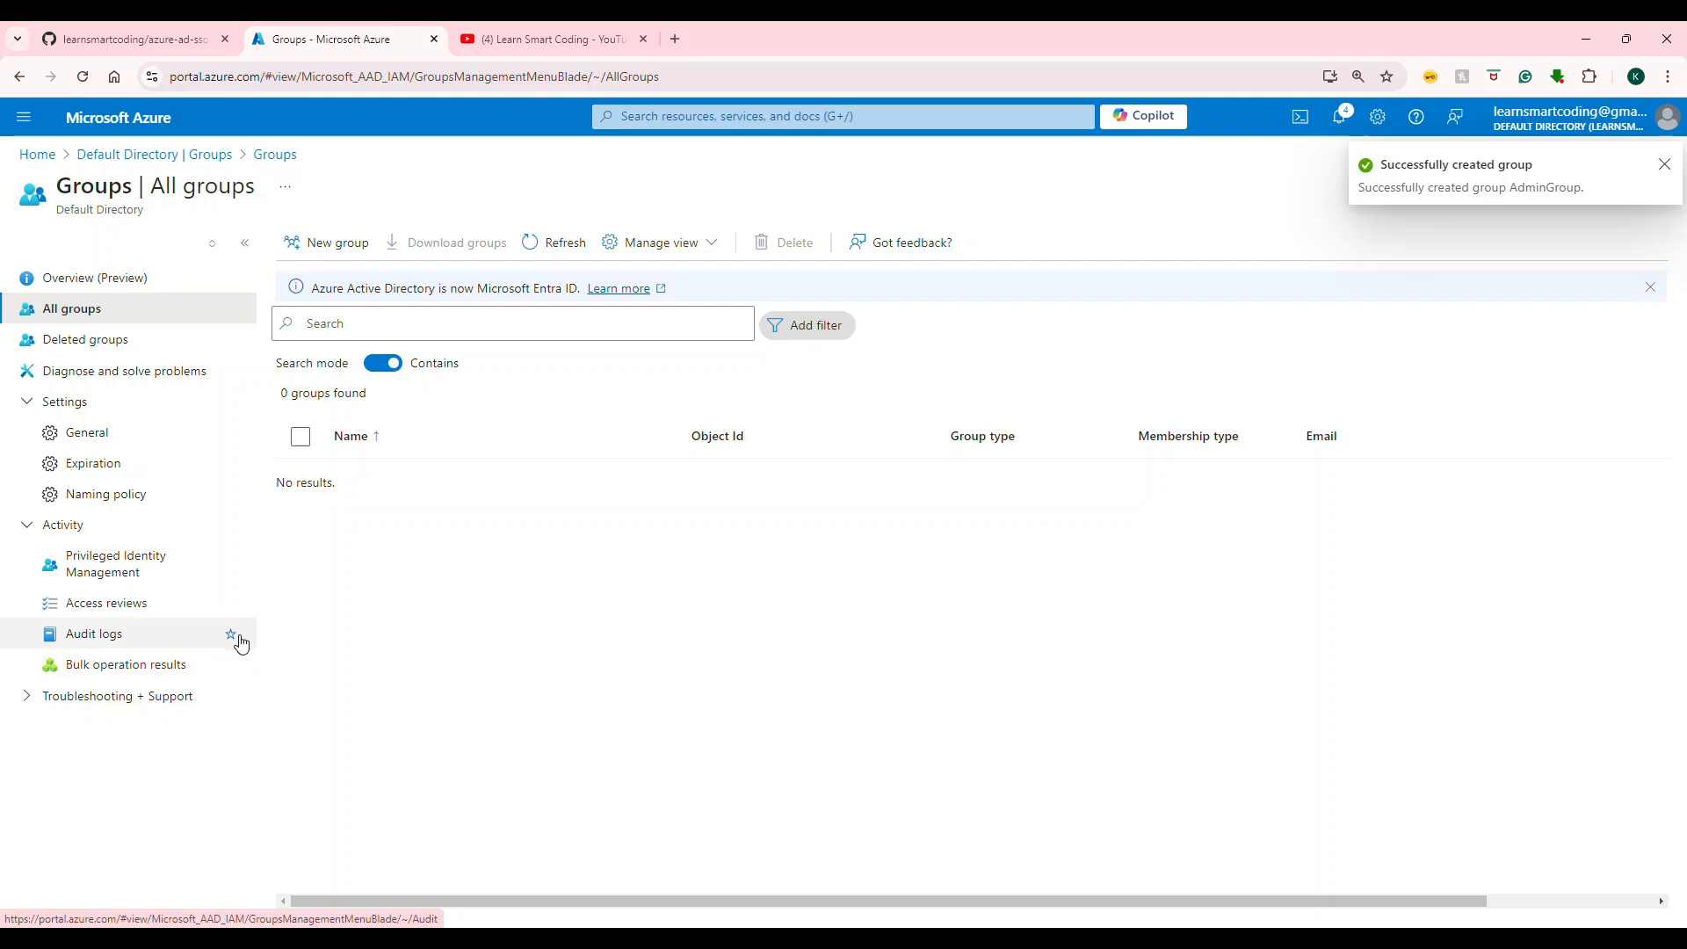
# - Create a Security group named "CustomerSupport" with the description "Customer support group" and refresh the group list
pyautogui.click(318, 243)
pyautogui.click(124, 371)
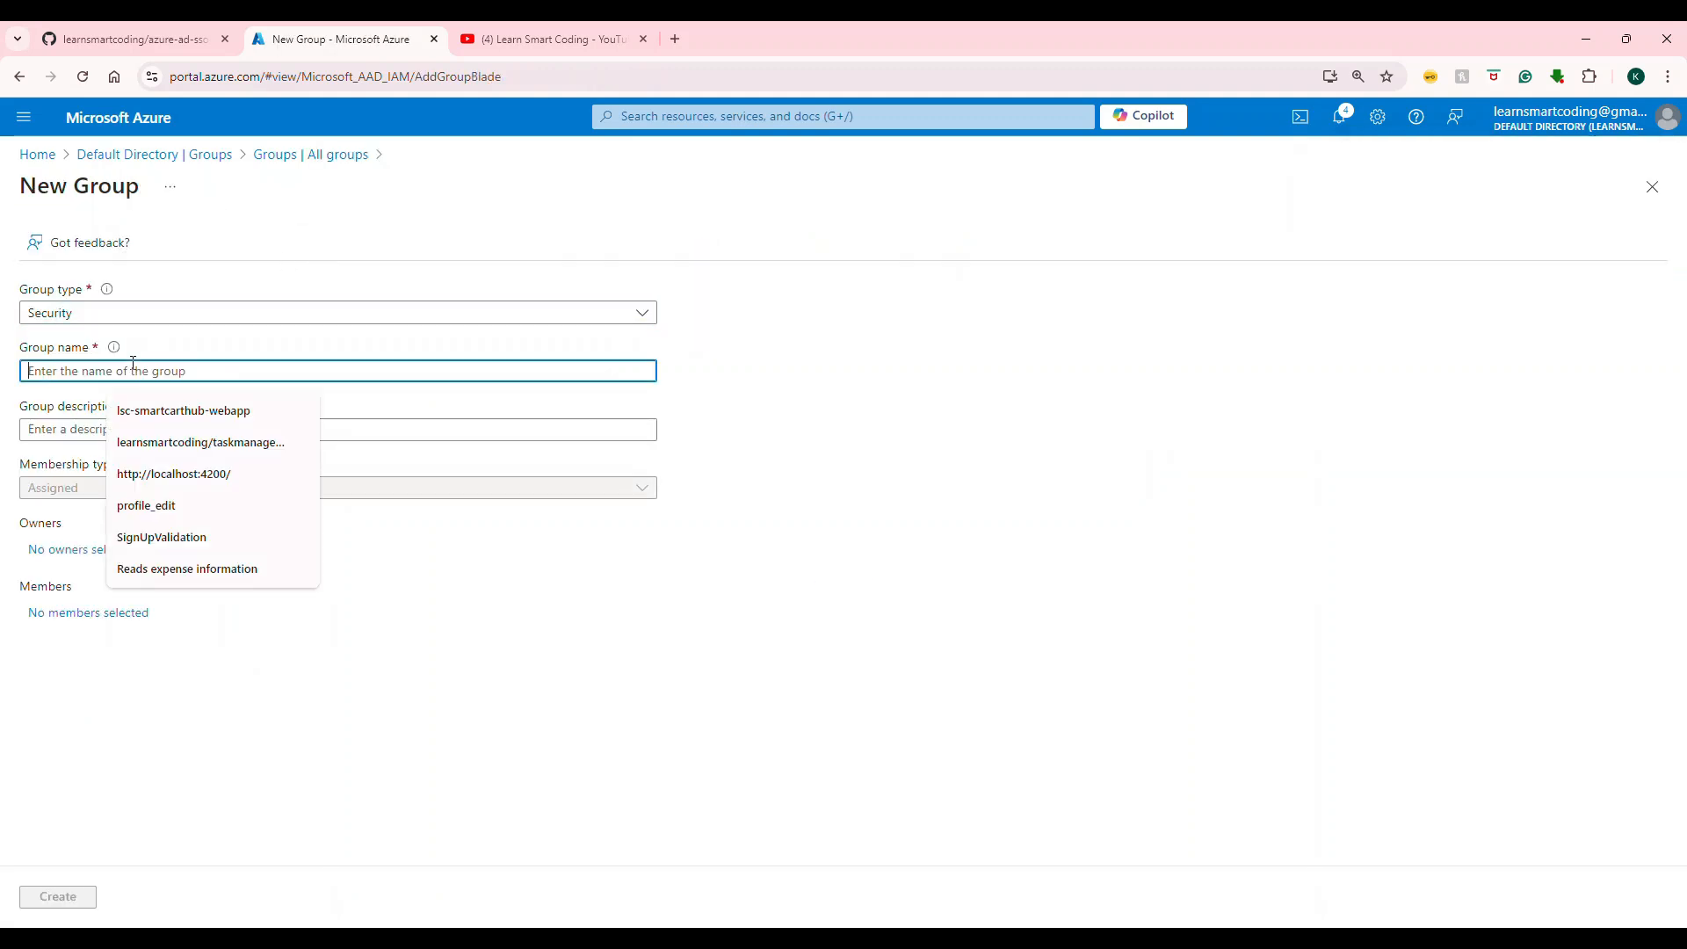
pyautogui.write('CustomerSupport')
pyautogui.click(138, 430)
pyautogui.write('Customer support group')
pyautogui.click(56, 896)
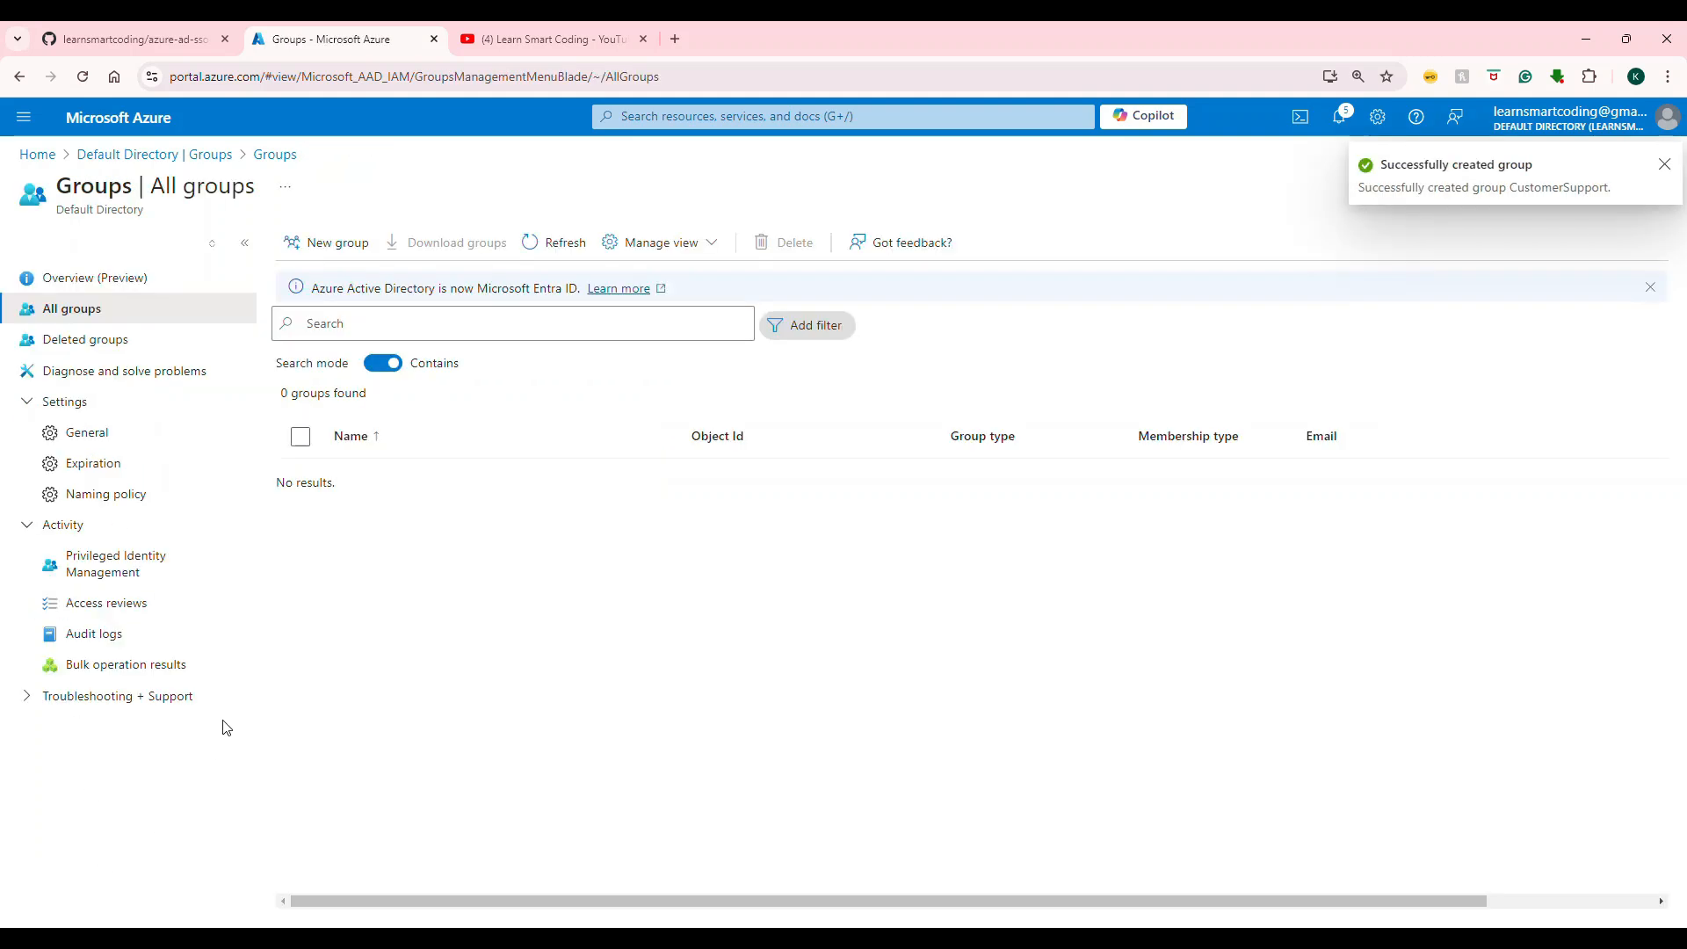
pyautogui.click(563, 250)
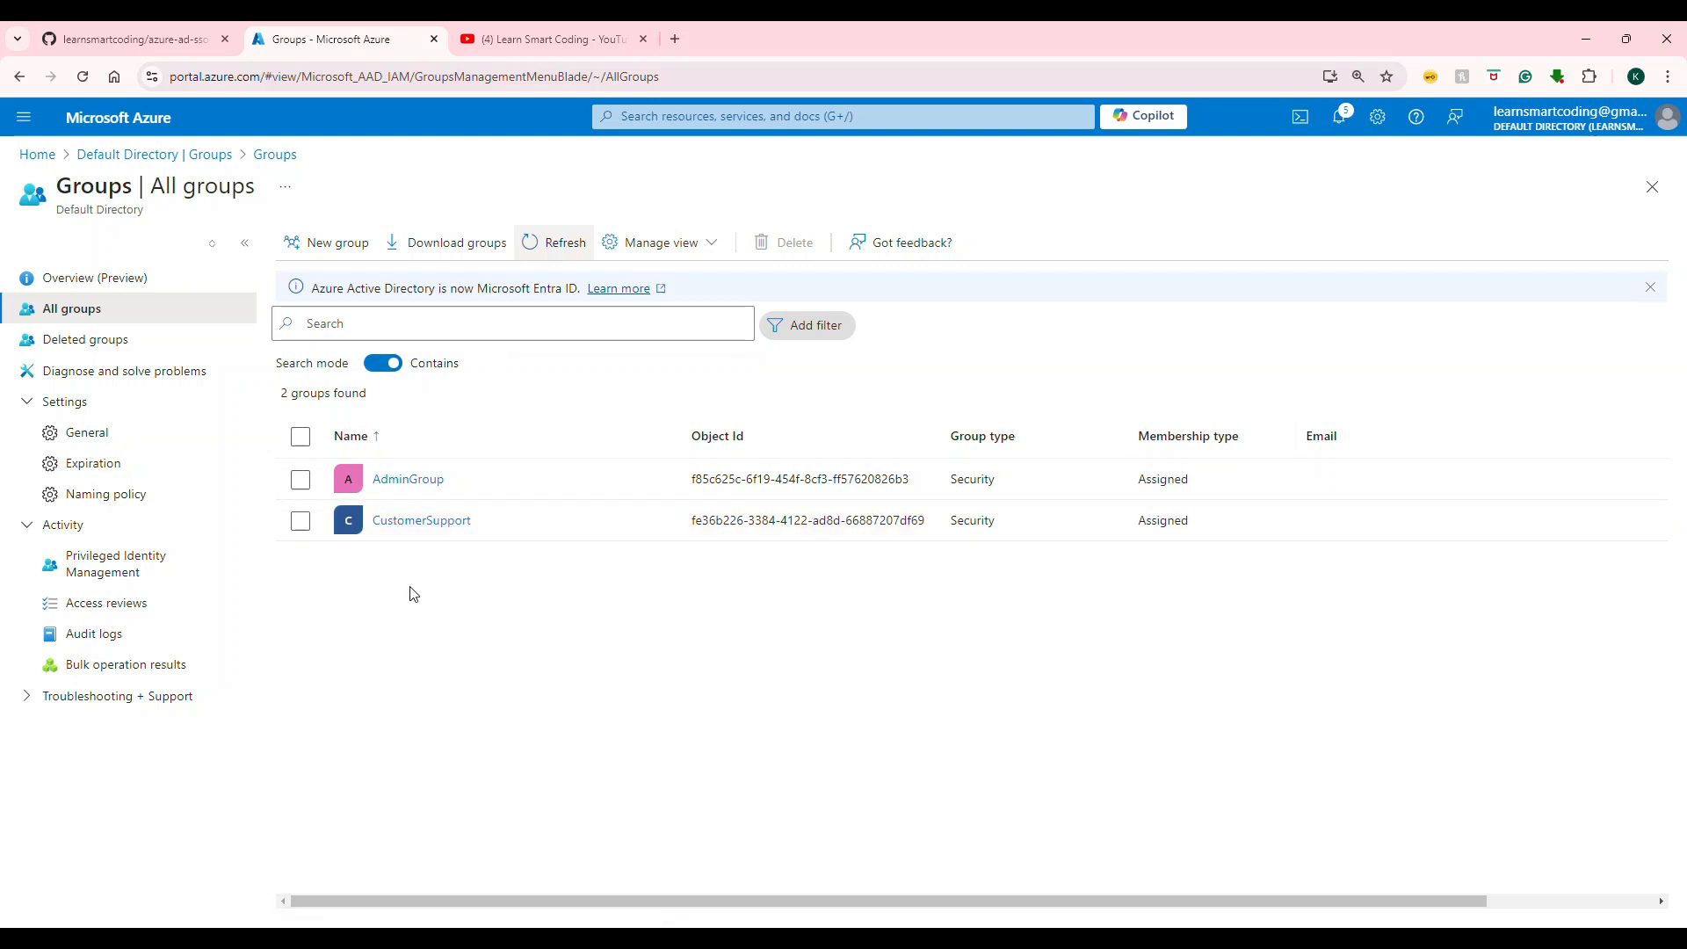
# - Open the users and groups of the enterprise application "Expense Tracker API - Single Tenant - App 2"
pyautogui.click(187, 156)
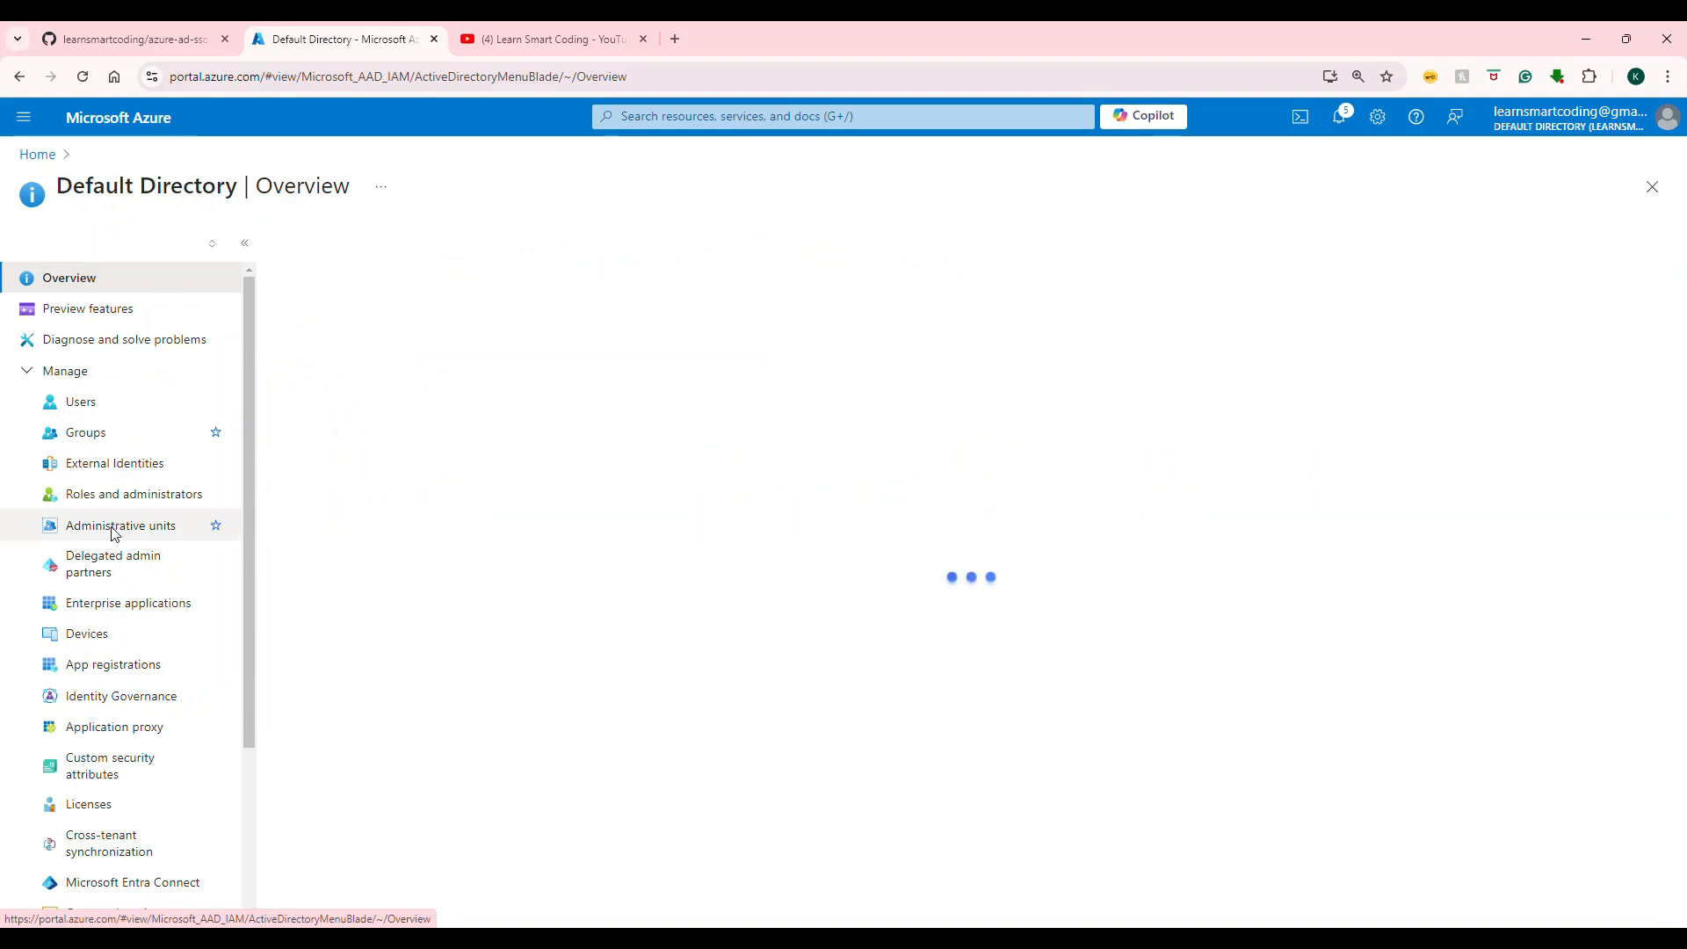
pyautogui.click(126, 607)
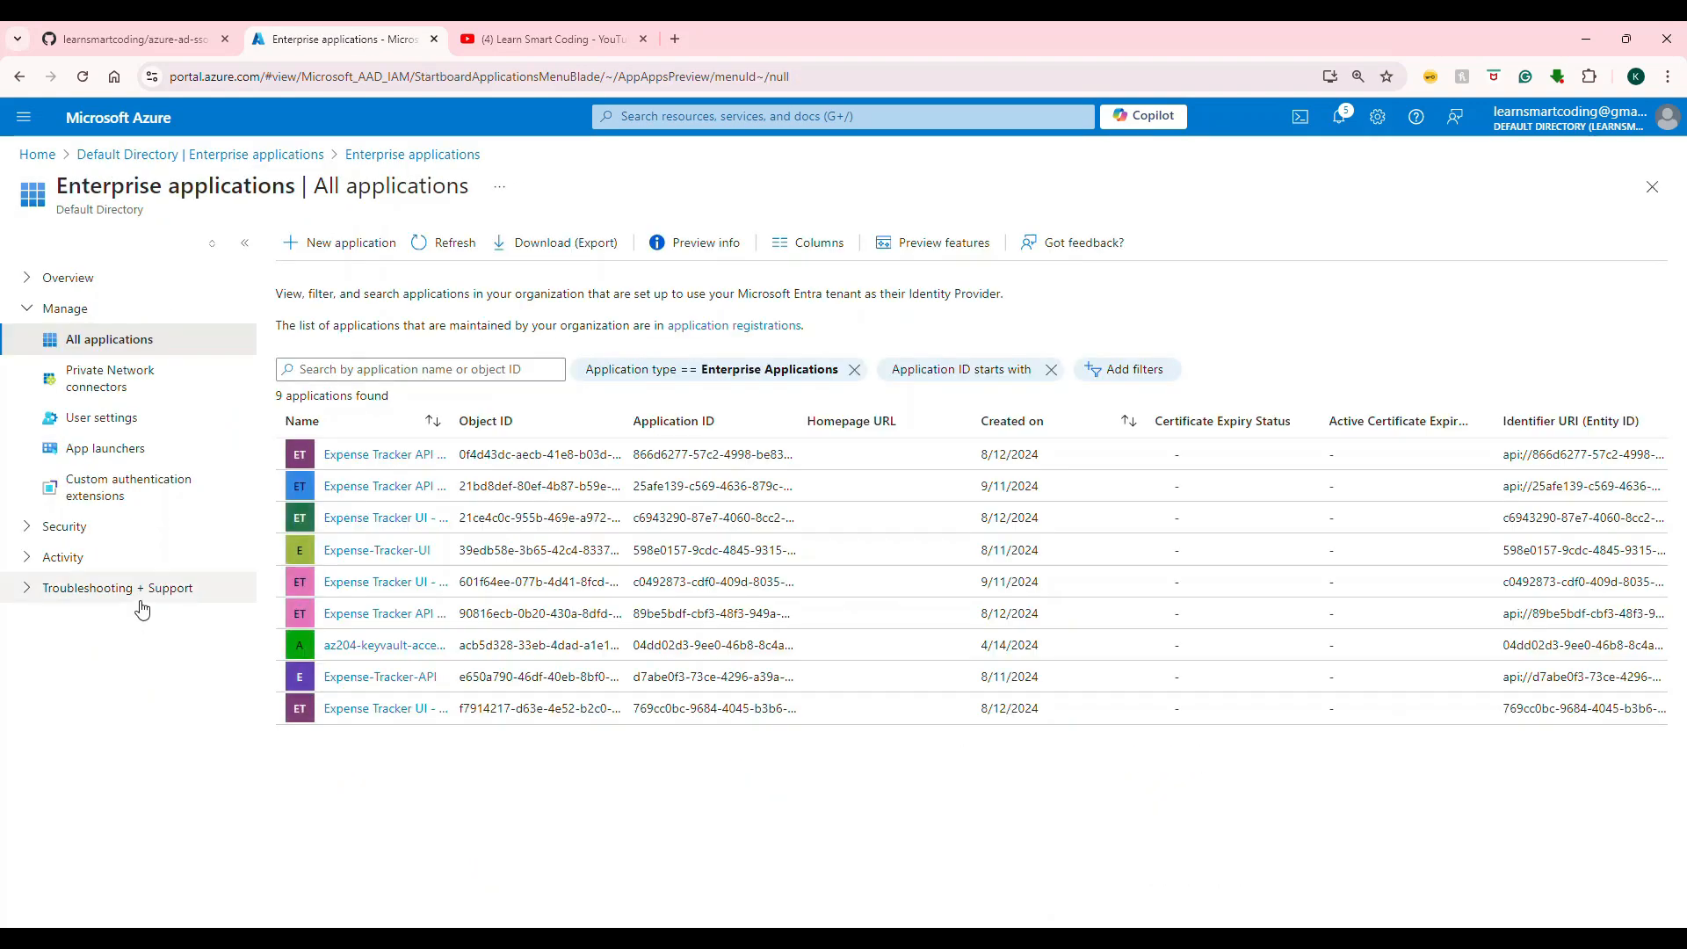
pyautogui.moveTo(452, 424); pyautogui.dragTo(619, 446)
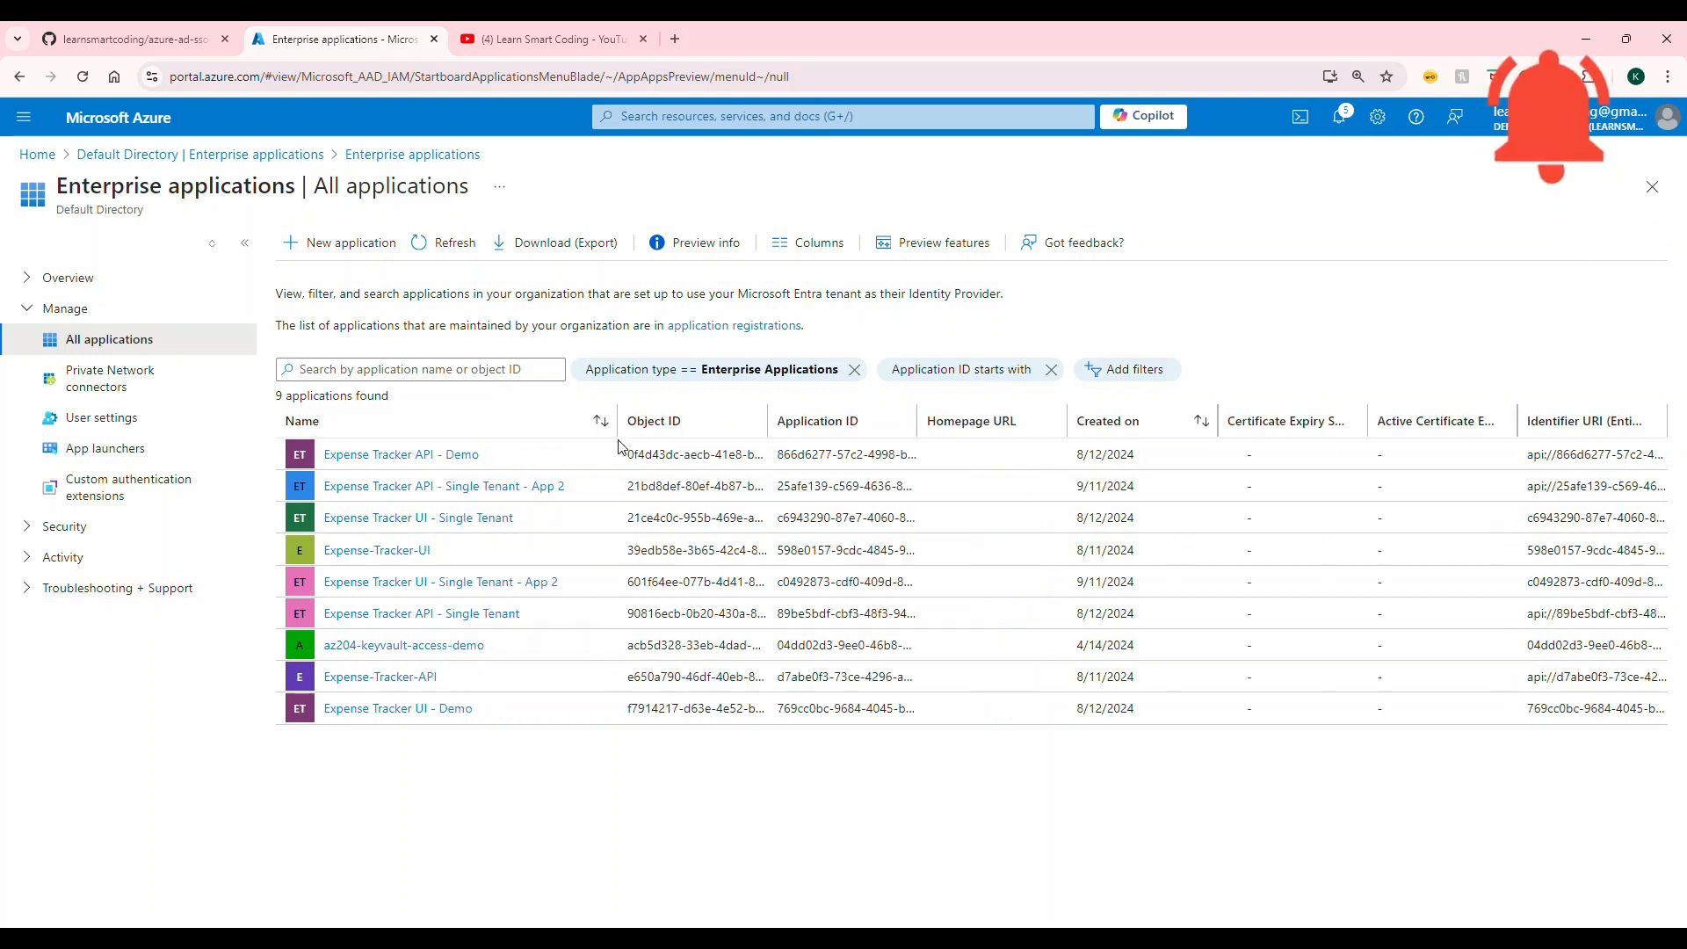
pyautogui.click(489, 486)
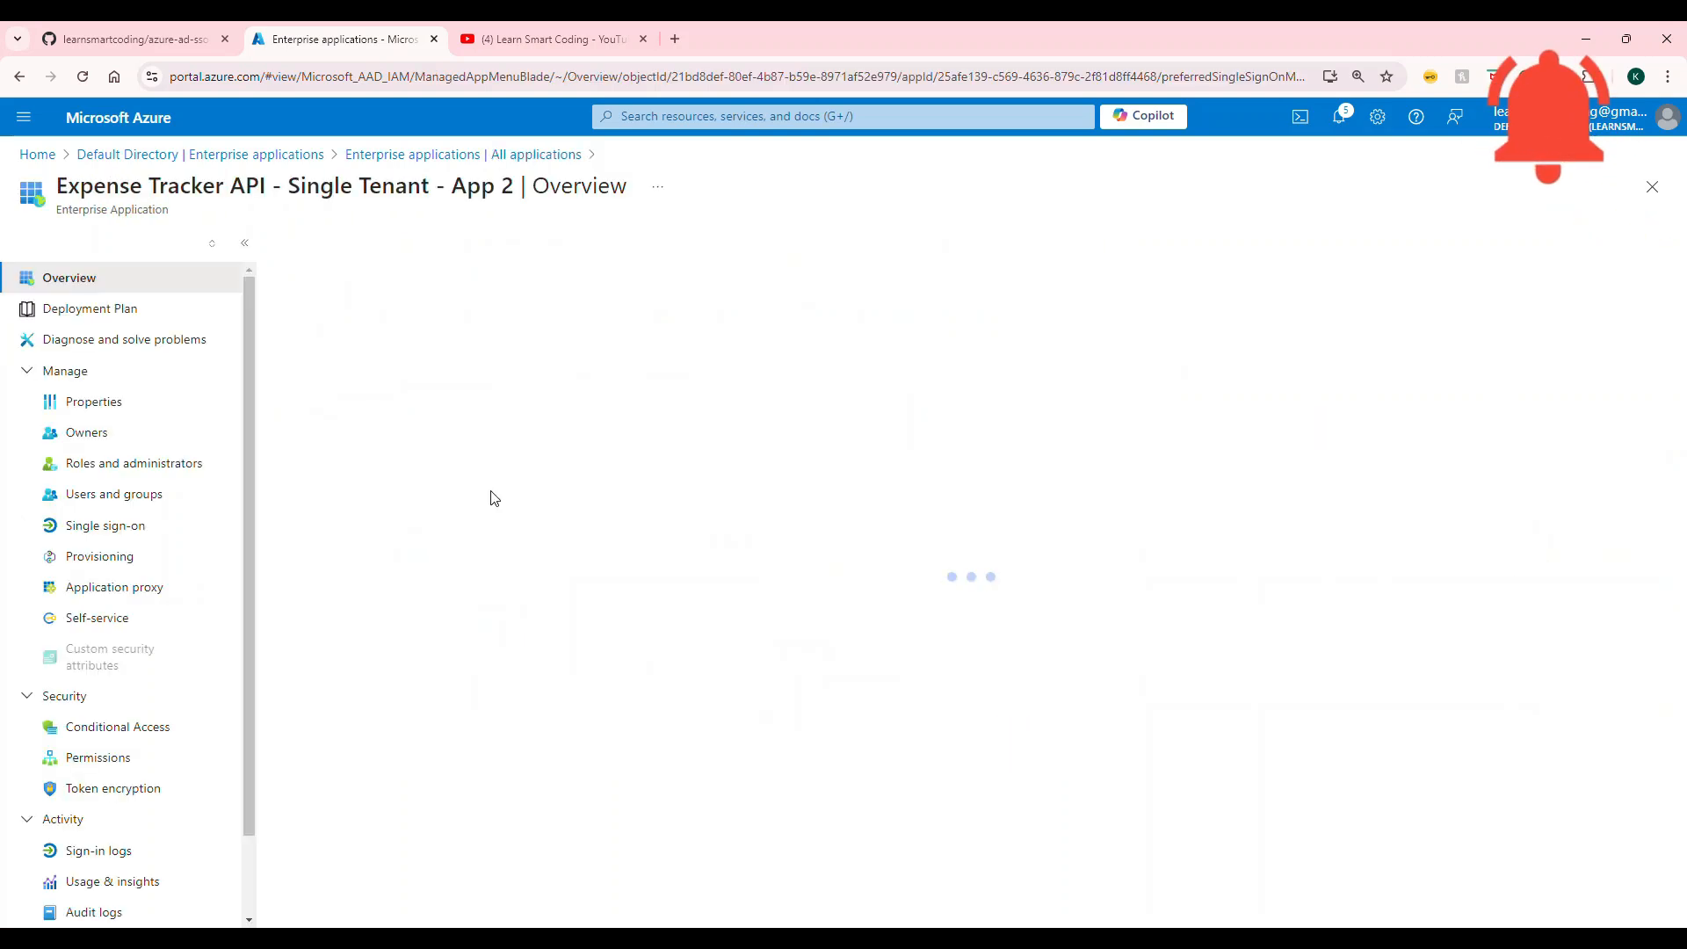
pyautogui.click(141, 494)
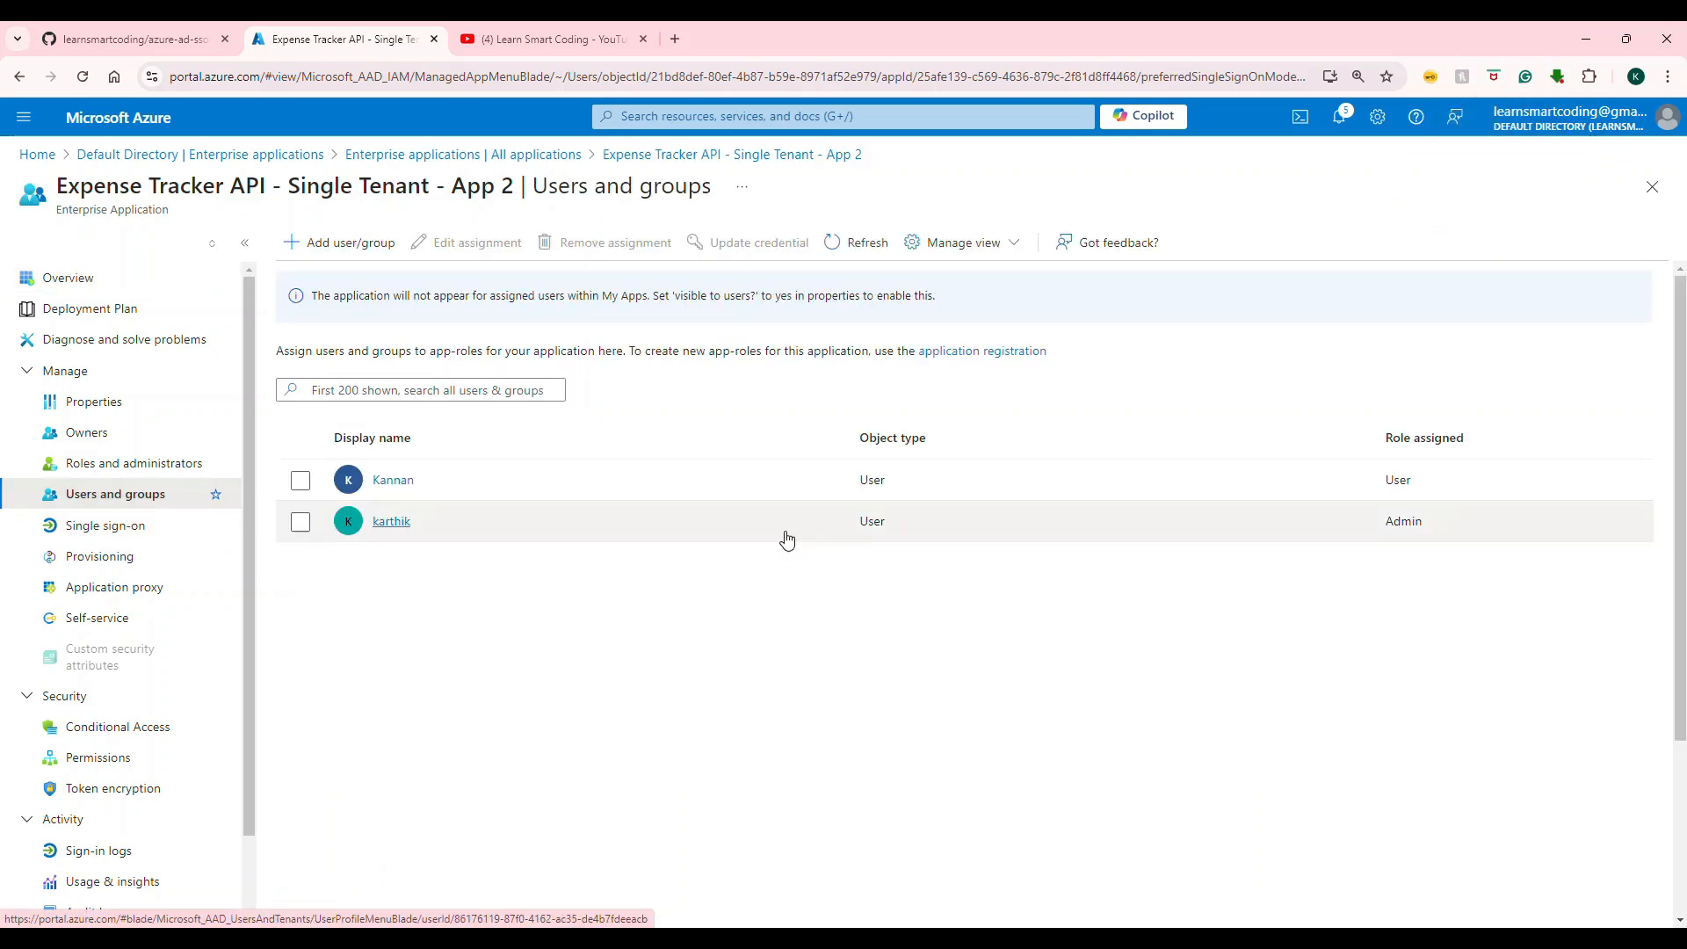
# - Add the account that holds the User role to the CustomerSupport group and refresh its memberships
pyautogui.click(394, 494)
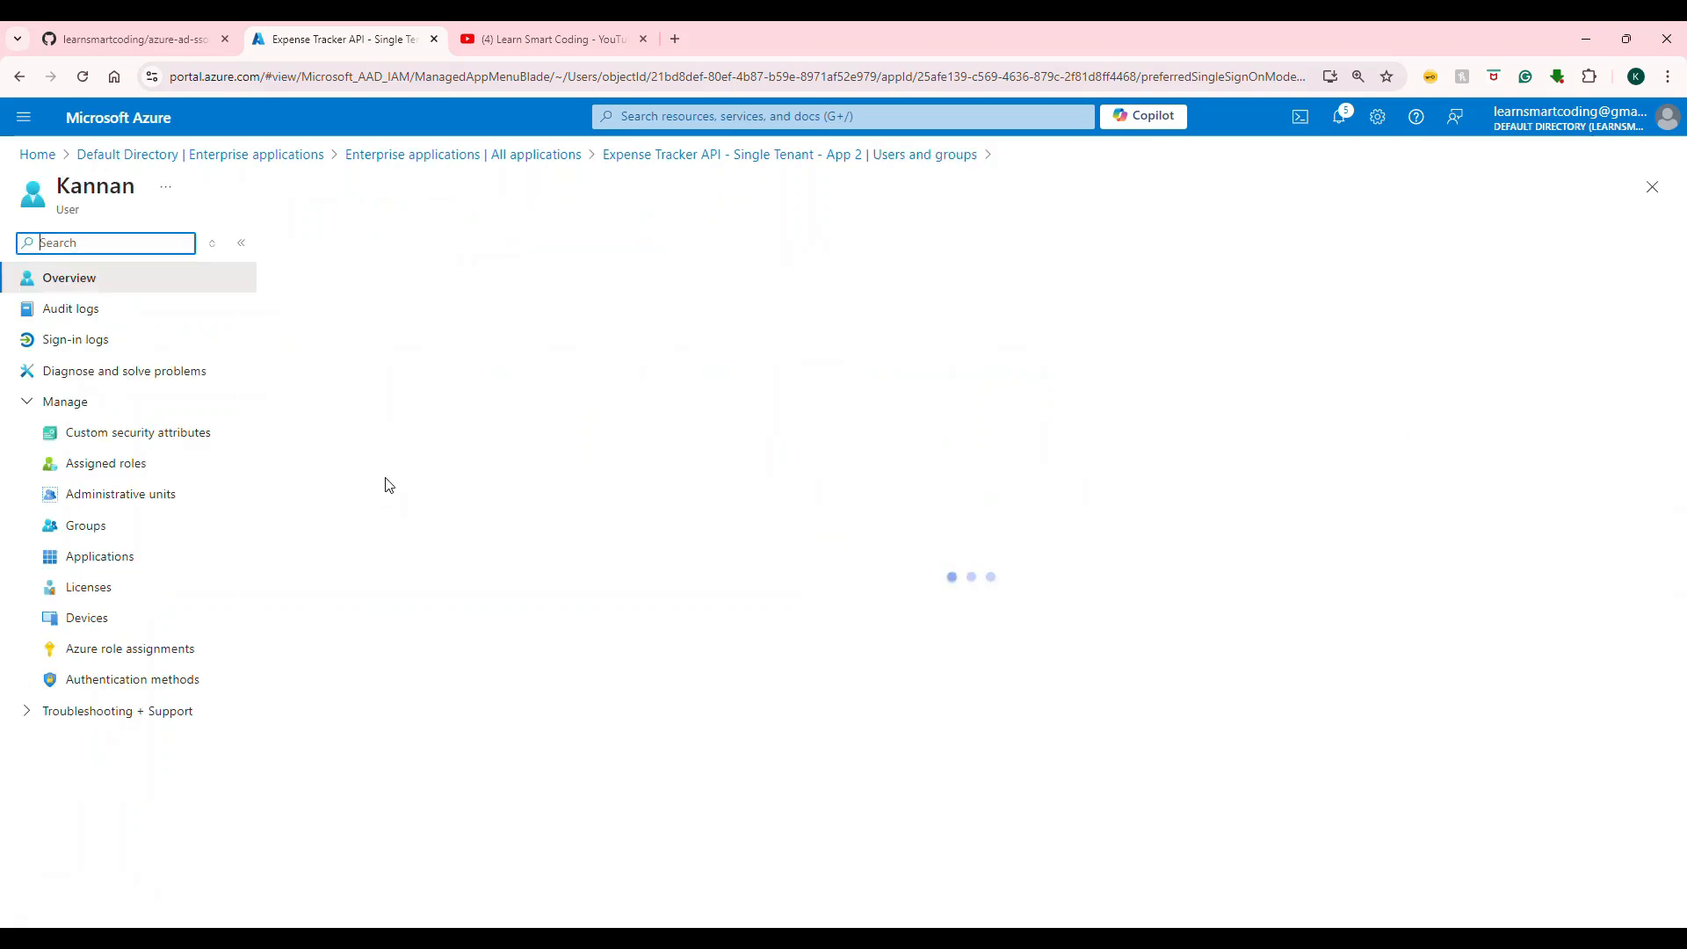
pyautogui.click(99, 528)
pyautogui.click(347, 242)
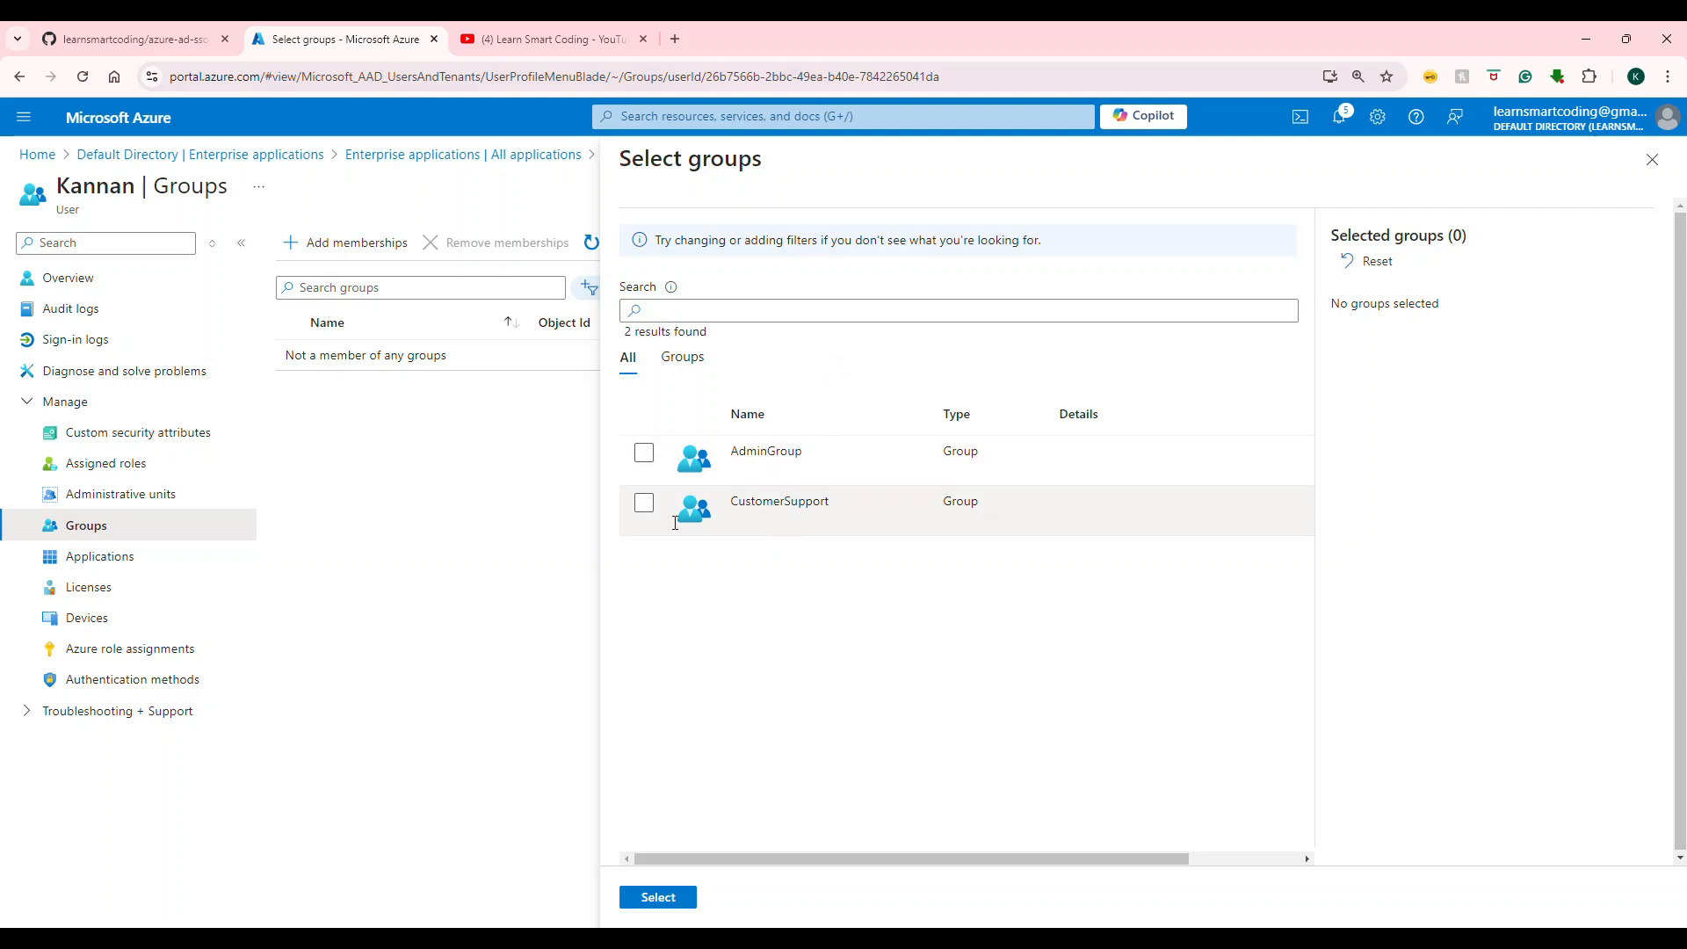
pyautogui.click(644, 502)
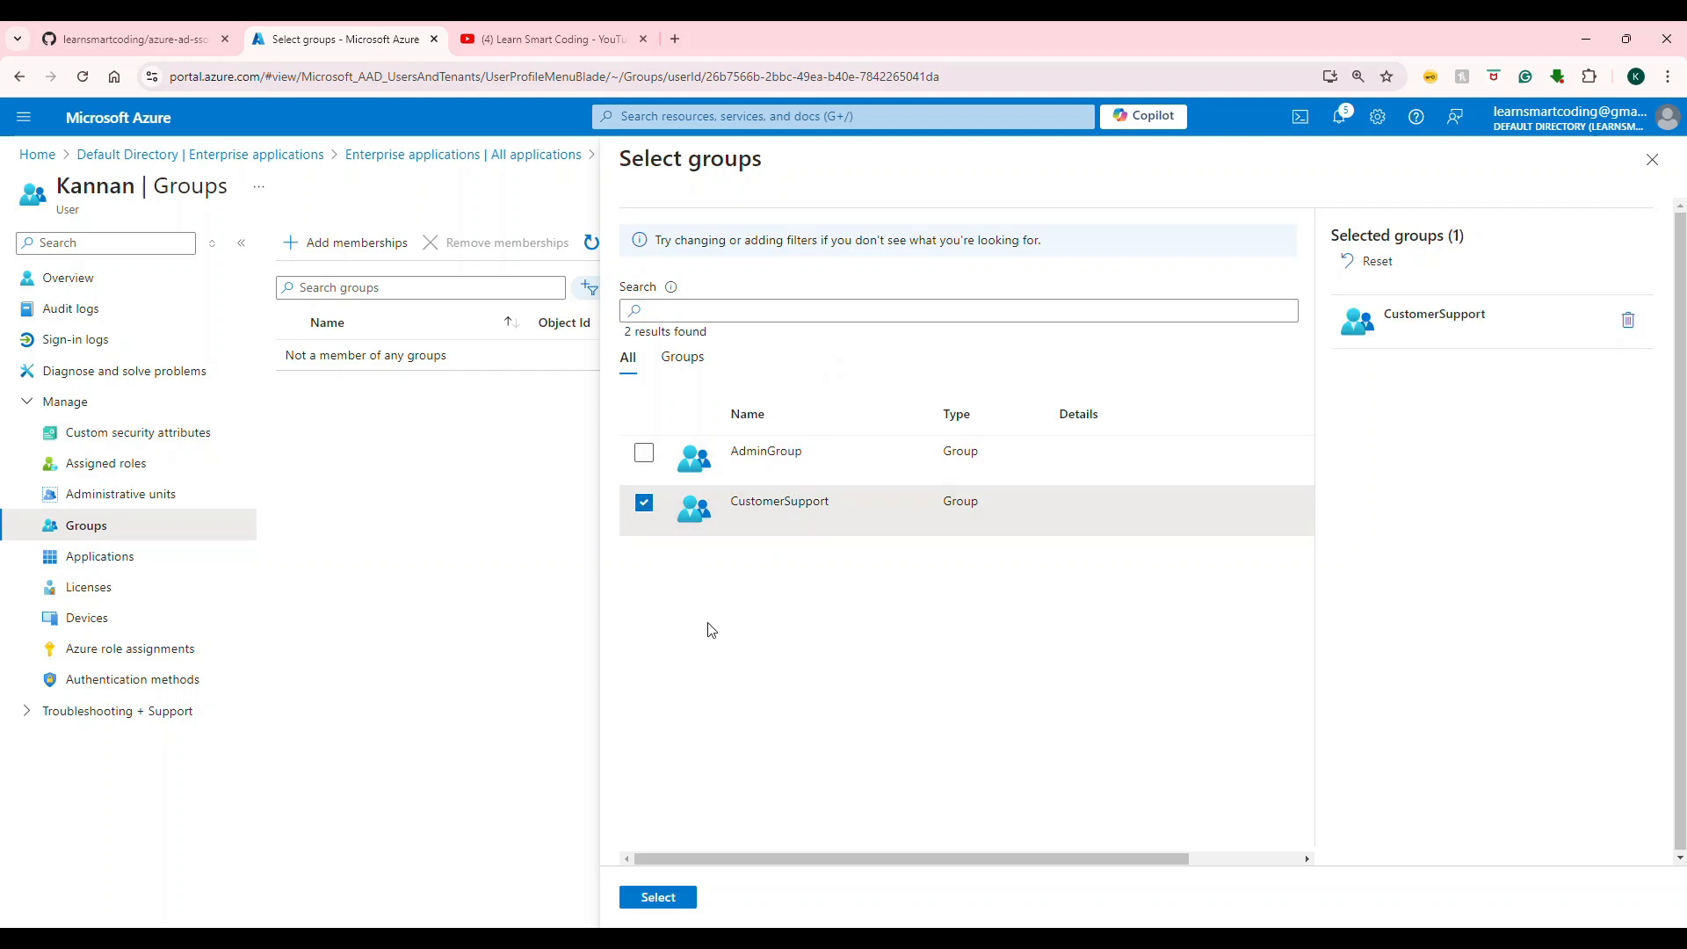
pyautogui.click(658, 897)
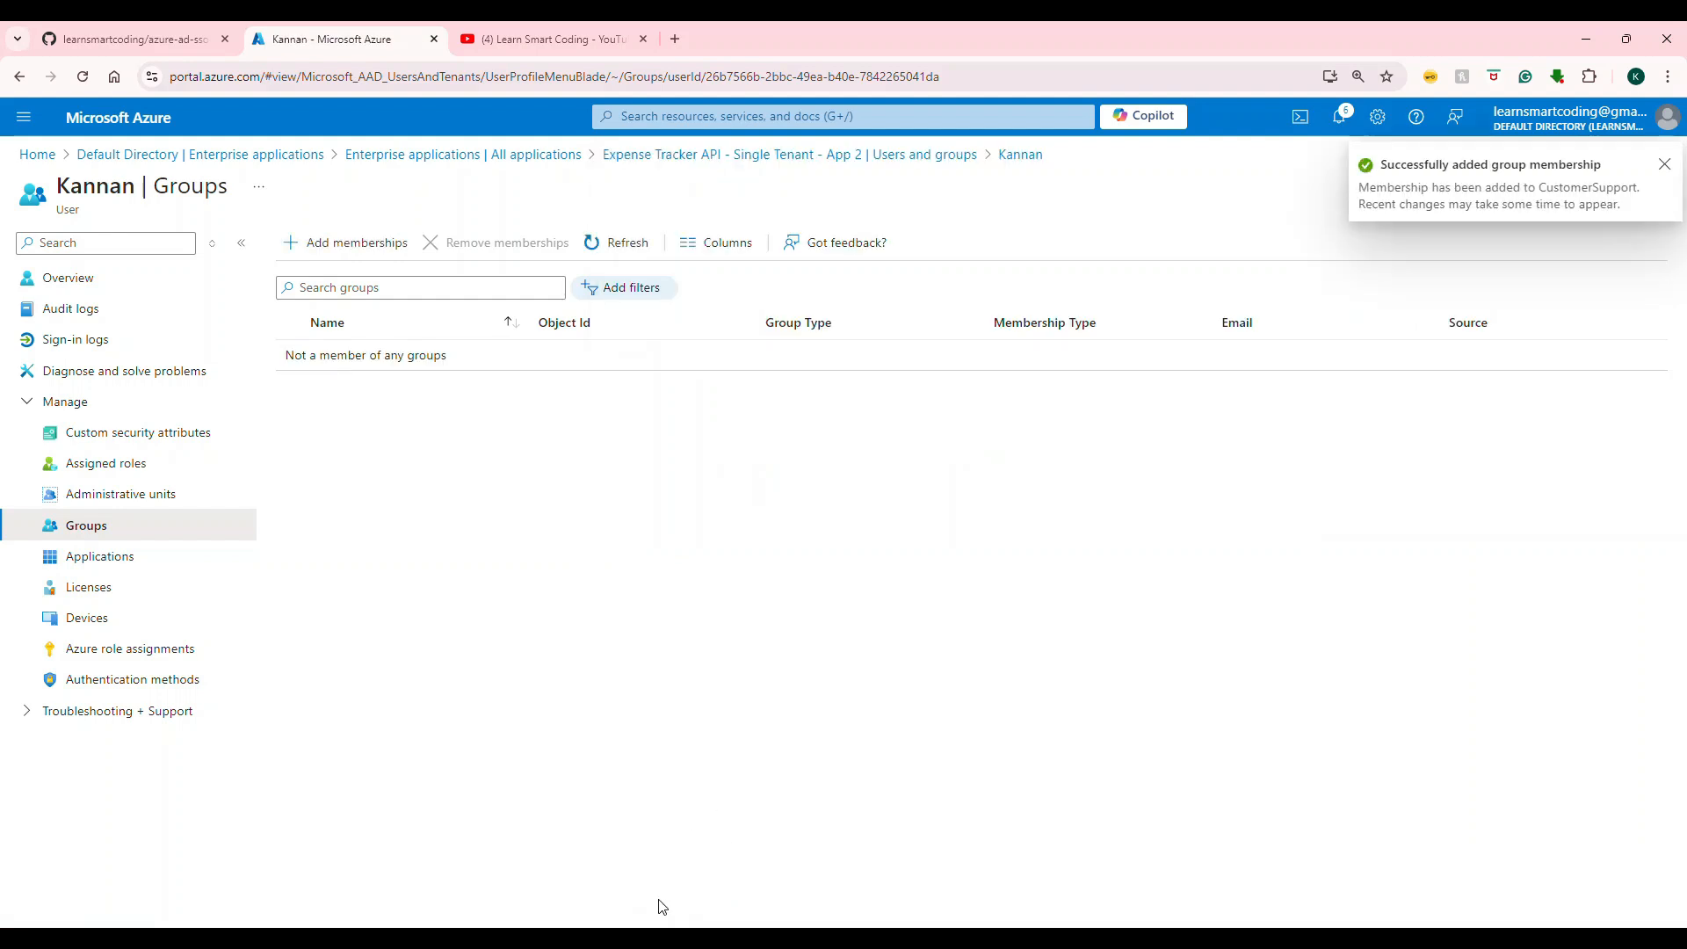
pyautogui.click(594, 243)
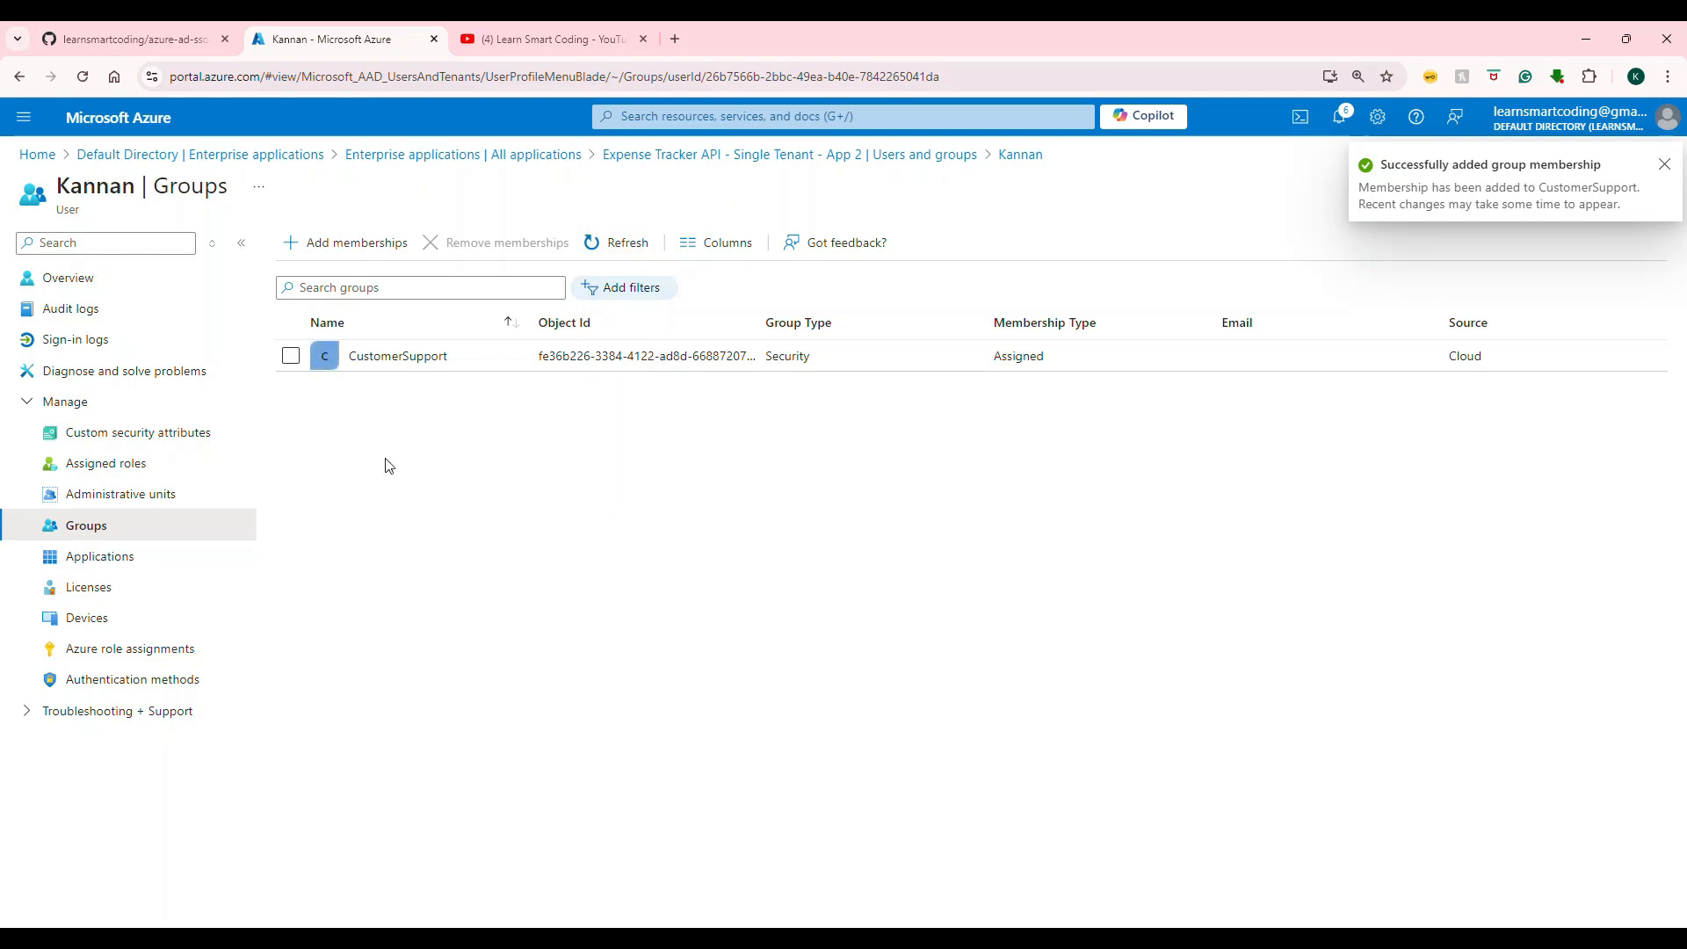
# - Return to the application's users and groups and check the group memberships of the account with the Admin role
pyautogui.click(670, 164)
pyautogui.click(392, 521)
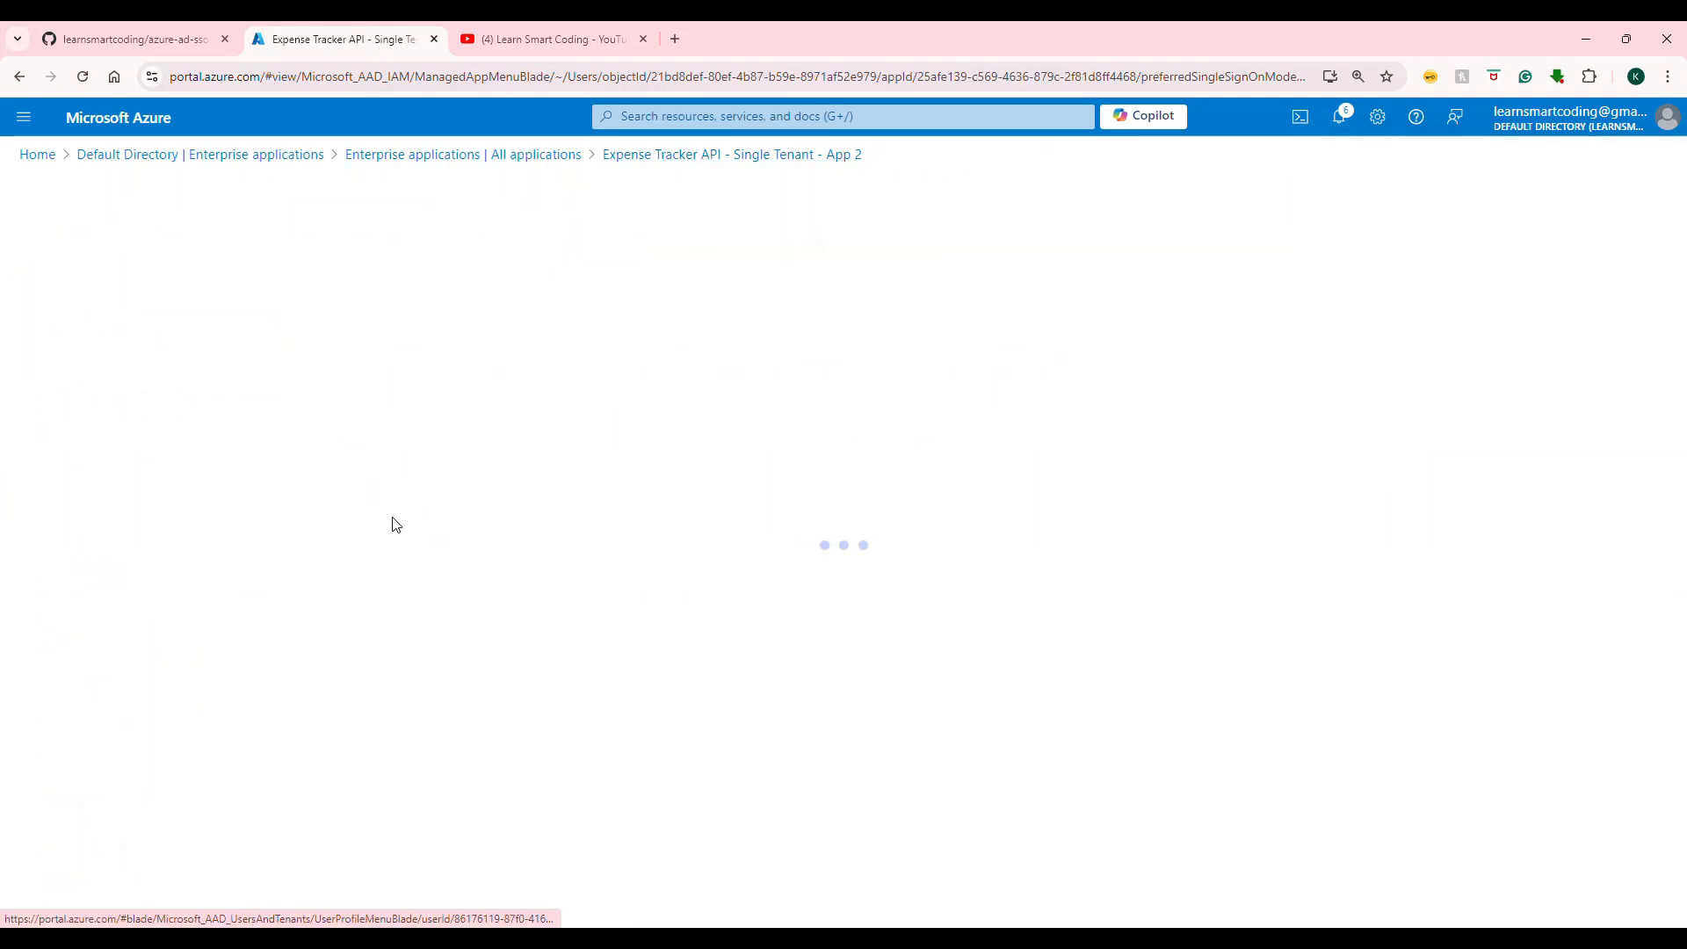
pyautogui.click(130, 527)
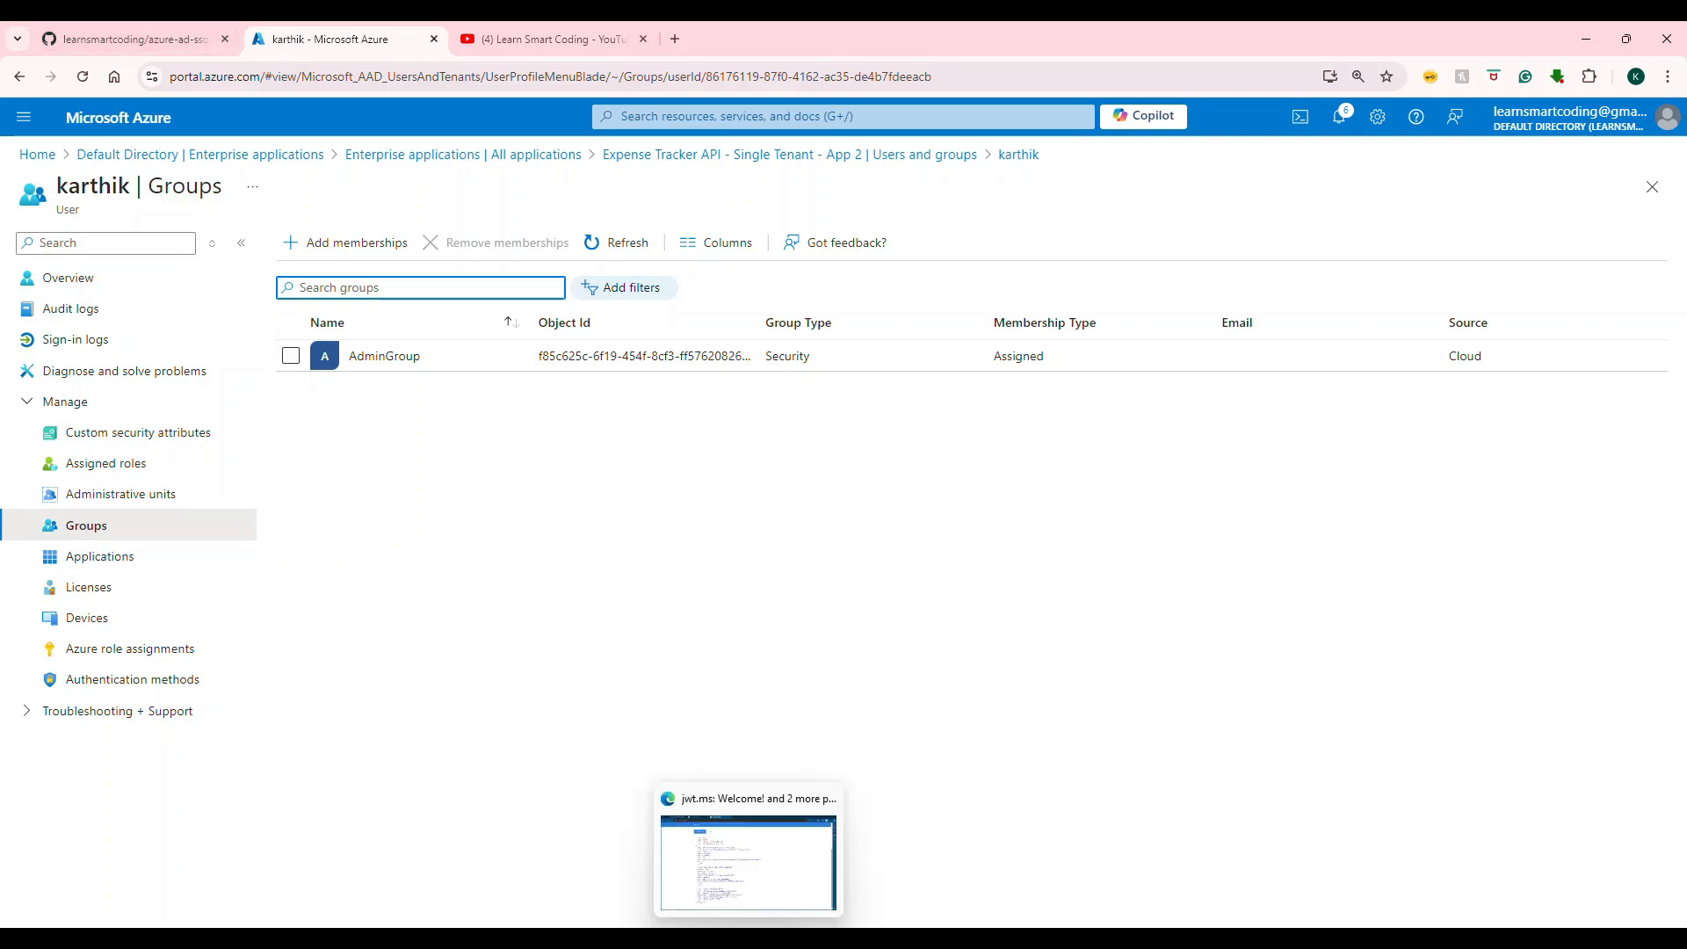
# - Switch to the Expense Tracker sample app in Edge and sign in through redirect as the Admin-role account, entering the account password
pyautogui.click(715, 897)
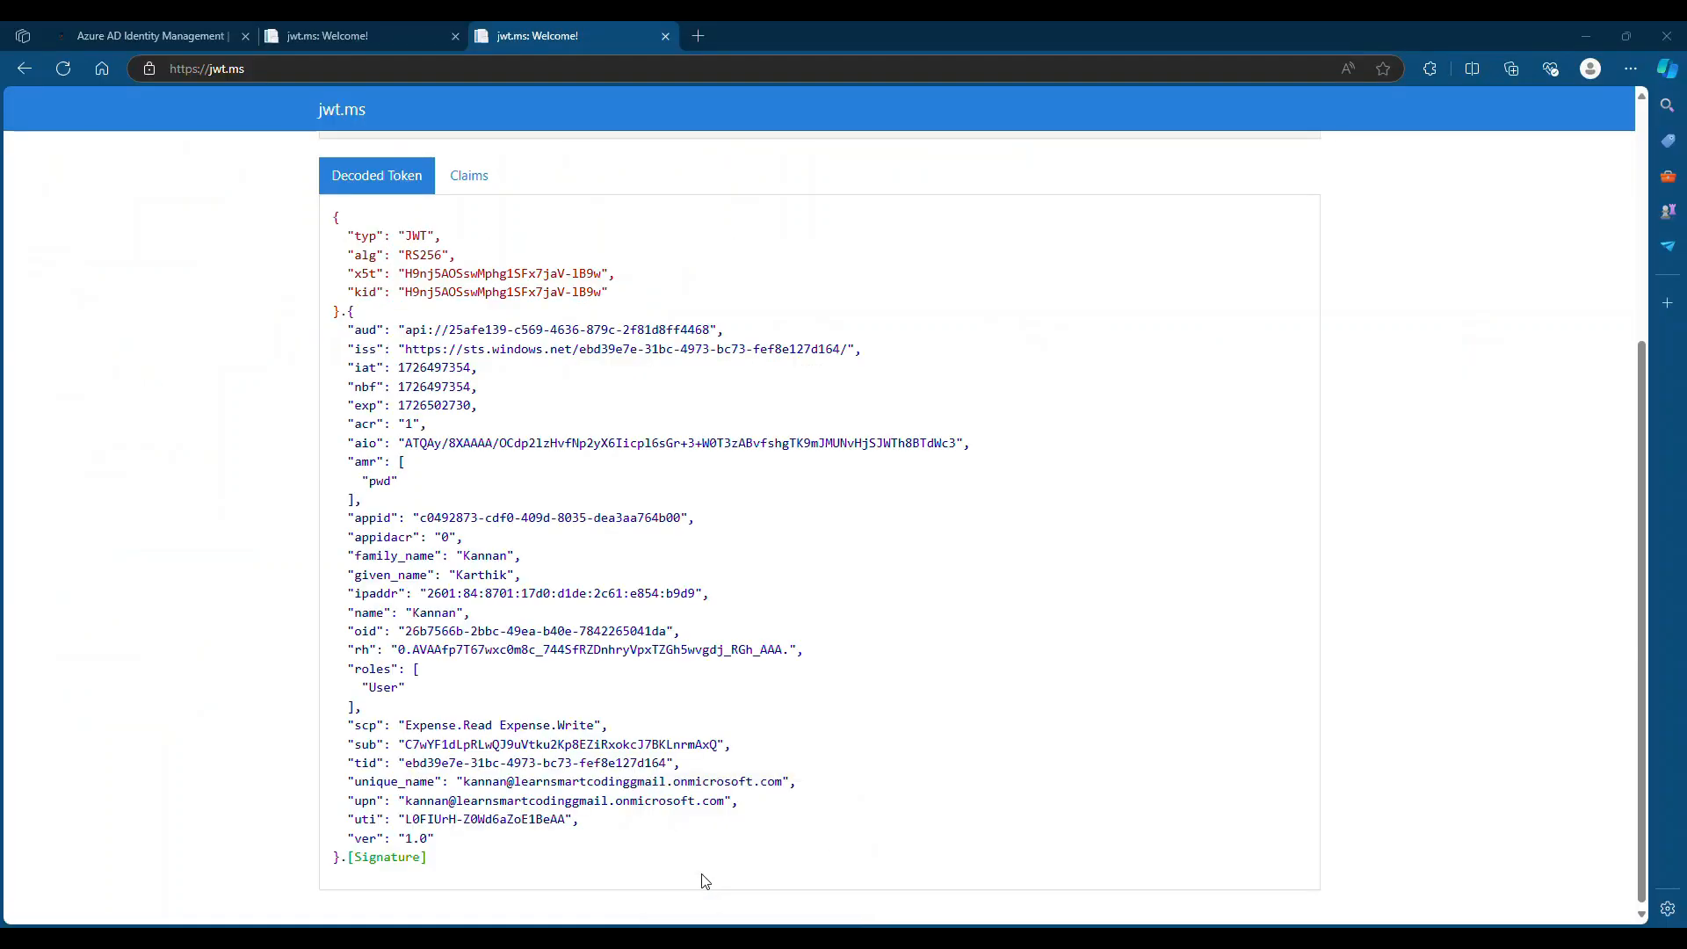
pyautogui.click(140, 39)
pyautogui.click(123, 246)
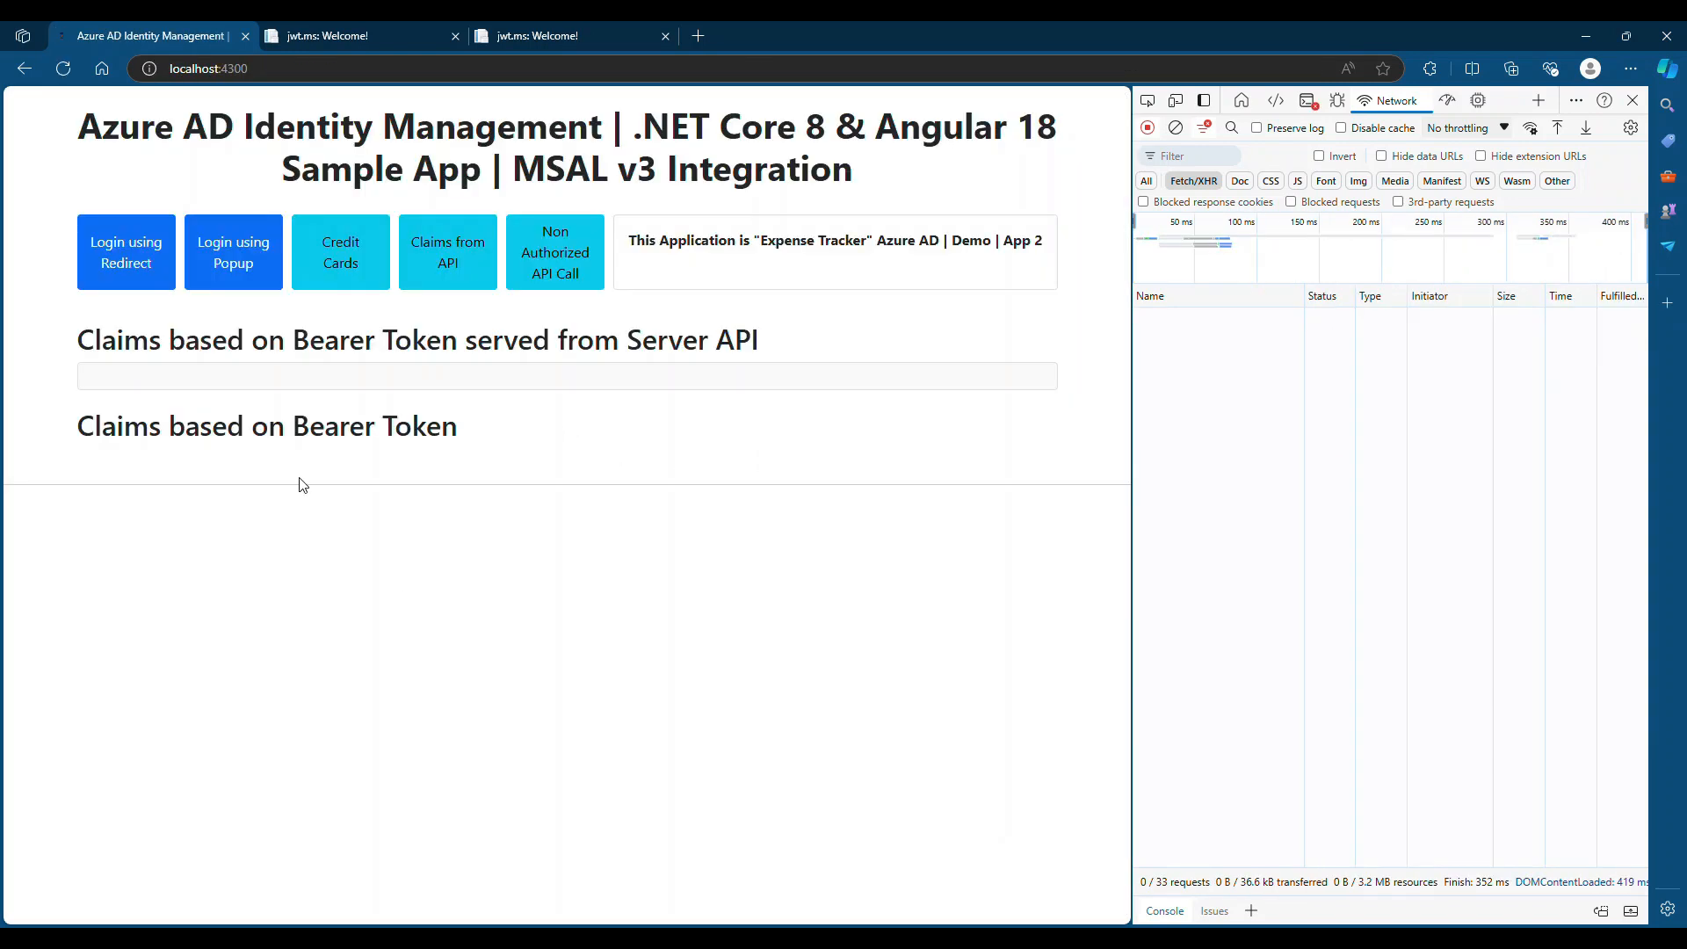
pyautogui.click(98, 264)
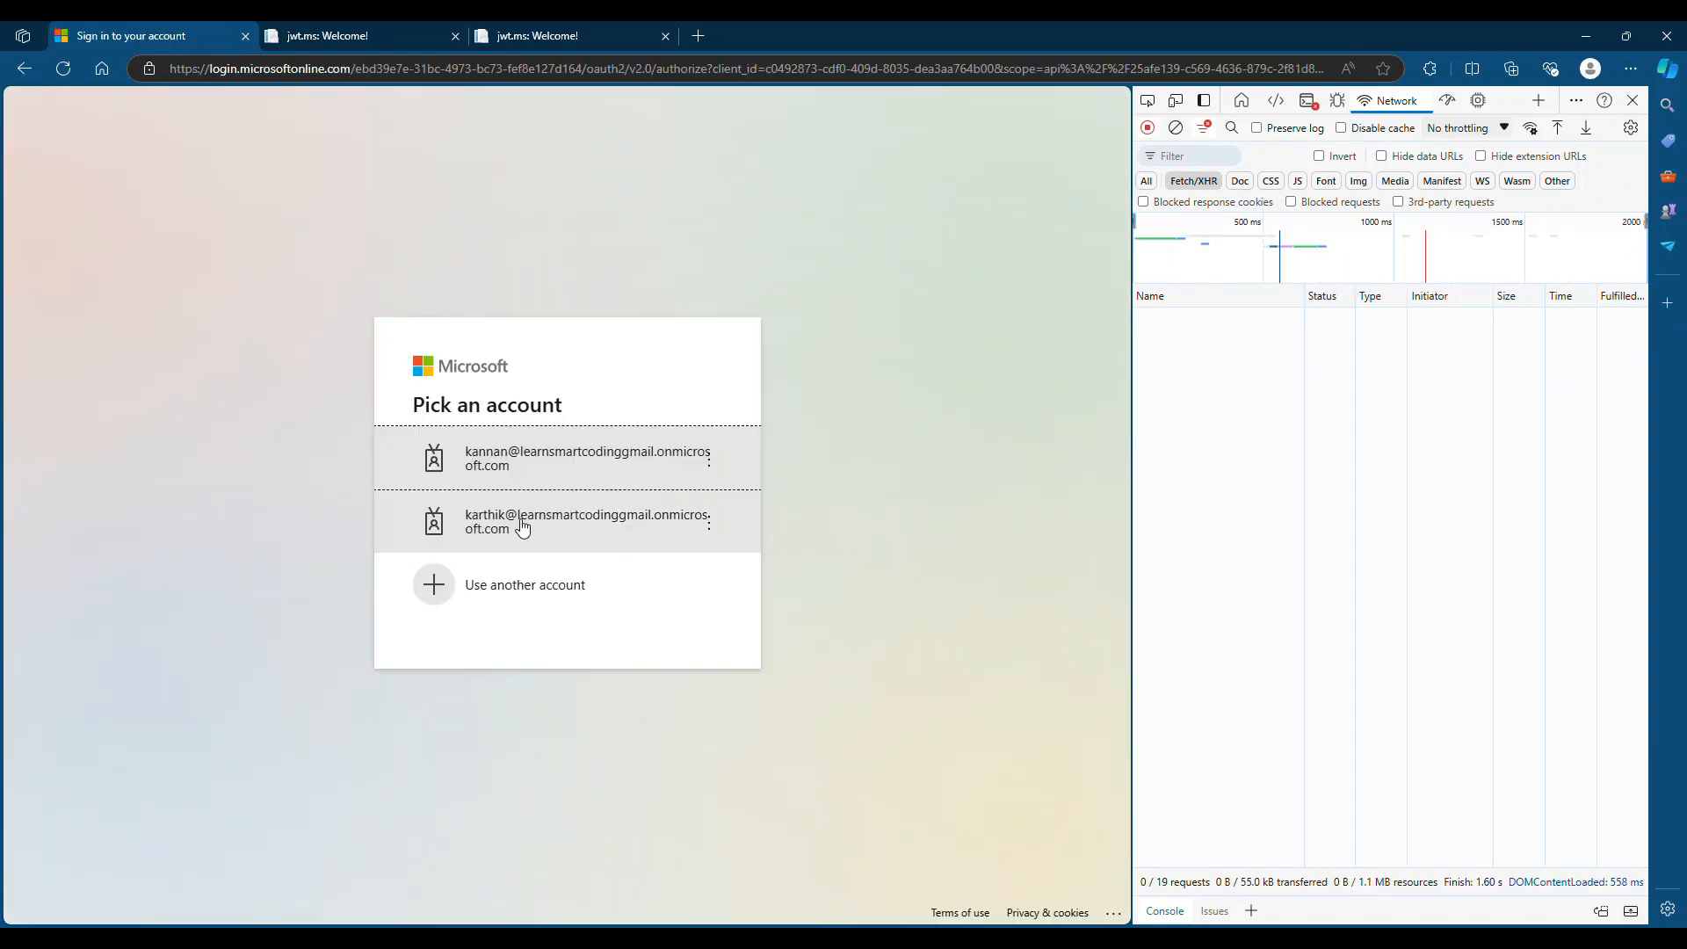
pyautogui.click(573, 540)
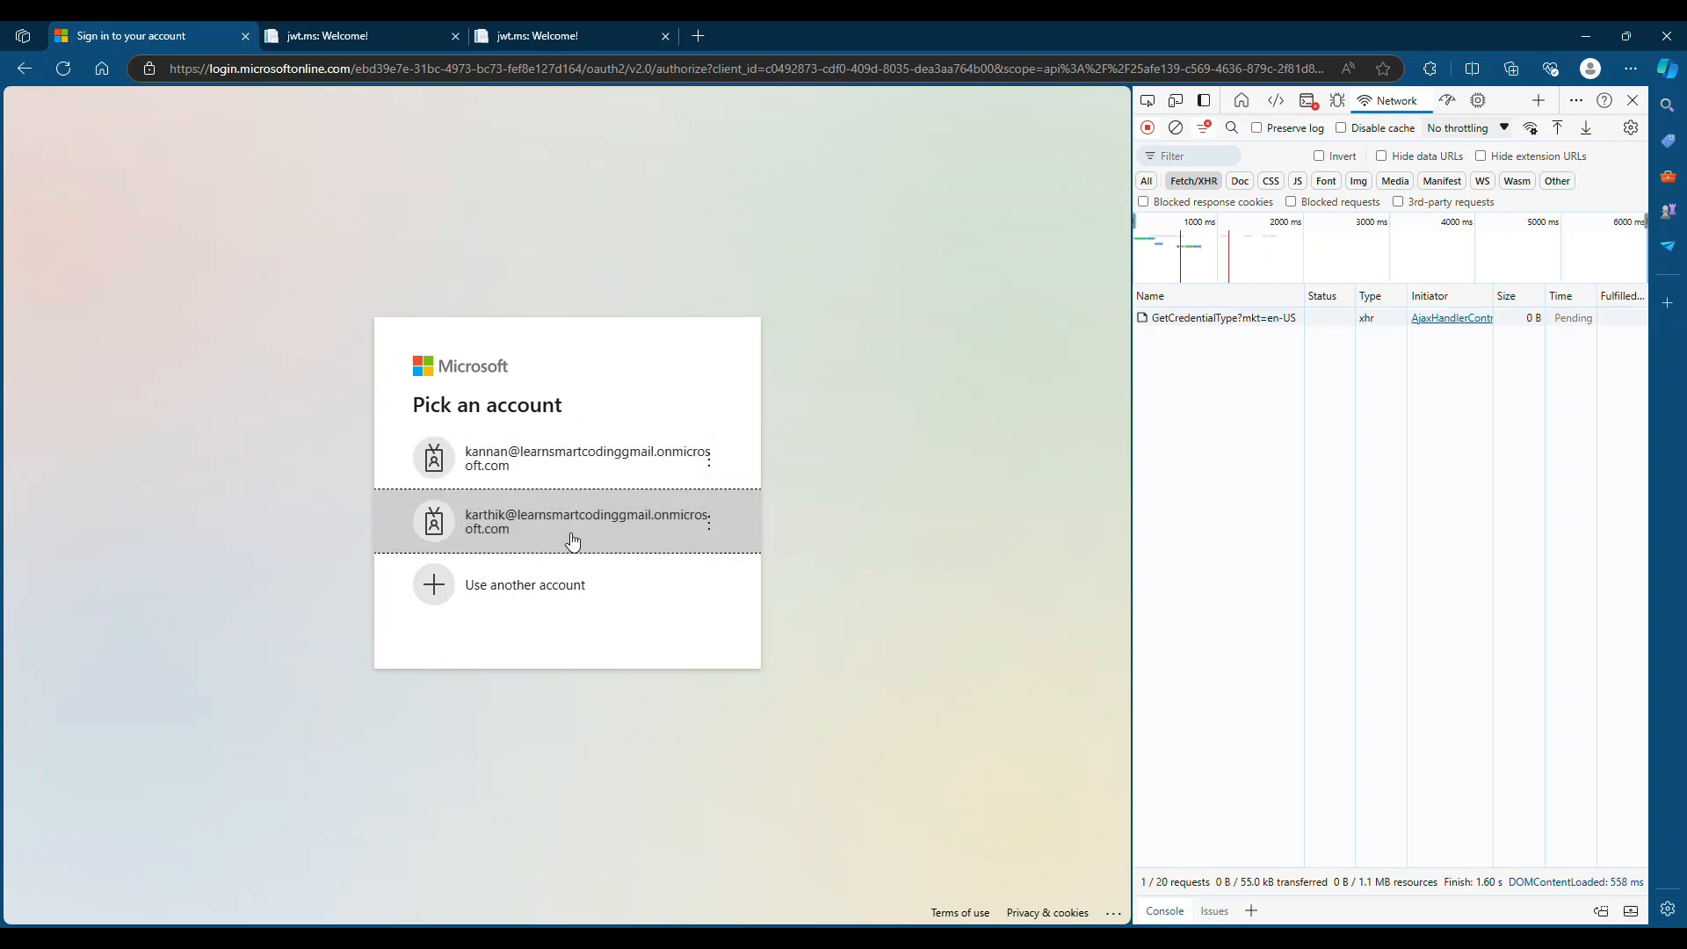
pyautogui.hotkey('ctrl', 'v')
pyautogui.click(719, 585)
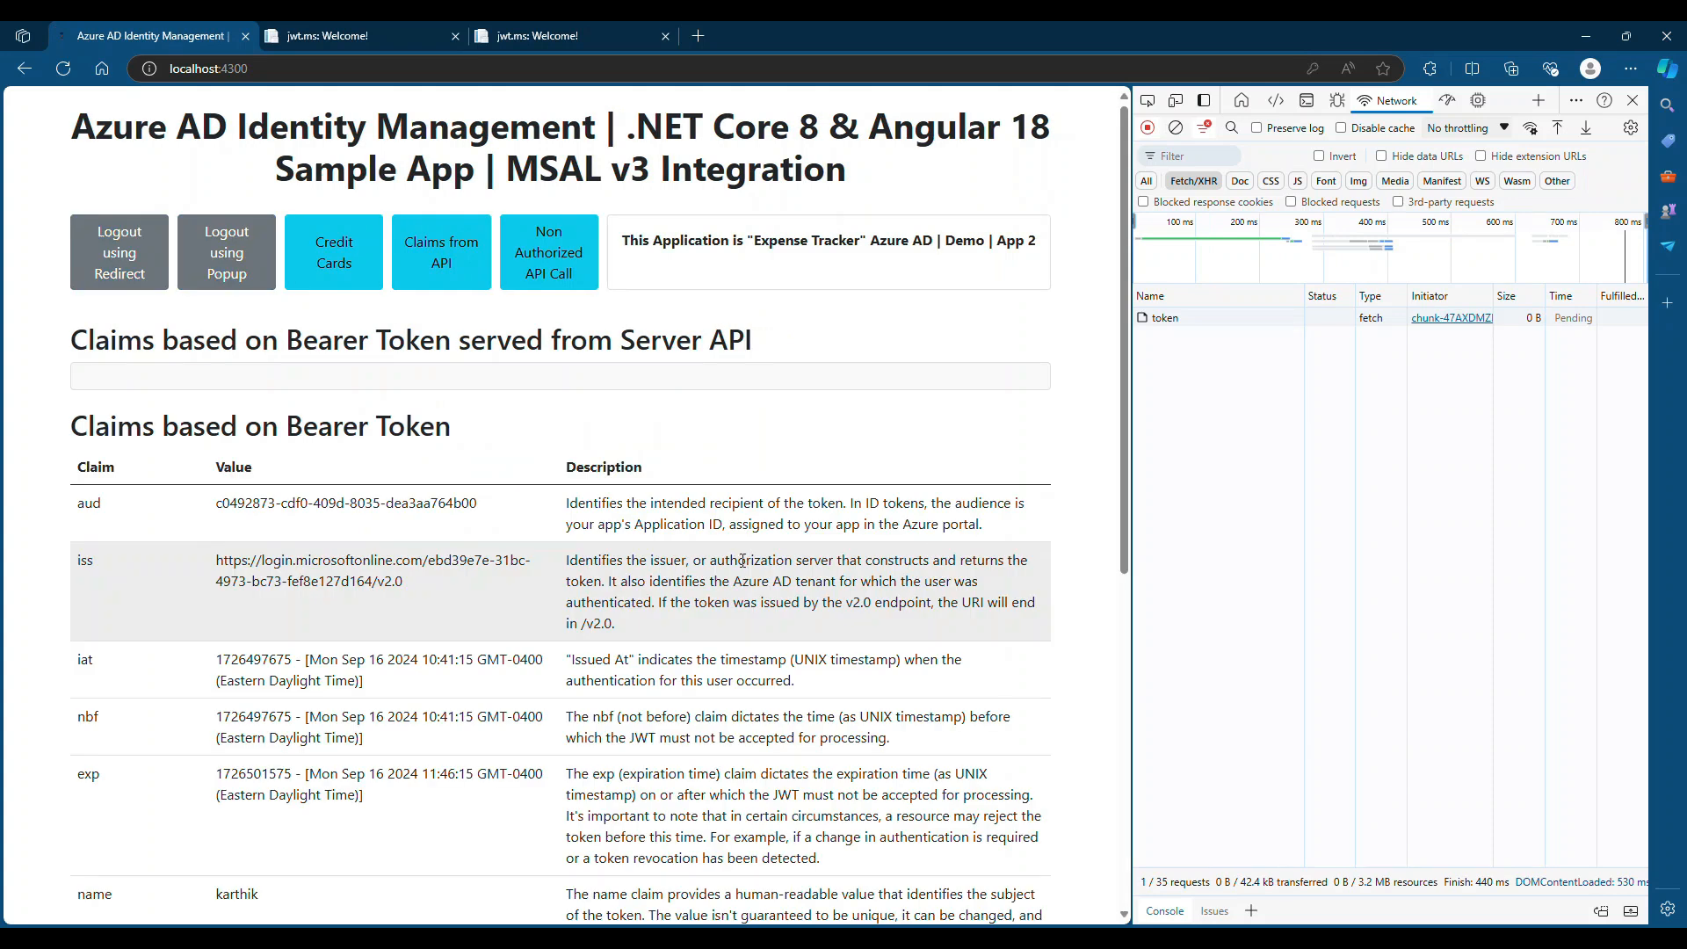
# - Copy the full access token from the response of the token request in the network log
pyautogui.click(1202, 321)
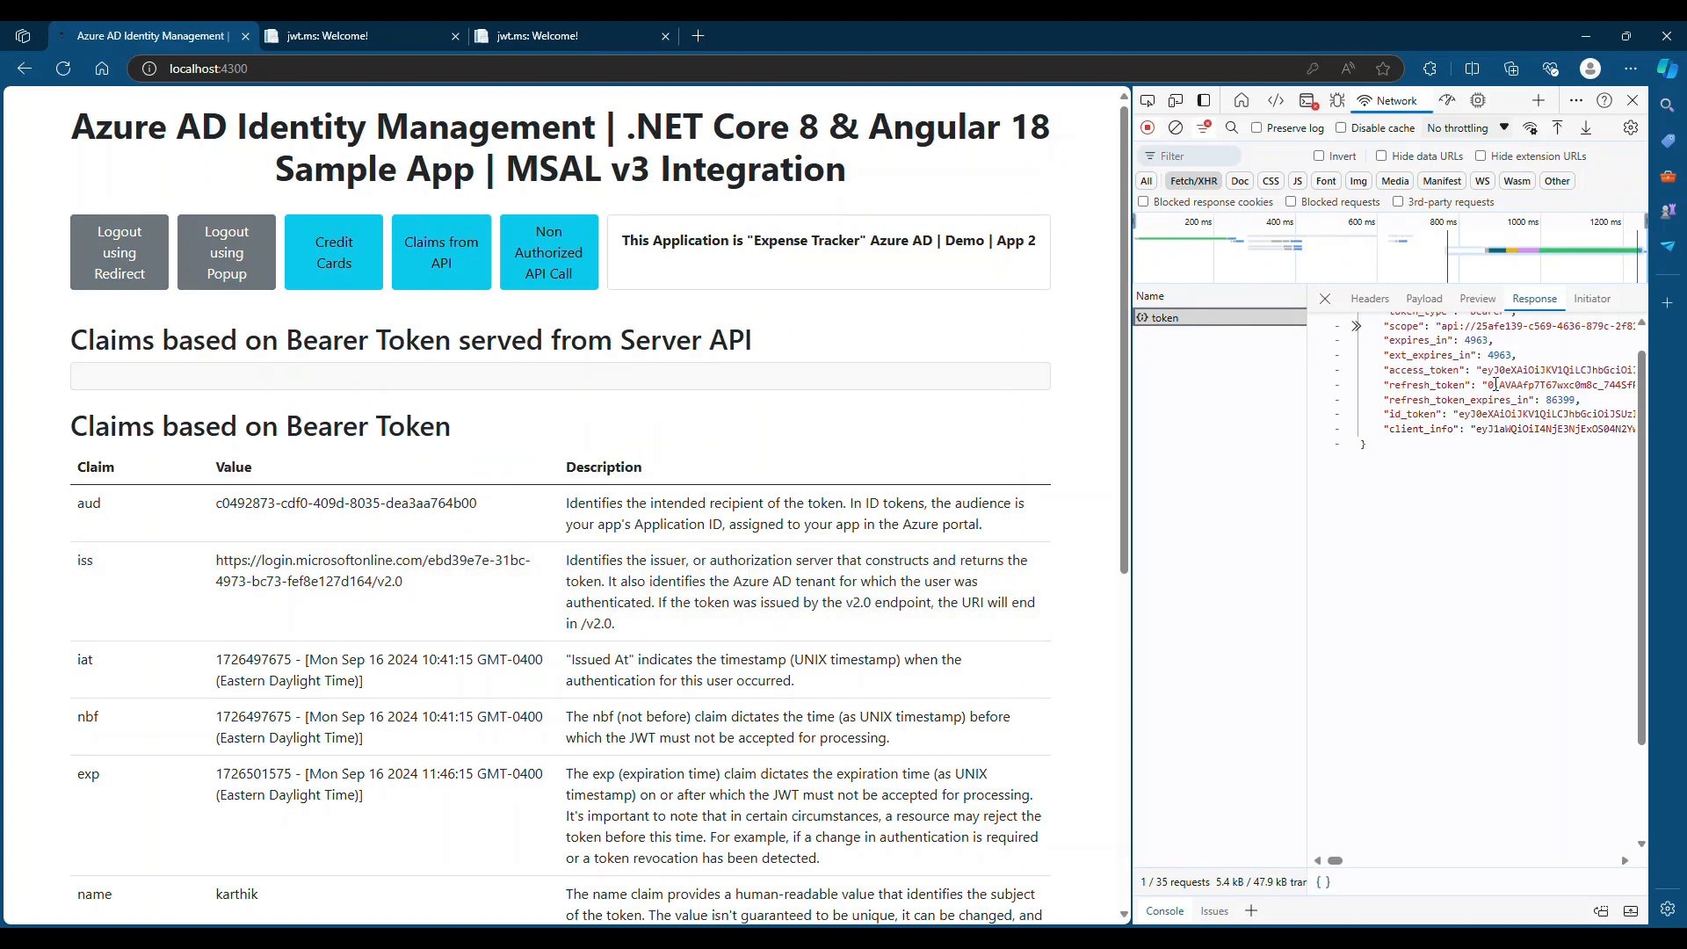
pyautogui.moveTo(1486, 373); pyautogui.dragTo(1500, 373)
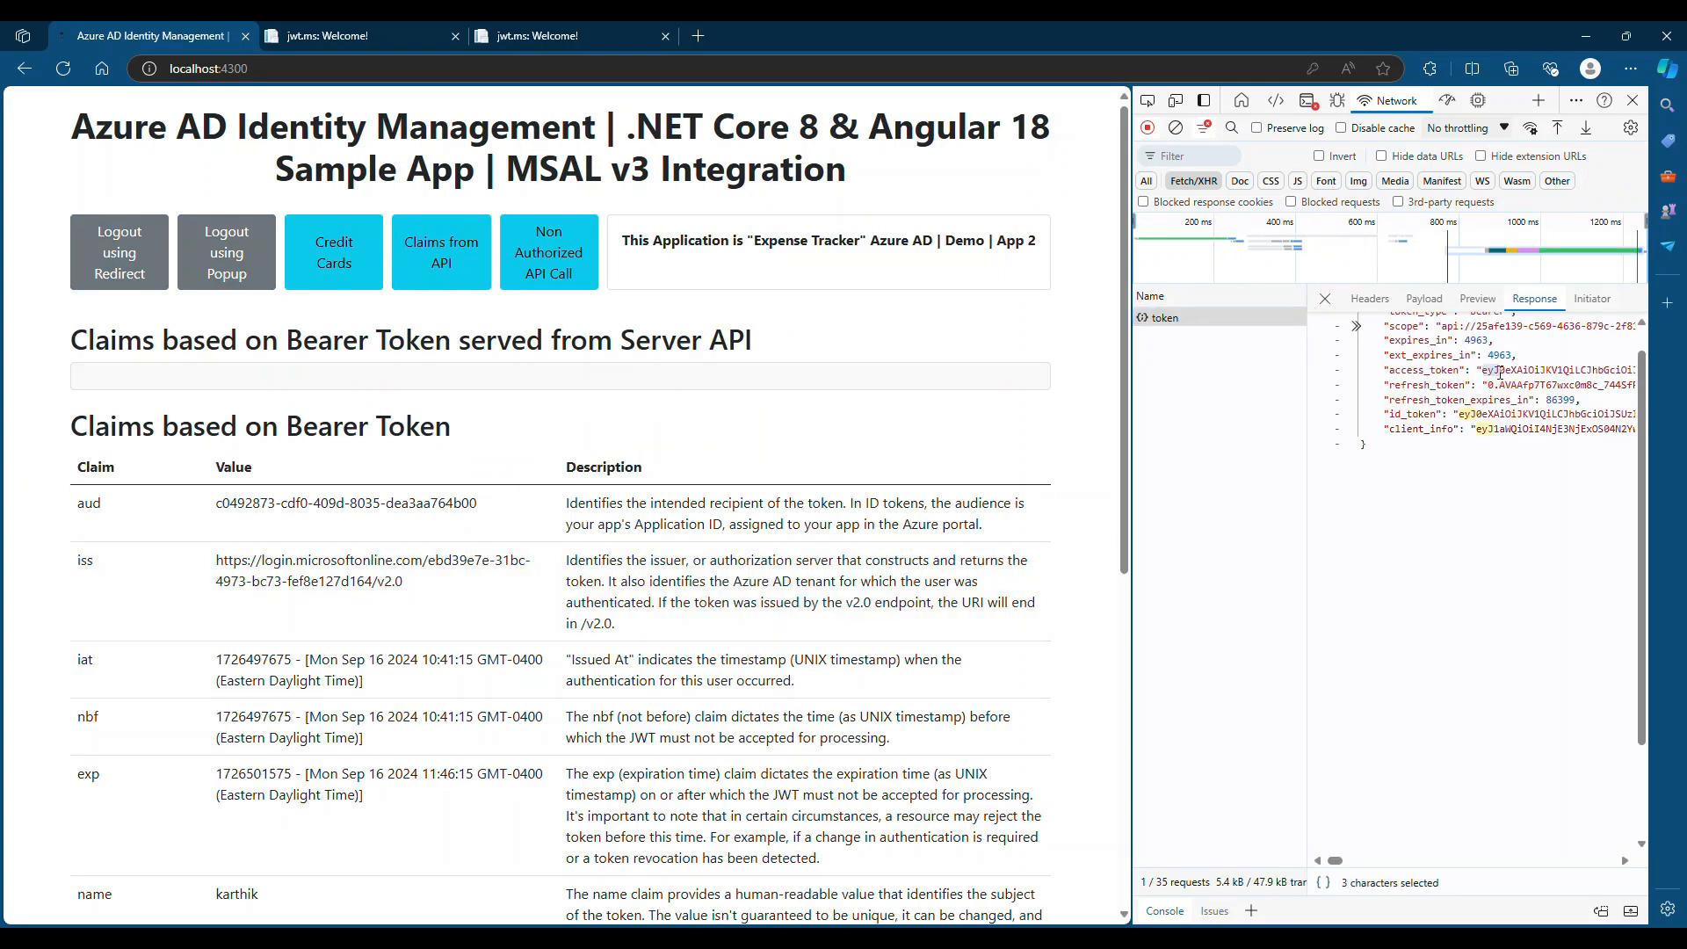
pyautogui.doubleClick(1500, 372)
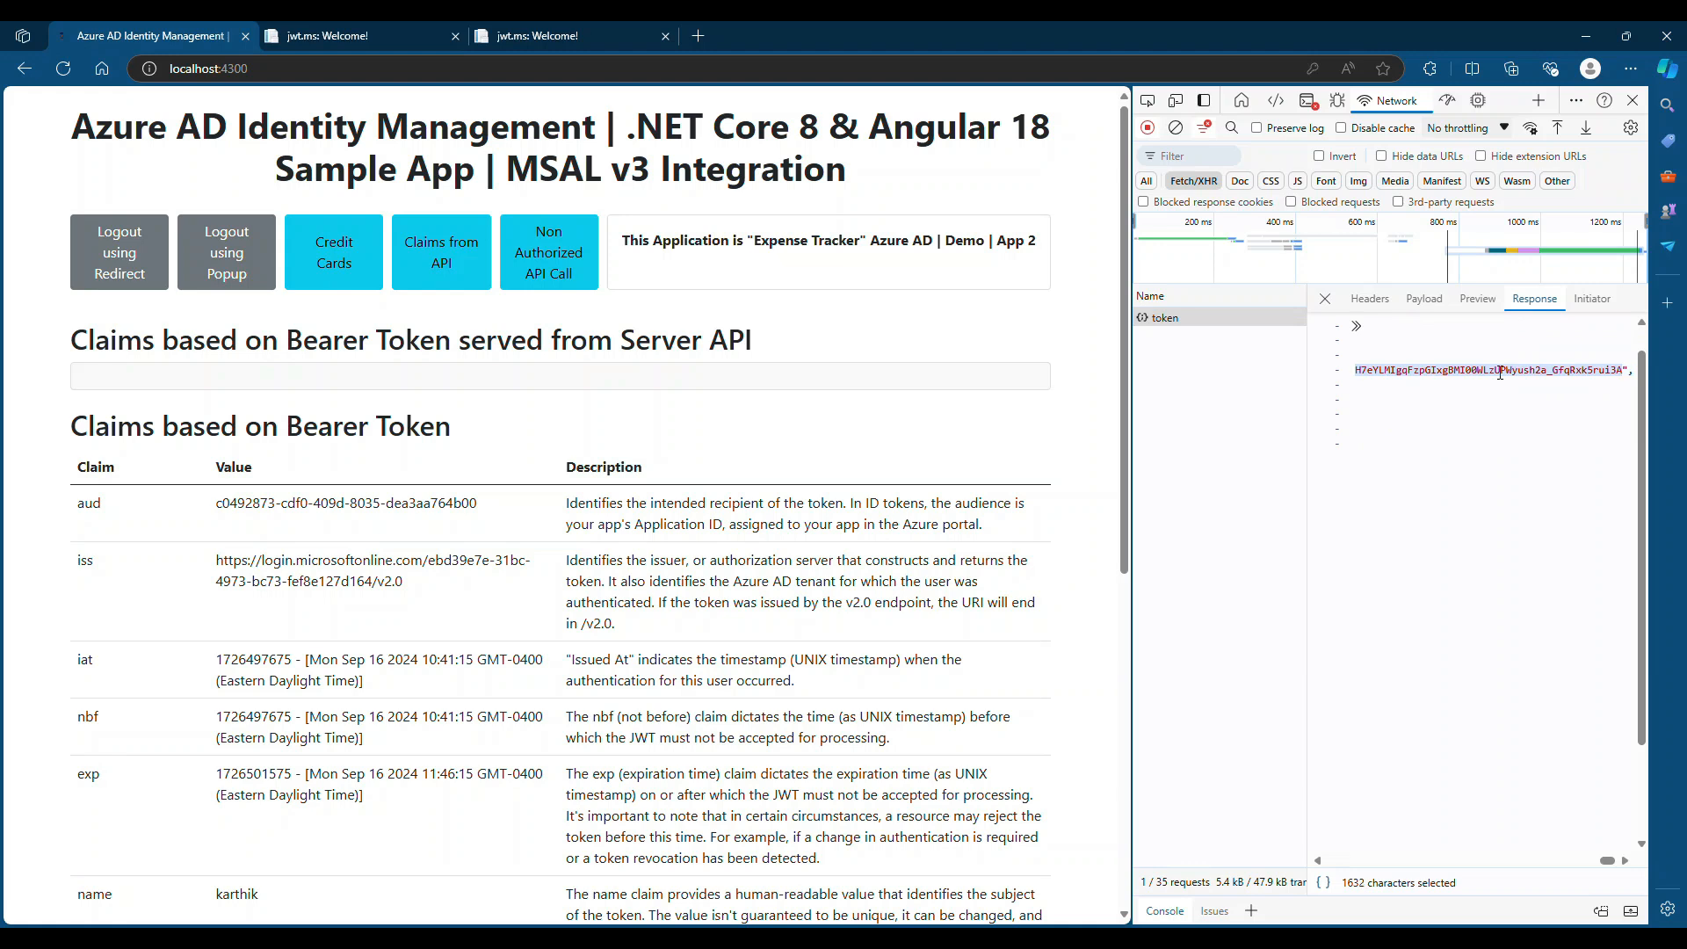
# - Open jwt.ms in a new browser tab, paste the access token and examine the decoded claims for roles and groups
pyautogui.click(517, 39)
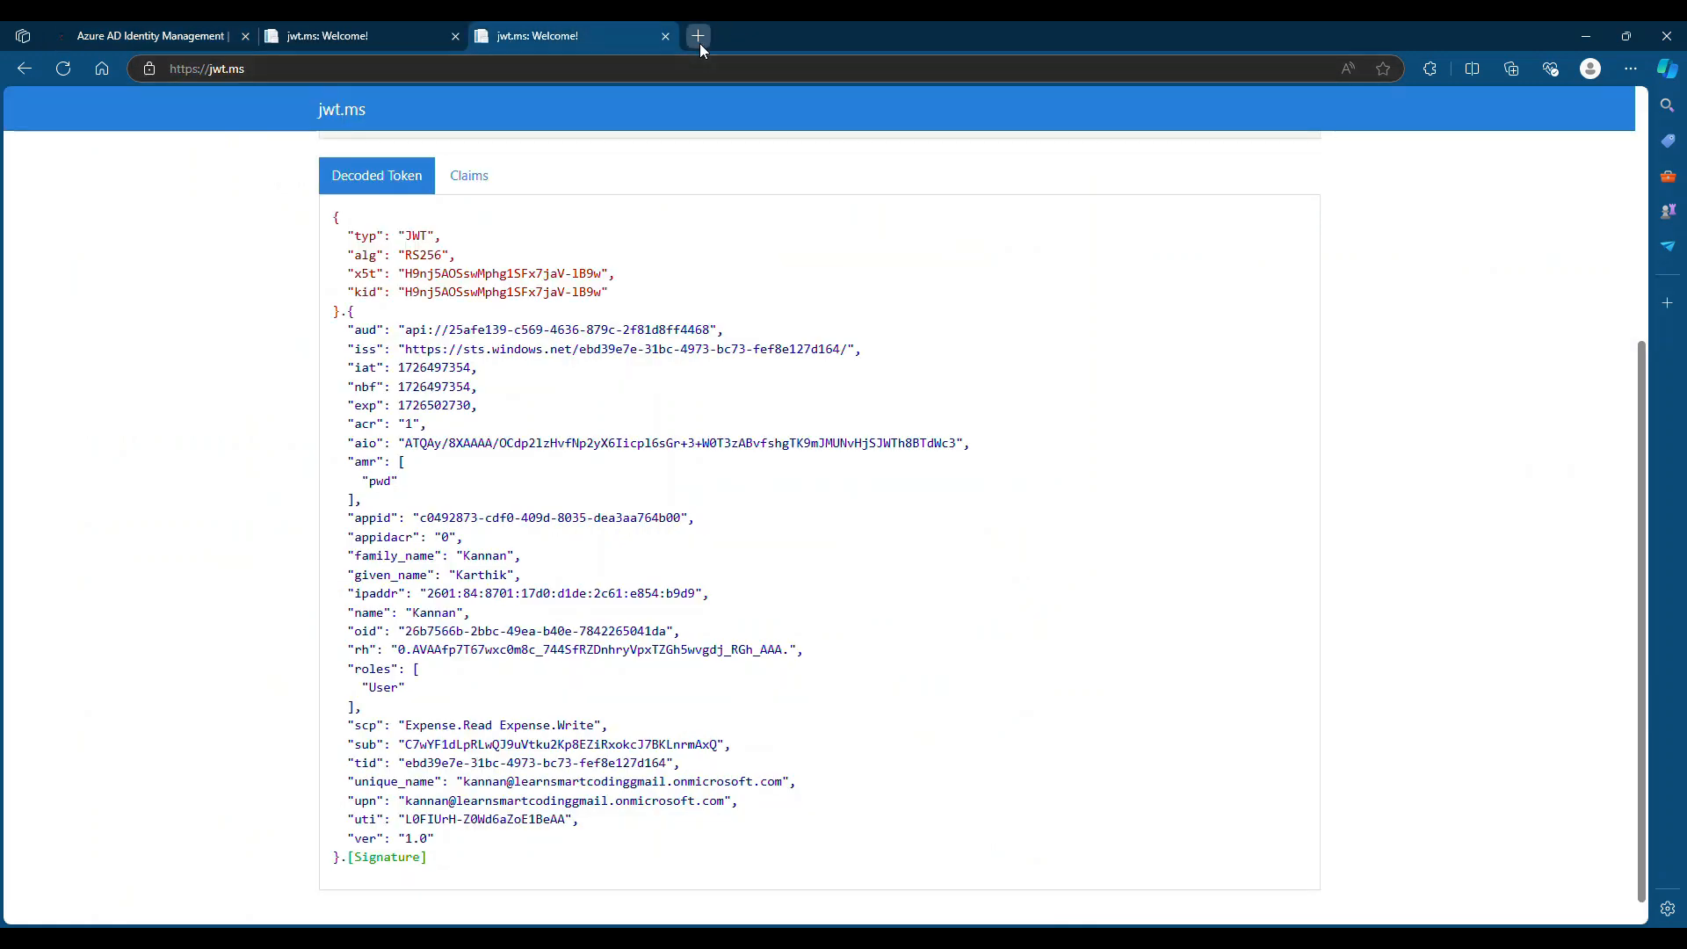
pyautogui.click(698, 36)
pyautogui.write('jwt')
pyautogui.press('Return')
pyautogui.click(650, 219)
pyautogui.hotkey('ctrl', 'v')
pyautogui.scroll(-2, 650, 220)
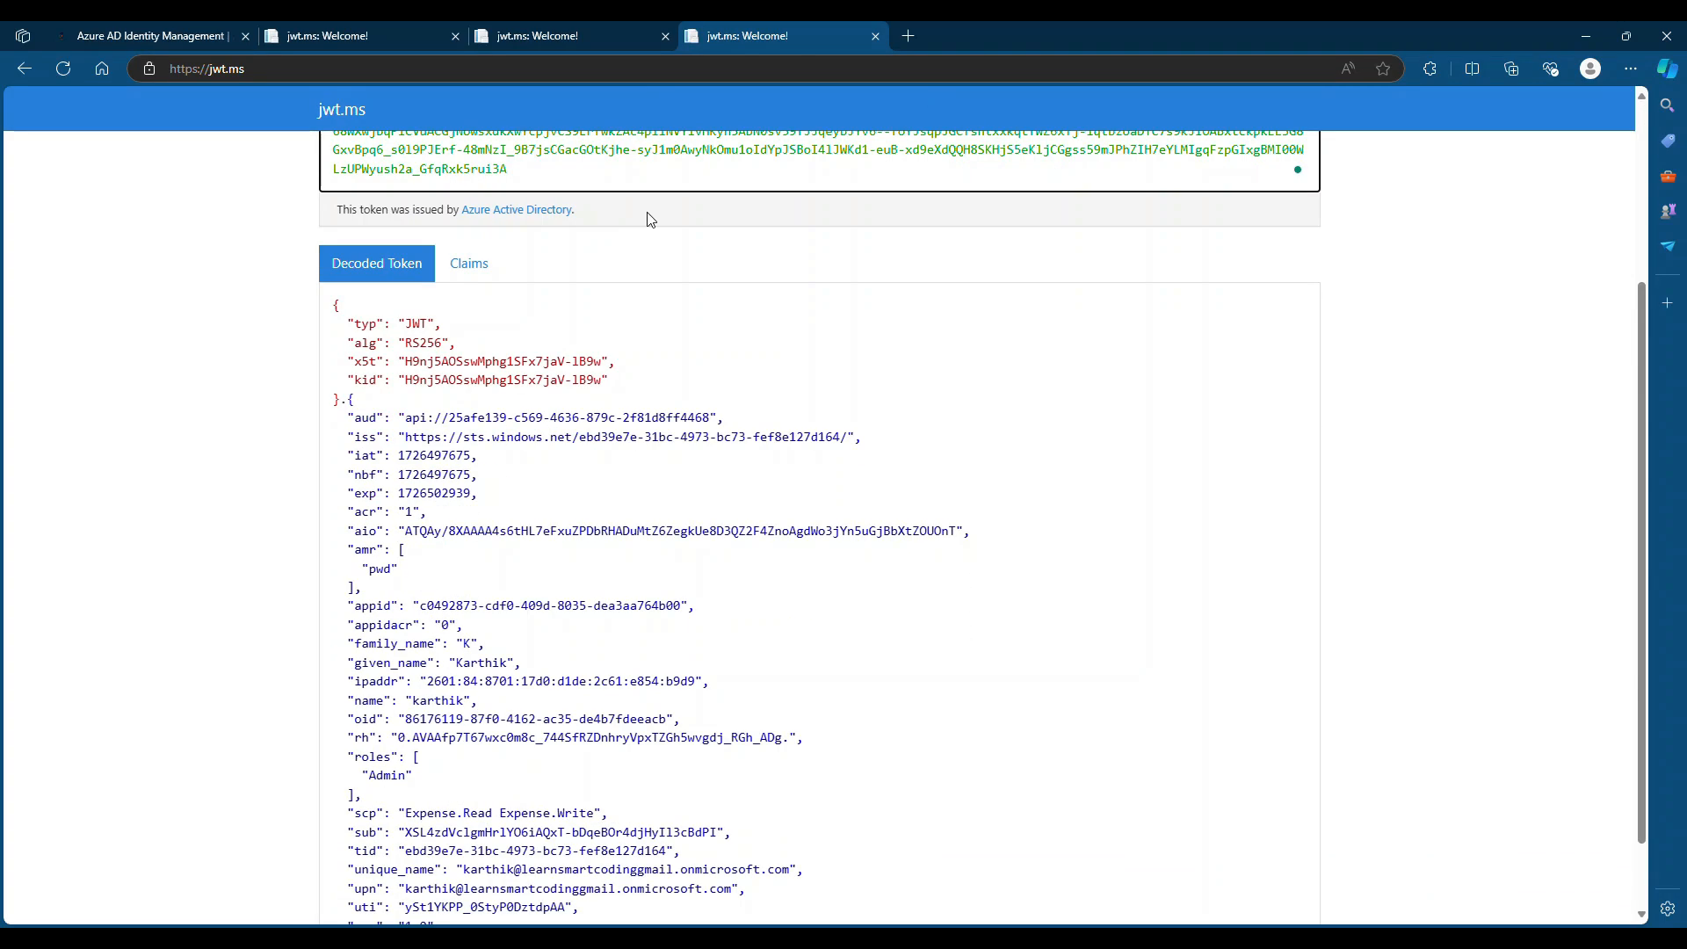
pyautogui.scroll(-1, 650, 219)
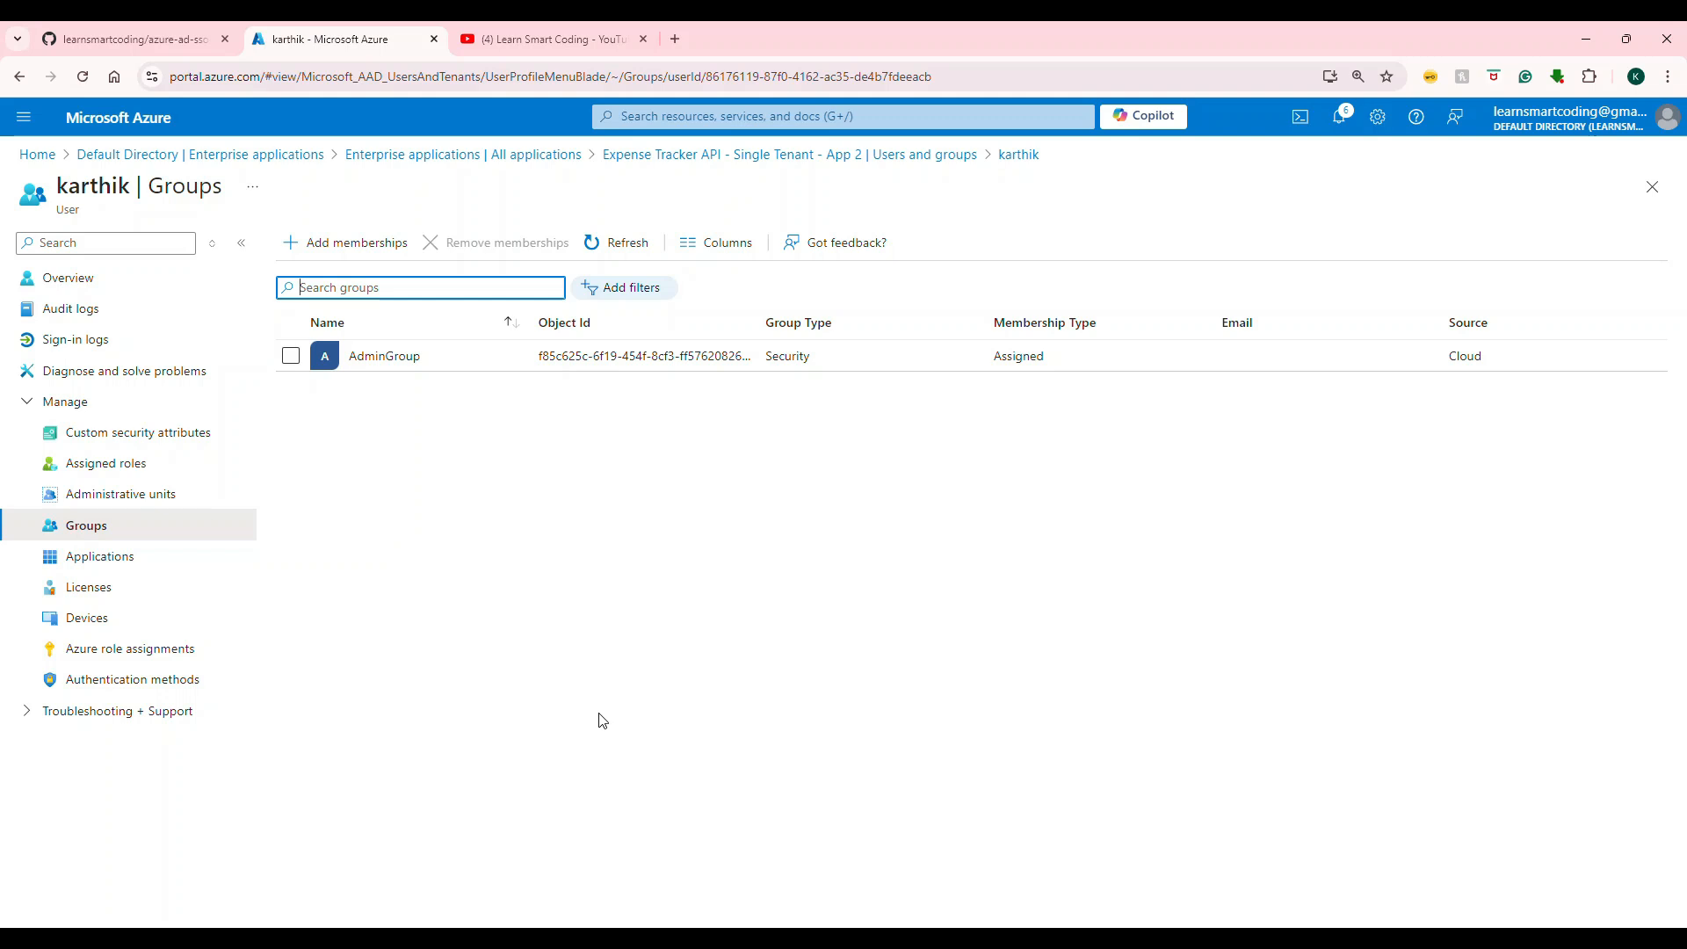
# - Switch to the Azure portal and open the token configuration of the app registration "Expense Tracker API - Single Tenant - App 2"
pyautogui.click(644, 117)
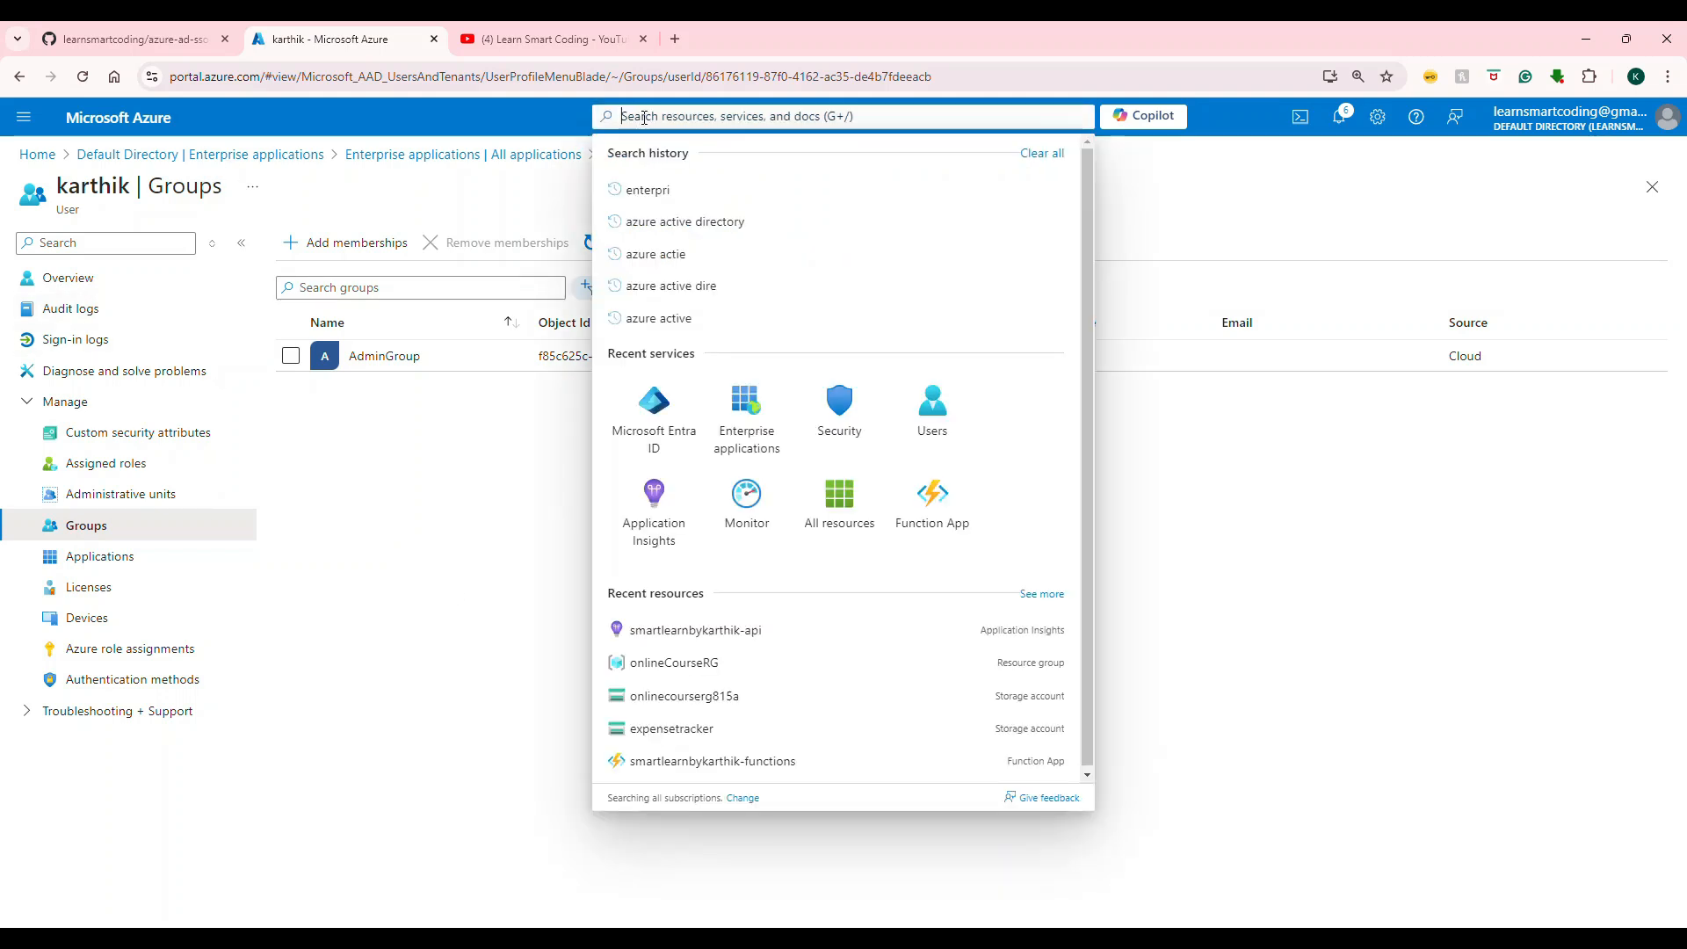
pyautogui.click(668, 222)
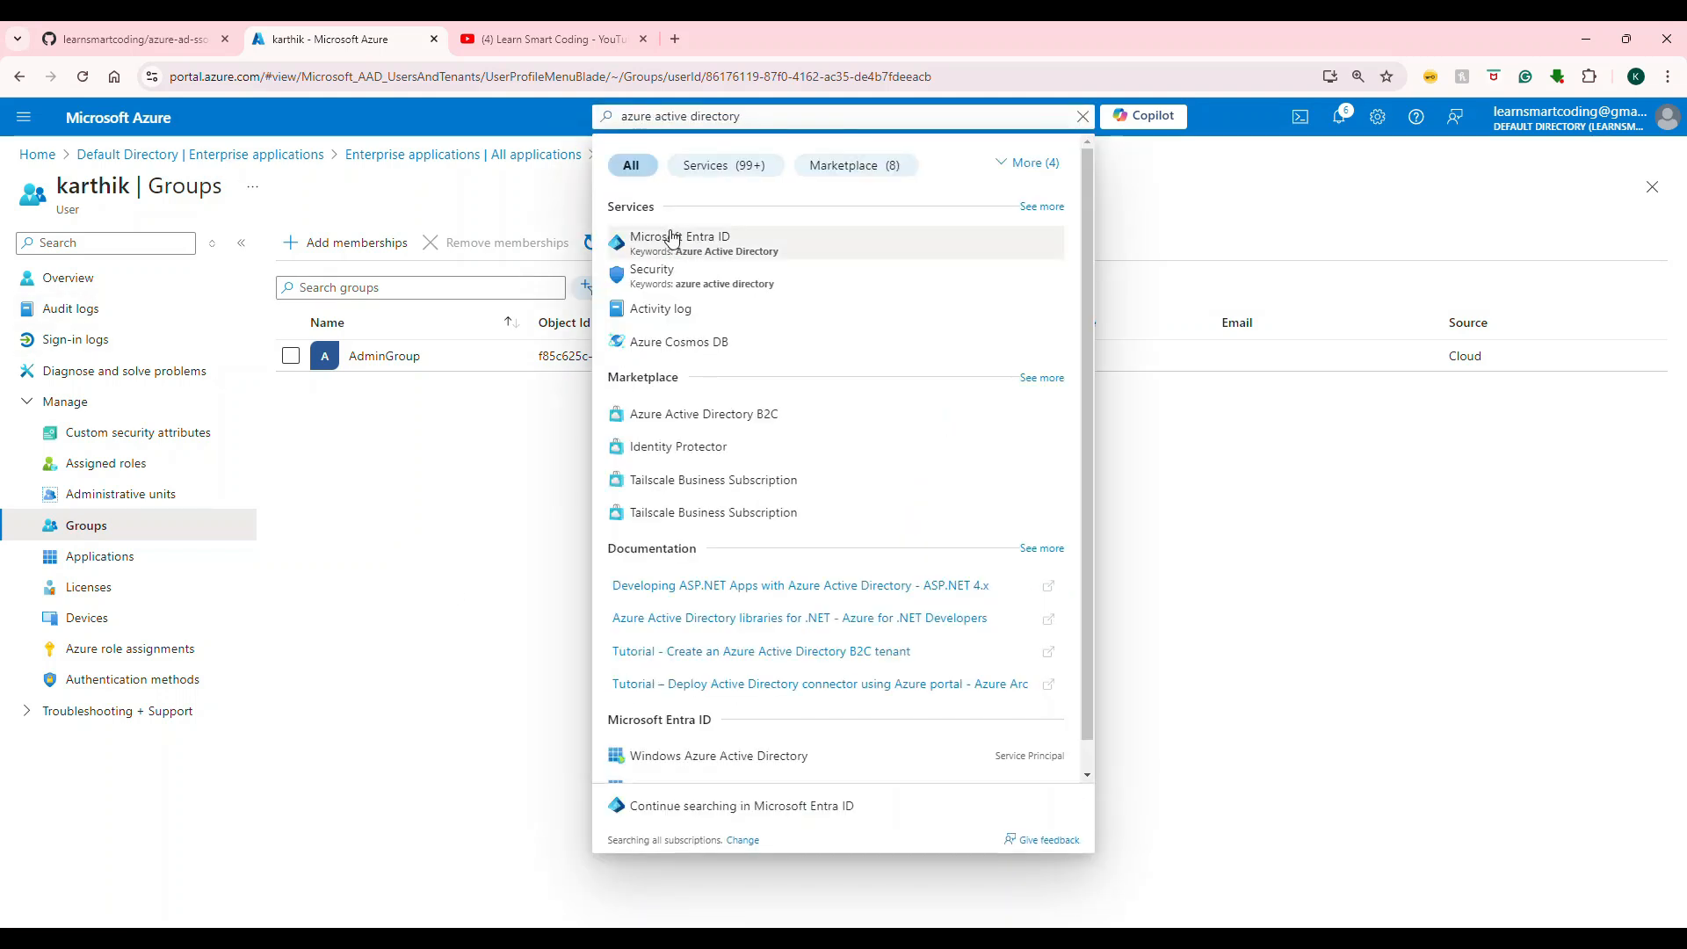
pyautogui.click(672, 238)
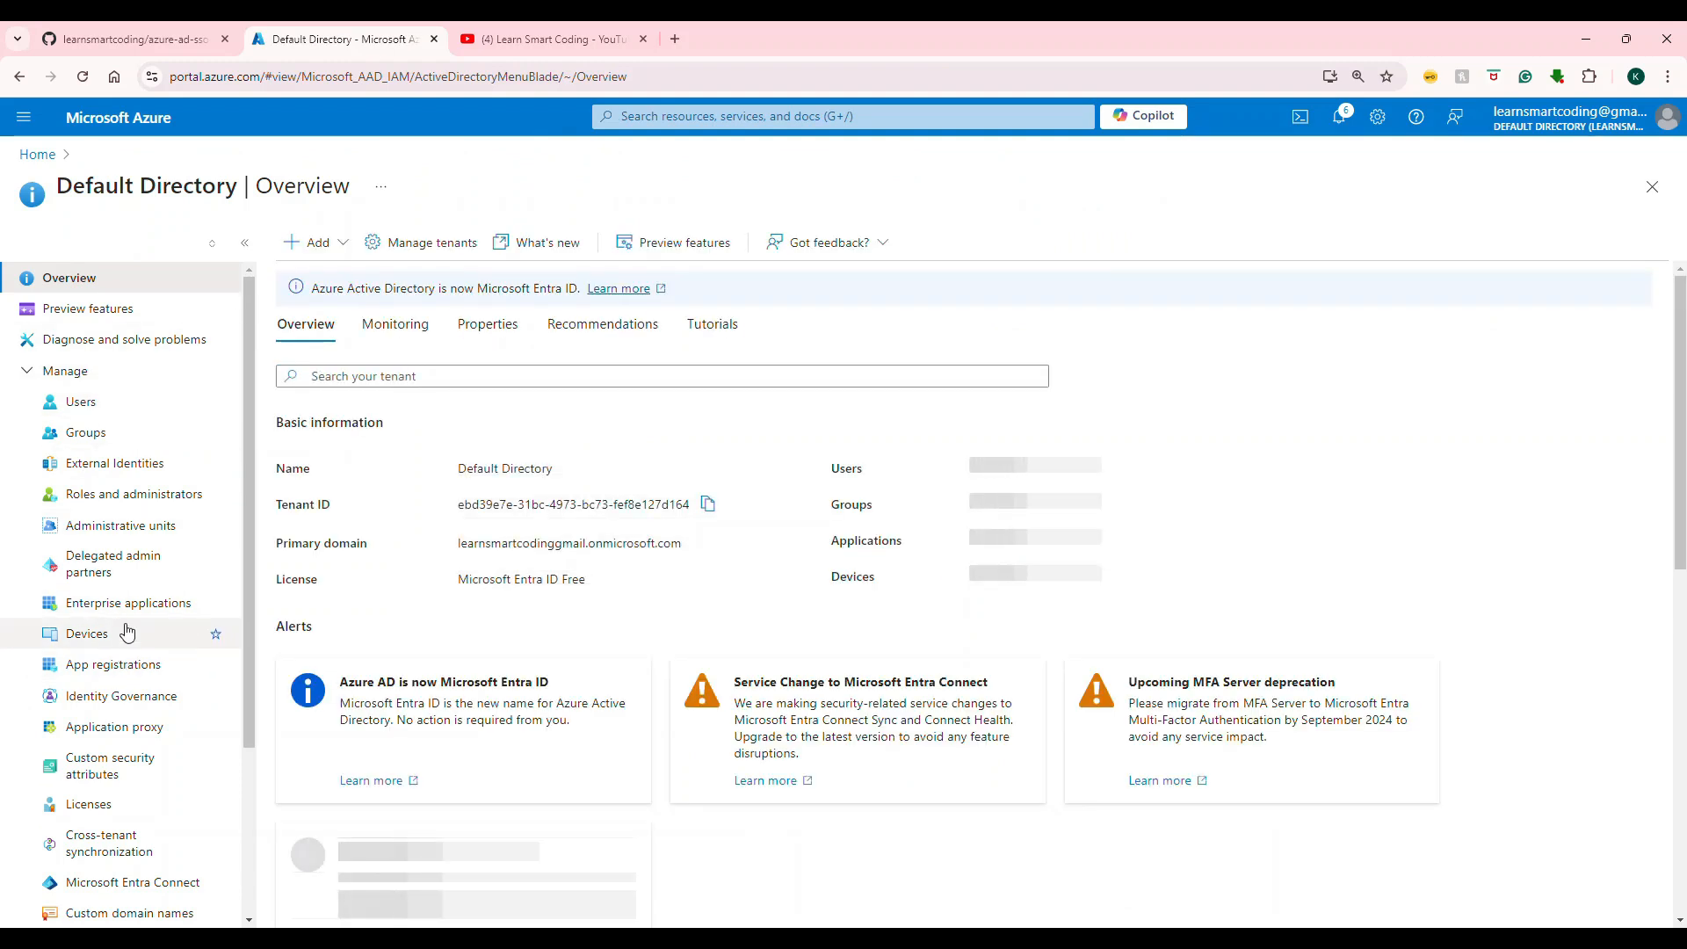
pyautogui.click(116, 671)
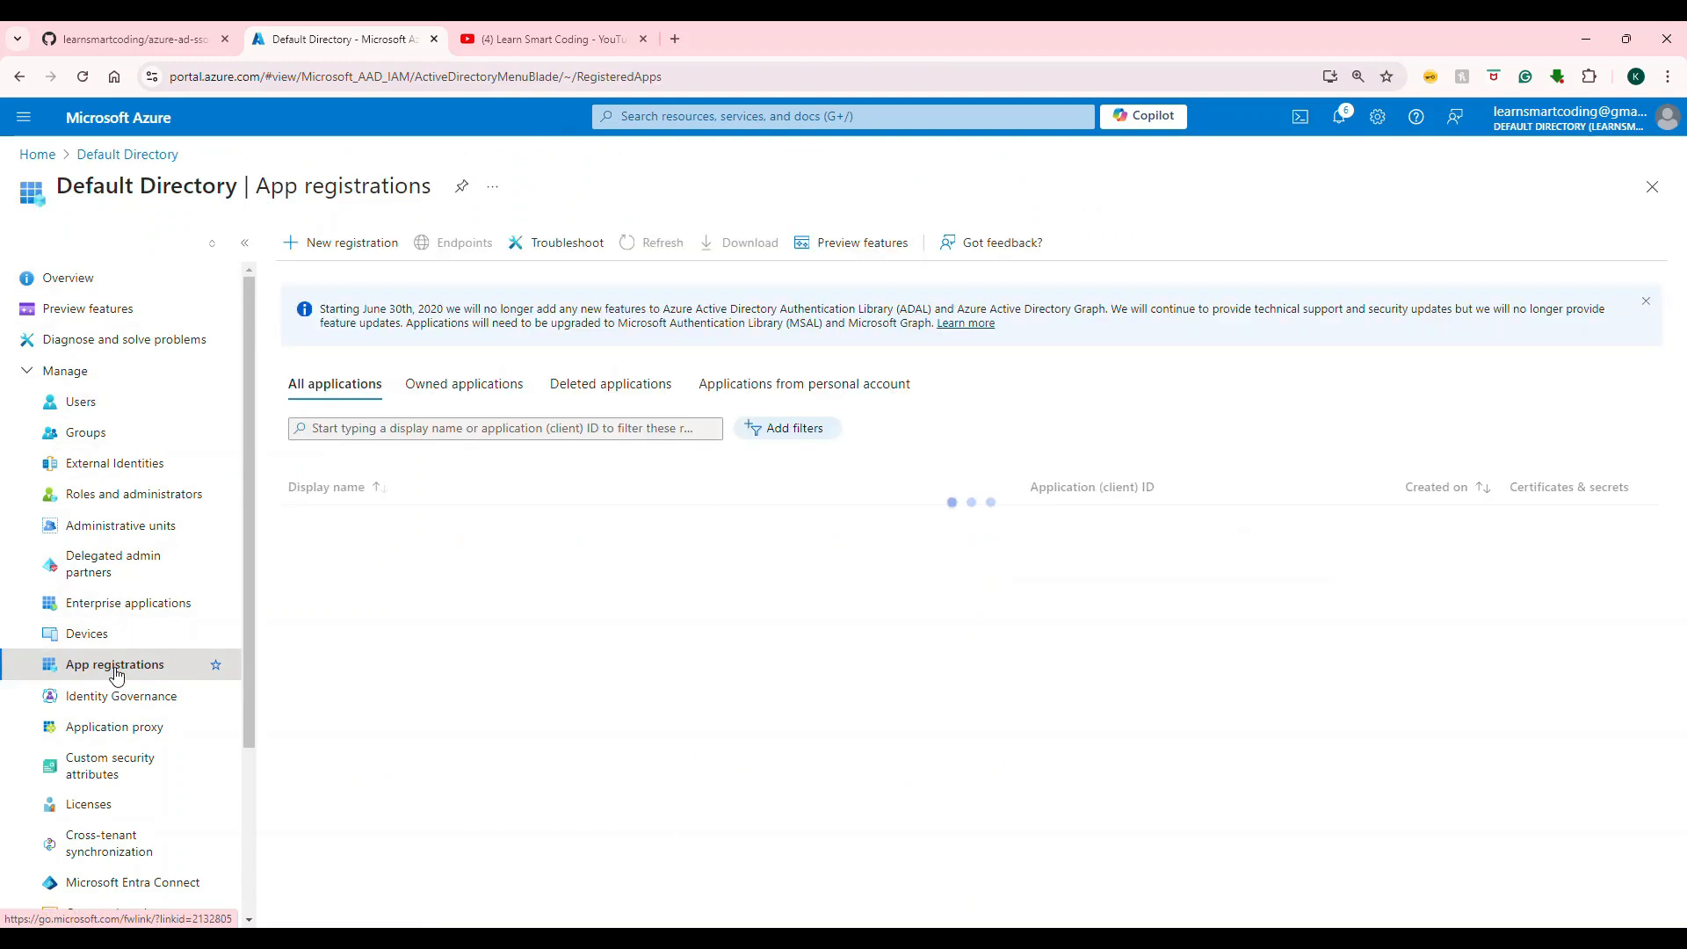
pyautogui.click(365, 401)
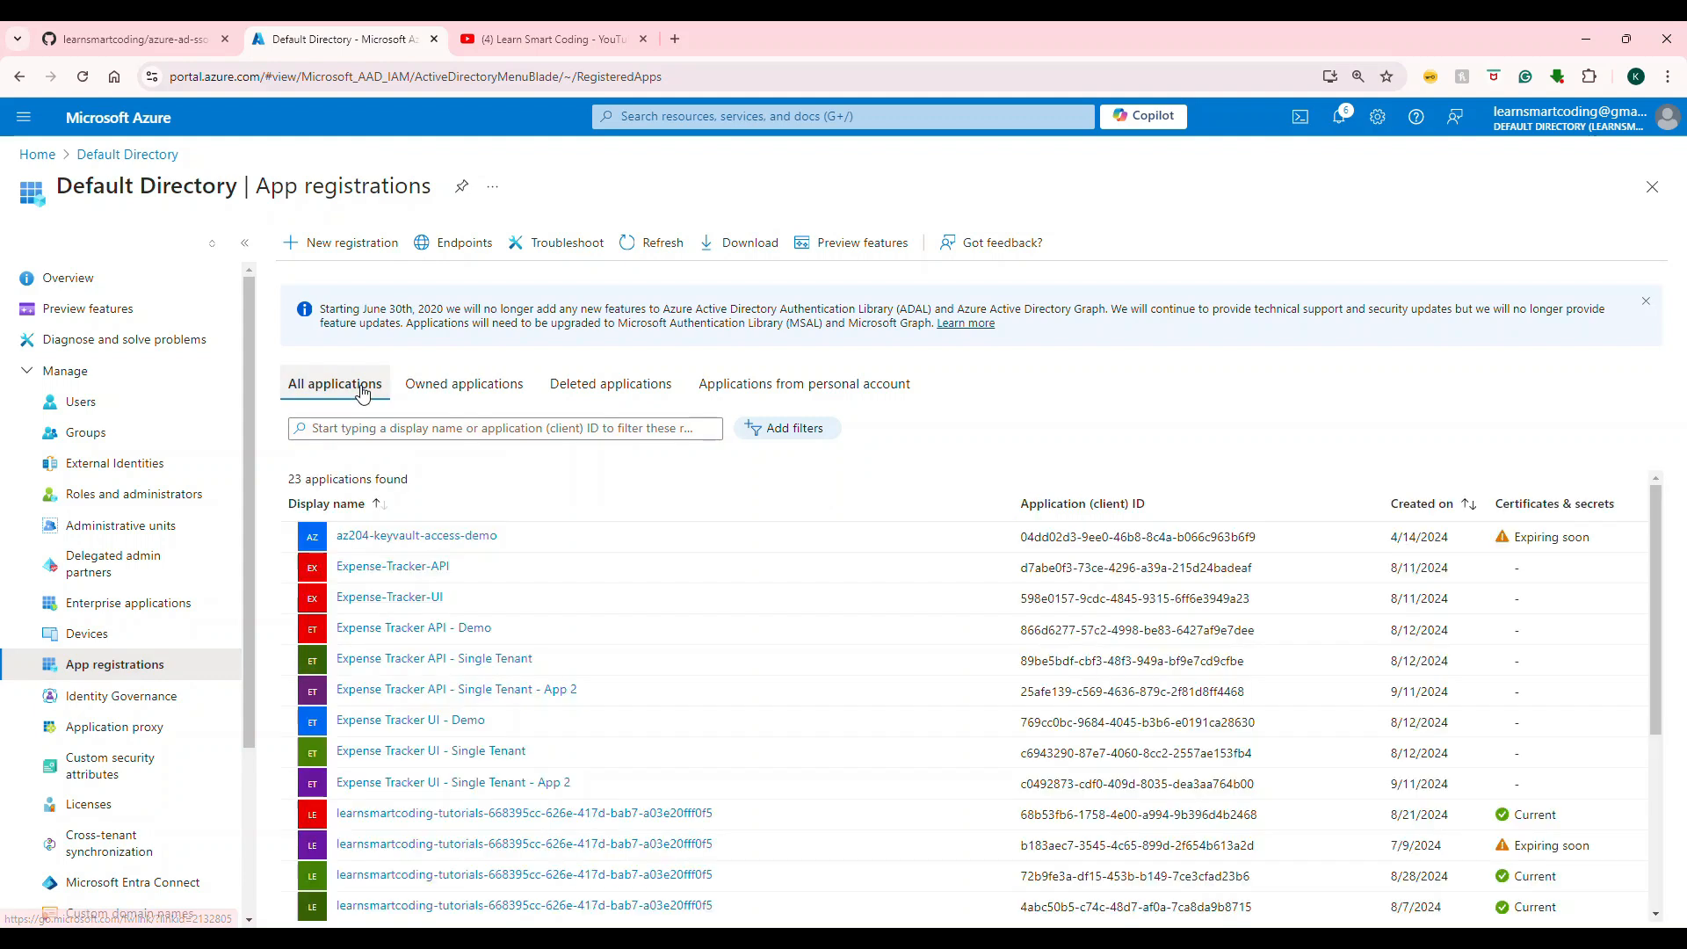
pyautogui.click(520, 691)
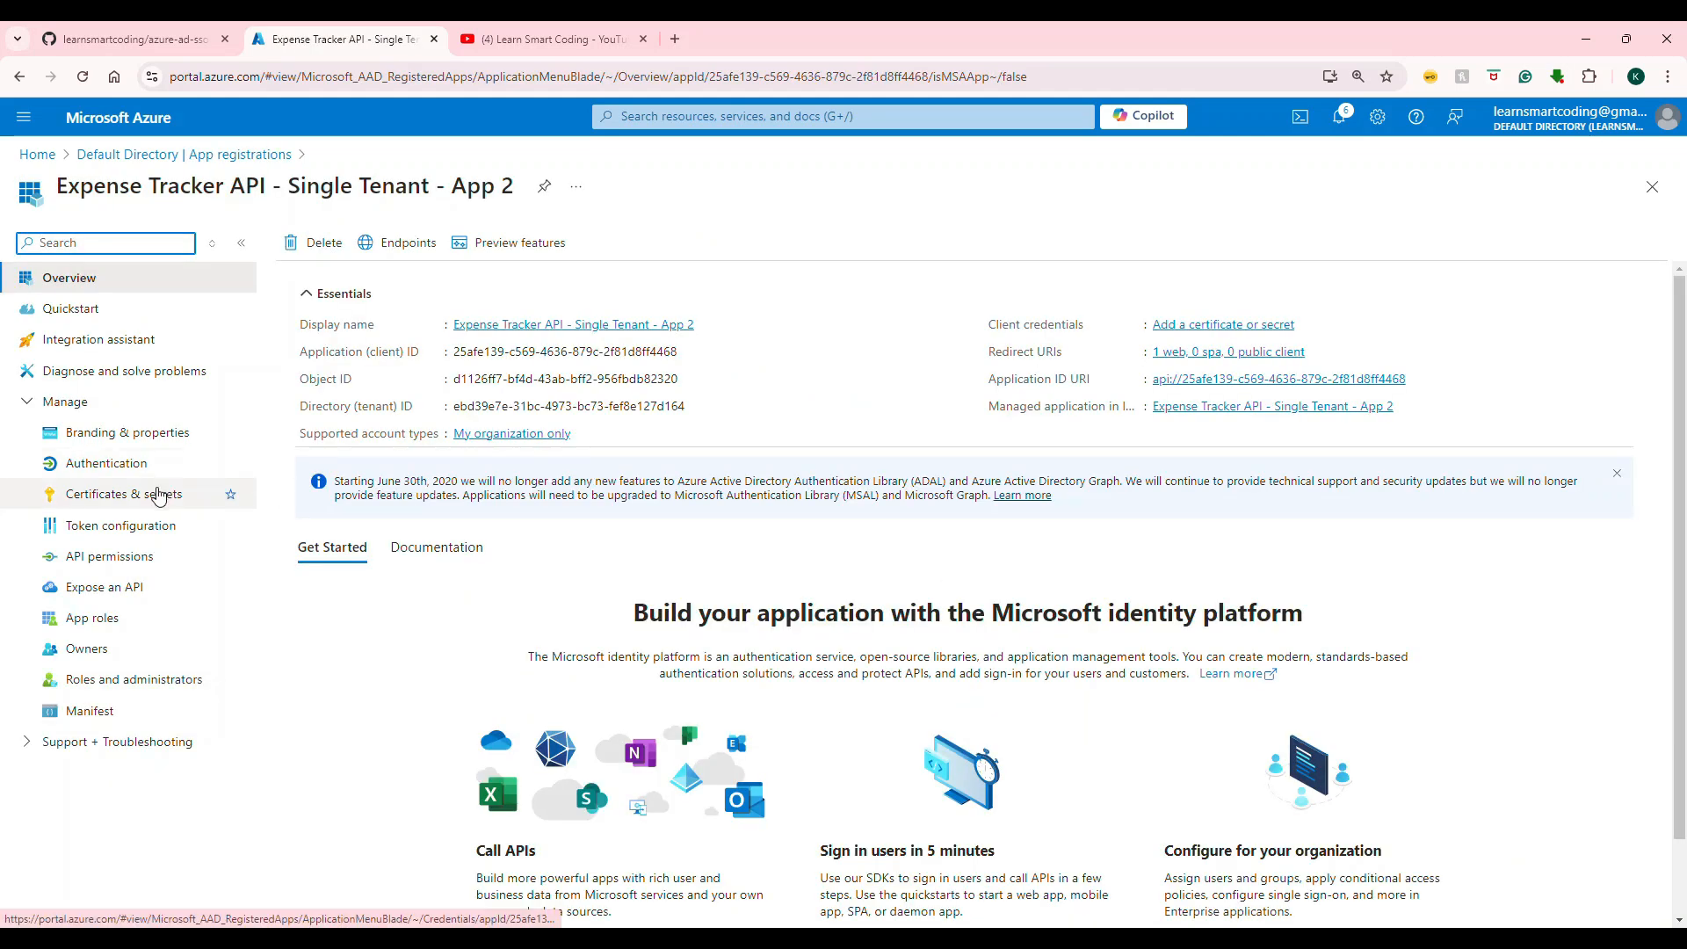
pyautogui.click(143, 532)
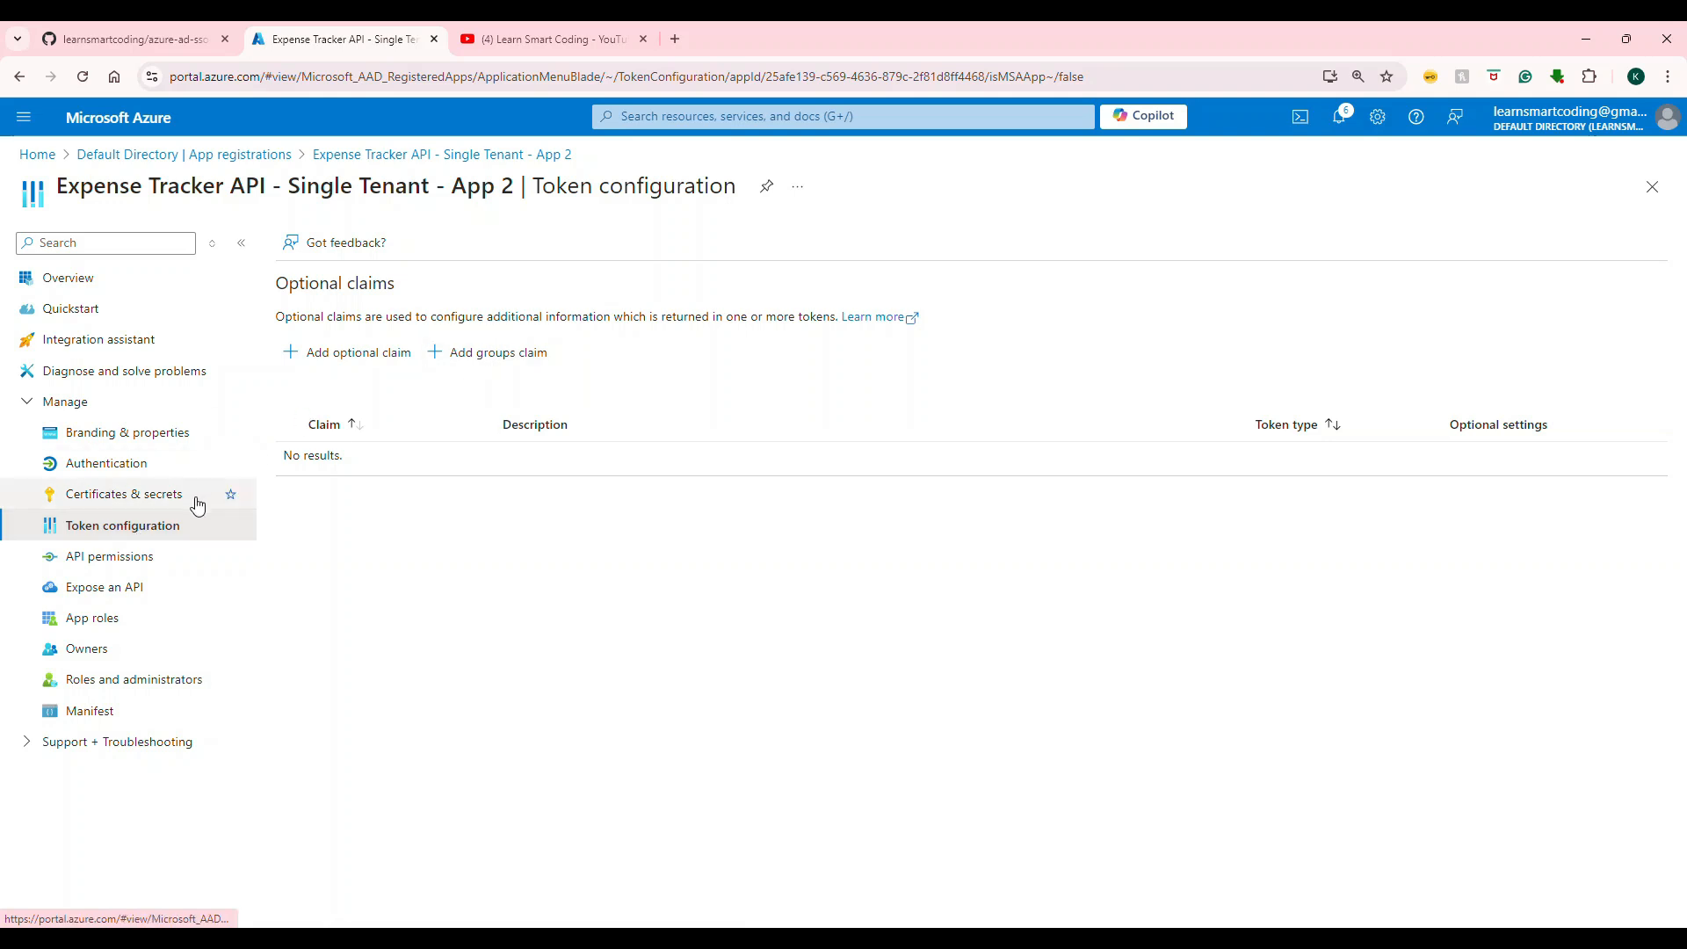
# - Add a groups claim that includes security groups, directory roles and all groups, keeping Group ID for the ID and access tokens
pyautogui.click(483, 354)
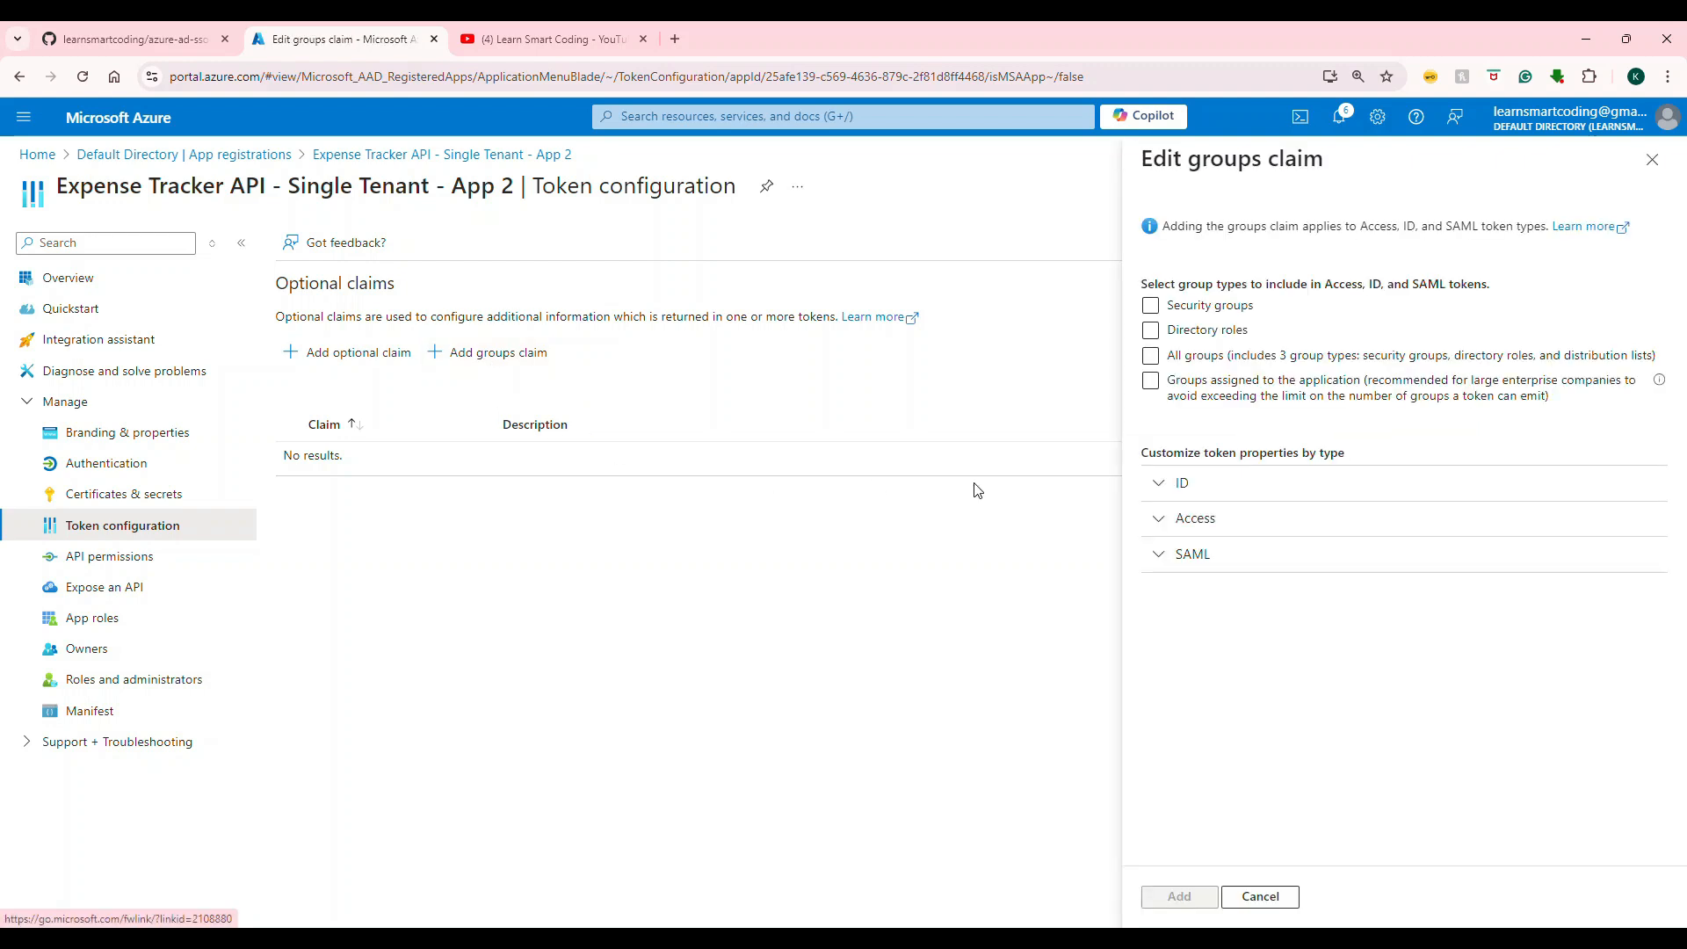
pyautogui.click(1160, 309)
pyautogui.click(1161, 310)
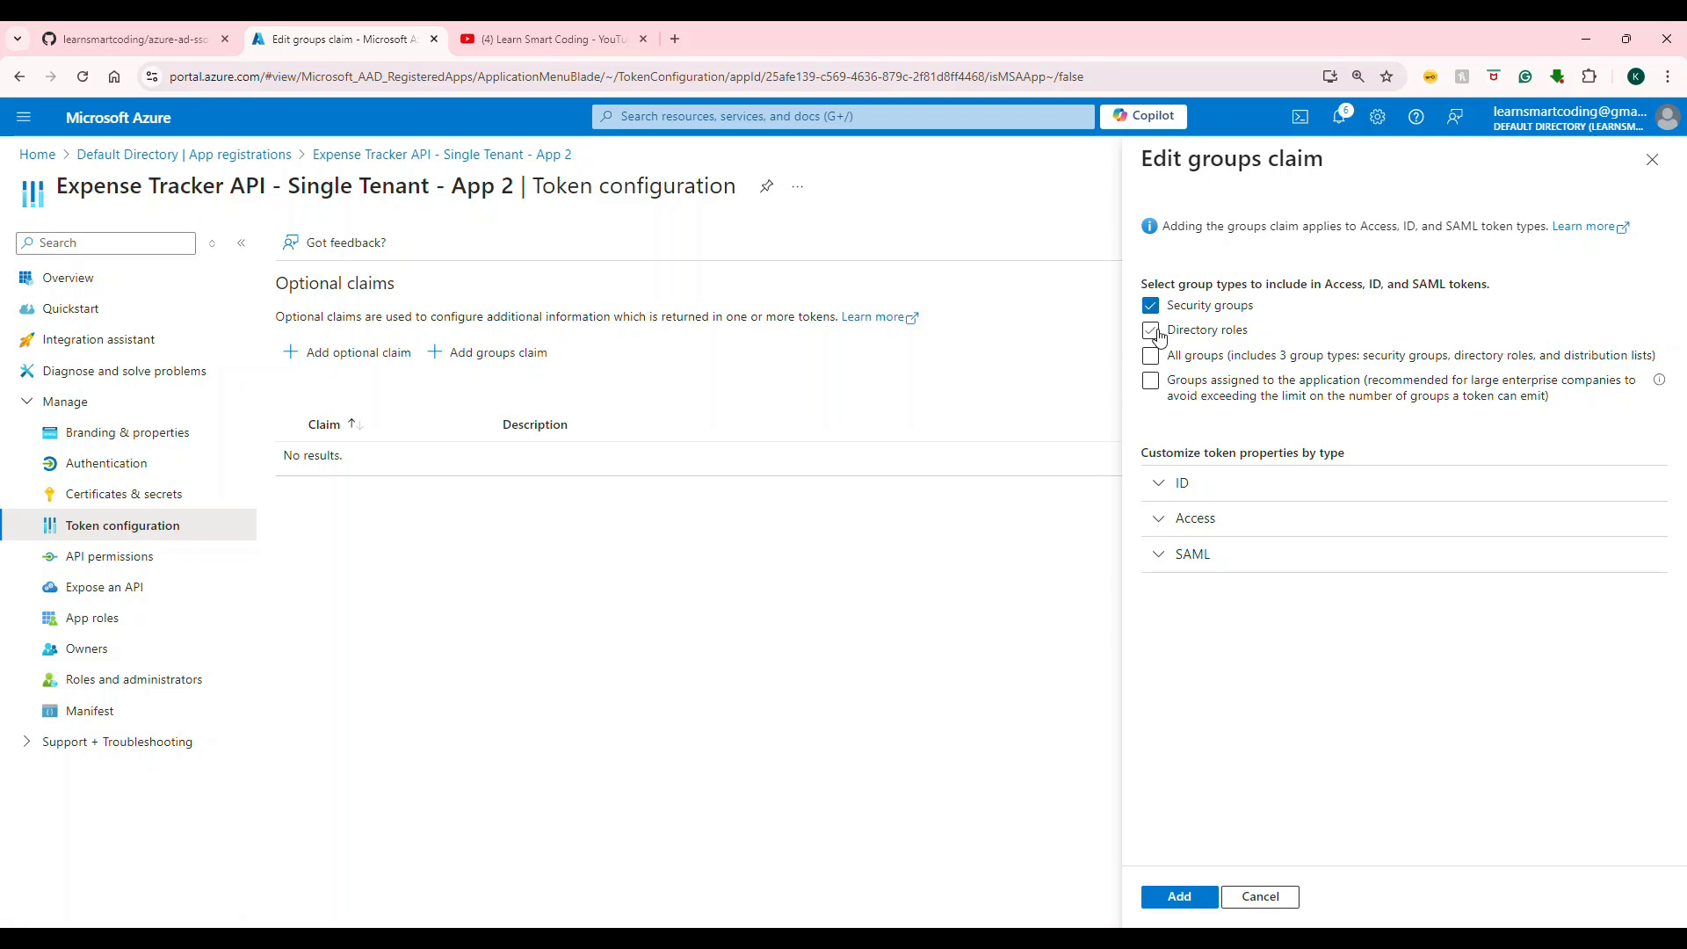
pyautogui.click(1159, 335)
pyautogui.click(1155, 357)
pyautogui.click(1161, 488)
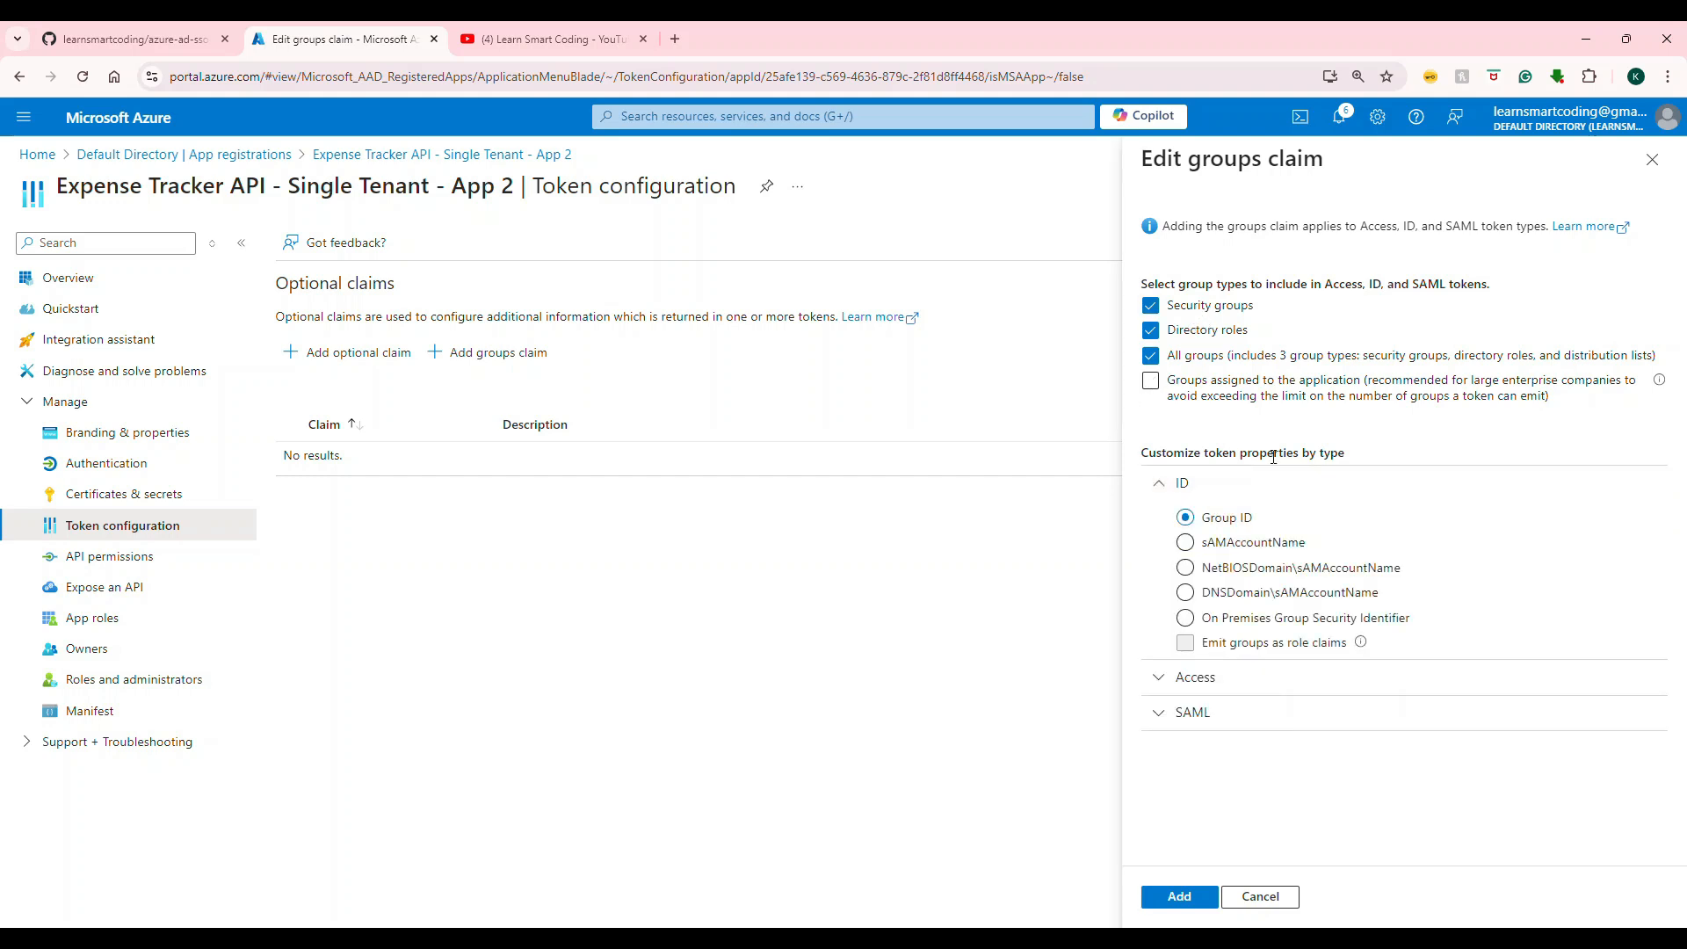
pyautogui.click(1160, 680)
pyautogui.scroll(-1, 1214, 539)
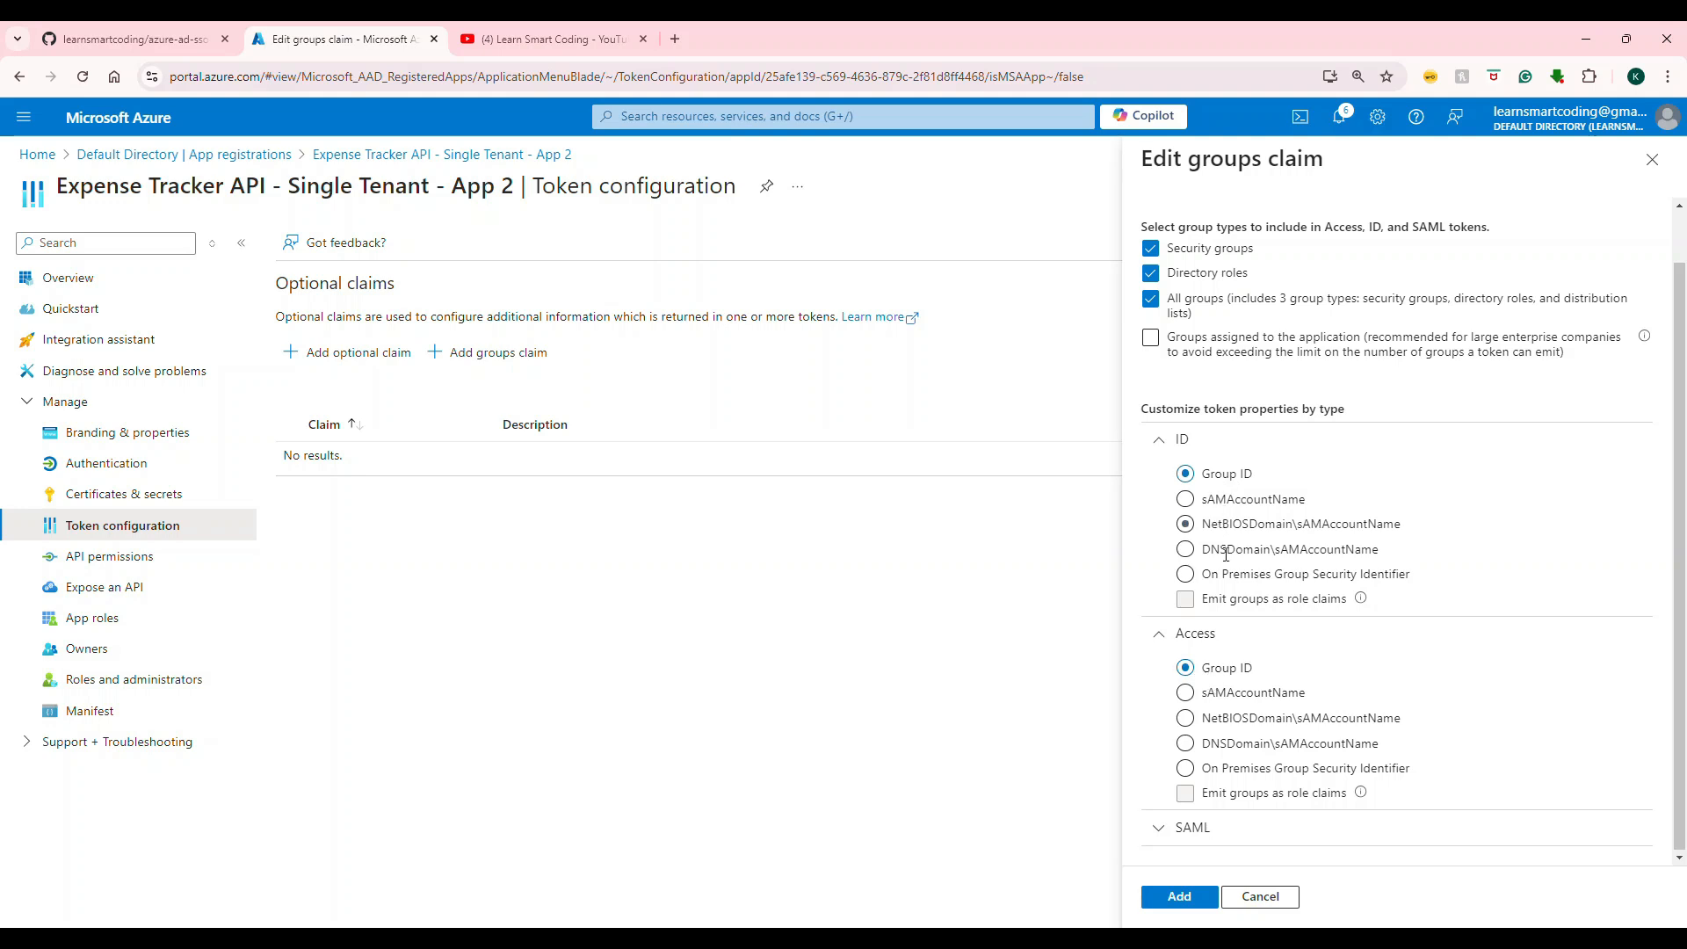
pyautogui.click(1179, 898)
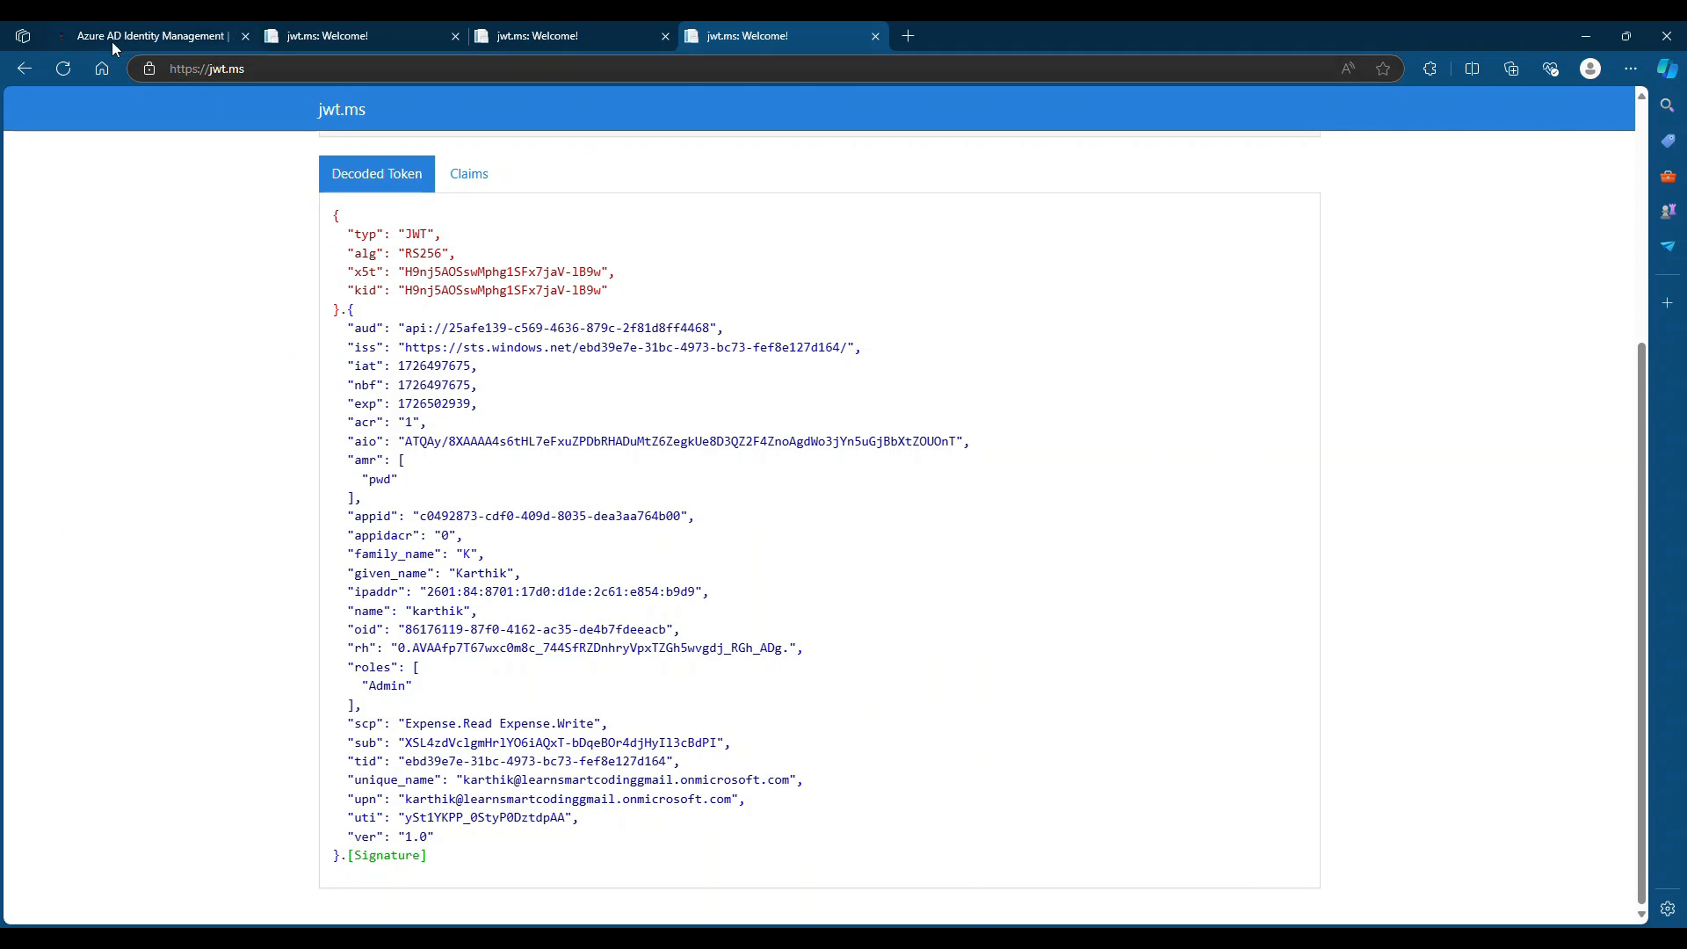
# - Switch to the Expense Tracker sample app in Edge, sign out and sign in again through redirect with the same account
pyautogui.click(114, 44)
pyautogui.click(99, 233)
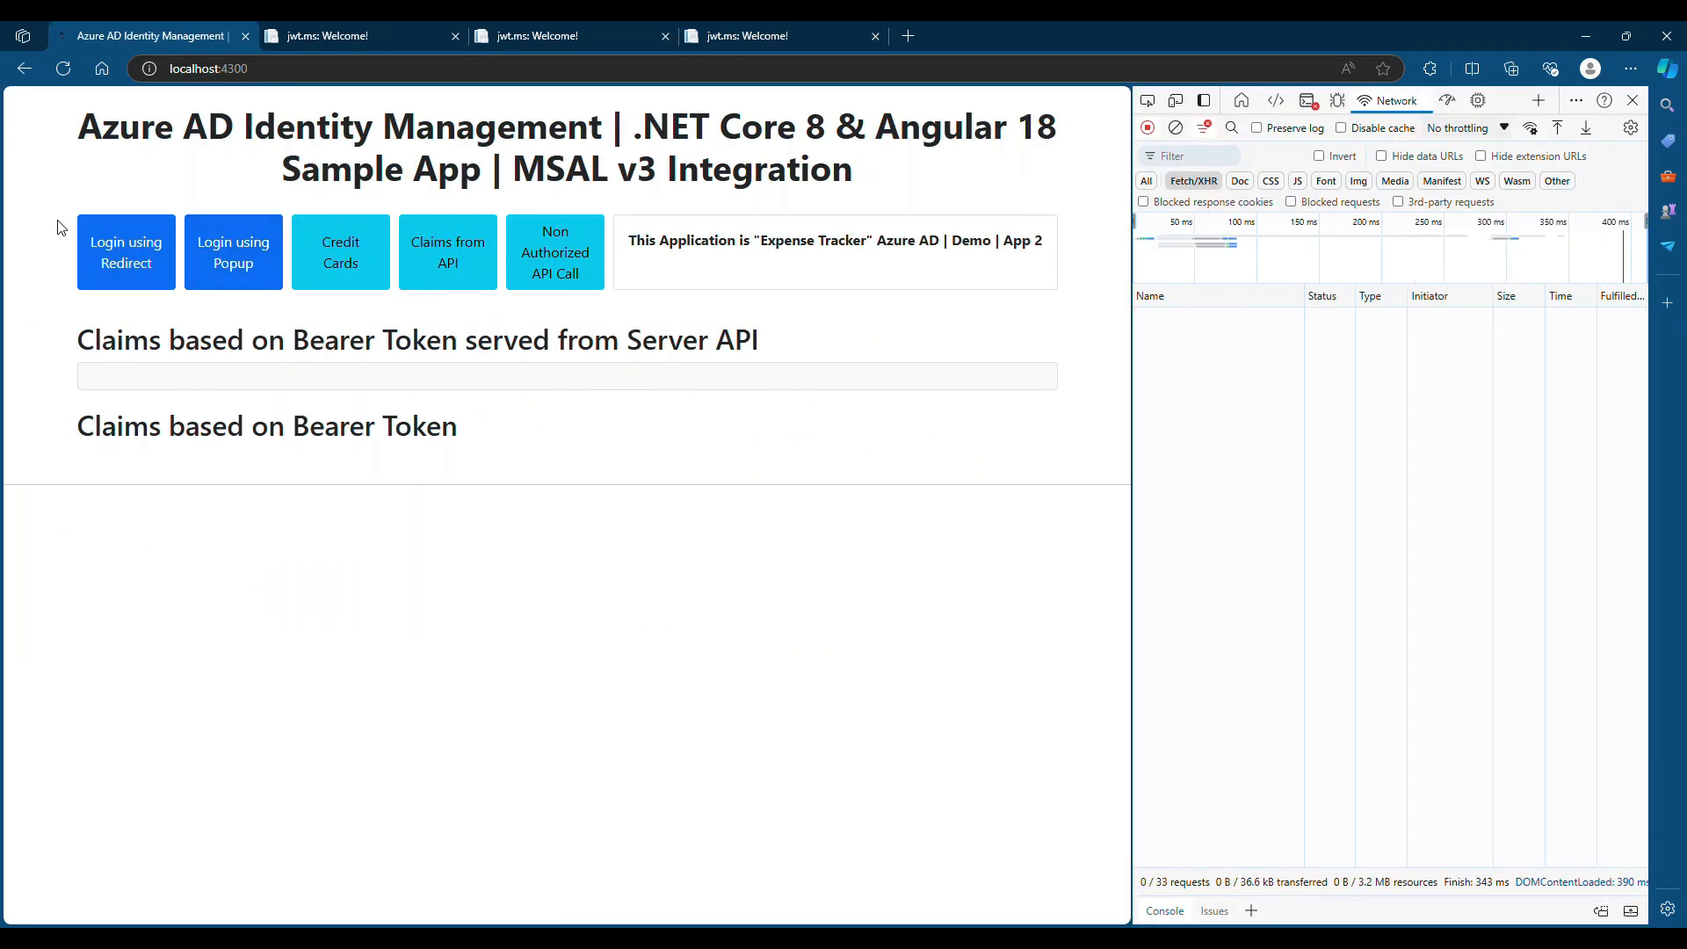
pyautogui.click(114, 241)
pyautogui.click(599, 592)
# - Copy the full access token from the preview of the new token request in the network log
pyautogui.click(1184, 327)
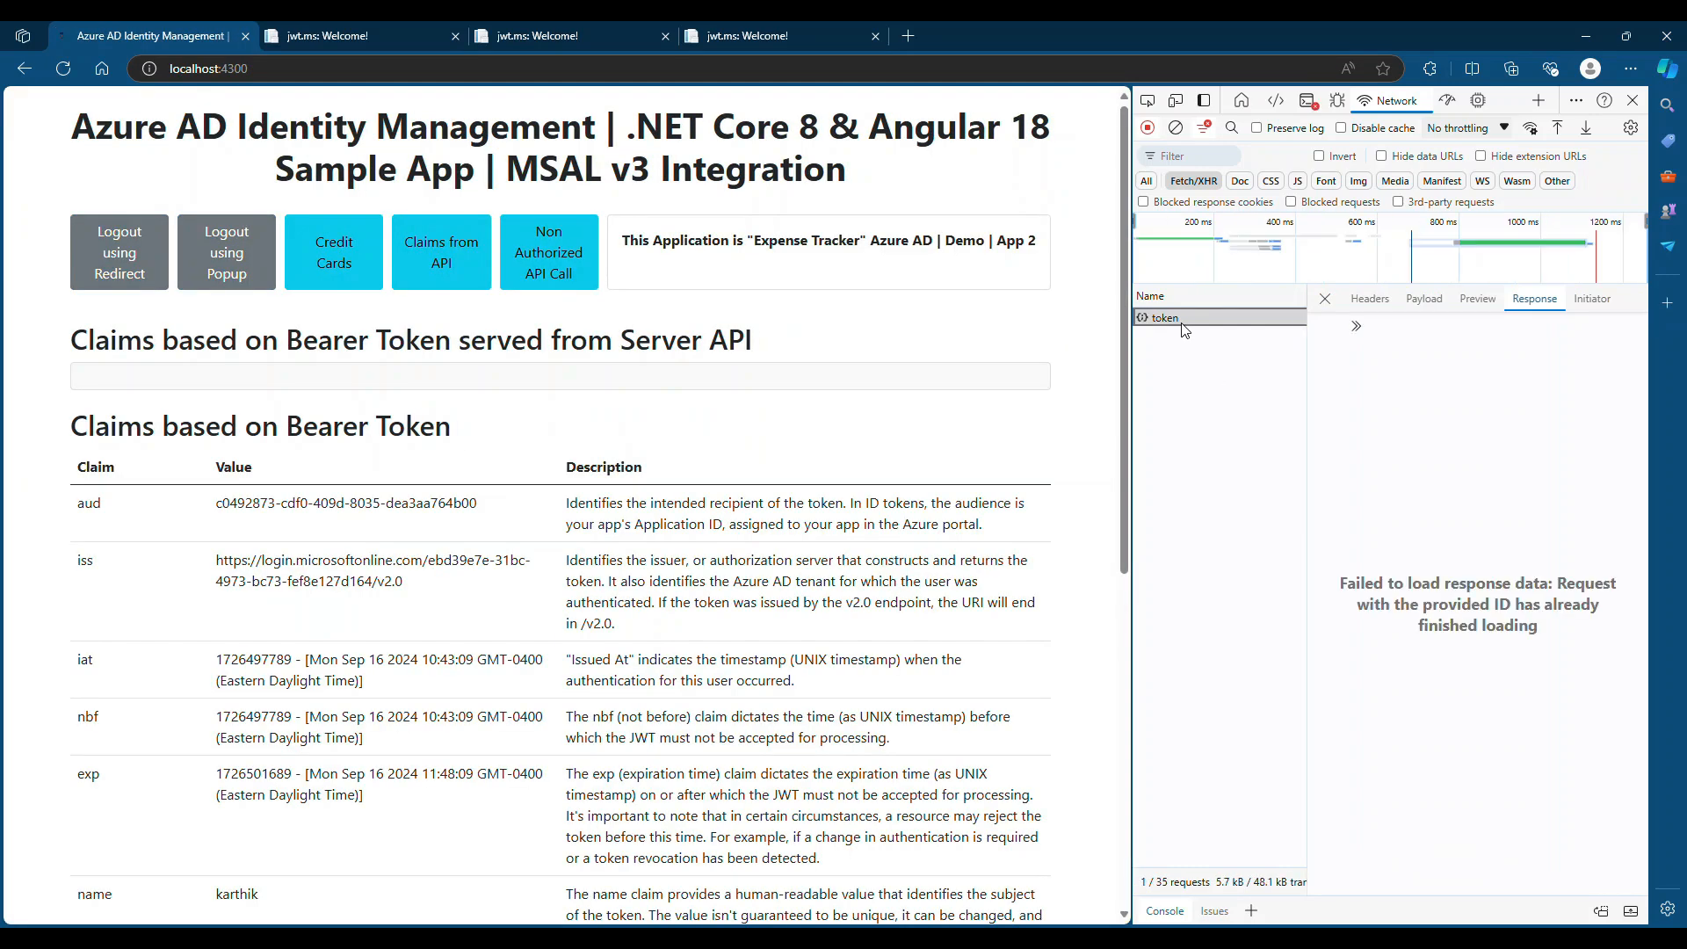
pyautogui.click(1424, 299)
pyautogui.click(1478, 299)
pyautogui.click(1515, 304)
pyautogui.click(1481, 304)
pyautogui.tripleClick(1460, 341)
pyautogui.hotkey('ctrl', 'c')
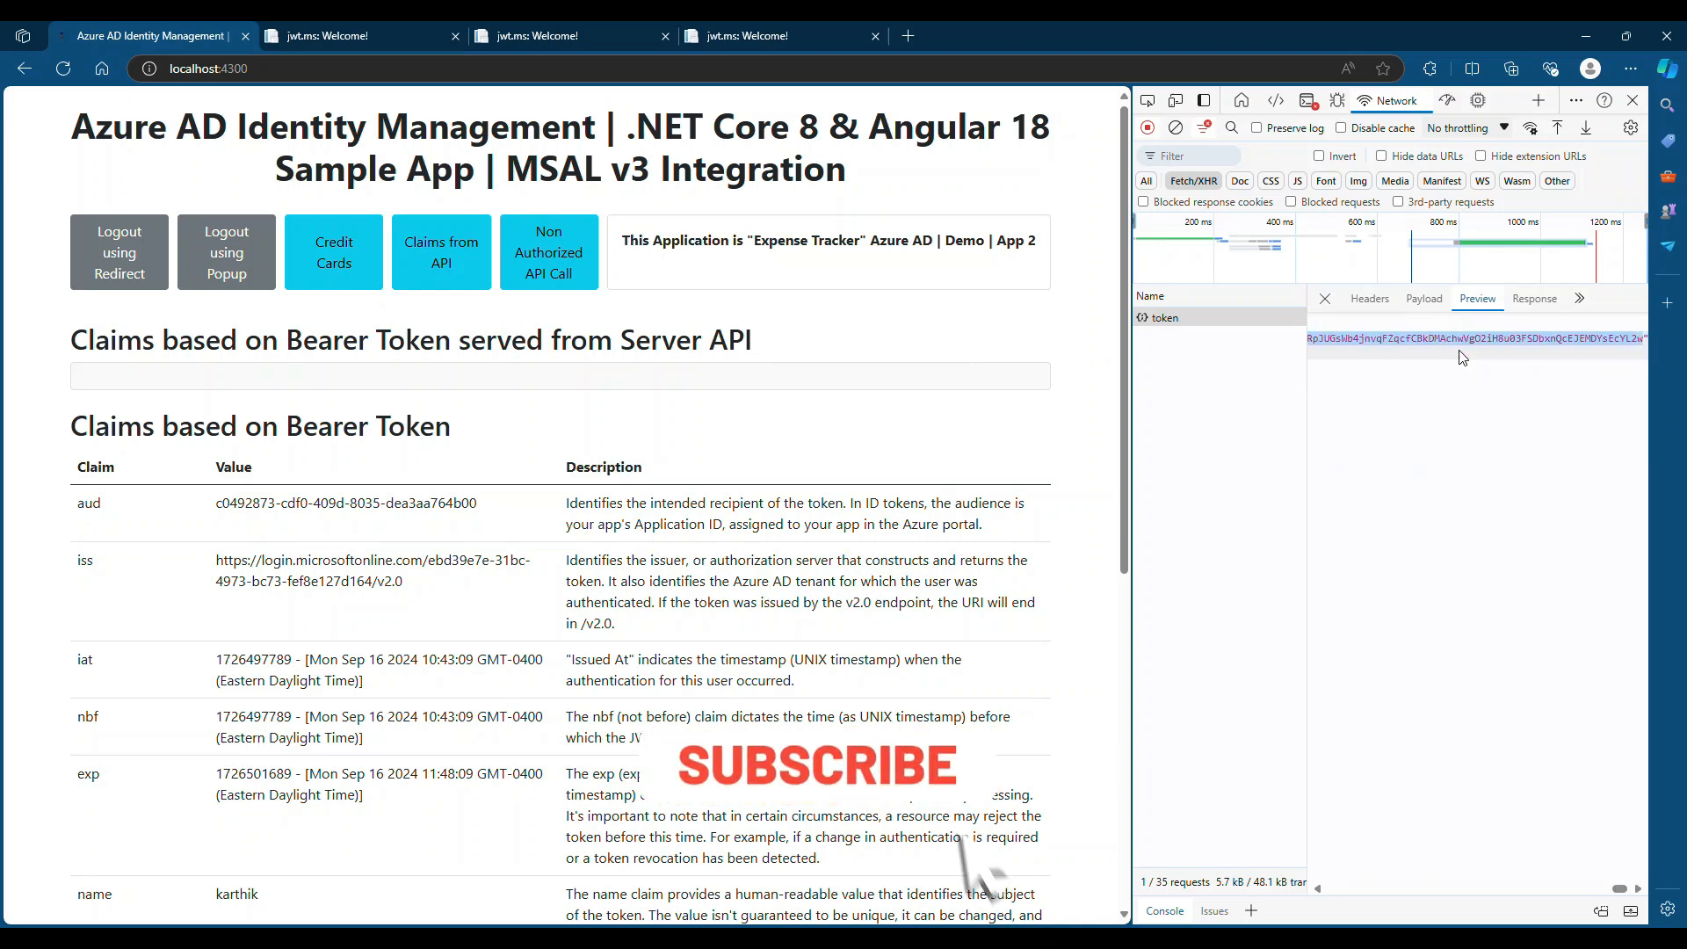
# - Replace the token in the last jwt.ms tab with the newly copied access token
pyautogui.click(747, 35)
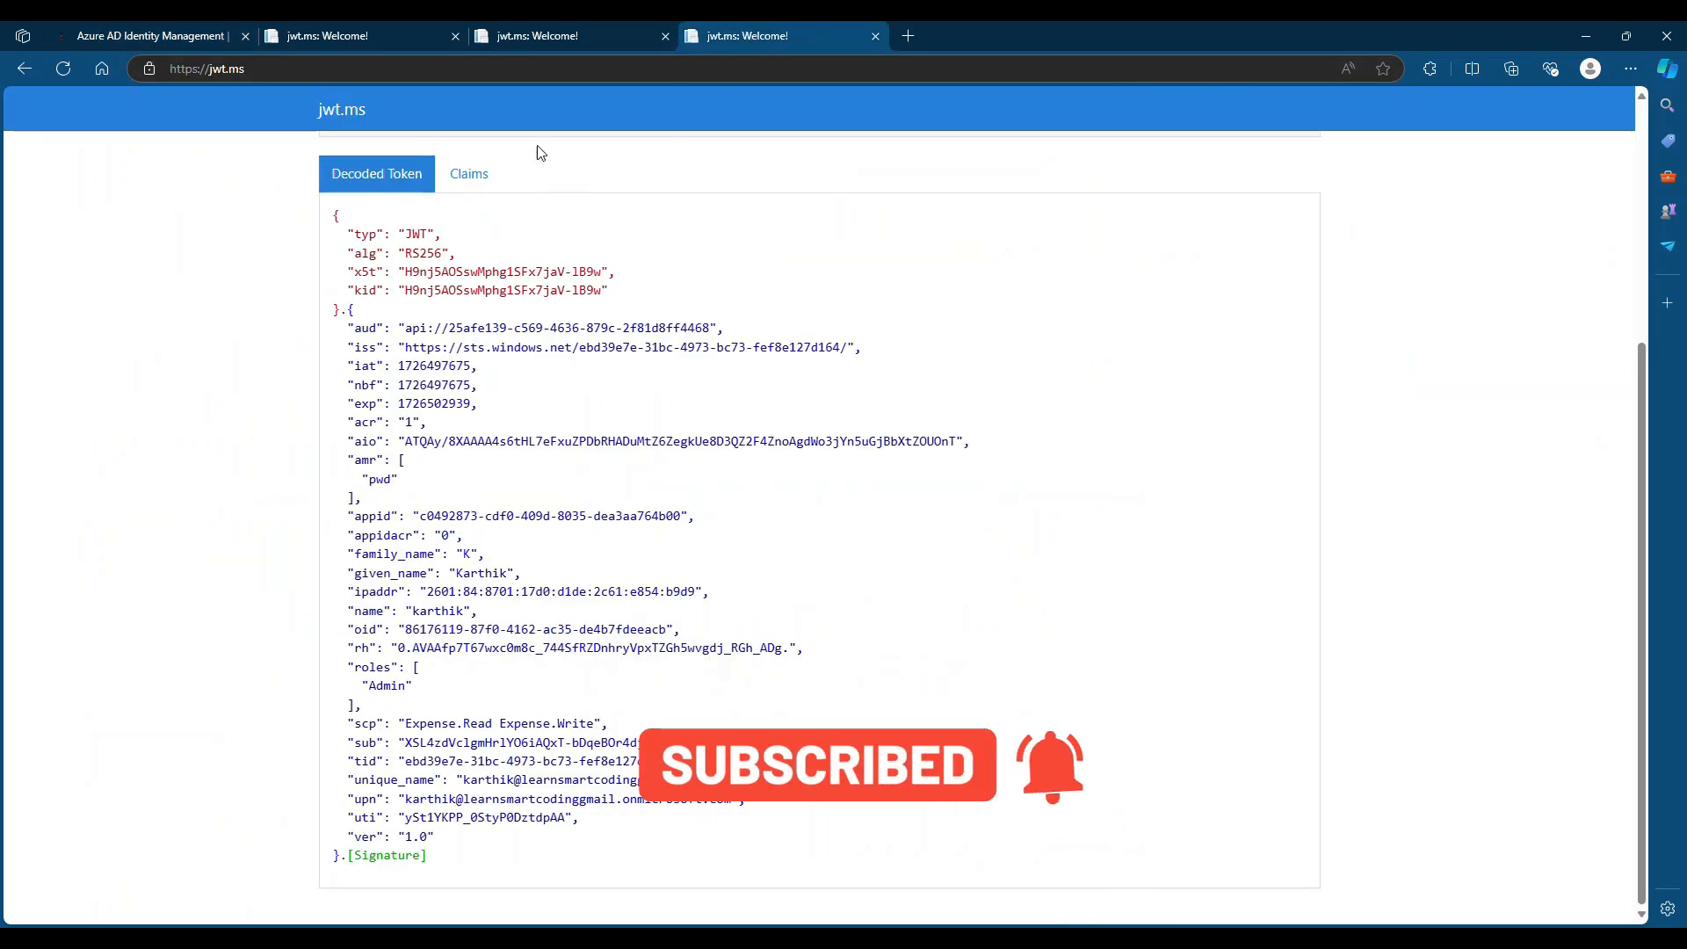
pyautogui.scroll(3, 515, 239)
pyautogui.click(515, 239)
pyautogui.hotkey('ctrl', 'a')
pyautogui.hotkey('ctrl', 'v')
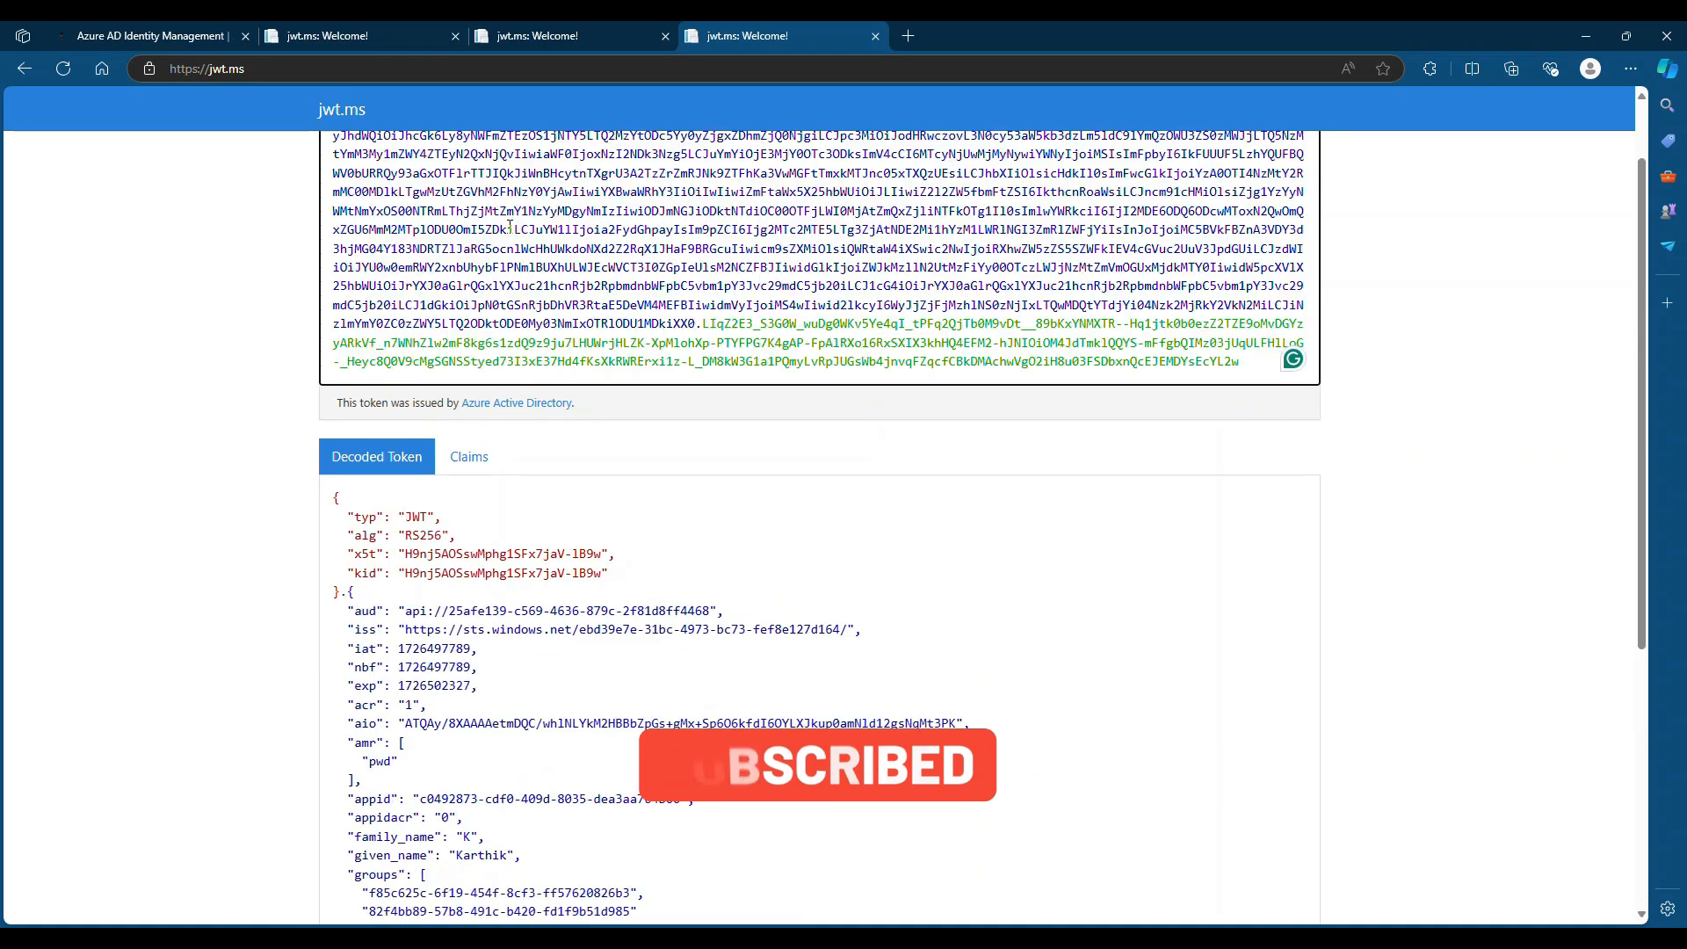
# - Examine the decoded token's groups claim and its group IDs
pyautogui.scroll(-3, 515, 238)
pyautogui.scroll(-2, 515, 237)
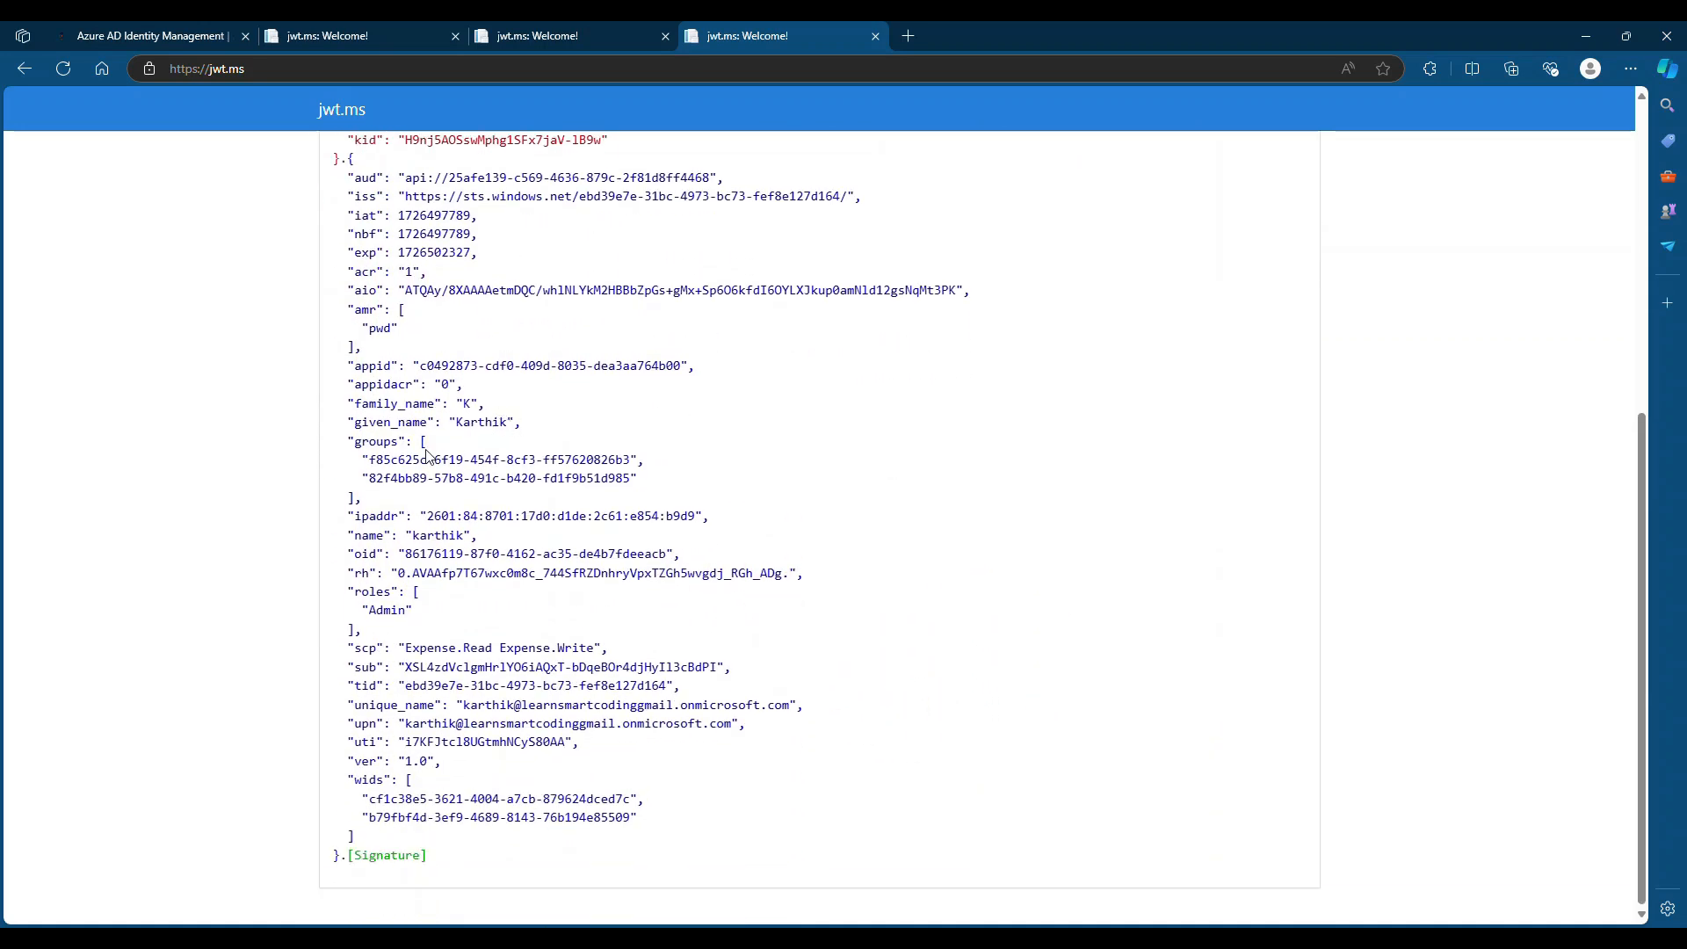
pyautogui.doubleClick(376, 442)
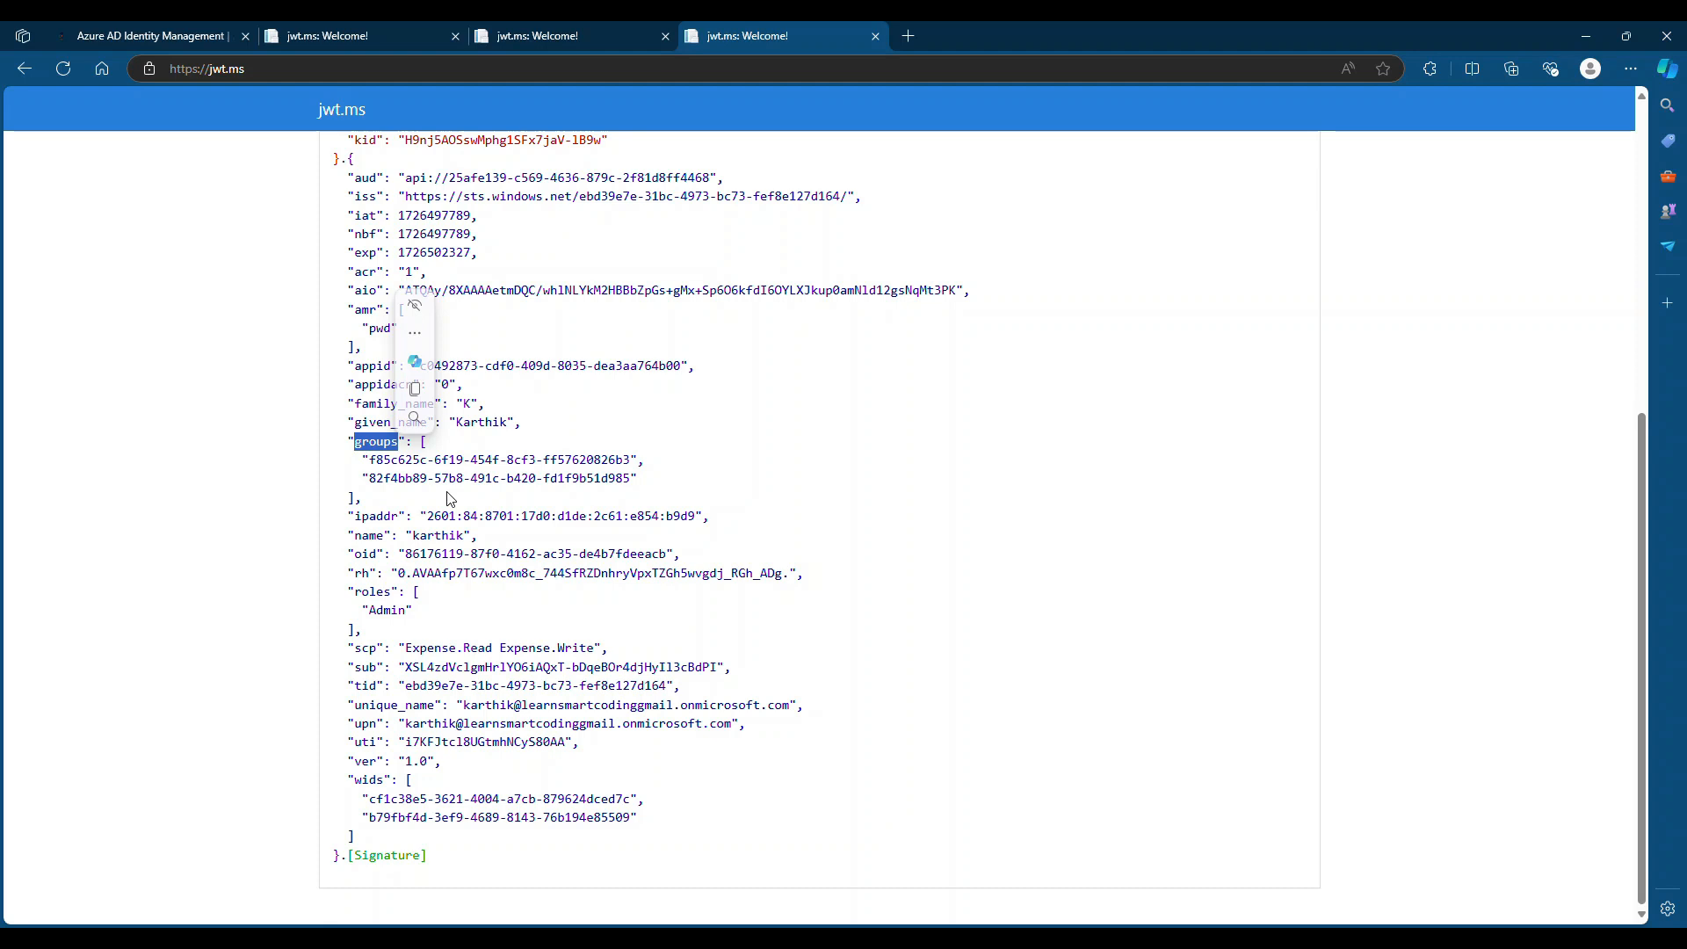
pyautogui.scroll(1, 464, 562)
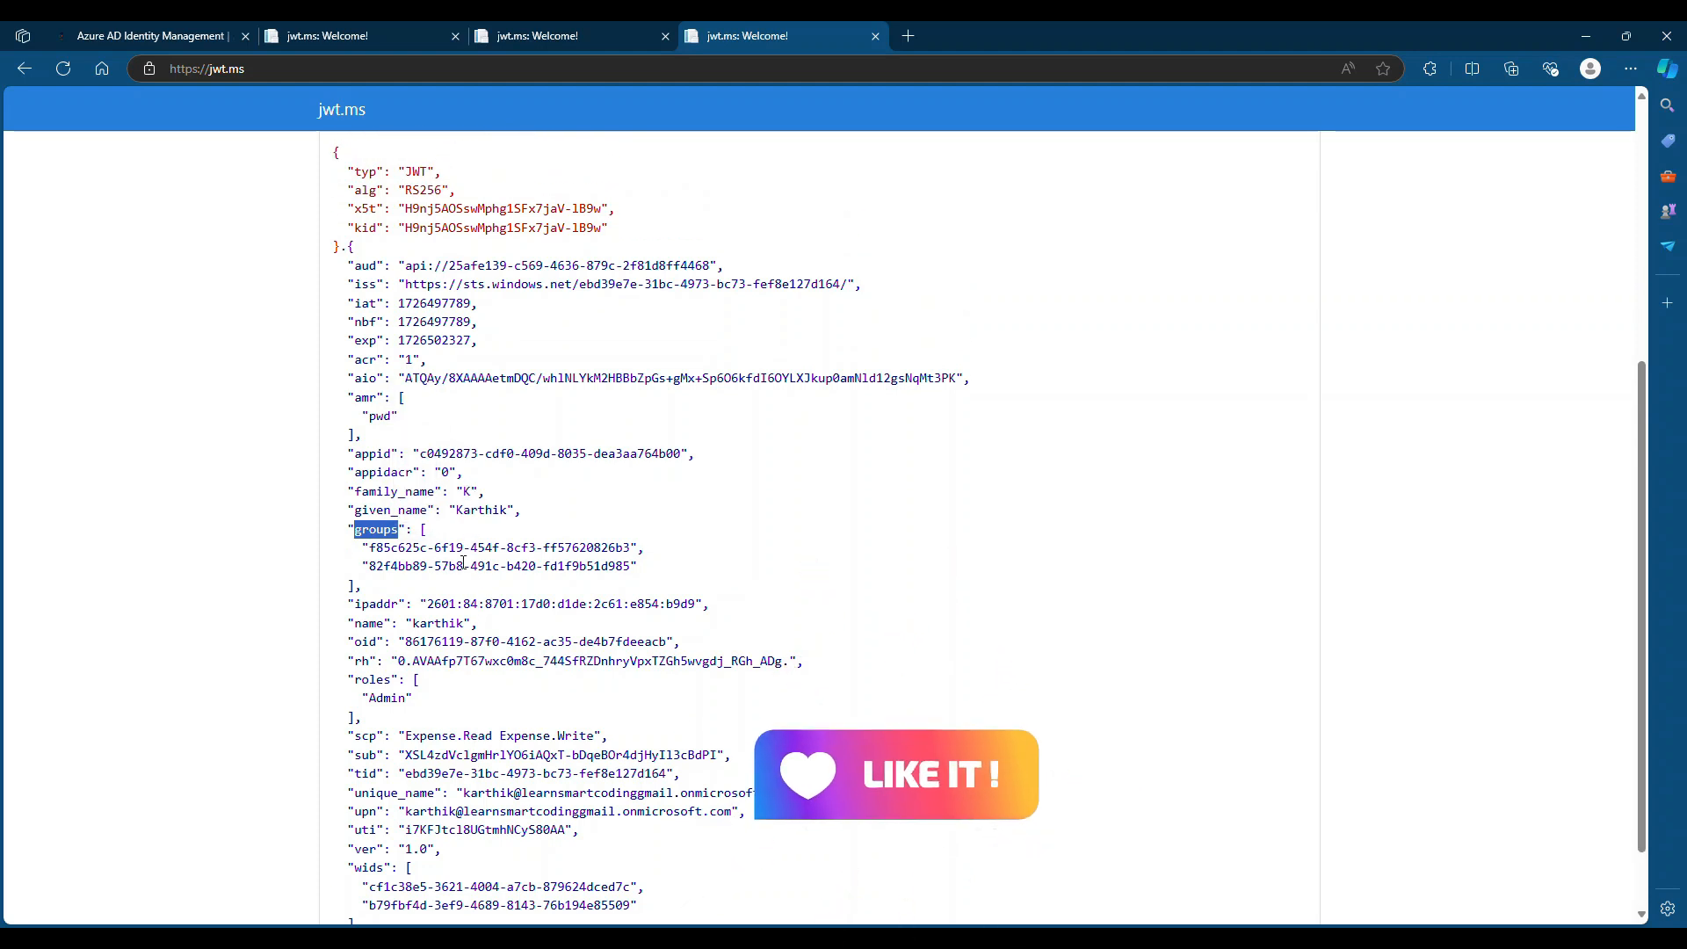
pyautogui.moveTo(365, 550); pyautogui.dragTo(668, 567)
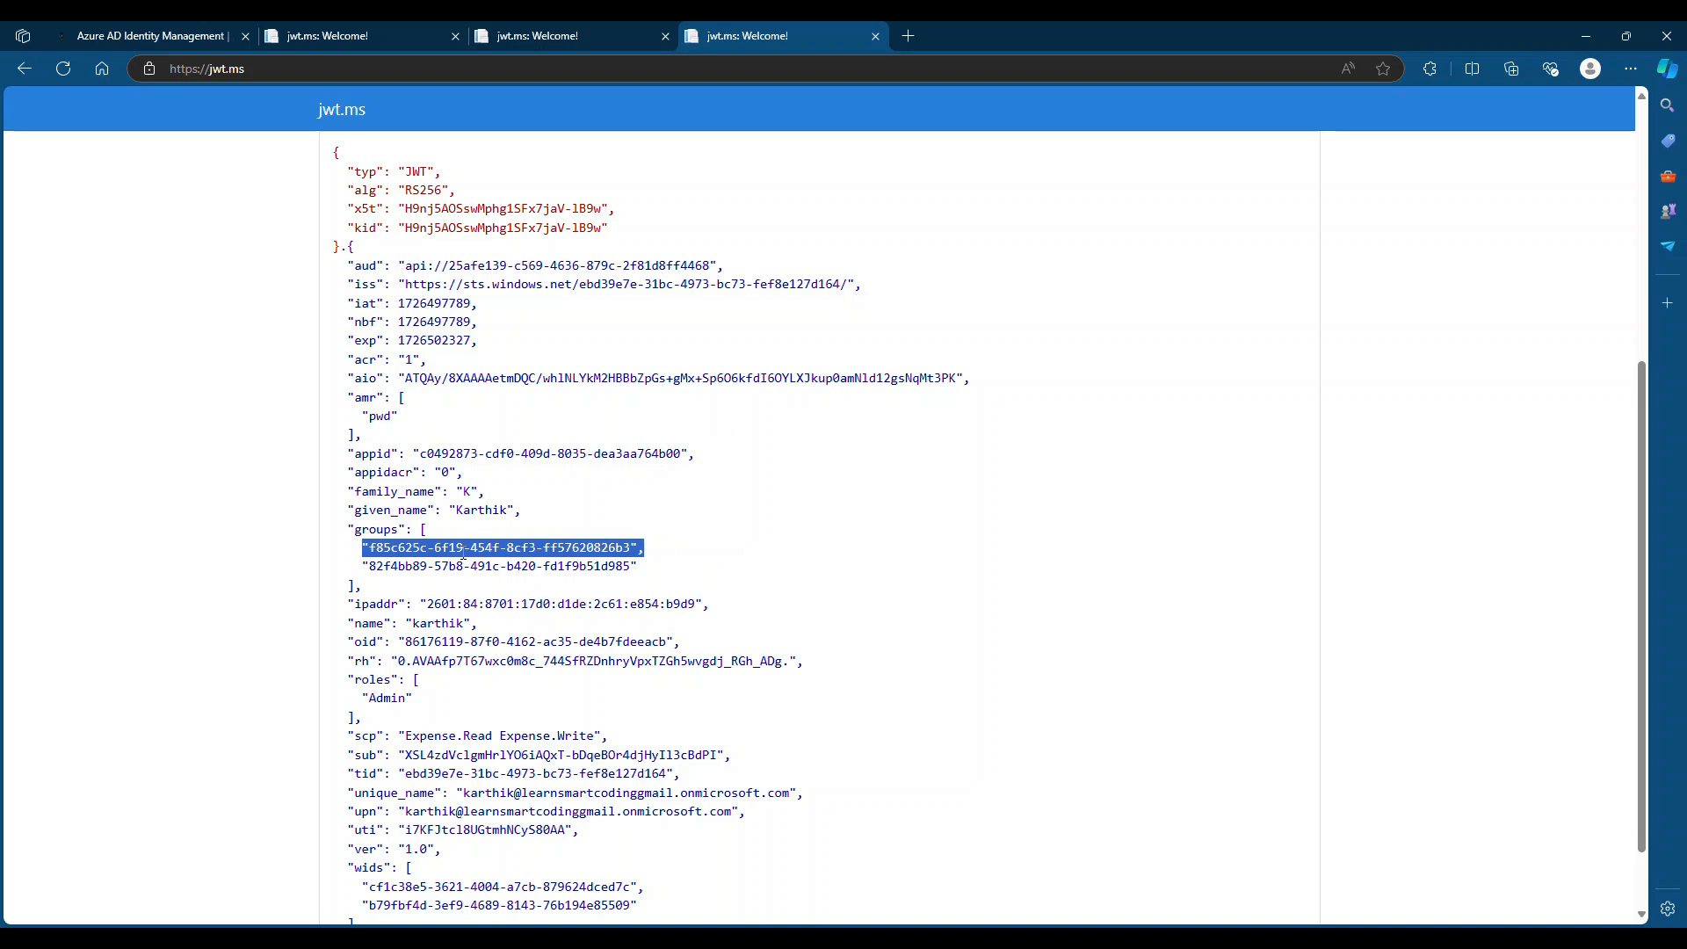
# - Switch to the Azure portal and open the API permissions of "Expense Tracker API - Single Tenant - App 2"
pyautogui.click(92, 29)
pyautogui.click(266, 229)
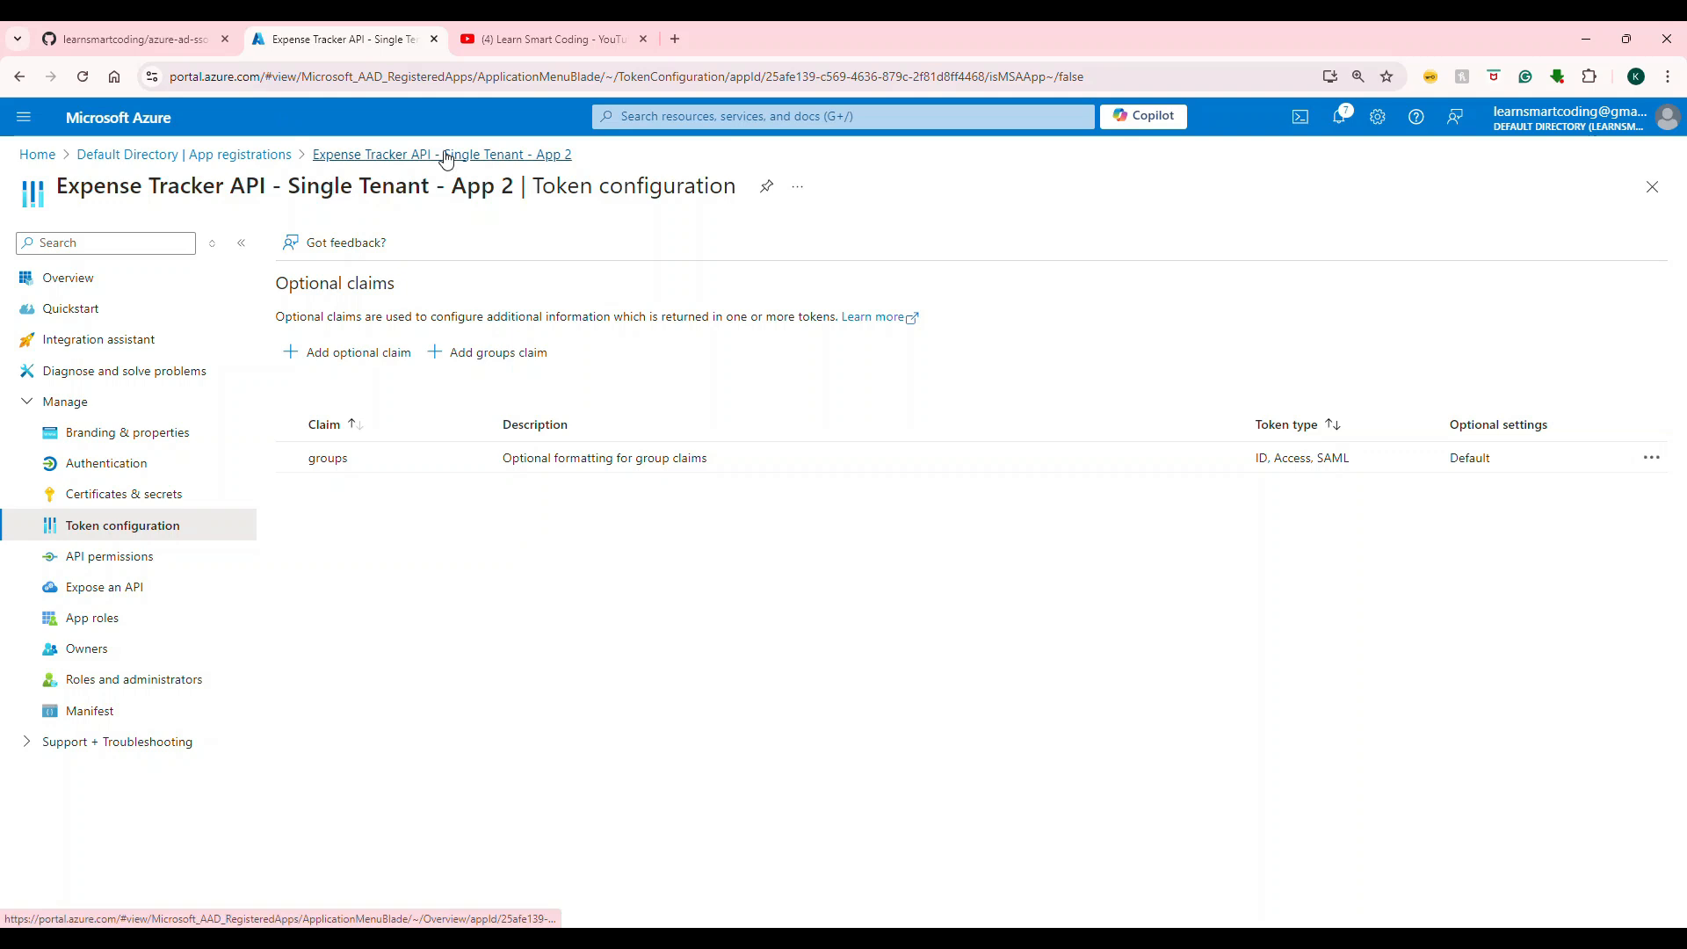
pyautogui.click(125, 569)
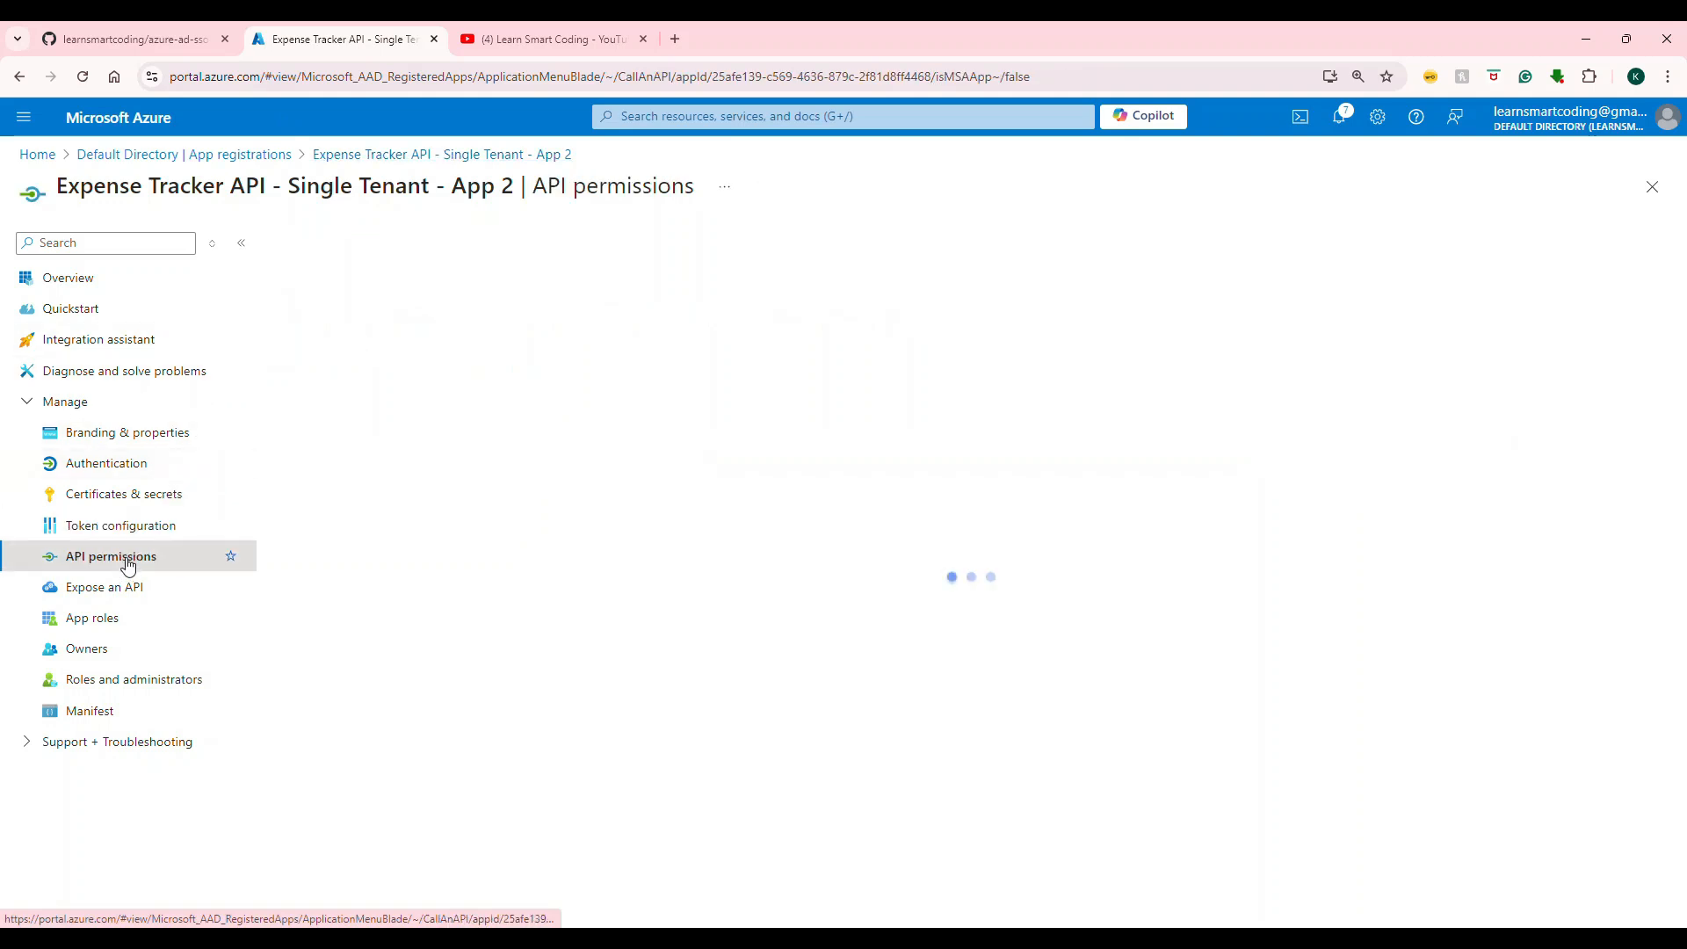
# - Add the delegated Microsoft Graph permission Group.Read.All, found by searching for "group", and grant admin consent for Default Directory
pyautogui.click(359, 543)
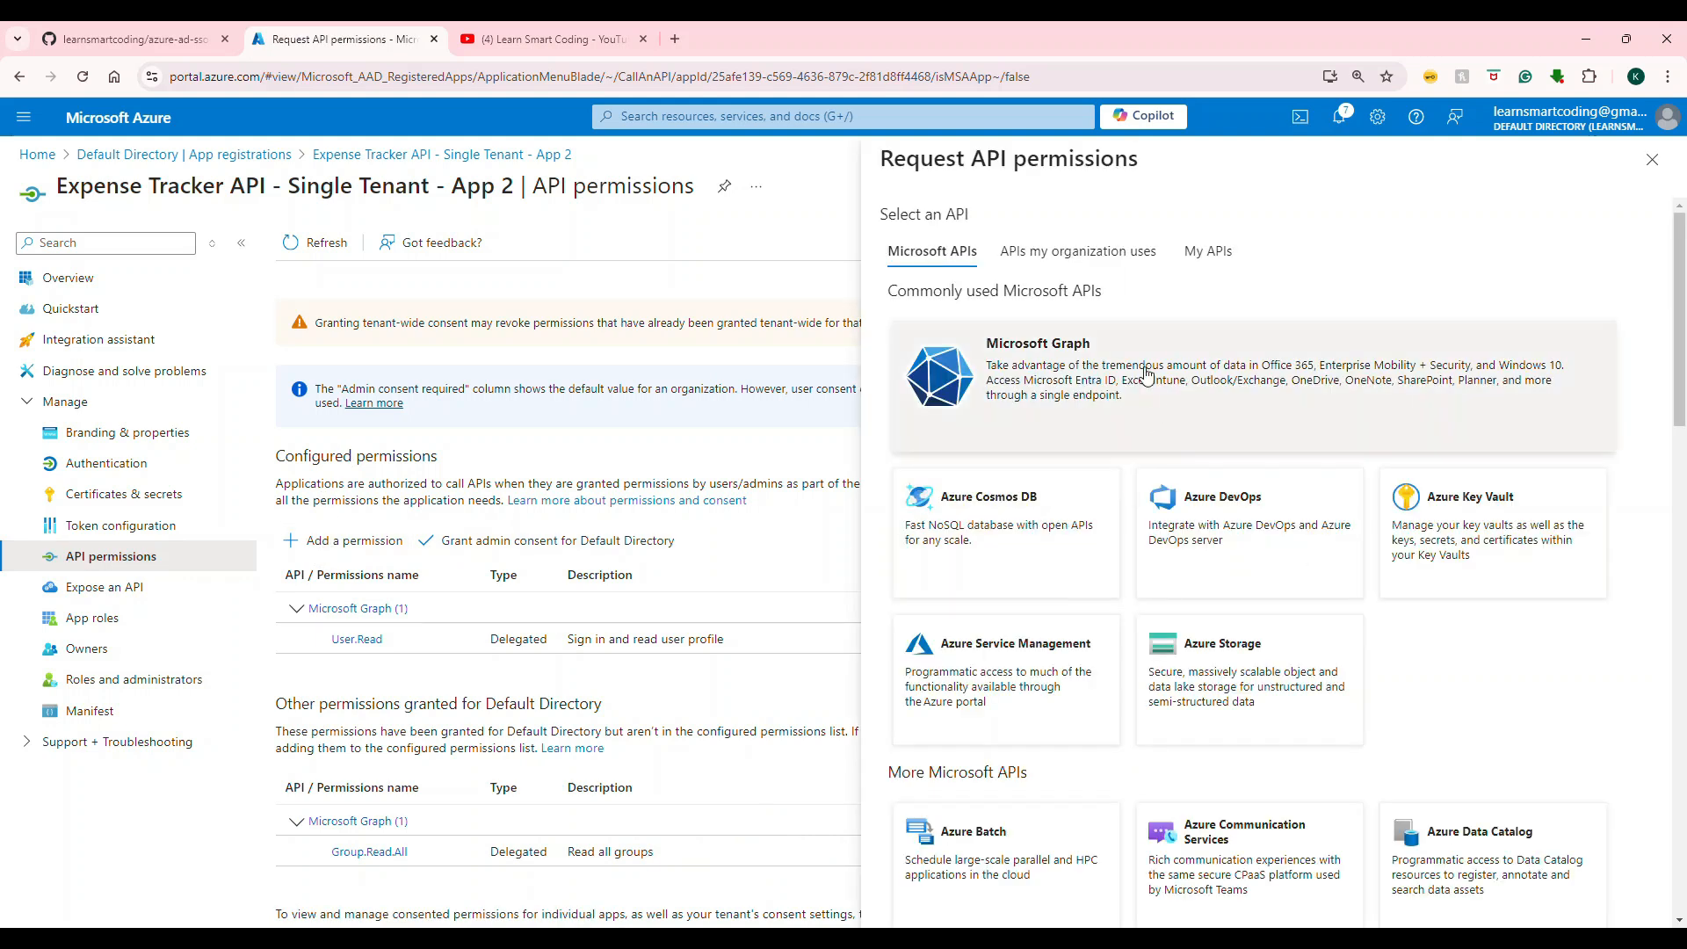
pyautogui.click(1021, 373)
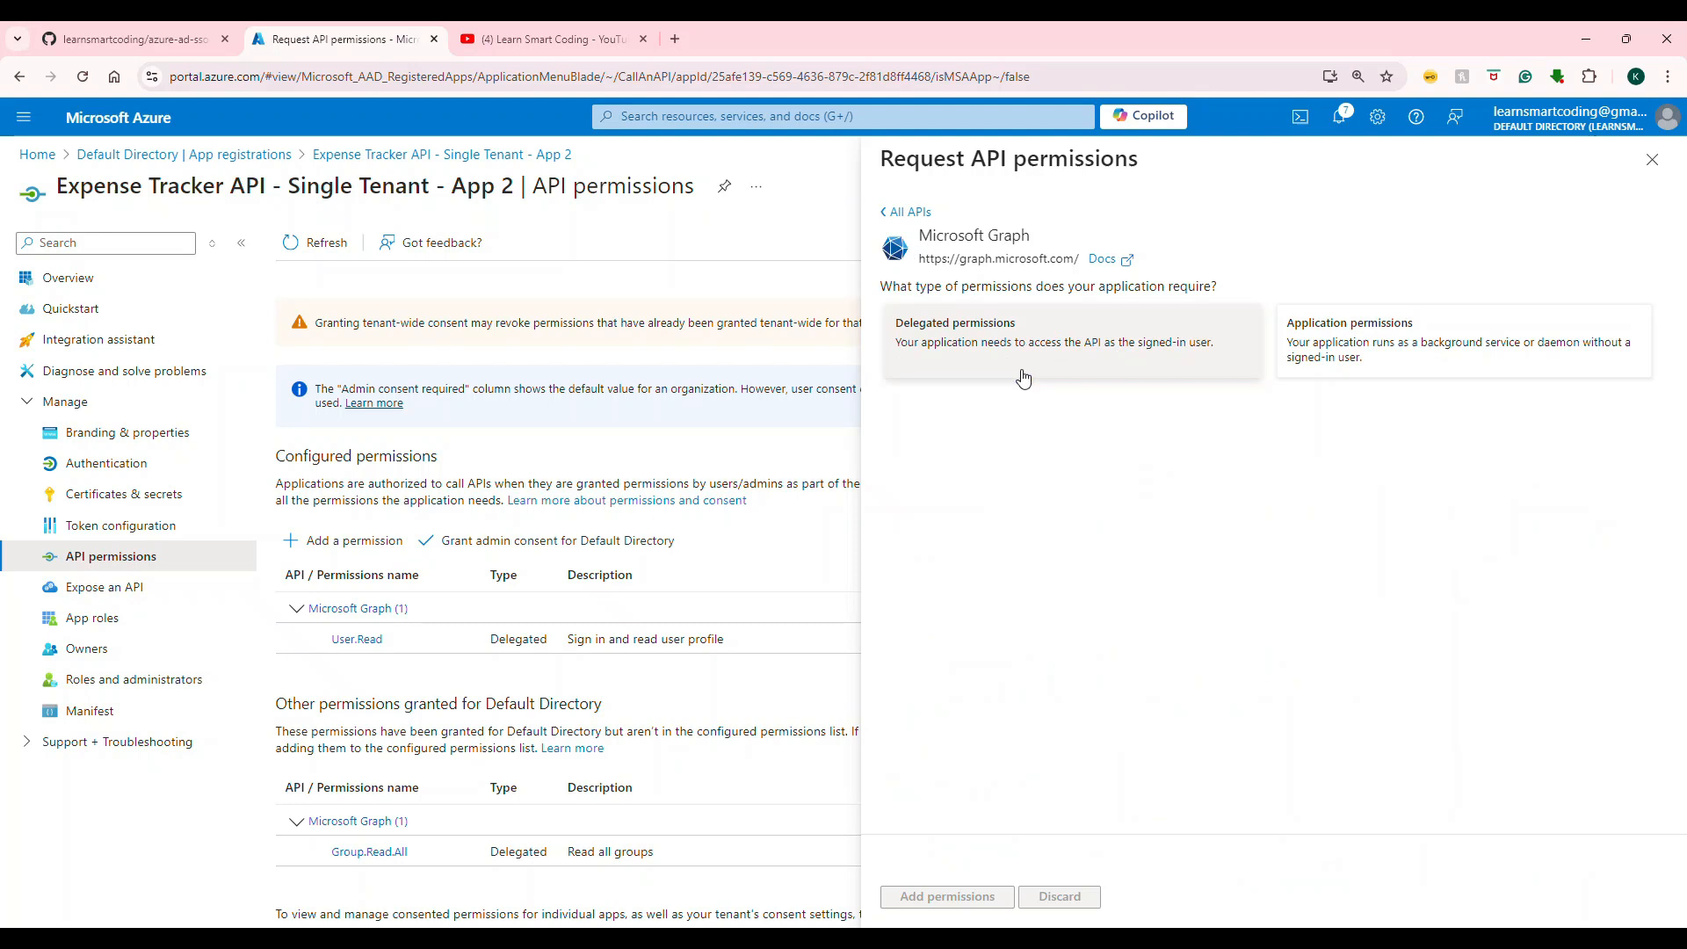
pyautogui.click(927, 349)
pyautogui.click(1003, 449)
pyautogui.write('group')
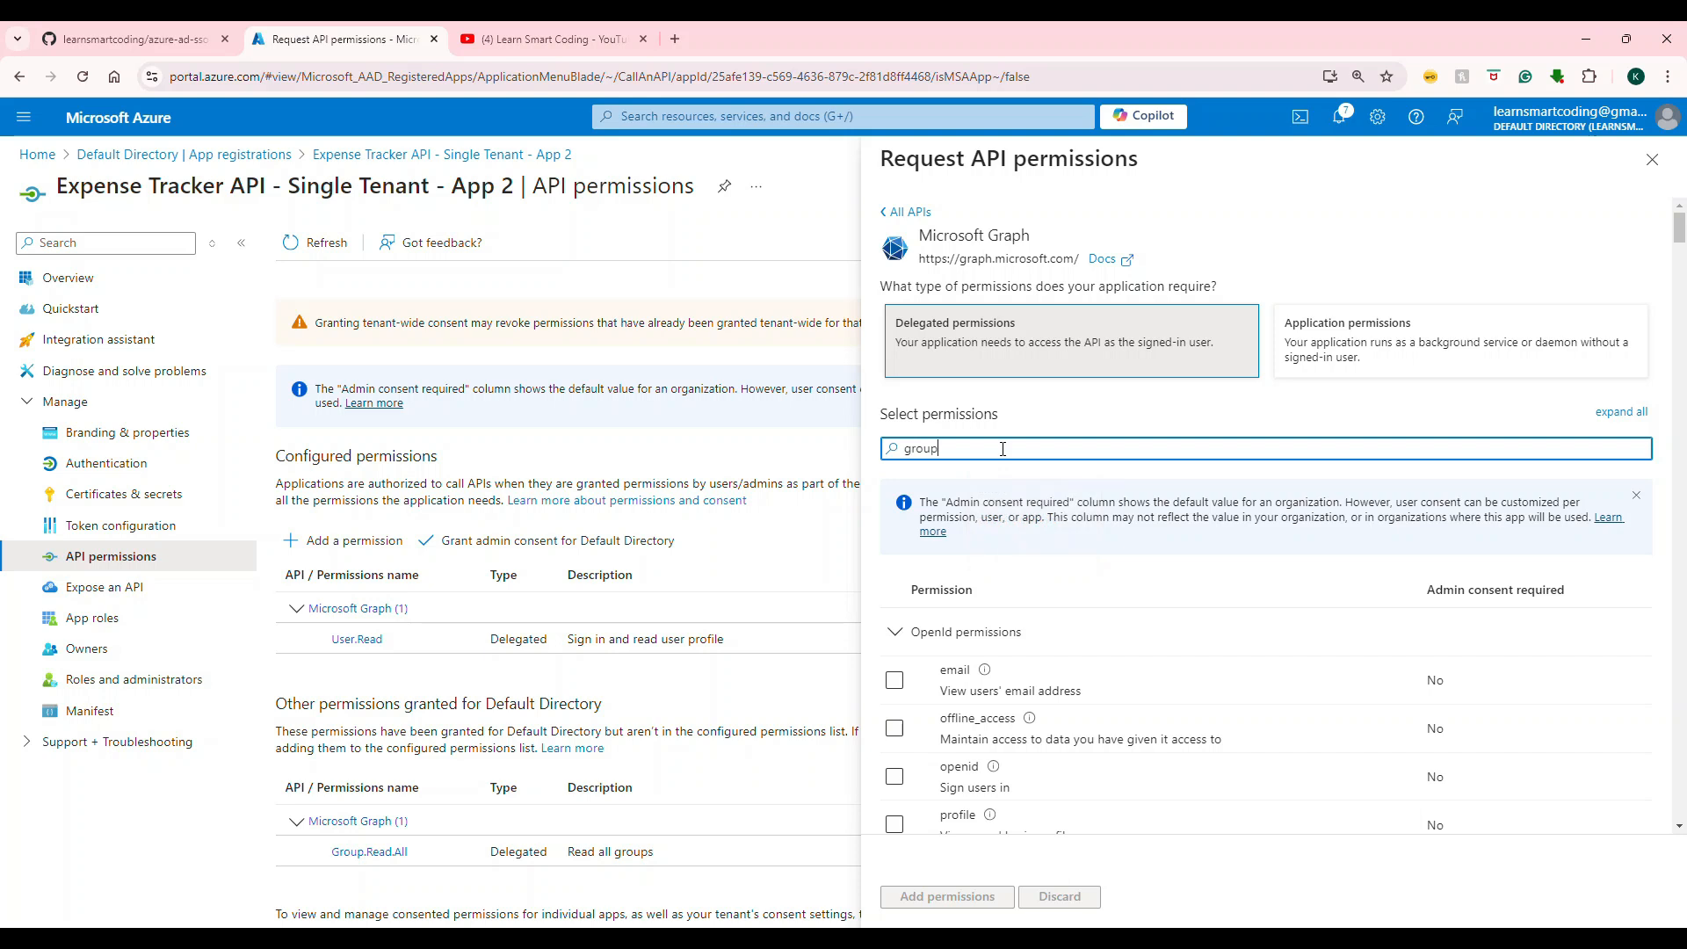
pyautogui.scroll(-1, 1003, 449)
pyautogui.click(921, 592)
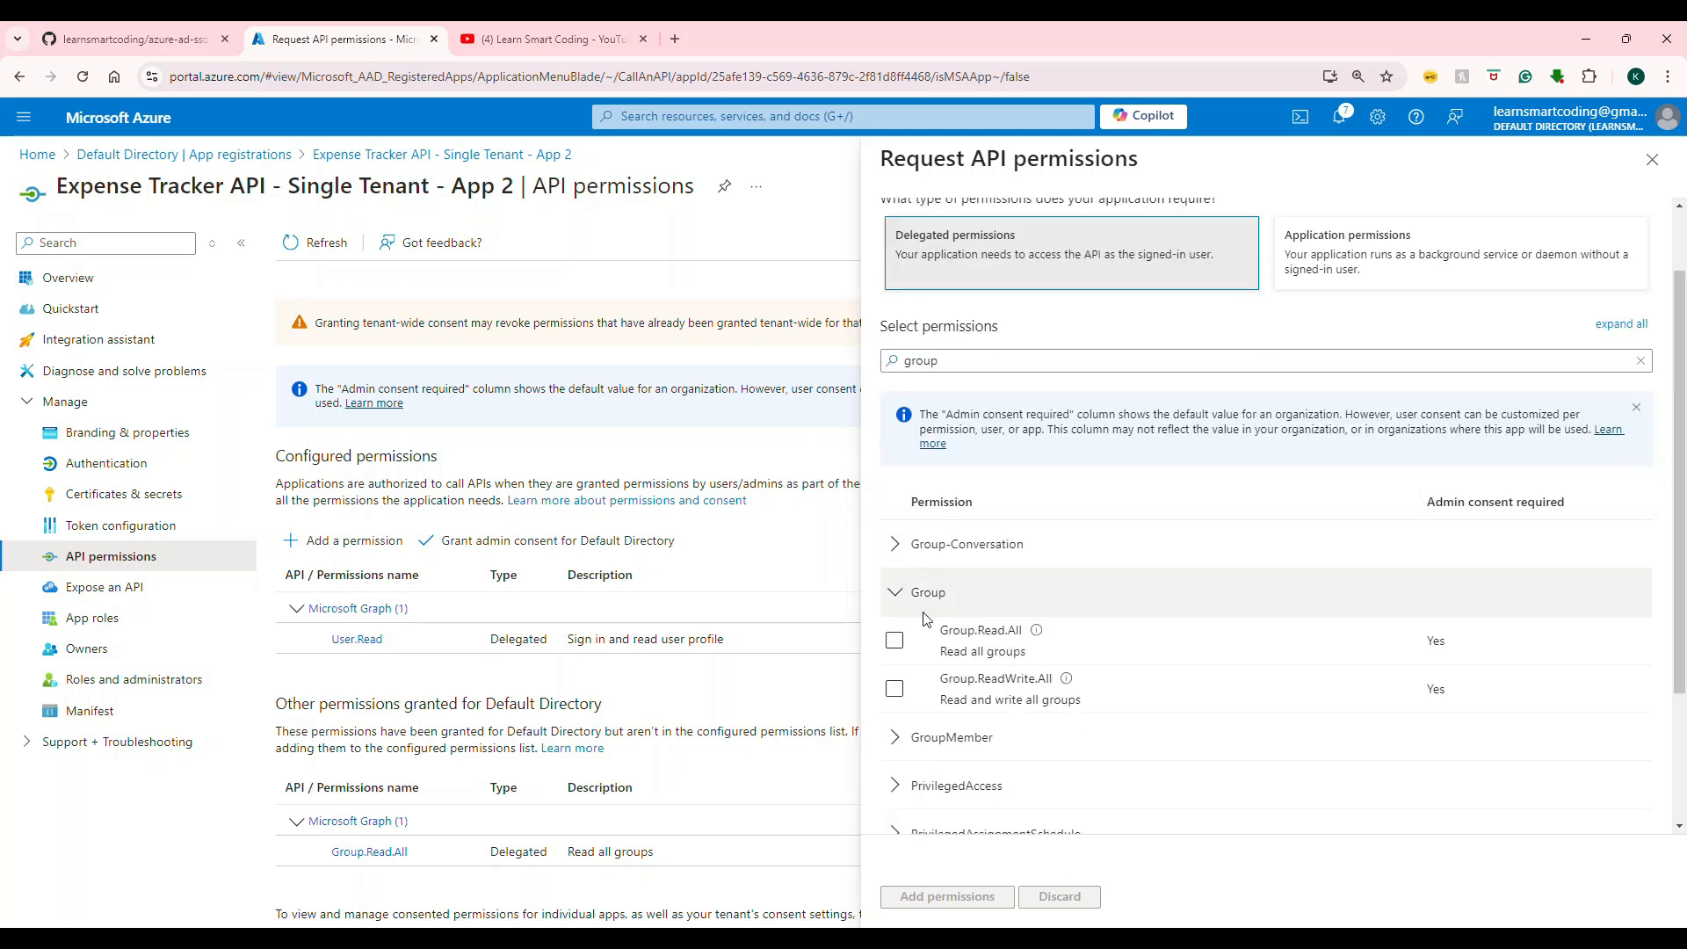
pyautogui.click(899, 643)
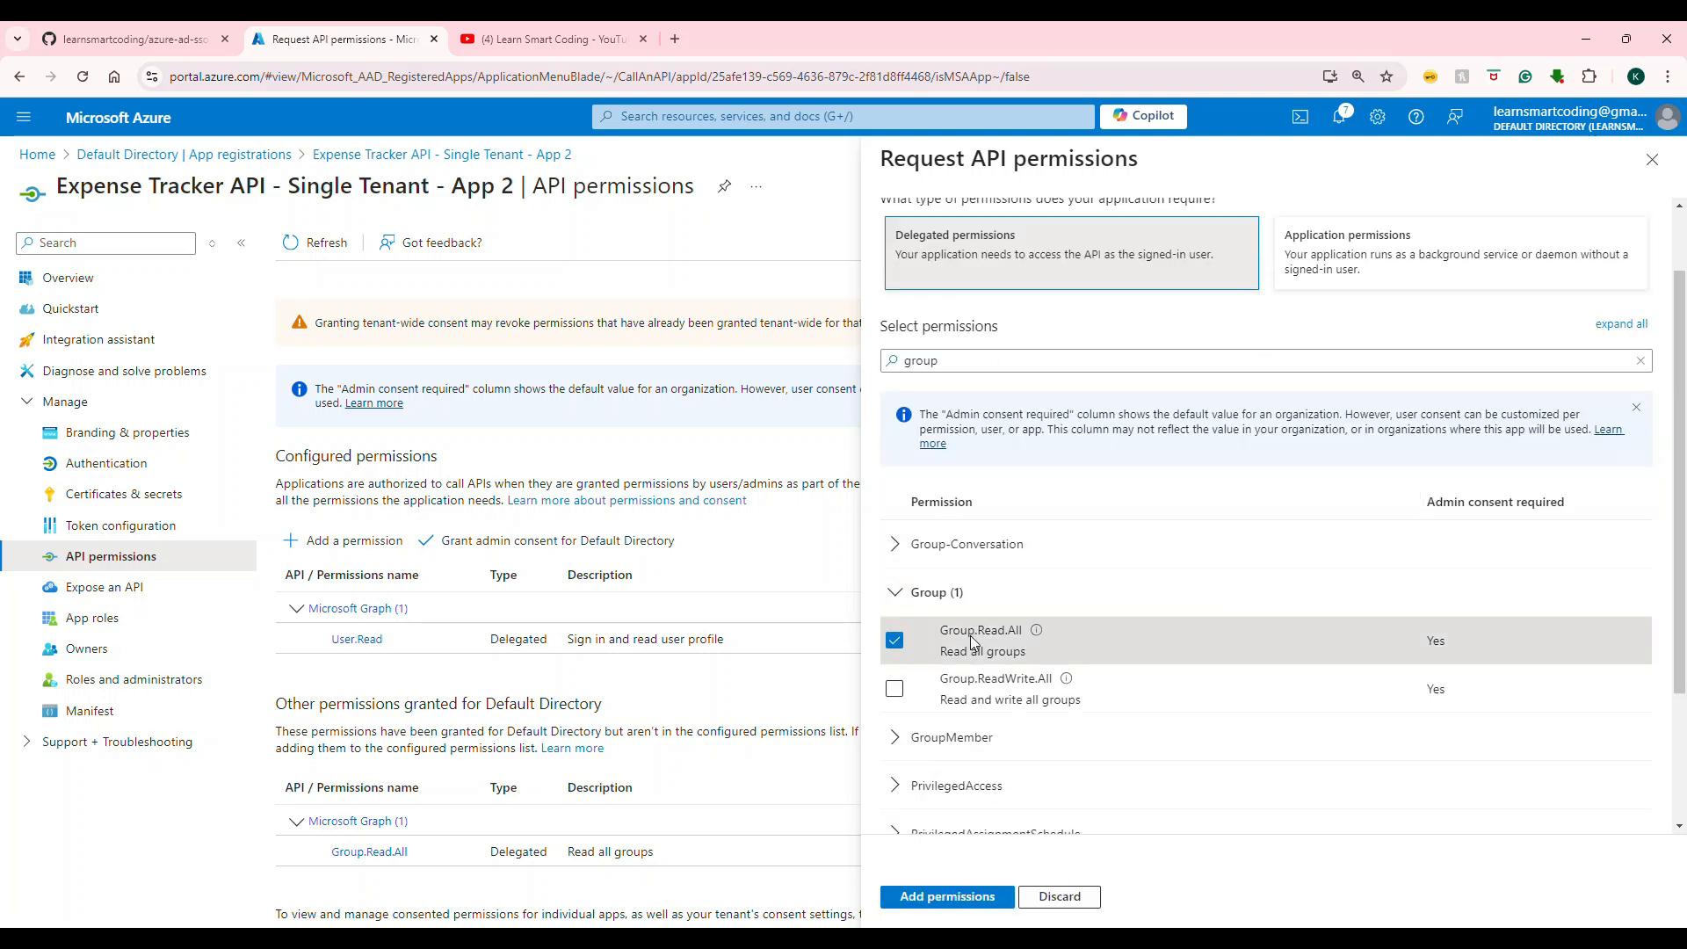
pyautogui.click(937, 897)
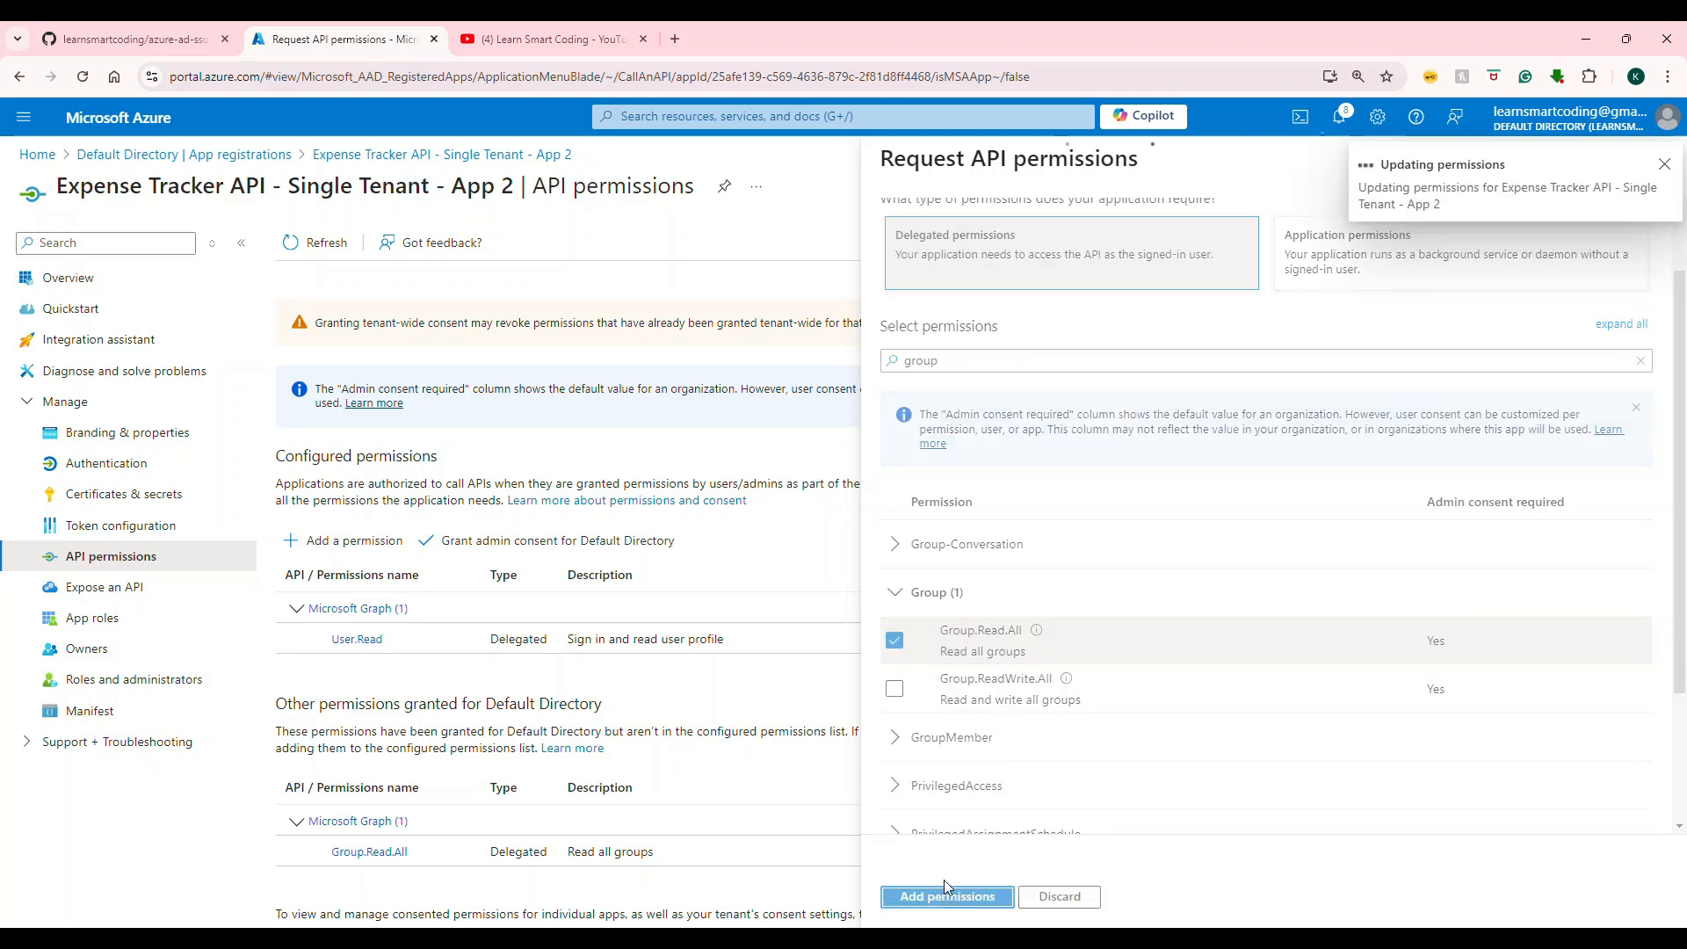
pyautogui.click(563, 589)
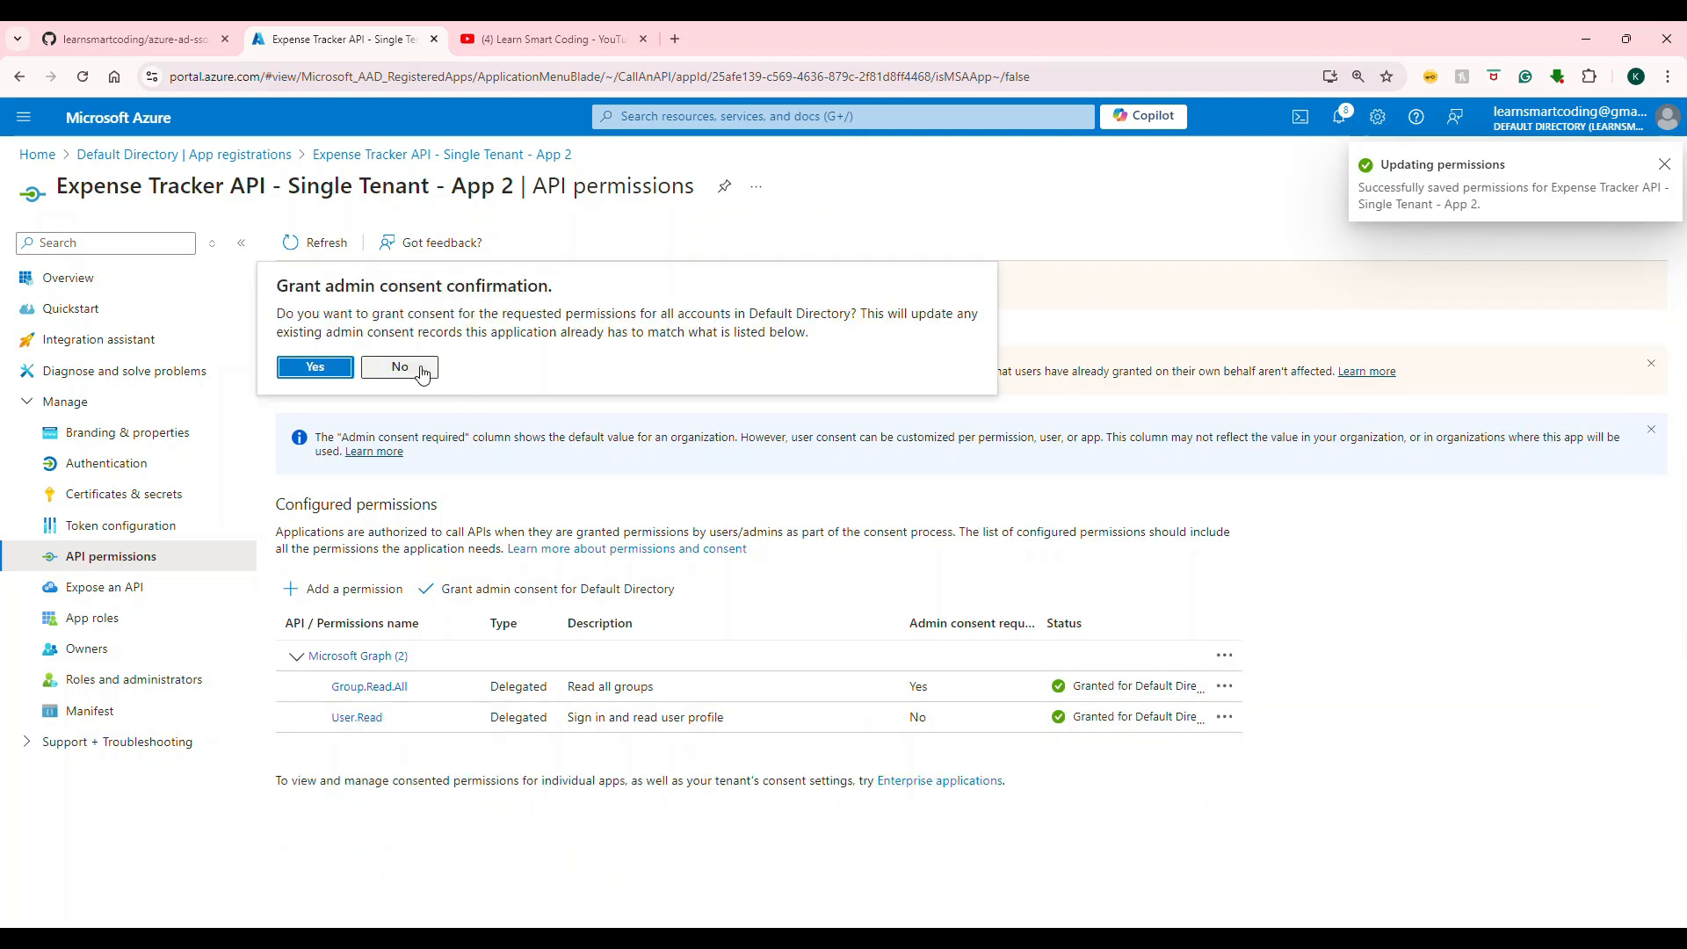
pyautogui.click(317, 366)
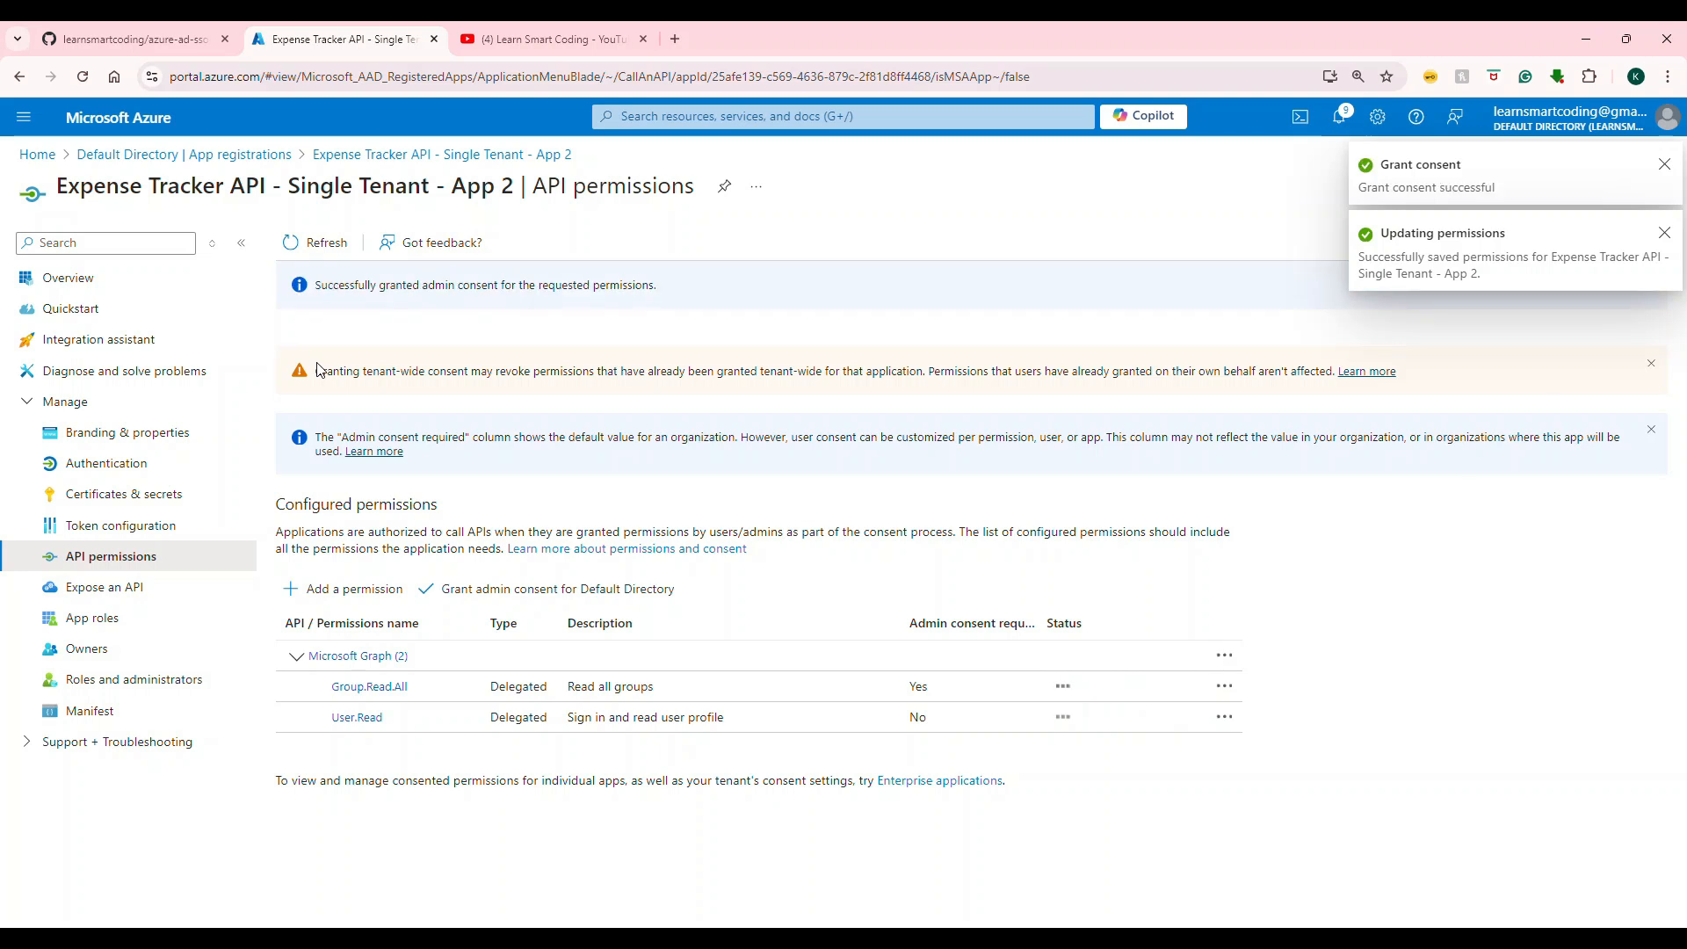